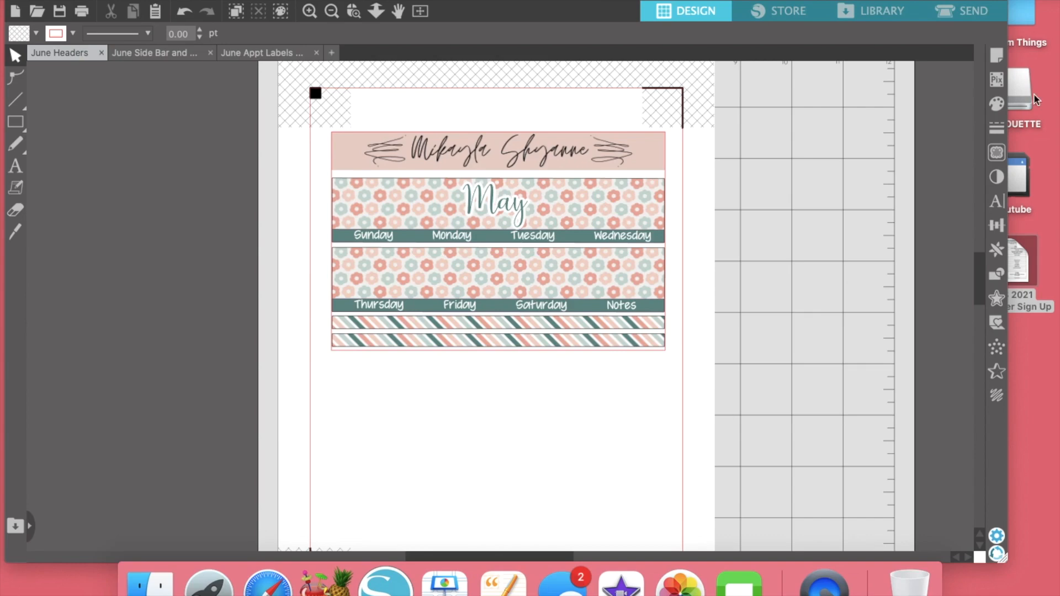
# Open the SILHOUETTE drive and look through its April and April Designs folders.
pyautogui.moveTo(1030, 92); pyautogui.dragTo(1019, 108)
pyautogui.doubleClick(1012, 114)
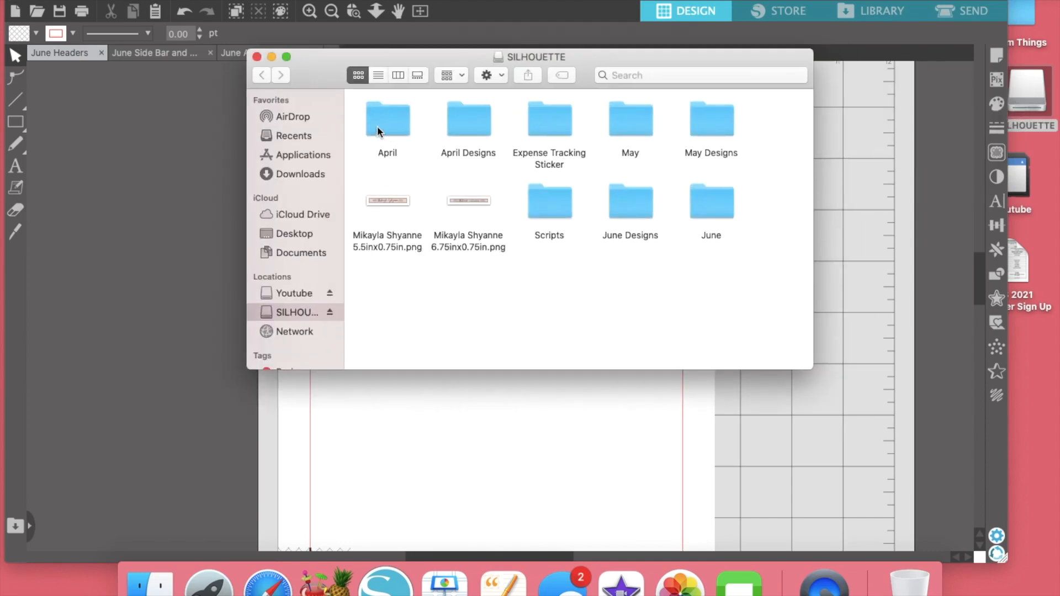
pyautogui.doubleClick(391, 130)
pyautogui.click(271, 76)
pyautogui.doubleClick(466, 114)
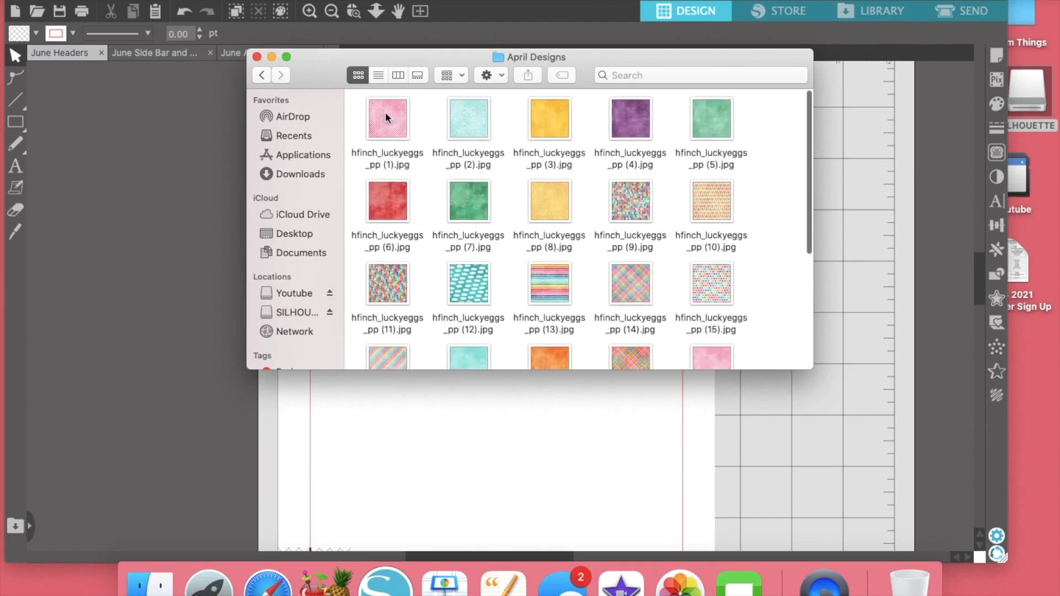
pyautogui.click(262, 75)
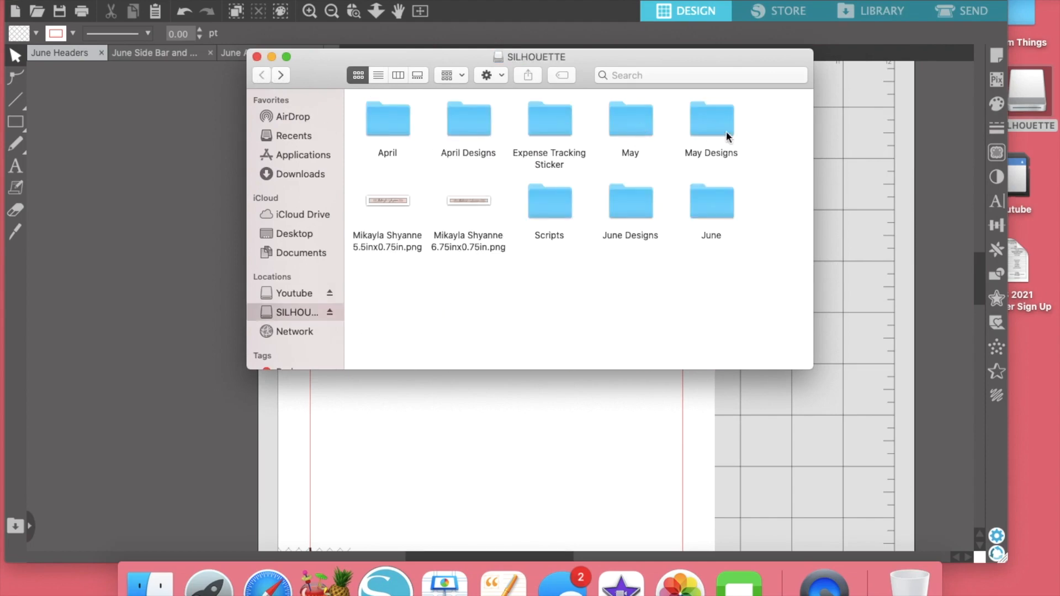
# Look through the Monthly subfolders of June Designs and June on the drive.
pyautogui.doubleClick(639, 202)
pyautogui.doubleClick(368, 137)
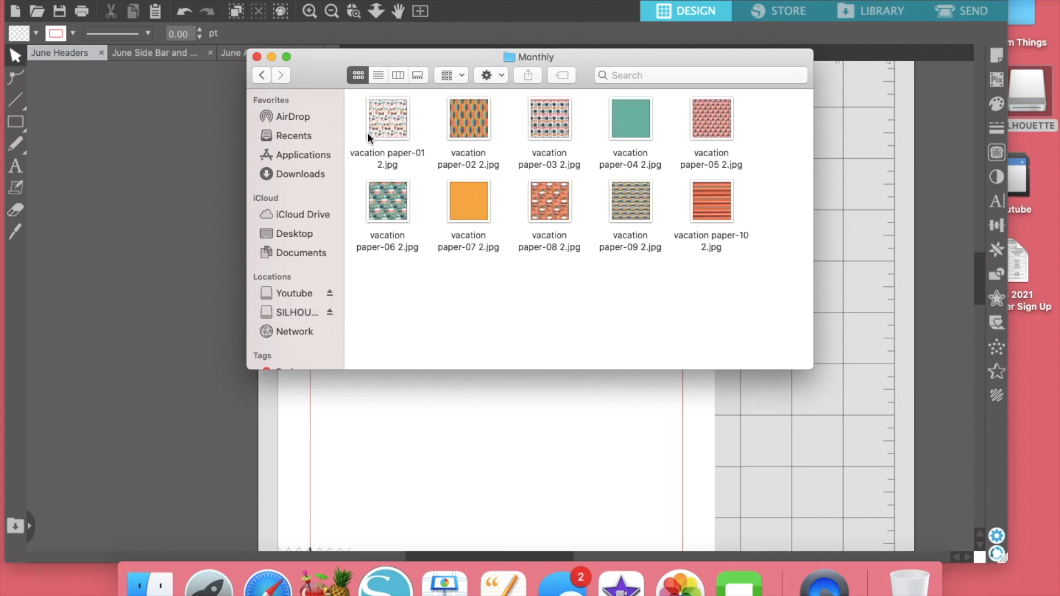
pyautogui.click(261, 77)
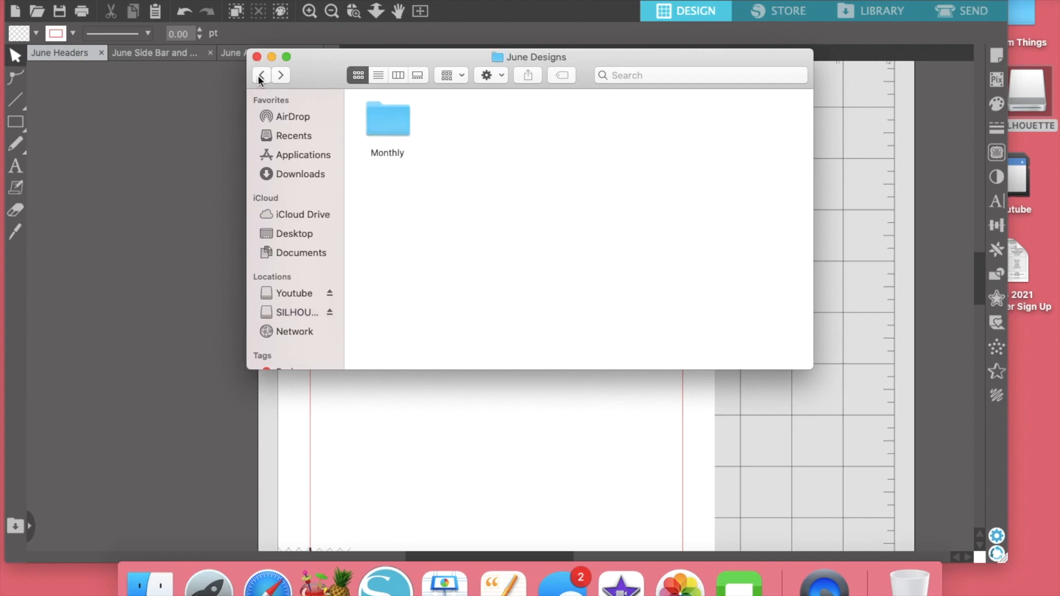
pyautogui.click(260, 77)
pyautogui.doubleClick(718, 199)
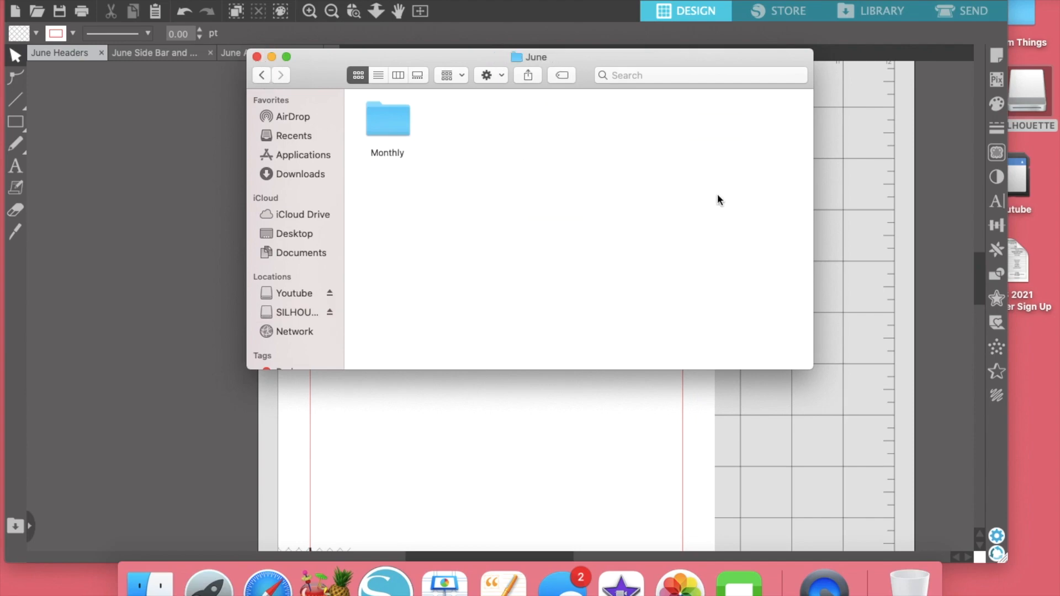
pyautogui.doubleClick(386, 120)
pyautogui.doubleClick(396, 145)
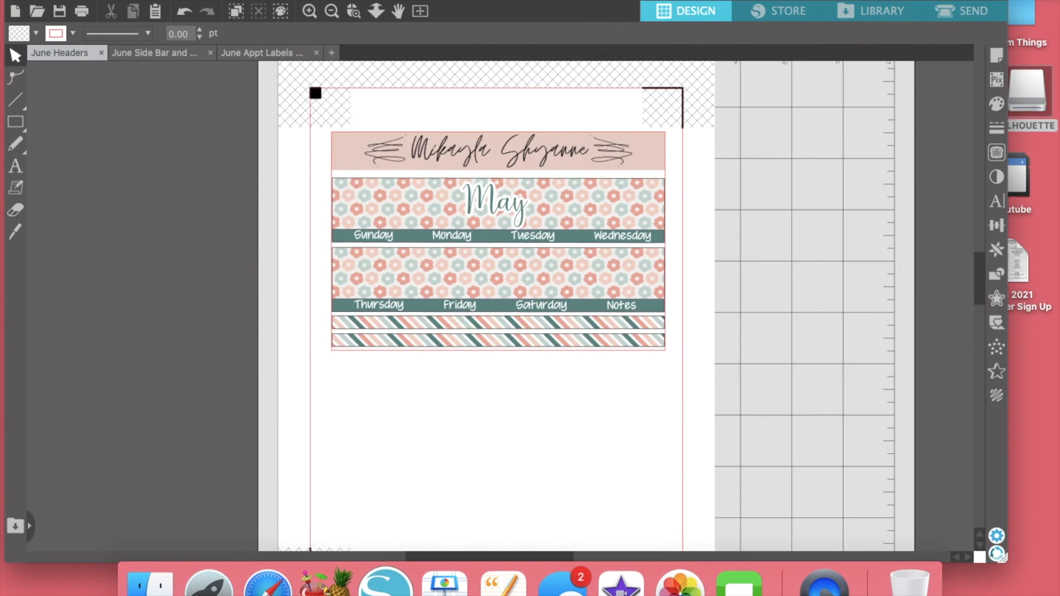
# Review the June Side Bar and June Appt Labels documents, and return to June Headers.
pyautogui.click(125, 52)
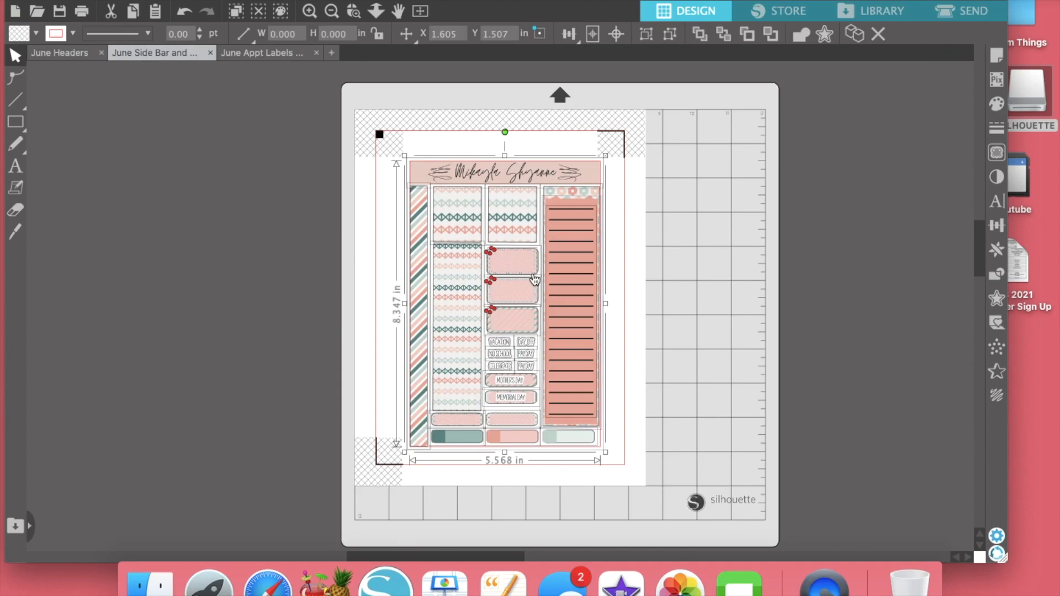
pyautogui.click(259, 55)
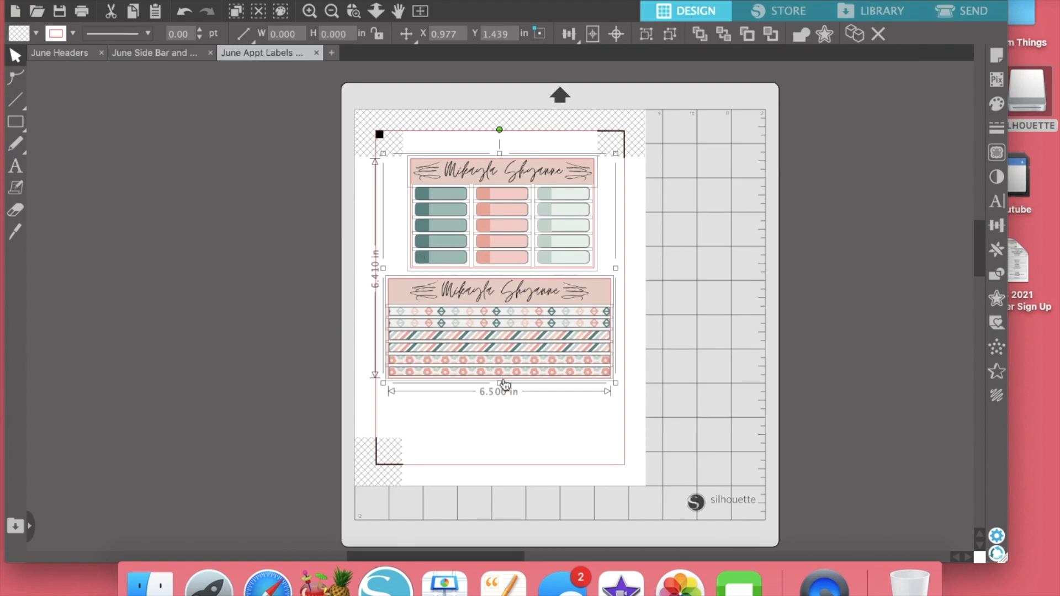
pyautogui.click(67, 59)
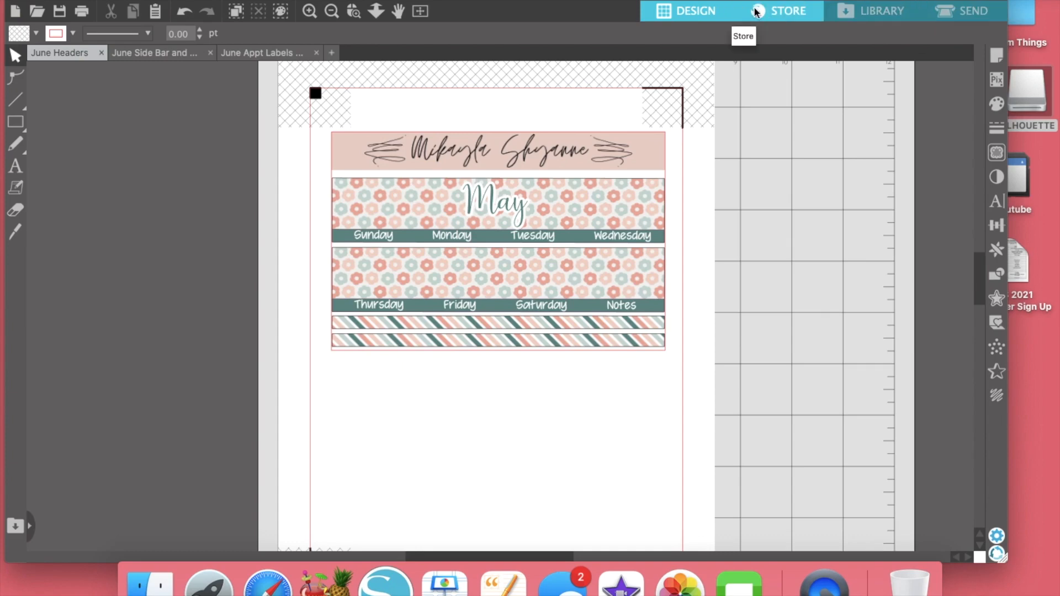
# Open the Silhouette library, check its design folders, and show the contents of the Patterns folder.
pyautogui.click(855, 18)
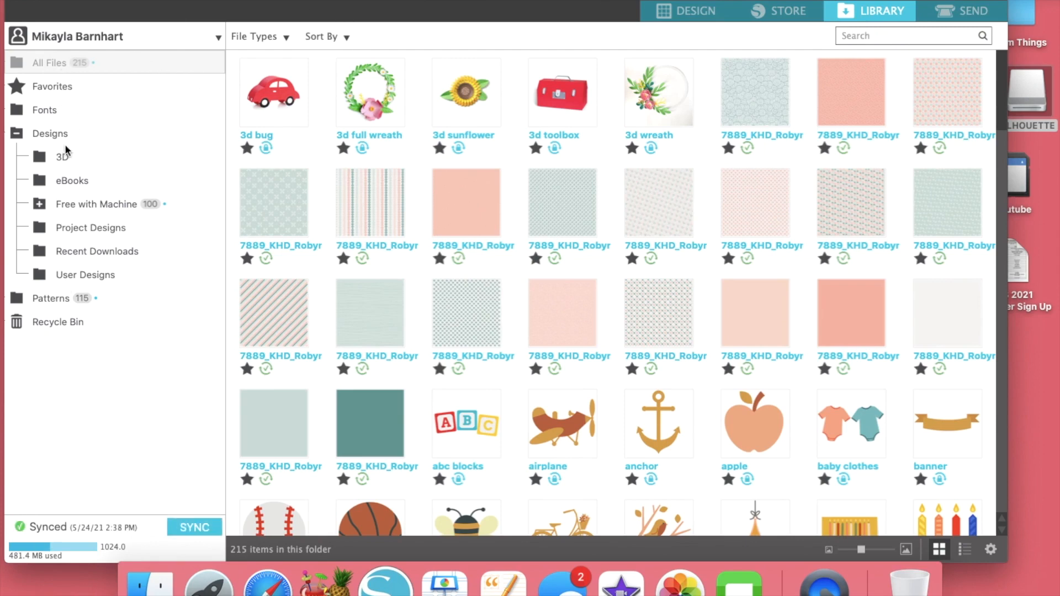
pyautogui.click(58, 91)
pyautogui.click(47, 113)
pyautogui.click(44, 138)
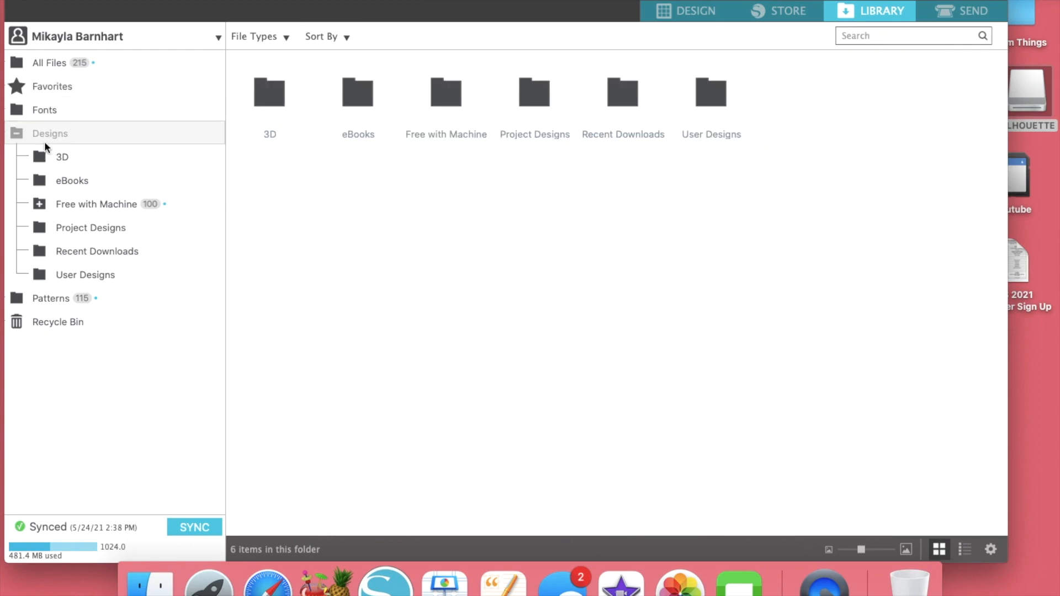
pyautogui.click(78, 251)
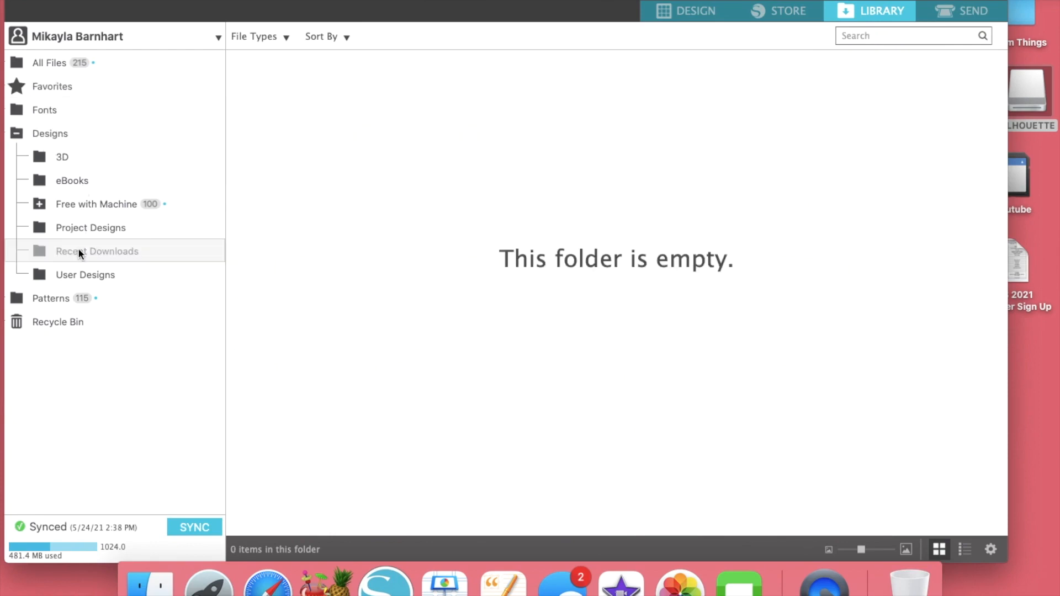
pyautogui.click(78, 233)
pyautogui.click(74, 277)
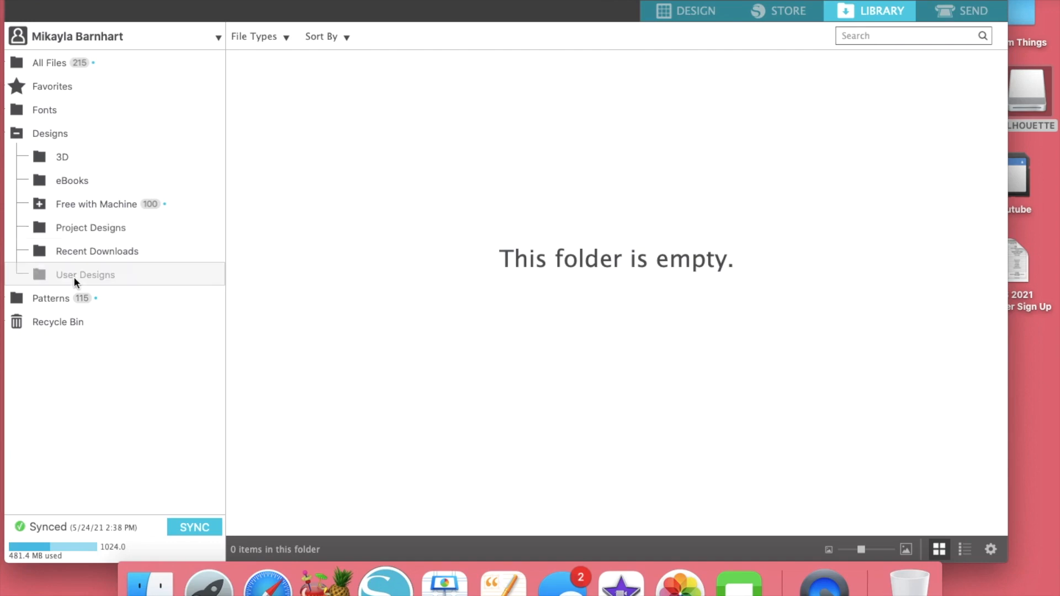
pyautogui.click(78, 298)
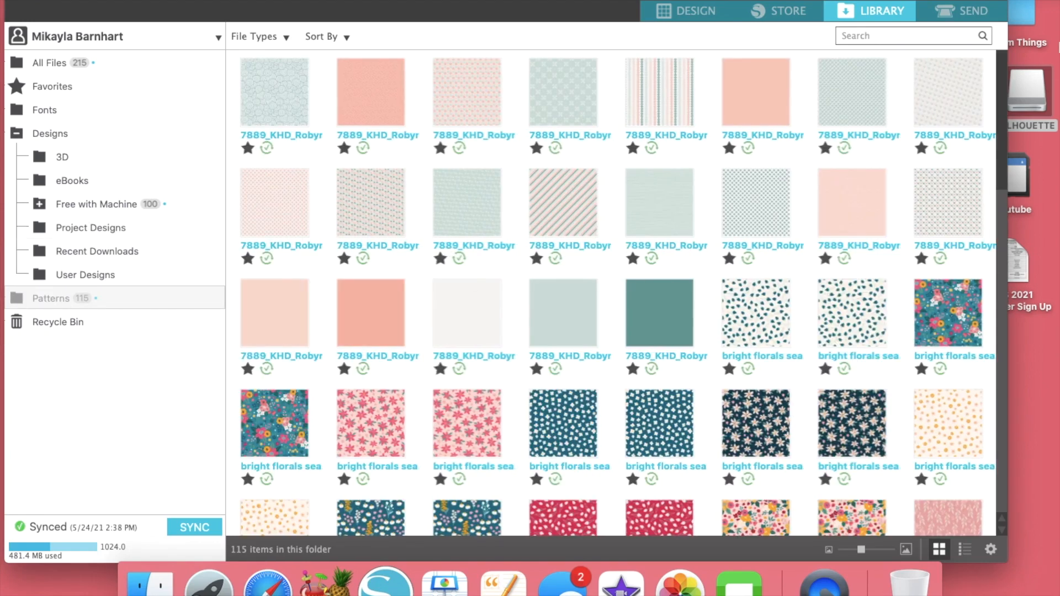
# Import the ten vacation paper images from the drive's June Designs > Monthly folder into the library's Patterns folder.
pyautogui.doubleClick(1028, 76)
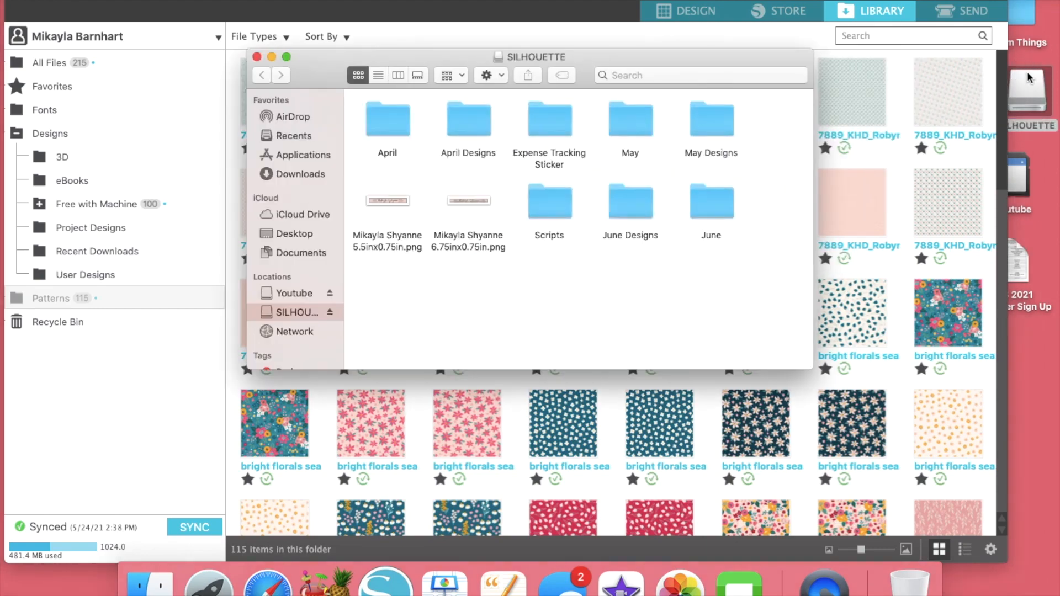
pyautogui.doubleClick(629, 202)
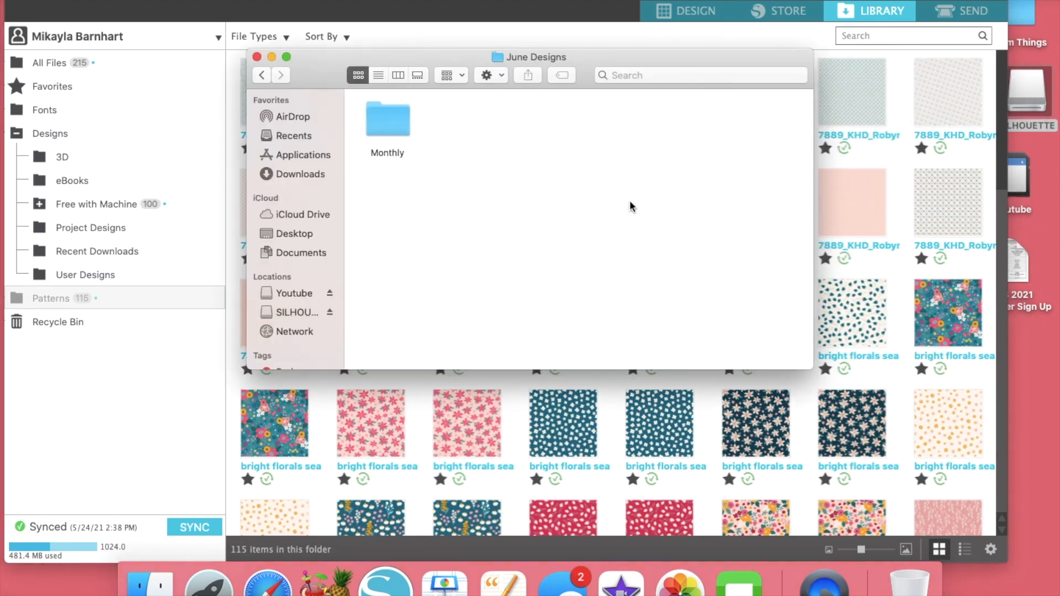
pyautogui.click(403, 121)
pyautogui.doubleClick(403, 121)
pyautogui.moveTo(383, 293); pyautogui.dragTo(736, 124)
pyautogui.moveTo(712, 201); pyautogui.dragTo(882, 450)
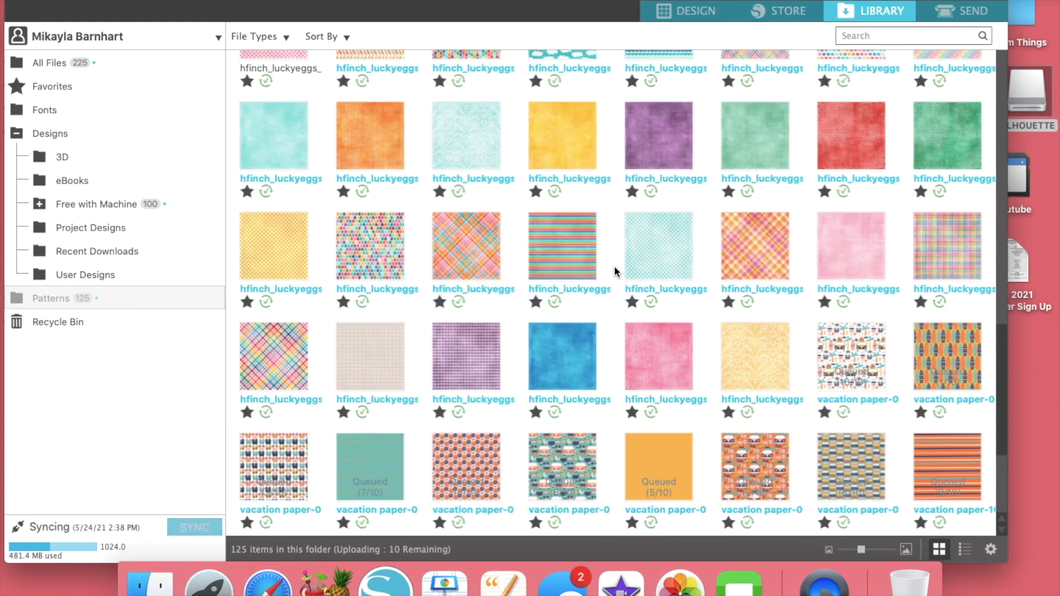
pyautogui.scroll(5, 614, 273)
pyautogui.scroll(5, 614, 273)
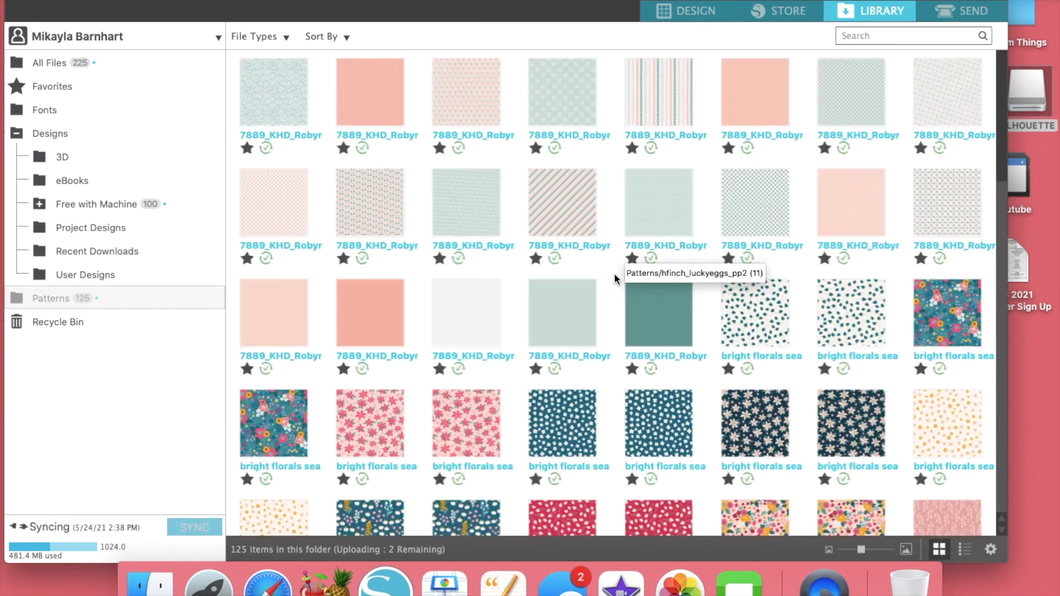
pyautogui.scroll(-15, 614, 273)
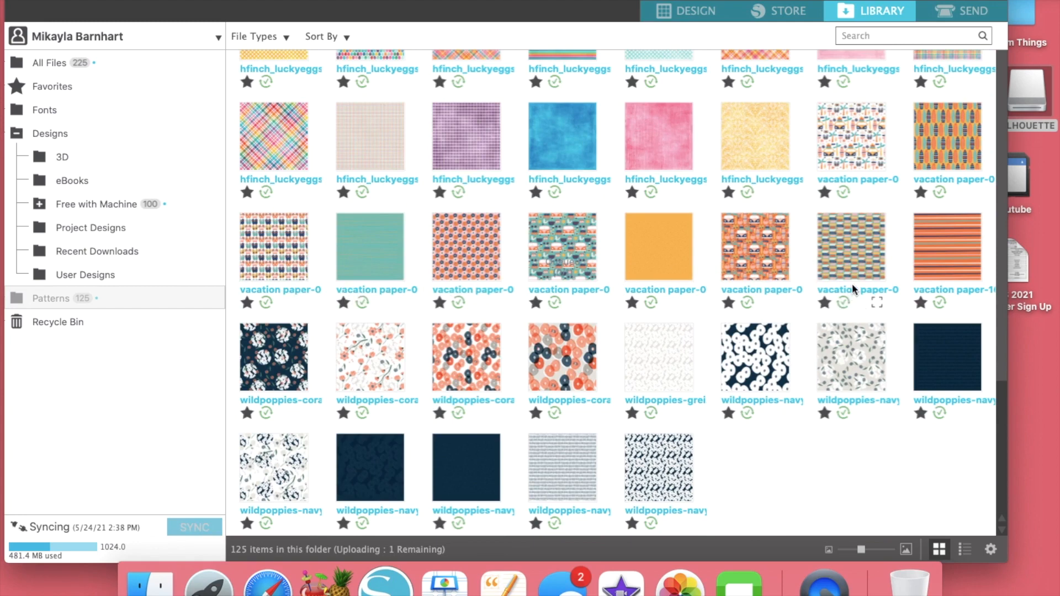
# Return to the June Headers design and move the May title off the header onto the empty mat beside the page.
pyautogui.click(698, 15)
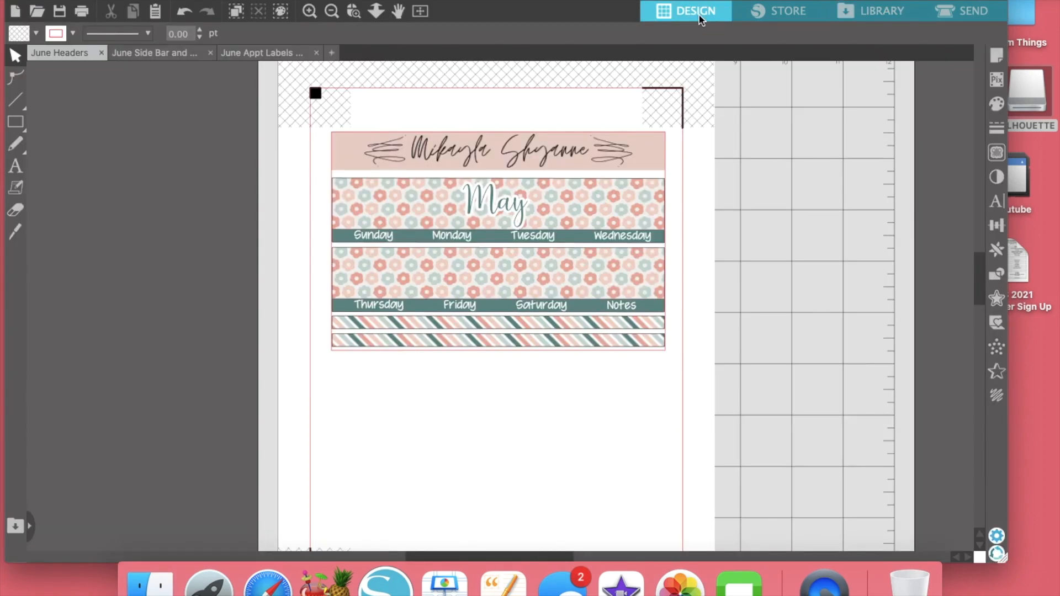
pyautogui.click(502, 202)
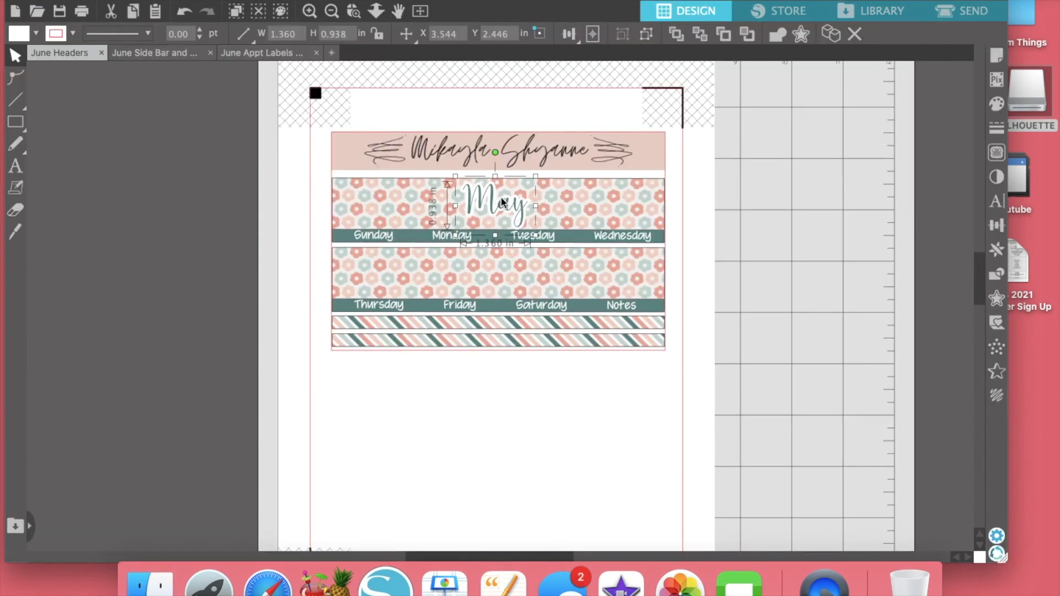
pyautogui.moveTo(501, 203); pyautogui.dragTo(762, 274)
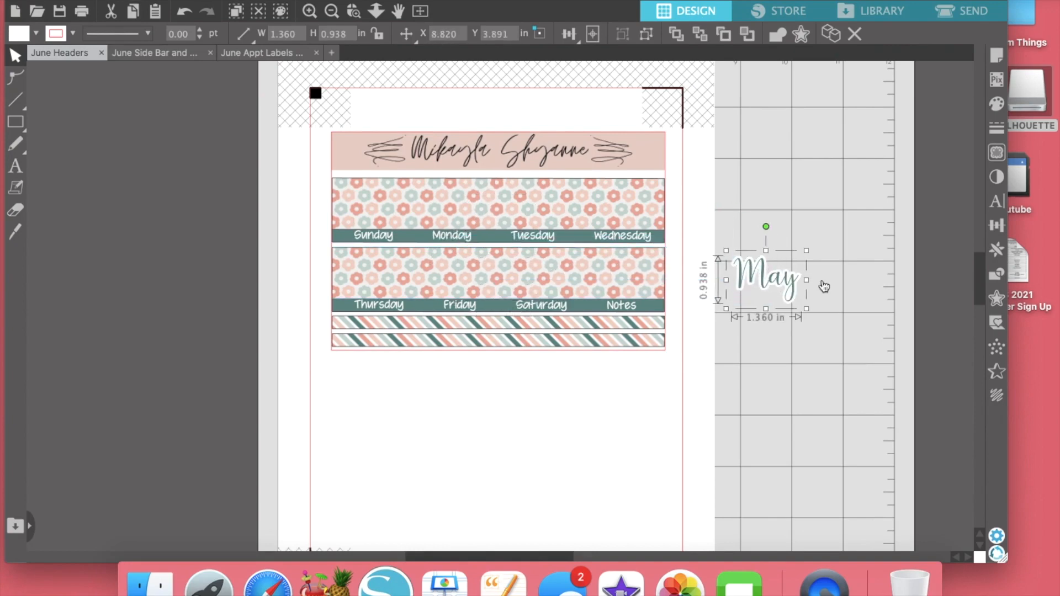
# Select the floral background of the Sunday to Wednesday header and bring up the vacation paper patterns among its fill patterns.
pyautogui.click(549, 203)
pyautogui.click(459, 278)
pyautogui.click(467, 204)
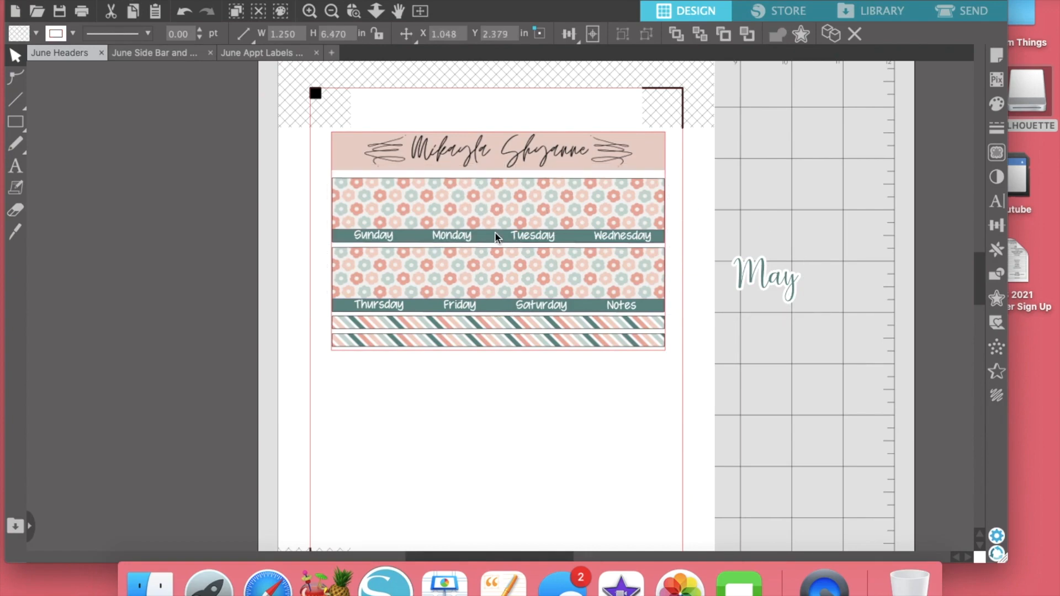
pyautogui.click(496, 236)
pyautogui.click(494, 203)
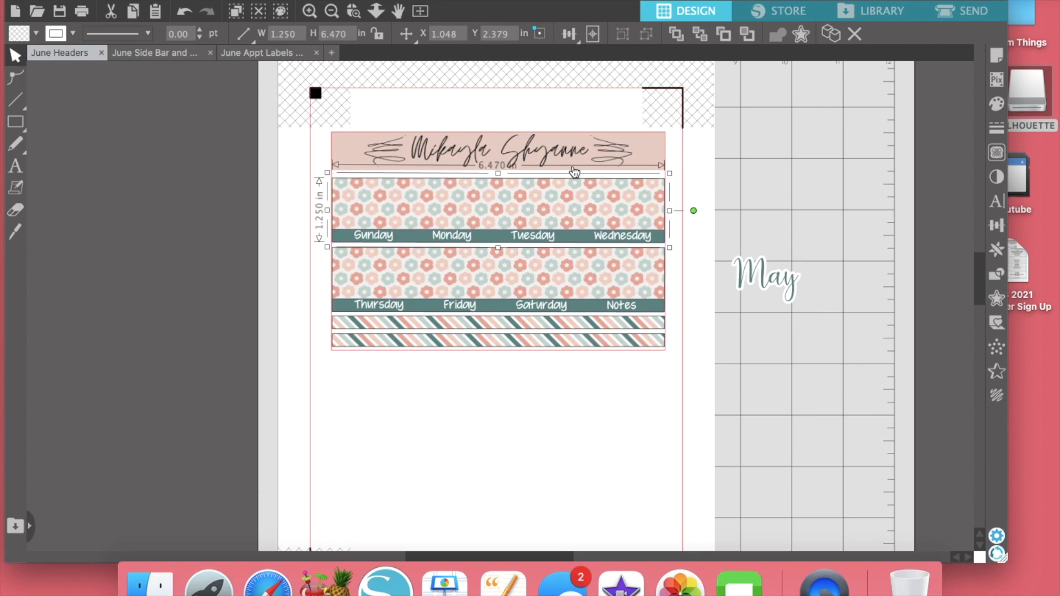
pyautogui.click(998, 105)
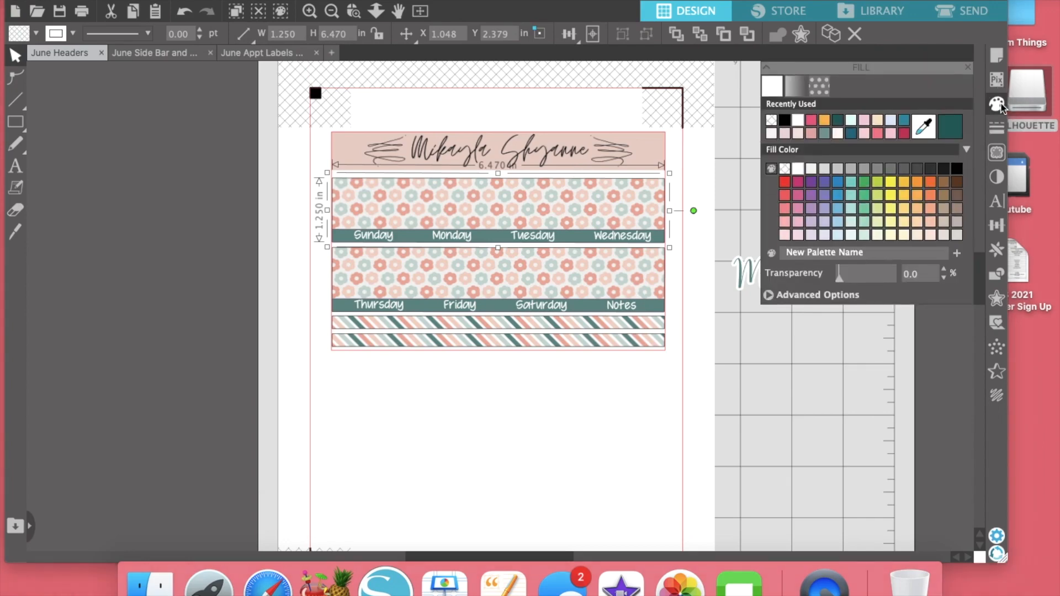
pyautogui.click(815, 94)
pyautogui.scroll(-5, 870, 213)
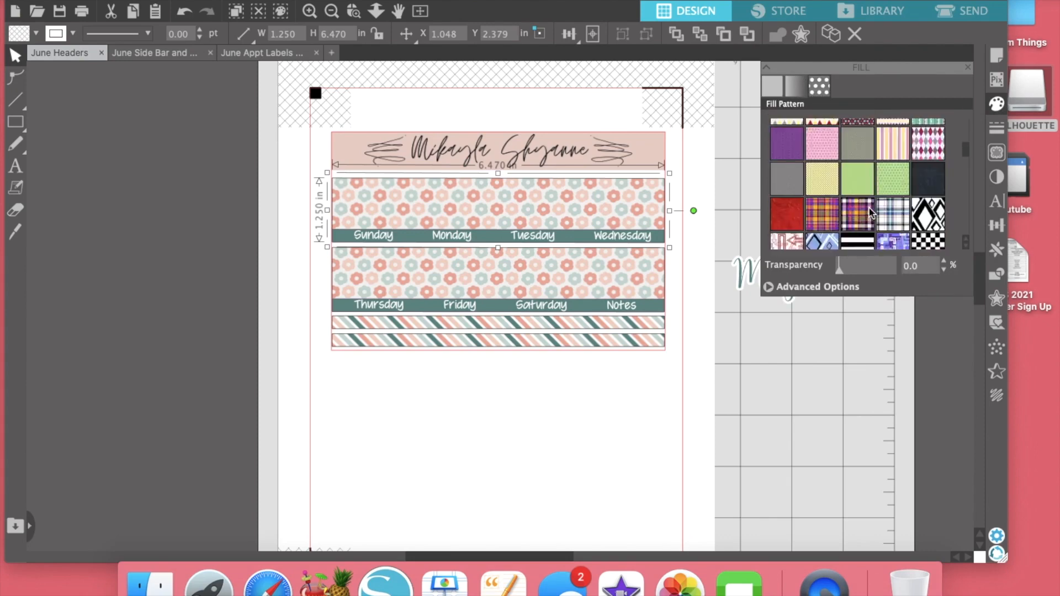
pyautogui.scroll(-5, 869, 208)
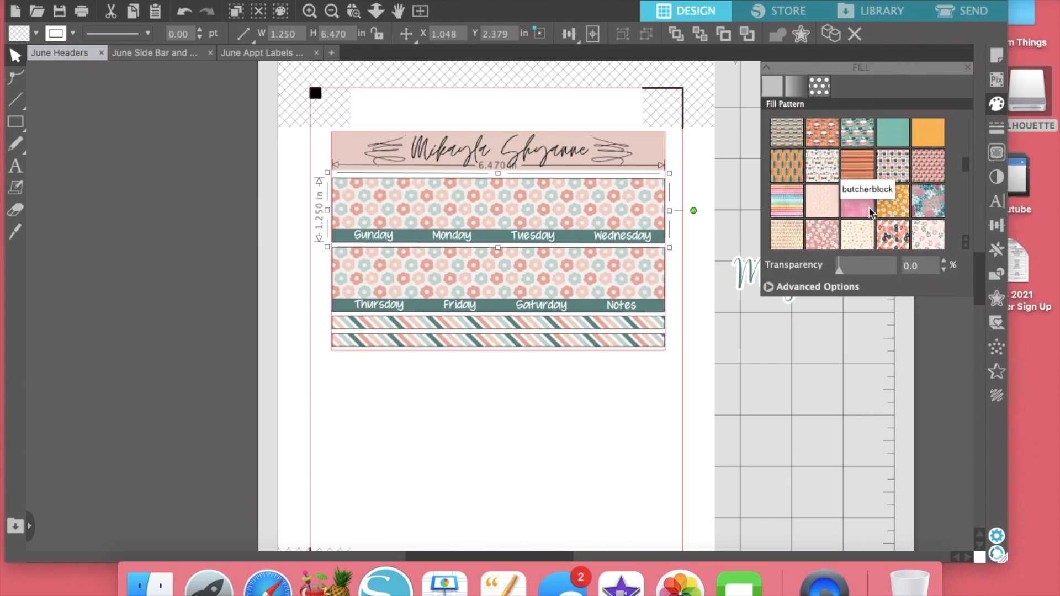
pyautogui.scroll(1, 870, 212)
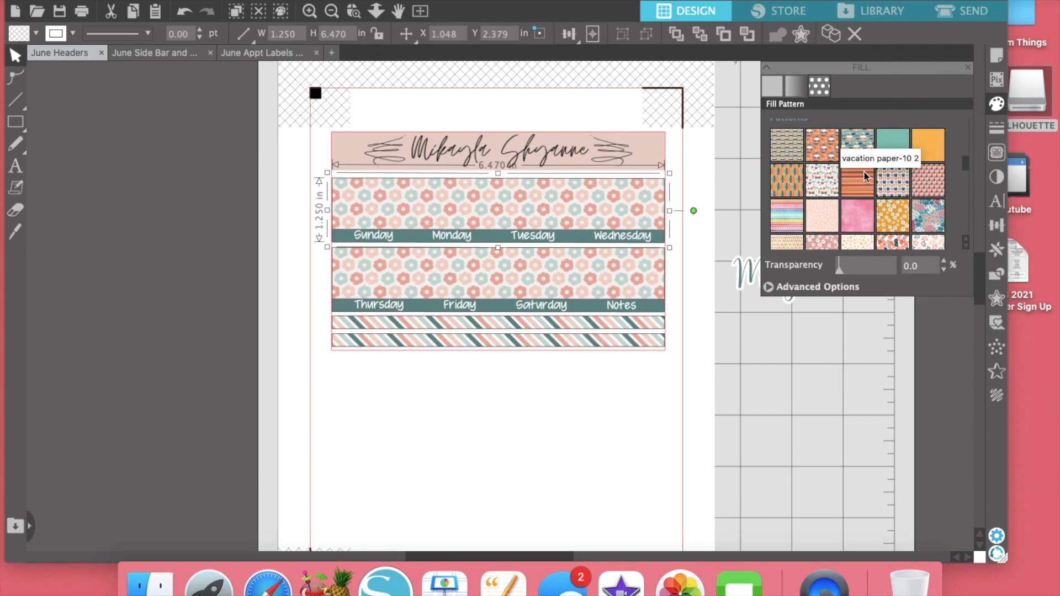
# Try several vacation paper patterns on the Sunday to Wednesday header and fill it with the flip-flop pattern.
pyautogui.click(791, 142)
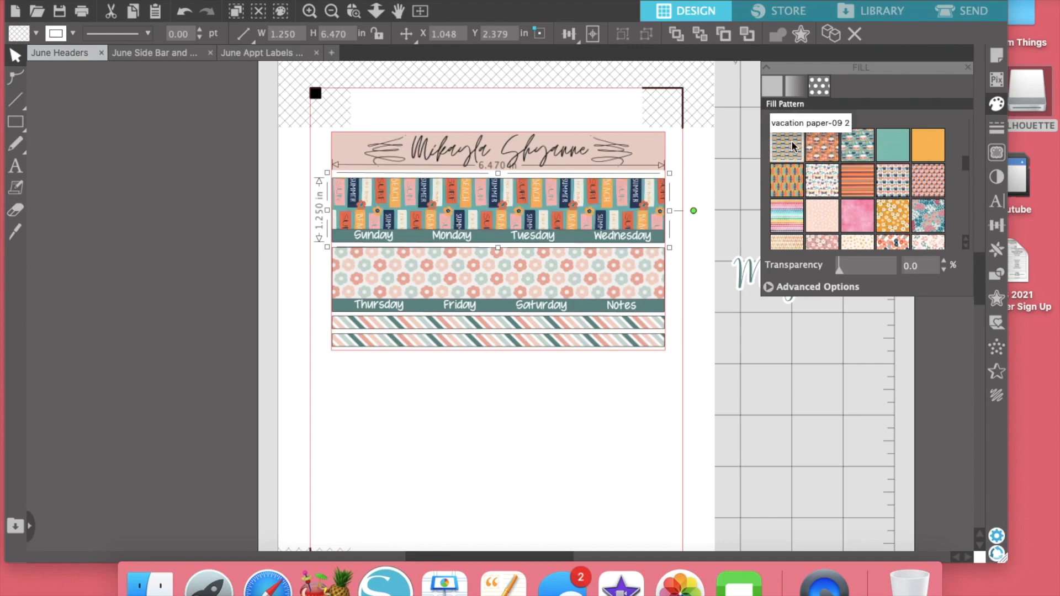
pyautogui.click(816, 157)
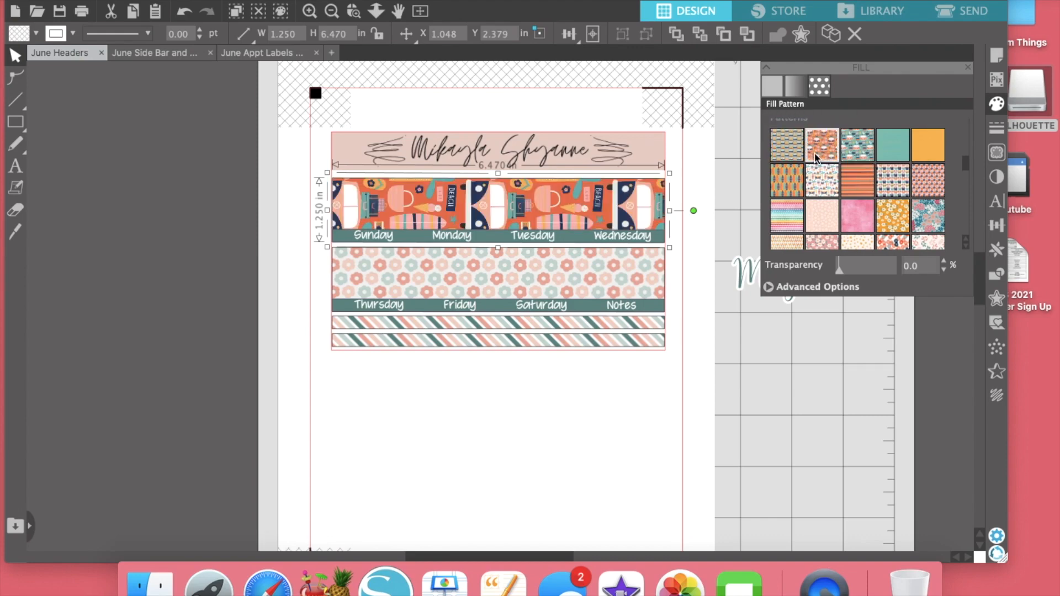
pyautogui.click(852, 157)
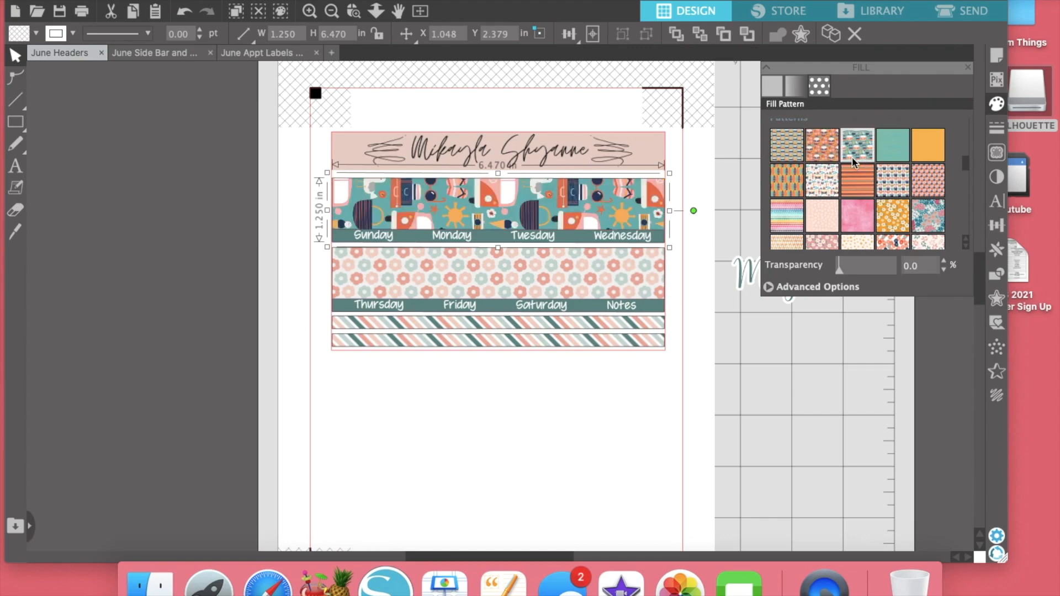
pyautogui.click(793, 184)
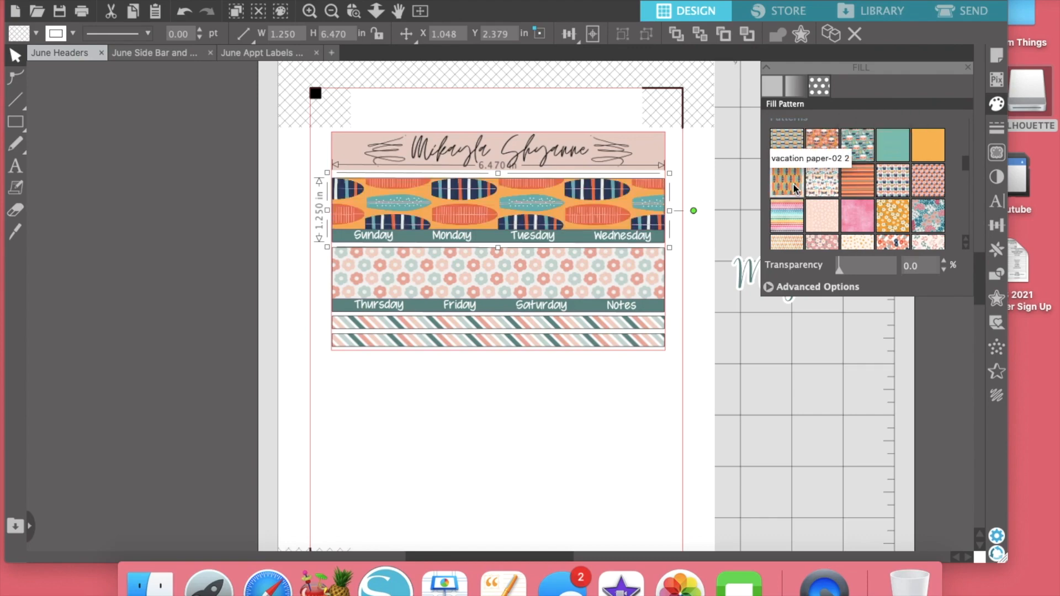
pyautogui.click(830, 182)
pyautogui.click(859, 193)
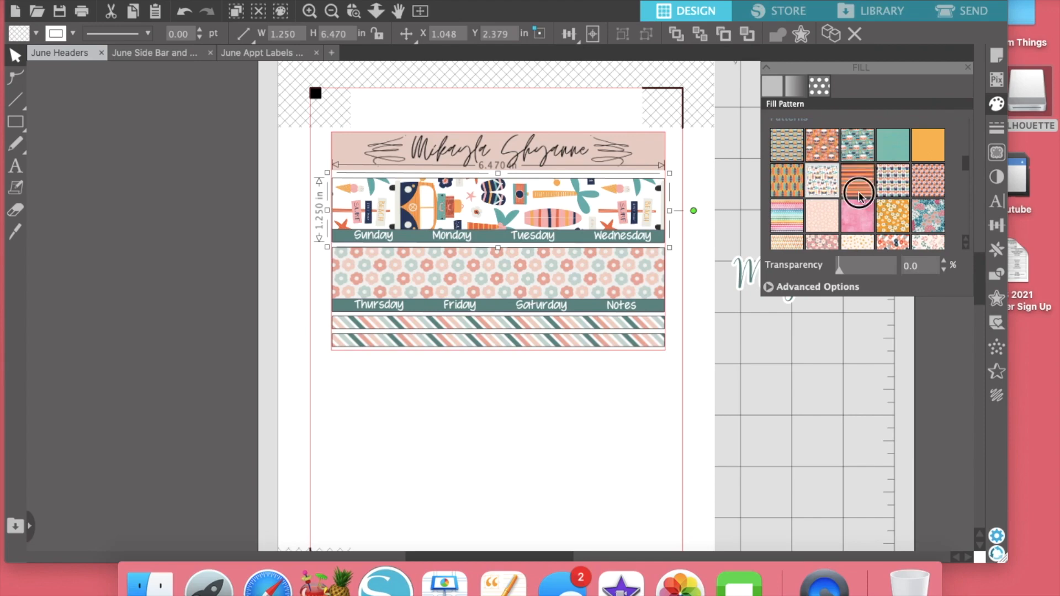
pyautogui.click(887, 194)
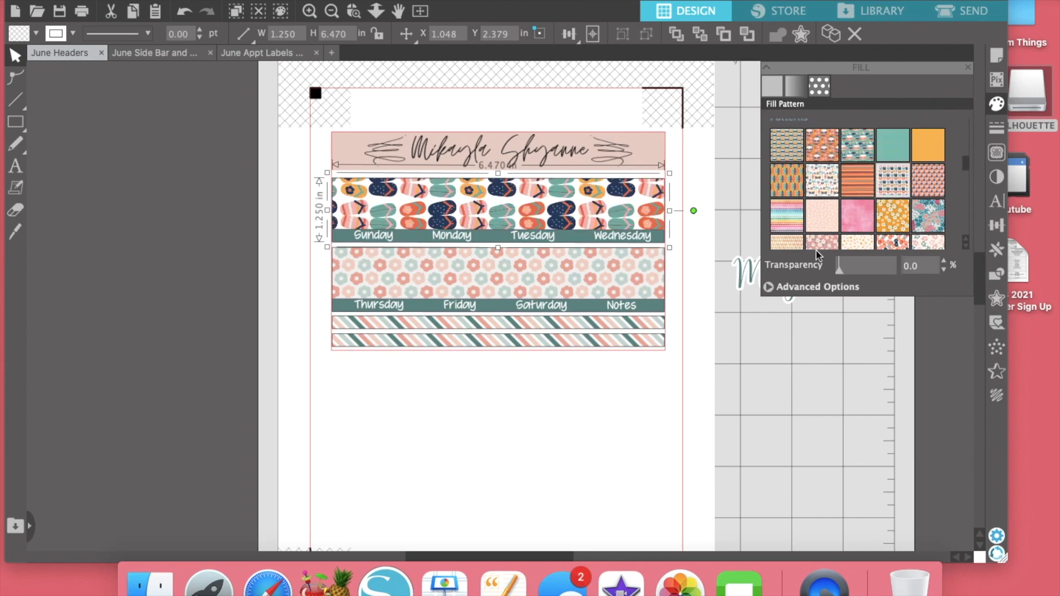
# Rotate the flip-flop pattern on the Sunday to Wednesday header to -90° and scale it to 69%.
pyautogui.click(774, 288)
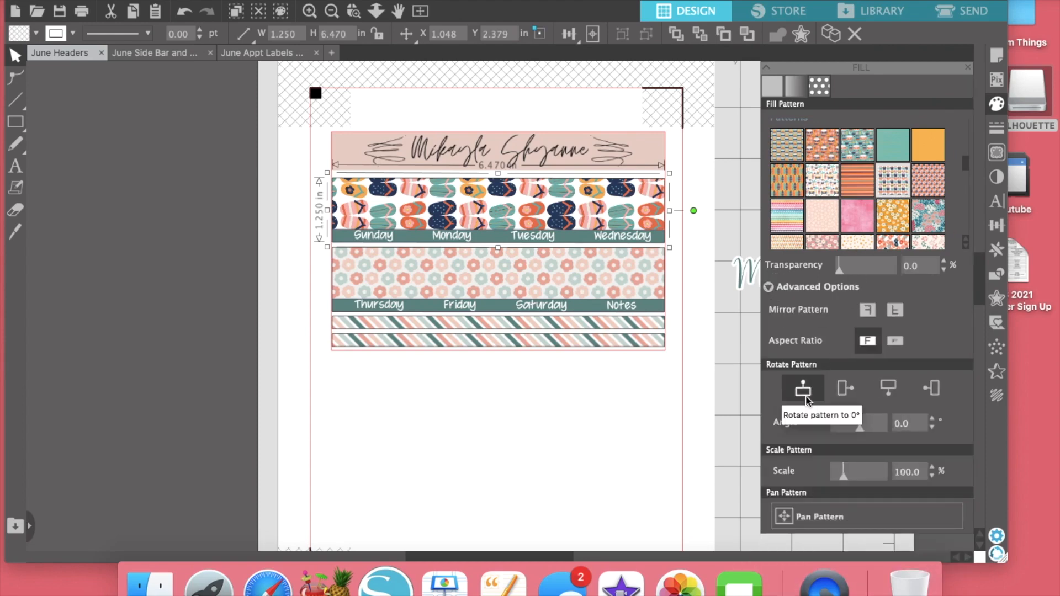
pyautogui.click(849, 396)
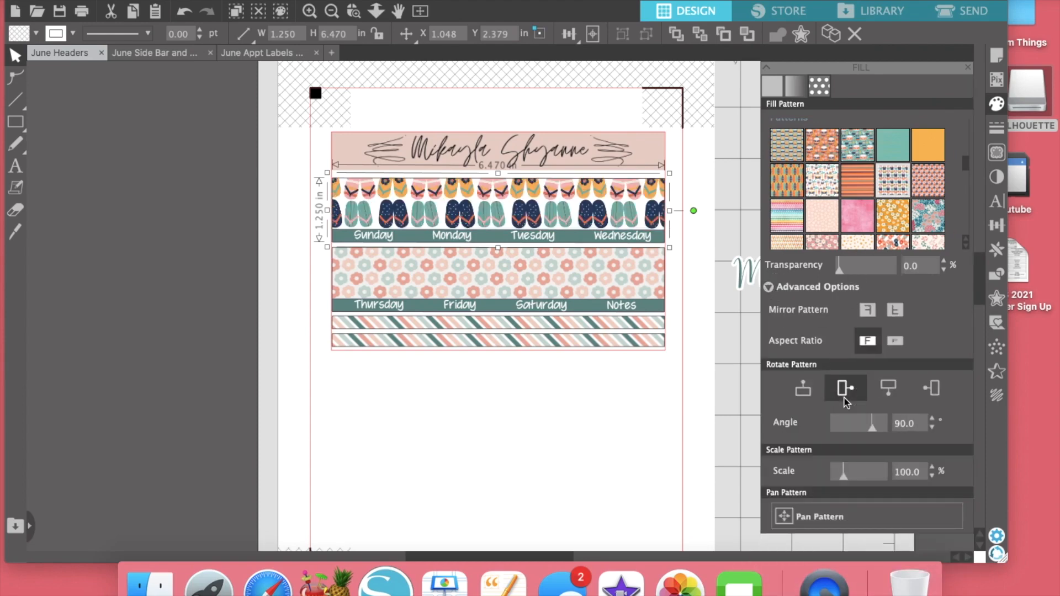
pyautogui.click(936, 390)
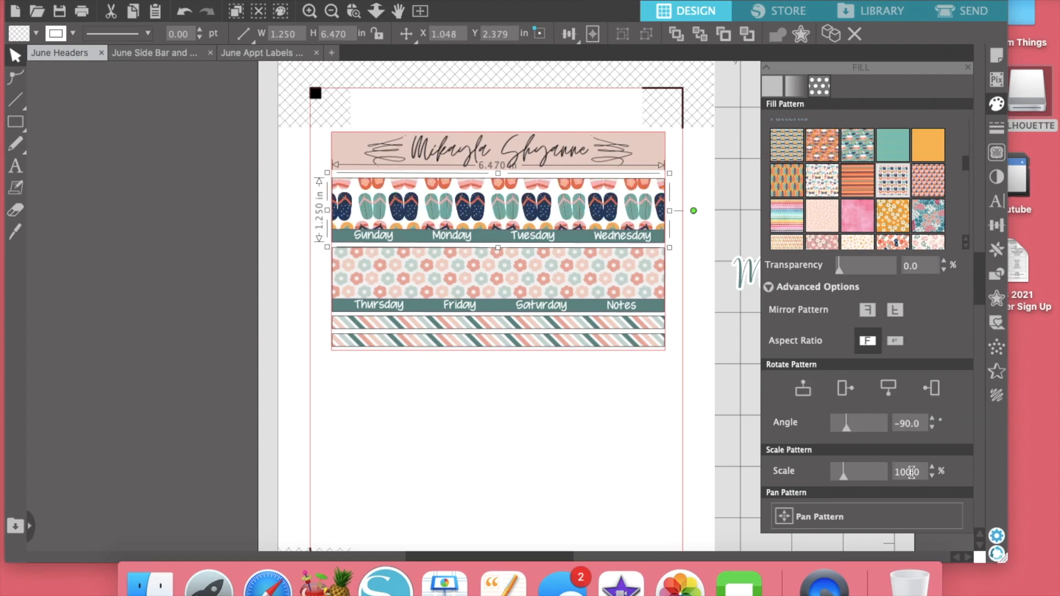
pyautogui.click(934, 479)
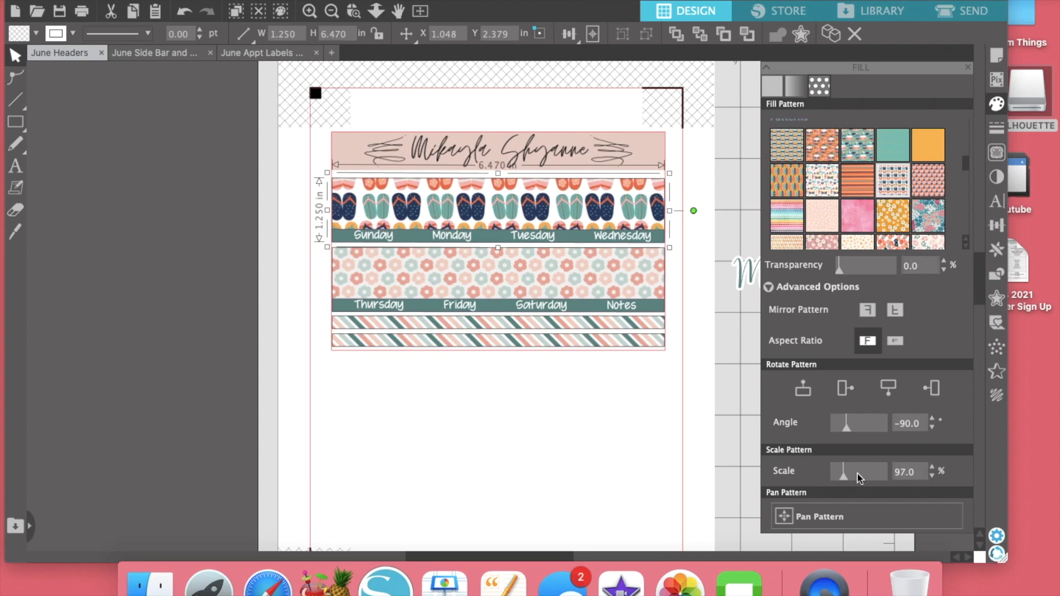
pyautogui.moveTo(842, 475); pyautogui.dragTo(842, 480)
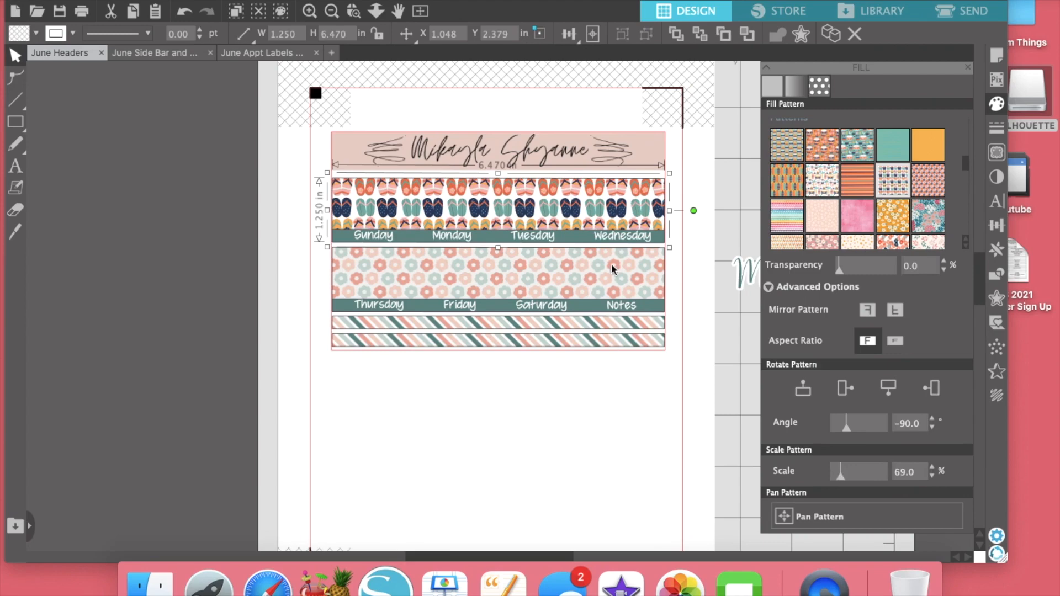
# Fill the Thursday to Notes header with the flip-flop pattern, rotated to -90° and scaled to 69%.
pyautogui.click(369, 271)
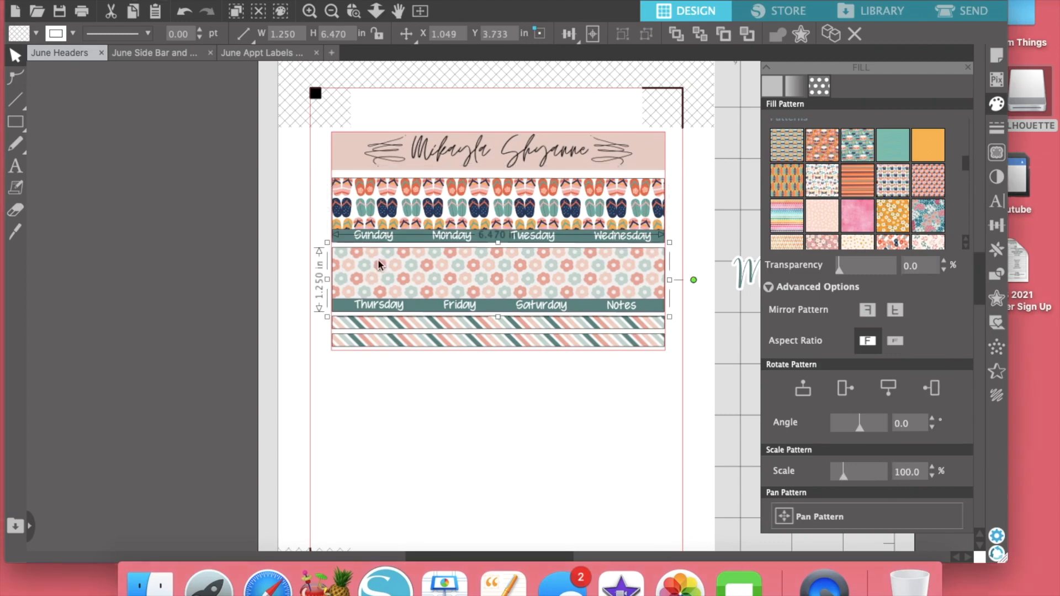
pyautogui.click(892, 187)
pyautogui.click(932, 388)
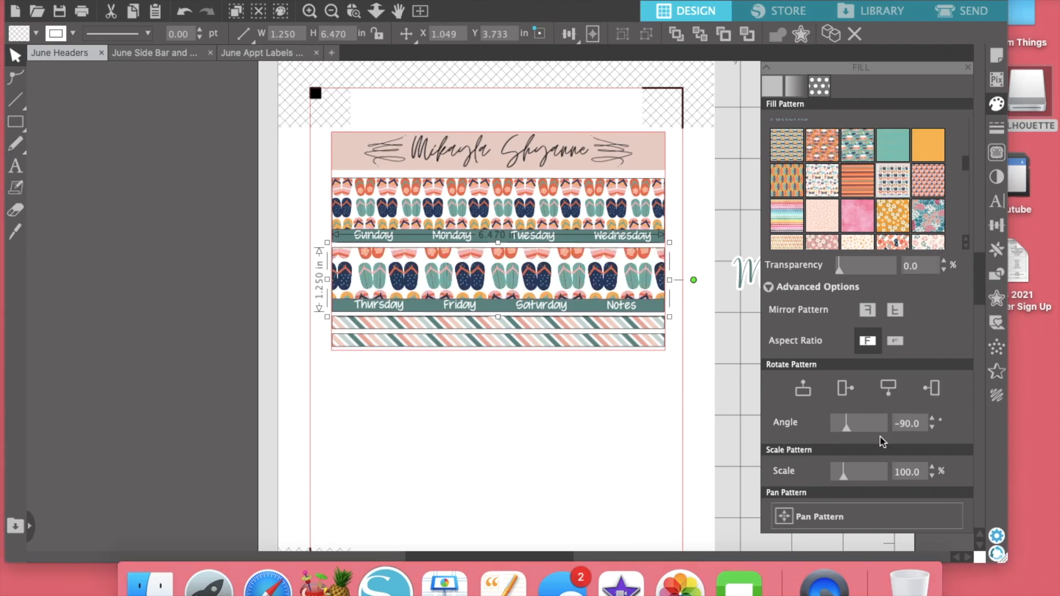
pyautogui.doubleClick(909, 473)
pyautogui.write('1.0')
pyautogui.write('6')
pyautogui.write('9')
pyautogui.press('Return')
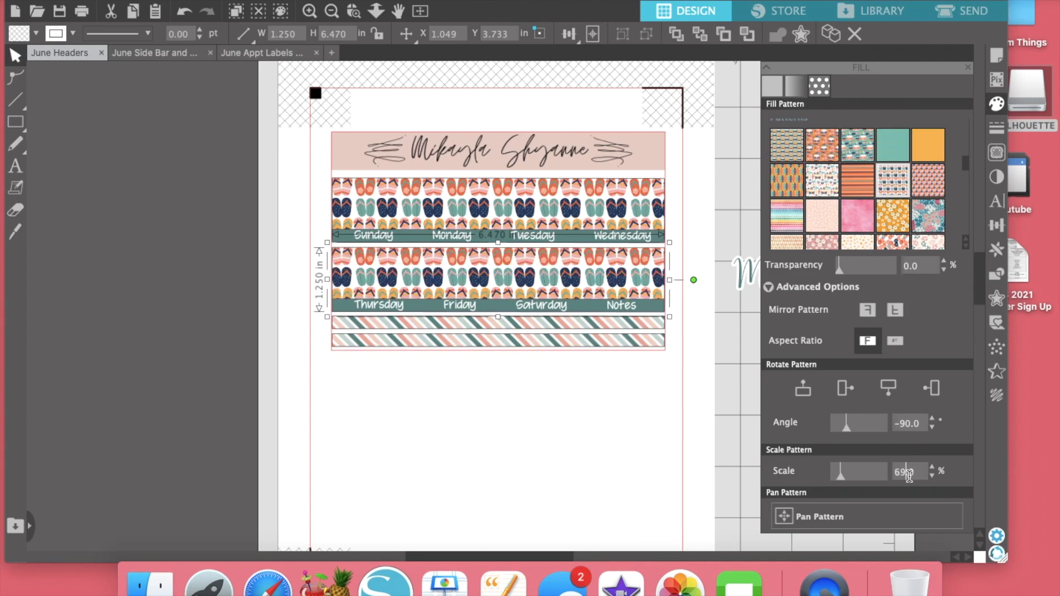
# Try pink, purple, rust and orange sampled from the flip-flop pattern as solid fills for the Sunday to Wednesday label strip.
pyautogui.click(580, 196)
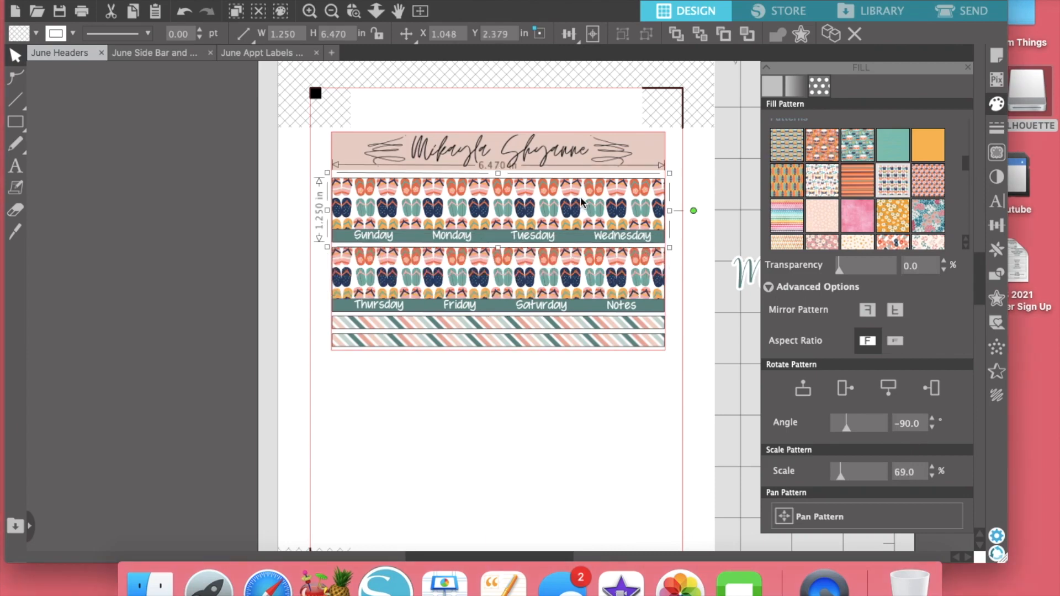
pyautogui.click(773, 86)
pyautogui.click(577, 247)
pyautogui.click(577, 247)
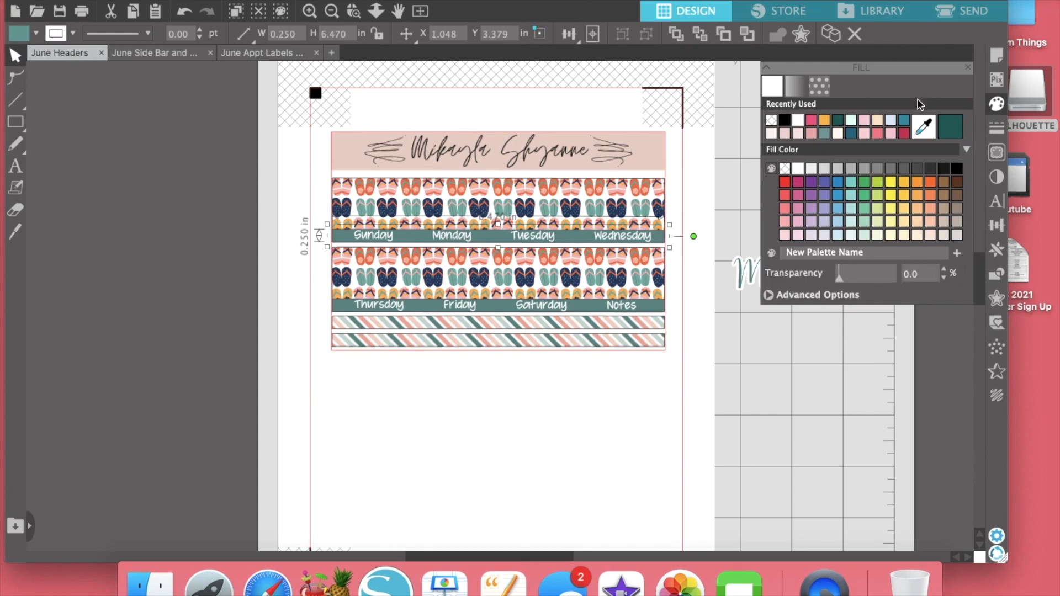
pyautogui.click(924, 126)
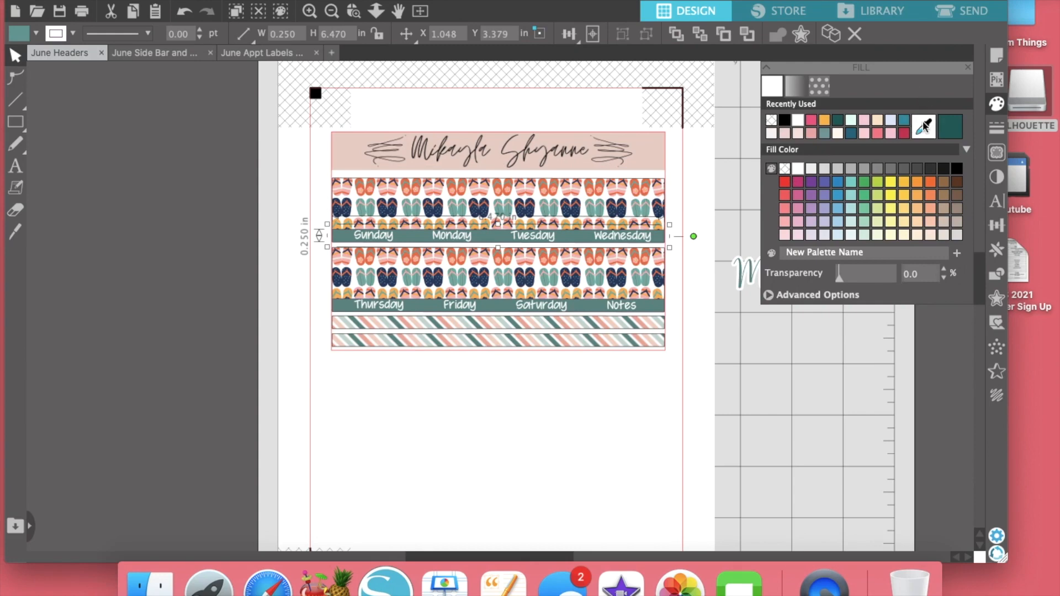
pyautogui.click(578, 190)
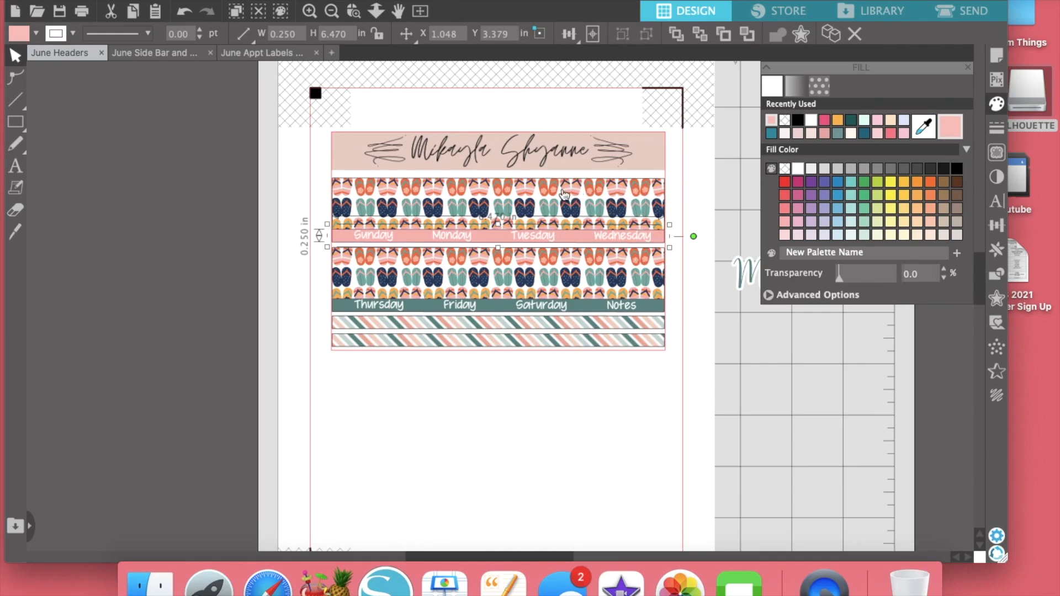
pyautogui.click(929, 127)
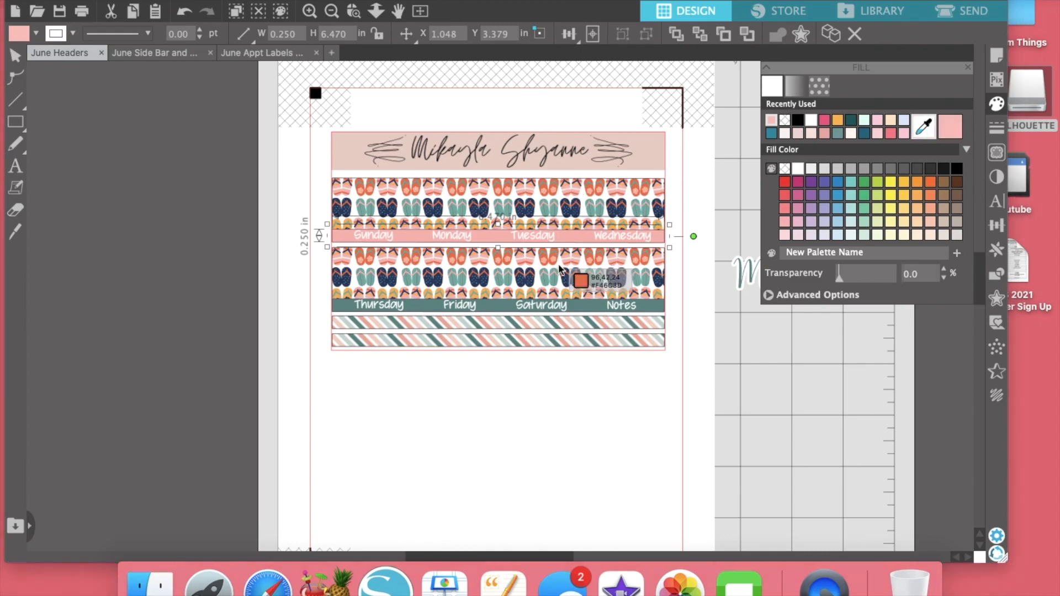
pyautogui.click(523, 186)
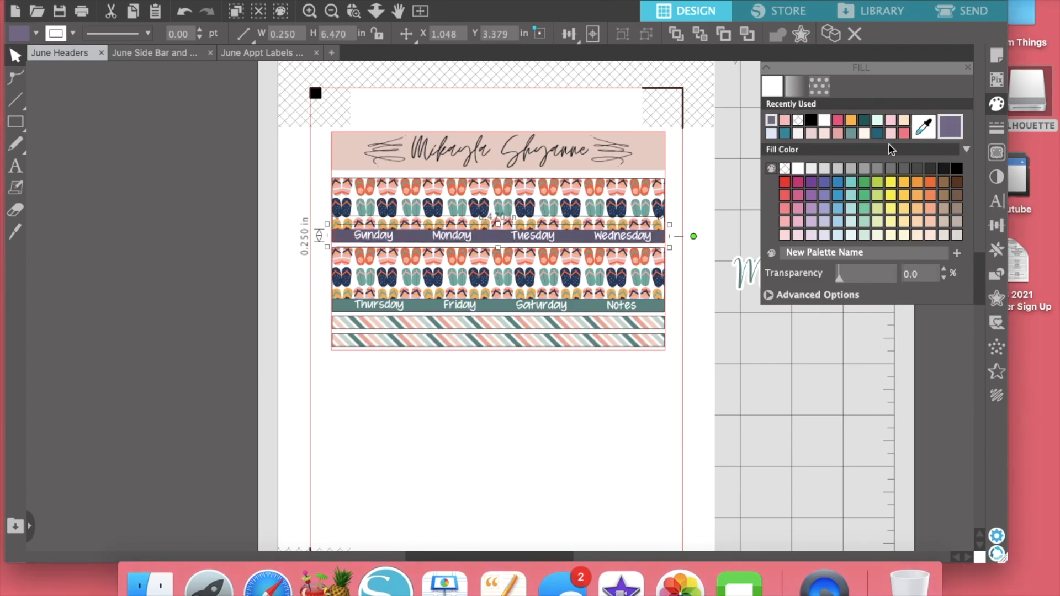
pyautogui.click(926, 128)
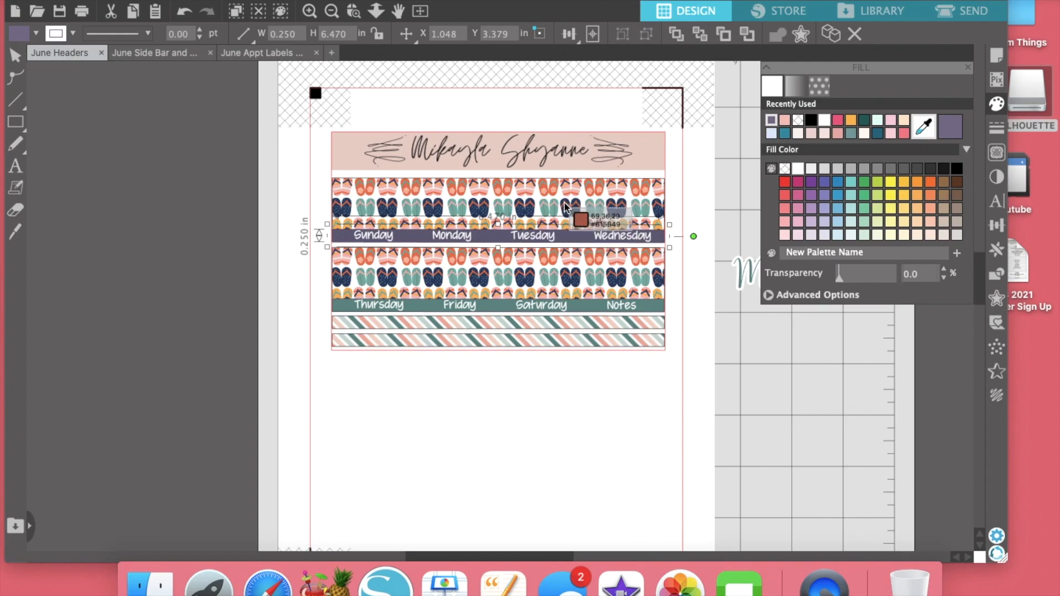
pyautogui.click(564, 202)
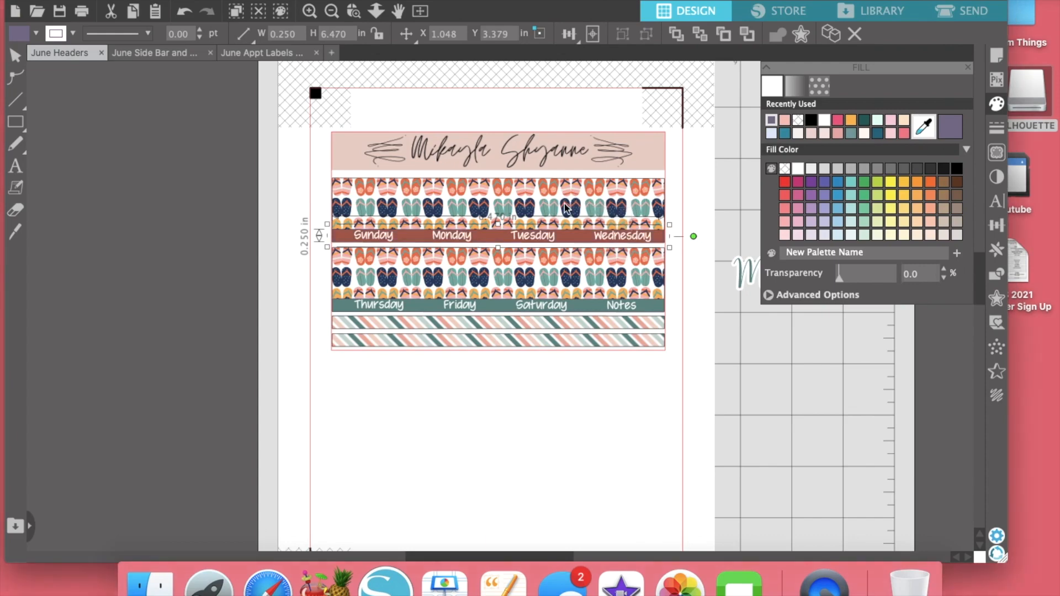
pyautogui.click(921, 130)
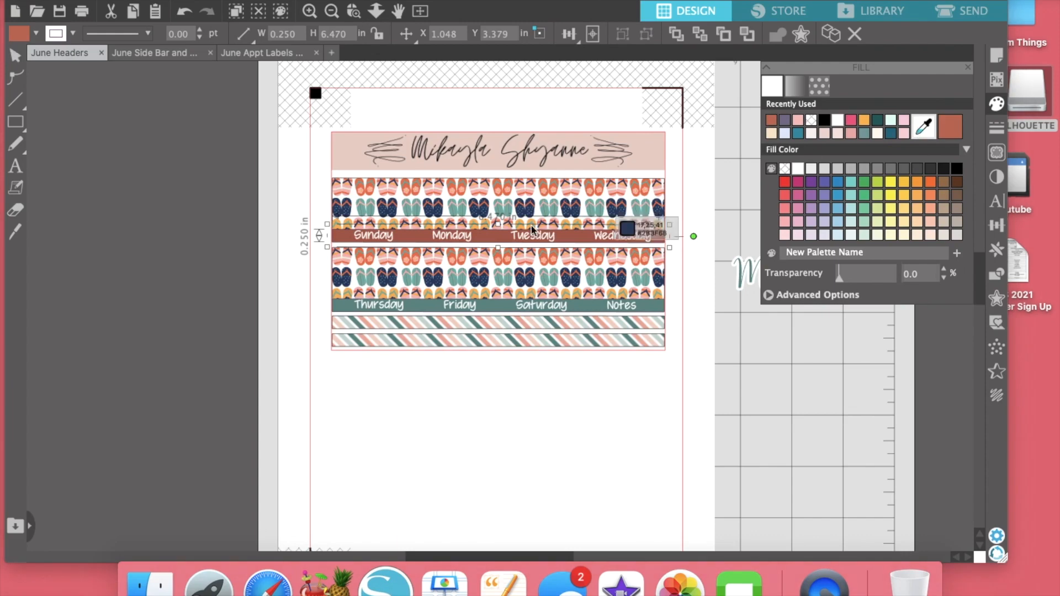
pyautogui.click(544, 186)
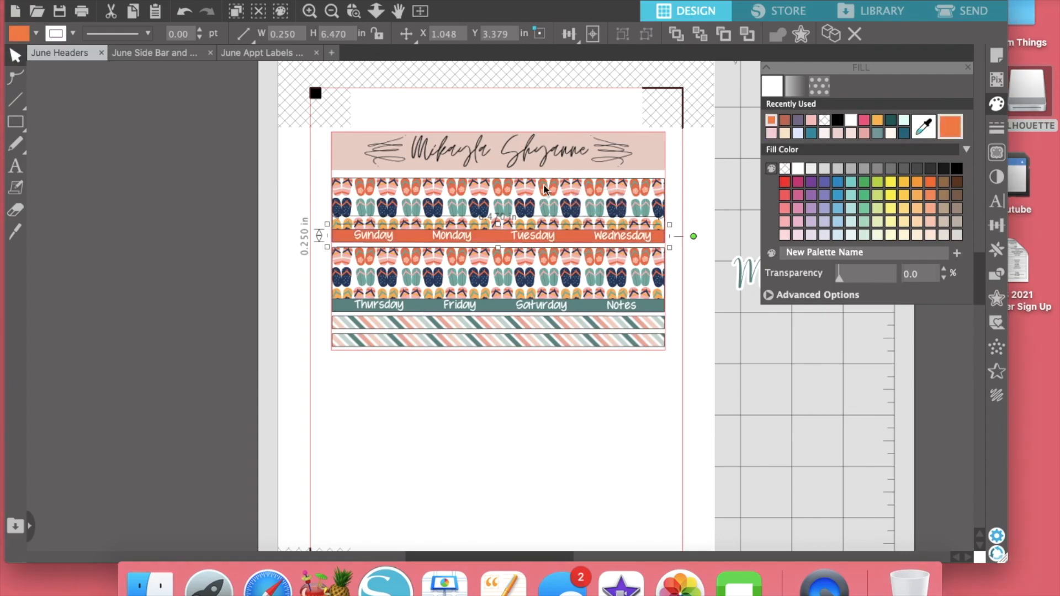
pyautogui.click(694, 293)
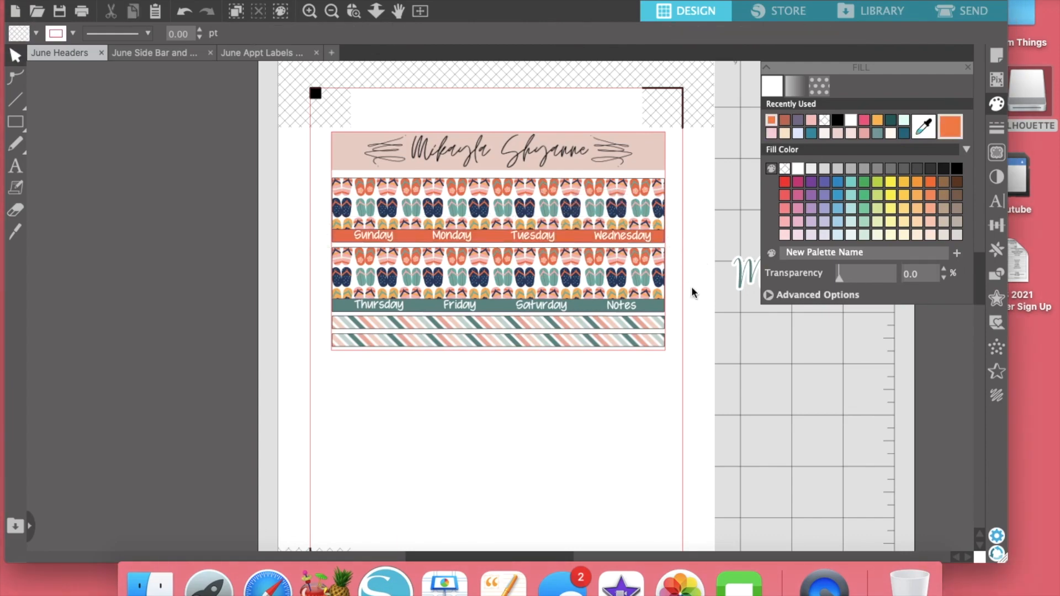
# Fill the Sunday to Wednesday label strip with teal sampled from the flip-flops and give the Thursday to Notes strip the same teal.
pyautogui.click(585, 239)
pyautogui.click(928, 126)
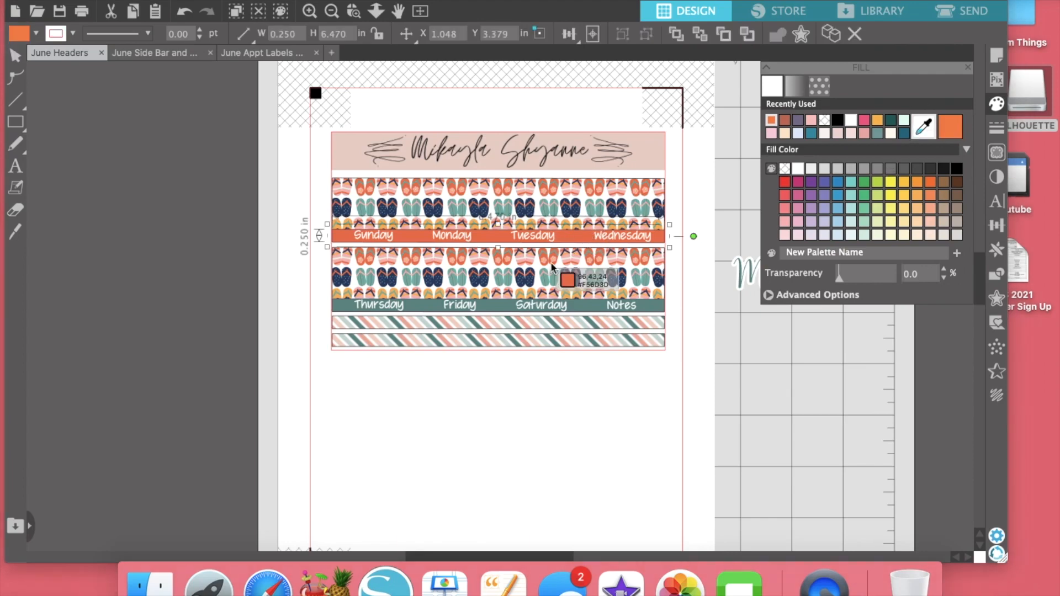
pyautogui.click(589, 212)
pyautogui.click(693, 270)
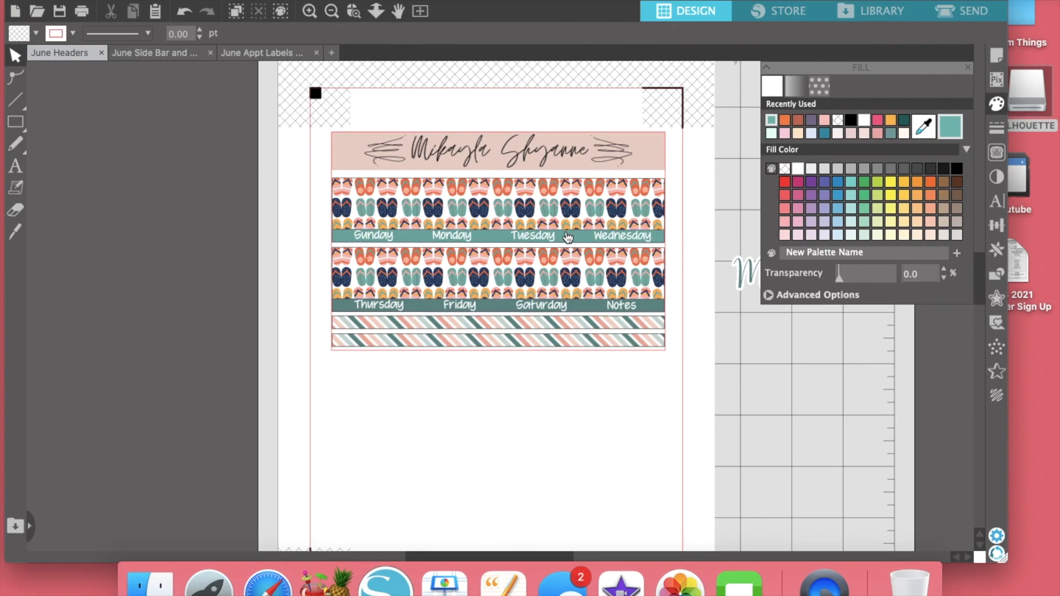
pyautogui.click(586, 307)
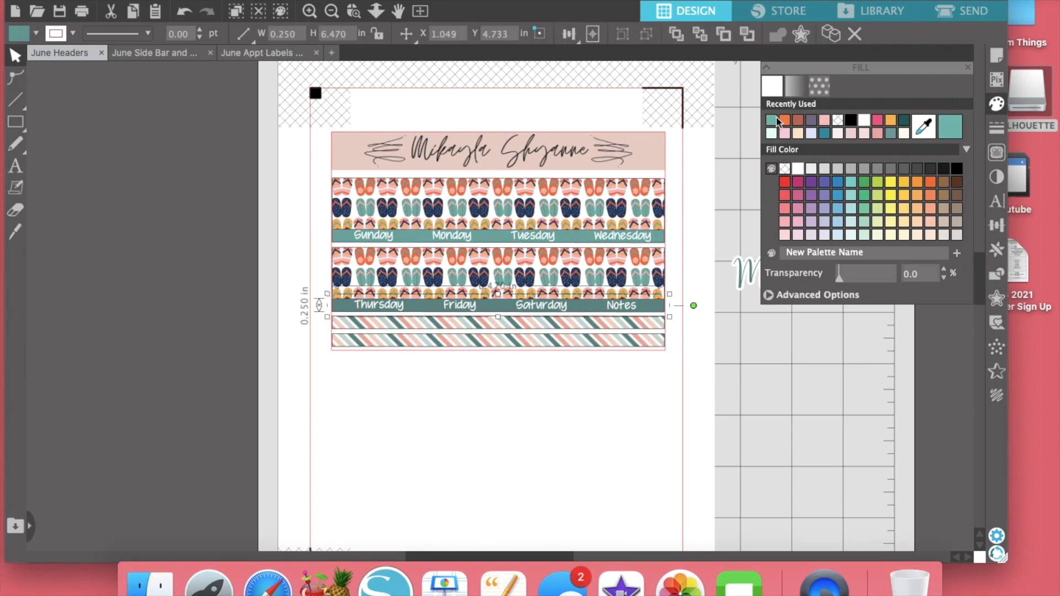
# Delete the May title and add the text JUNE in the FB Basic Betty font on the empty mat beside the page.
pyautogui.moveTo(747, 280); pyautogui.dragTo(750, 390)
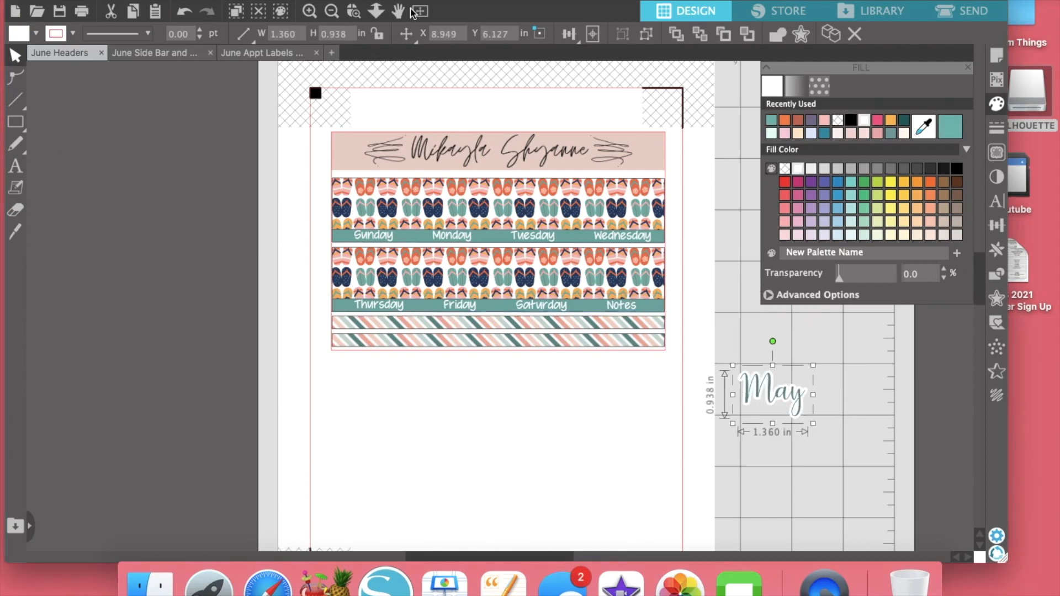
pyautogui.press('Delete')
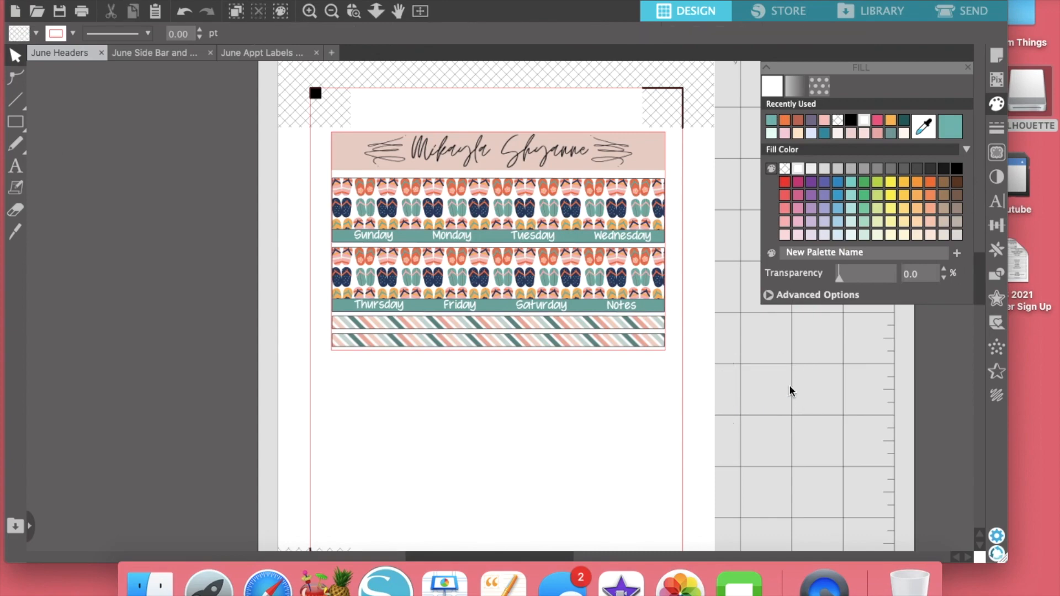
pyautogui.click(15, 170)
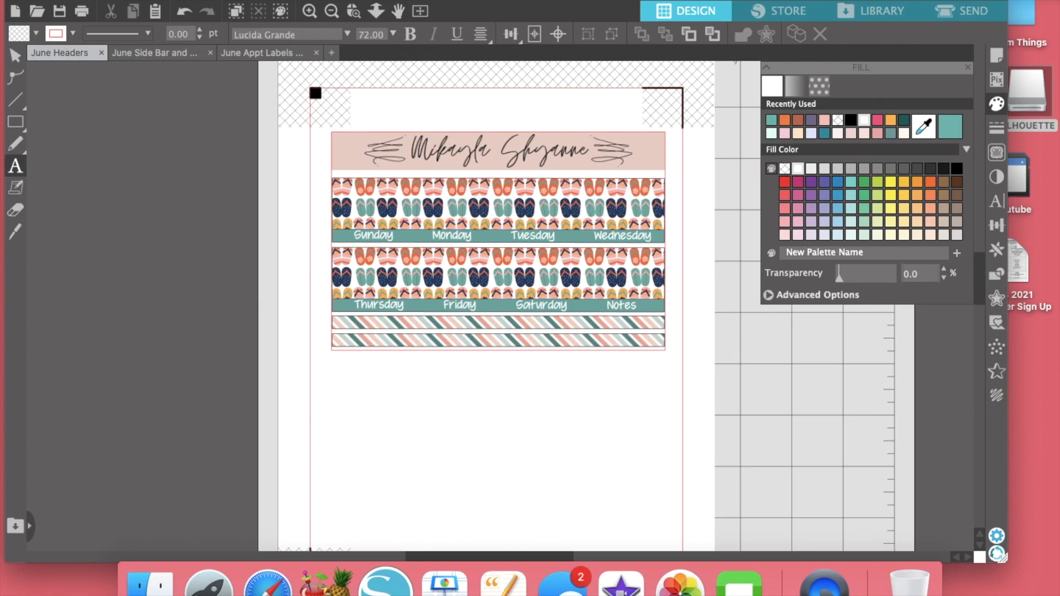
pyautogui.click(347, 34)
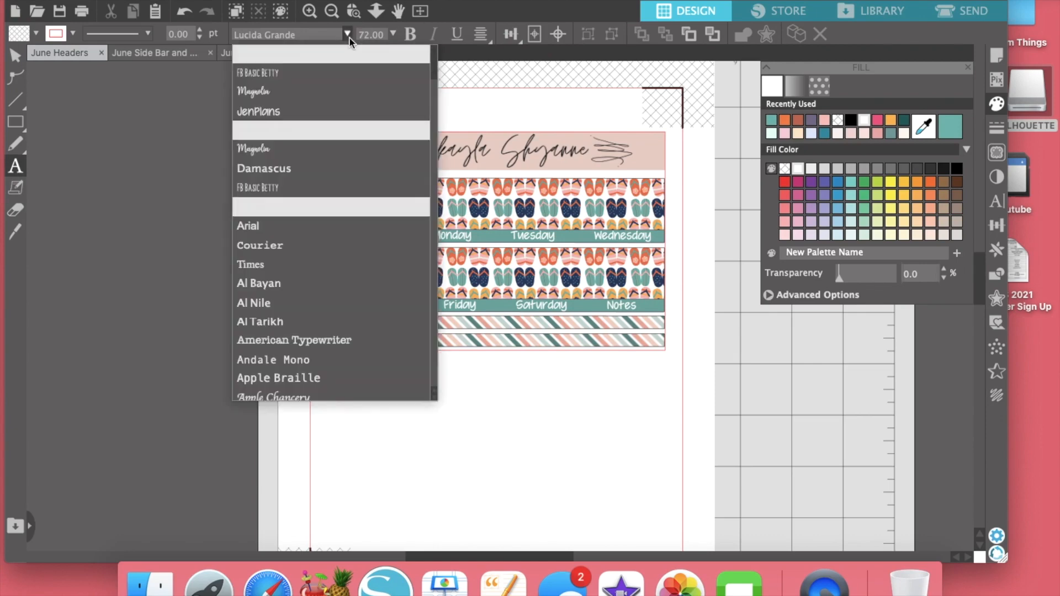
pyautogui.click(269, 73)
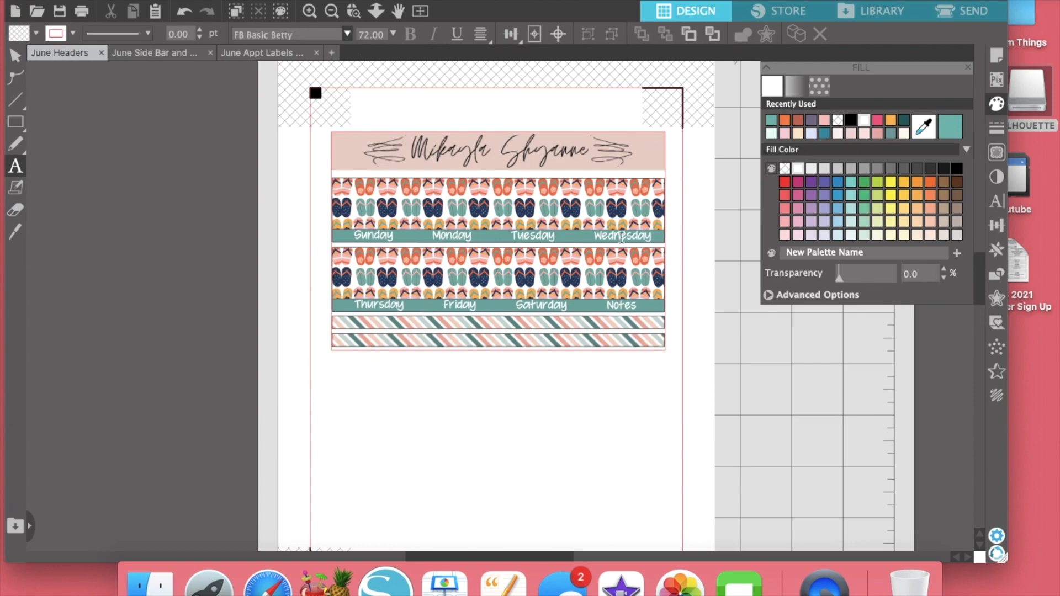
pyautogui.click(722, 424)
pyautogui.press('Escape')
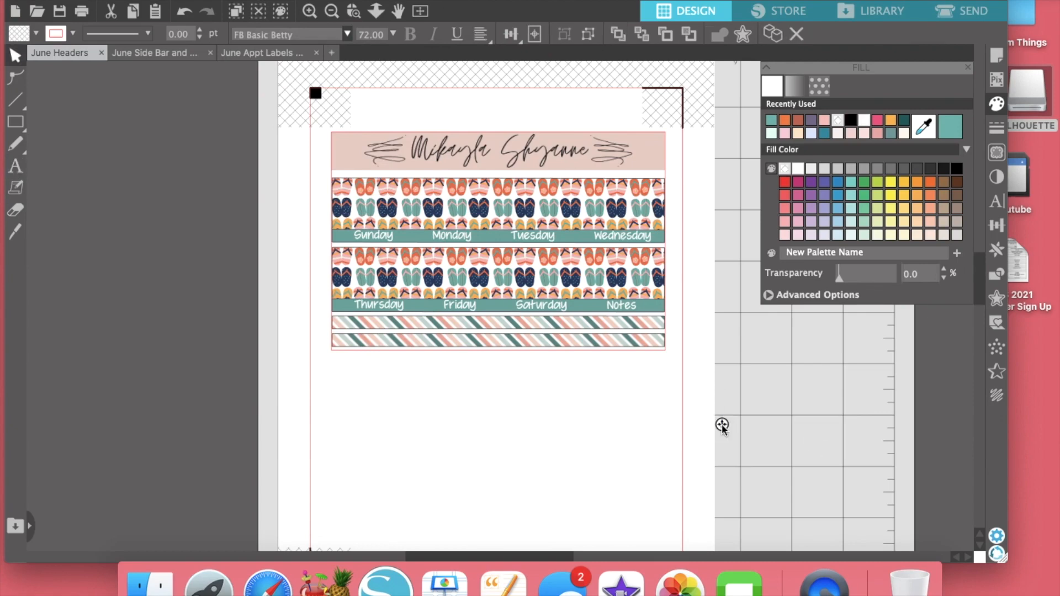
pyautogui.write('JUNE')
pyautogui.press('BackSpace')
pyautogui.press('BackSpace')
pyautogui.press('BackSpace')
pyautogui.press('BackSpace')
pyautogui.write('JUNE')
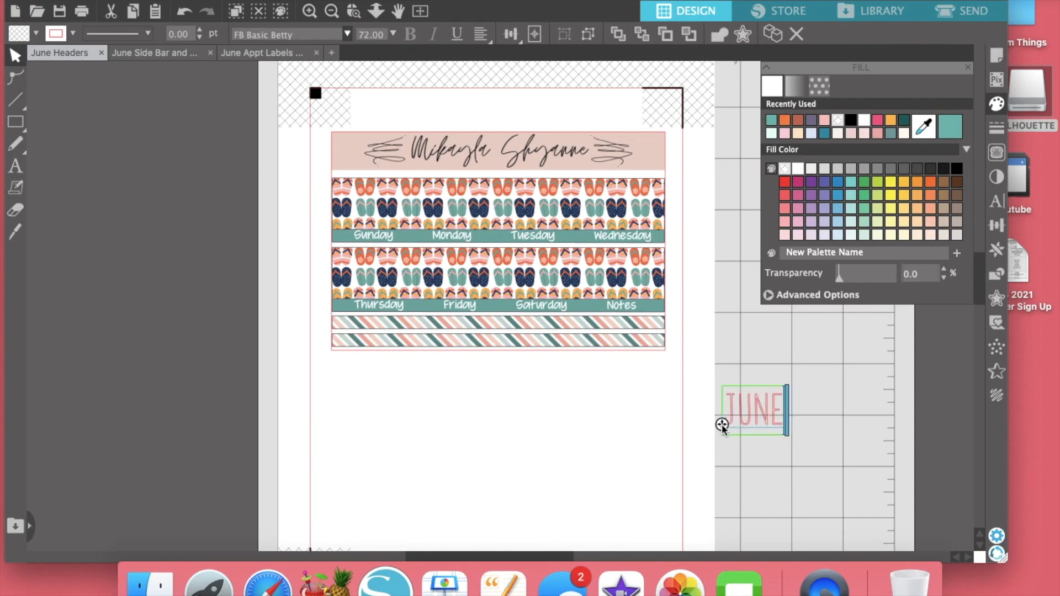
# Try a black fill on the JUNE text, remove its line colour and fill it with the label strips' teal.
pyautogui.moveTo(782, 412); pyautogui.dragTo(726, 419)
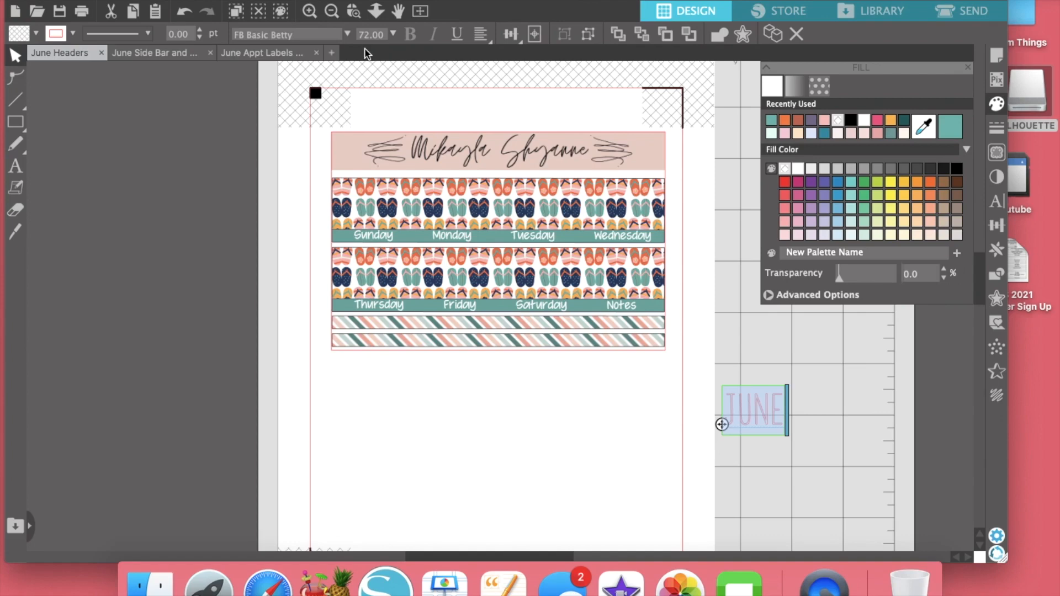
pyautogui.click(36, 33)
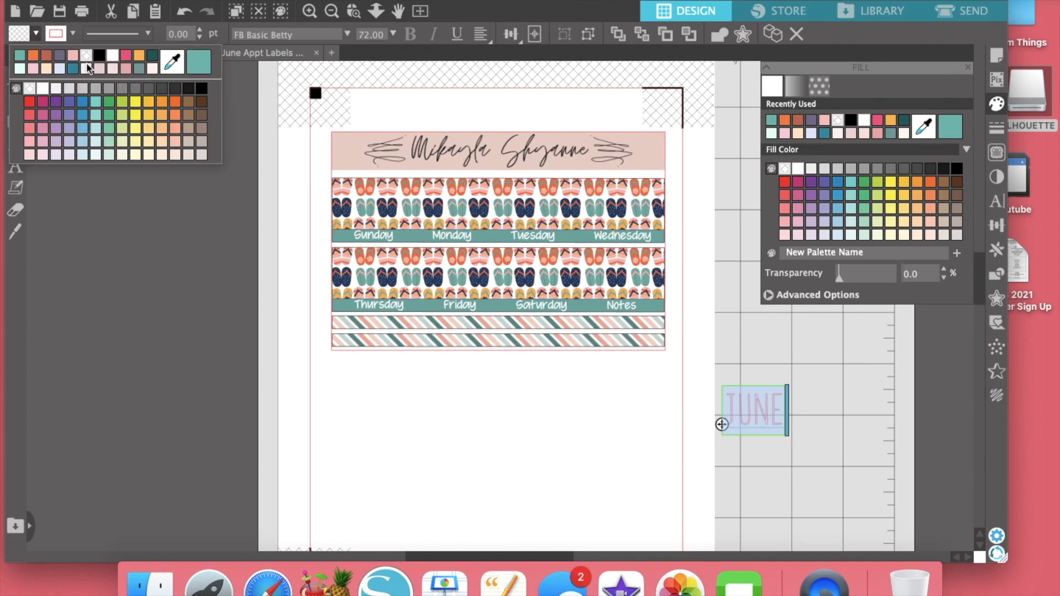
pyautogui.click(100, 55)
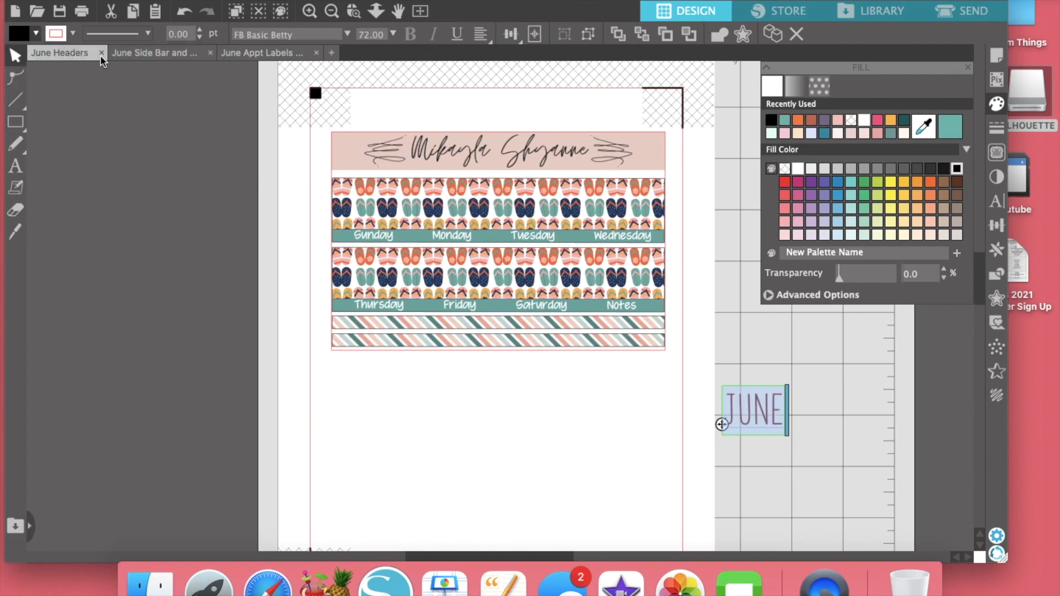
pyautogui.click(72, 33)
pyautogui.click(66, 91)
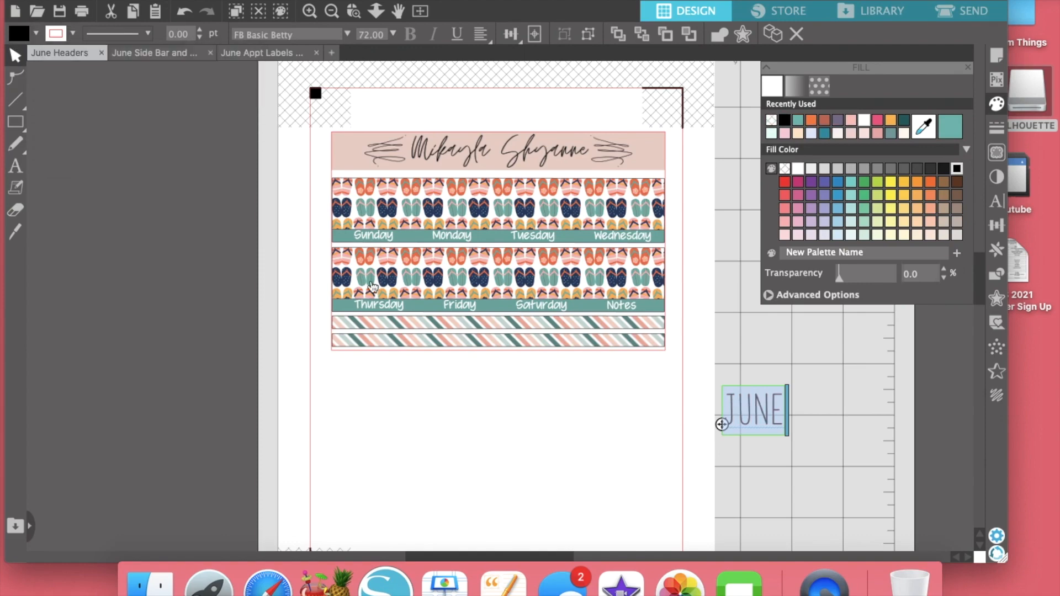
pyautogui.click(36, 33)
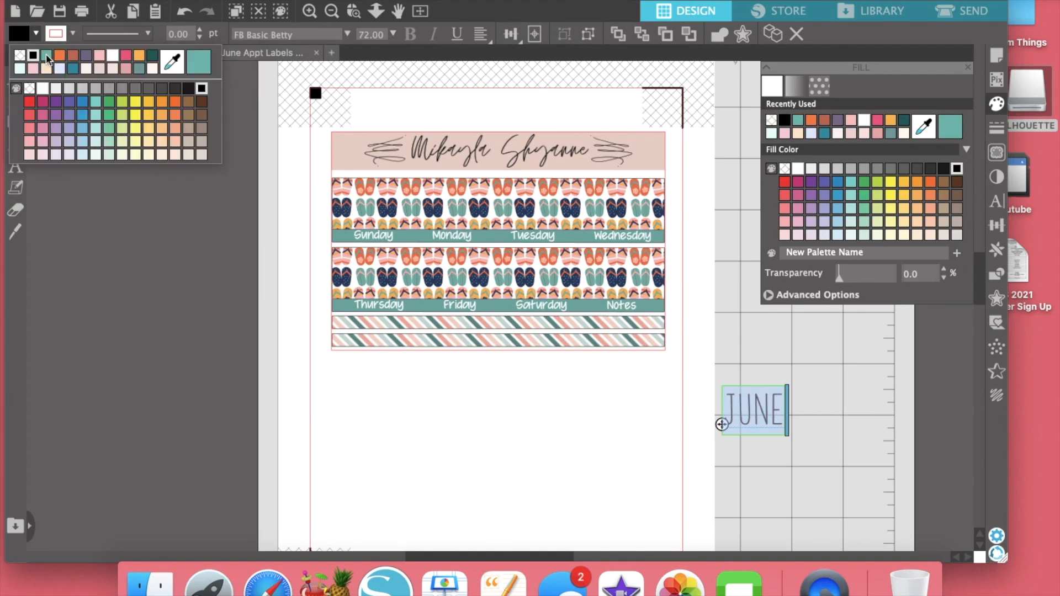
pyautogui.click(46, 56)
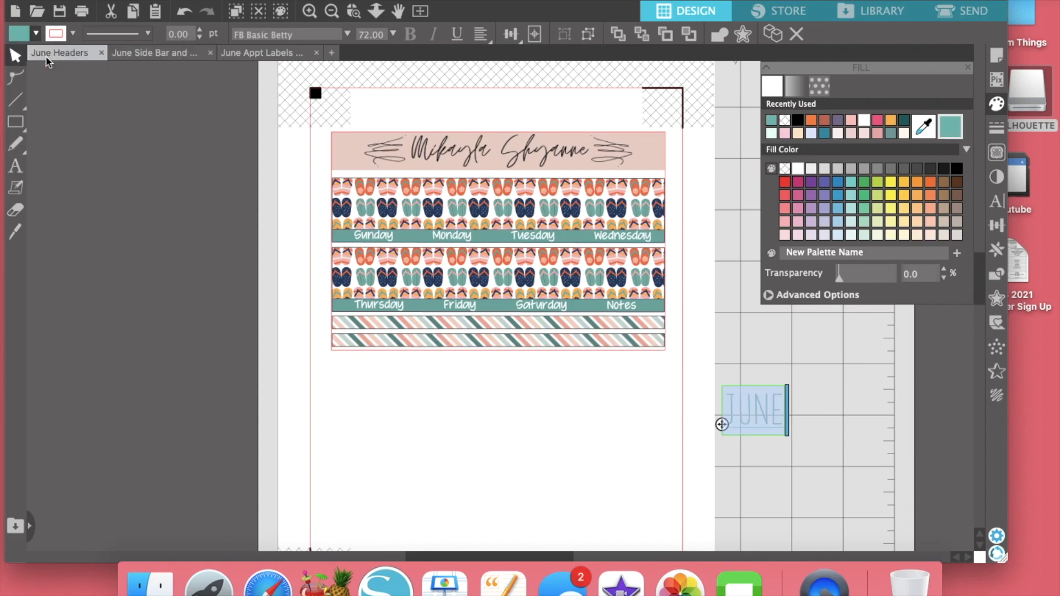
# Reposition the JUNE text on the mat and add a rounded 0.125 in offset around it.
pyautogui.click(808, 442)
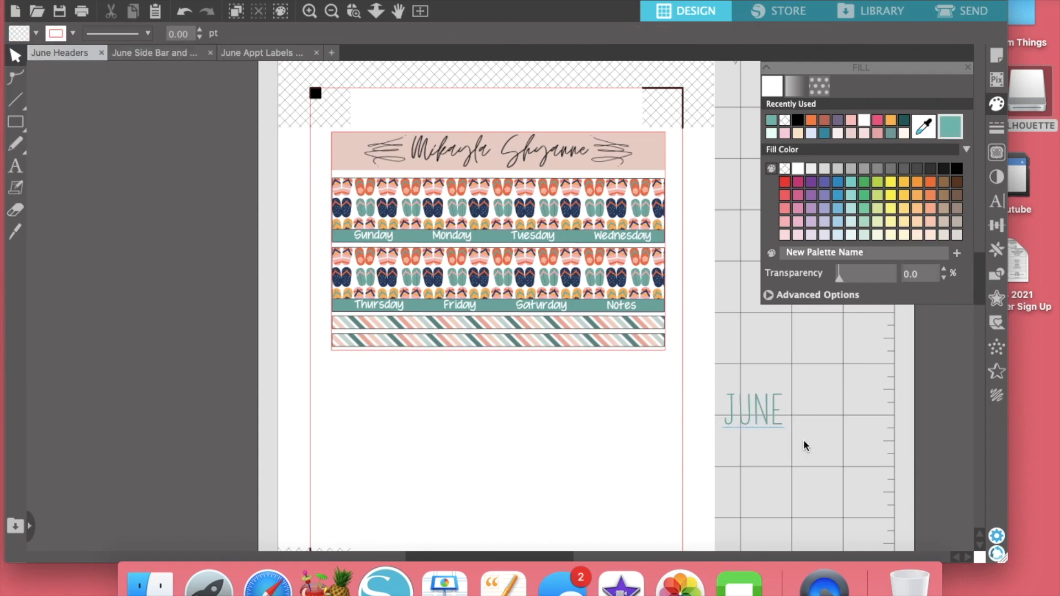
pyautogui.click(768, 421)
pyautogui.click(789, 415)
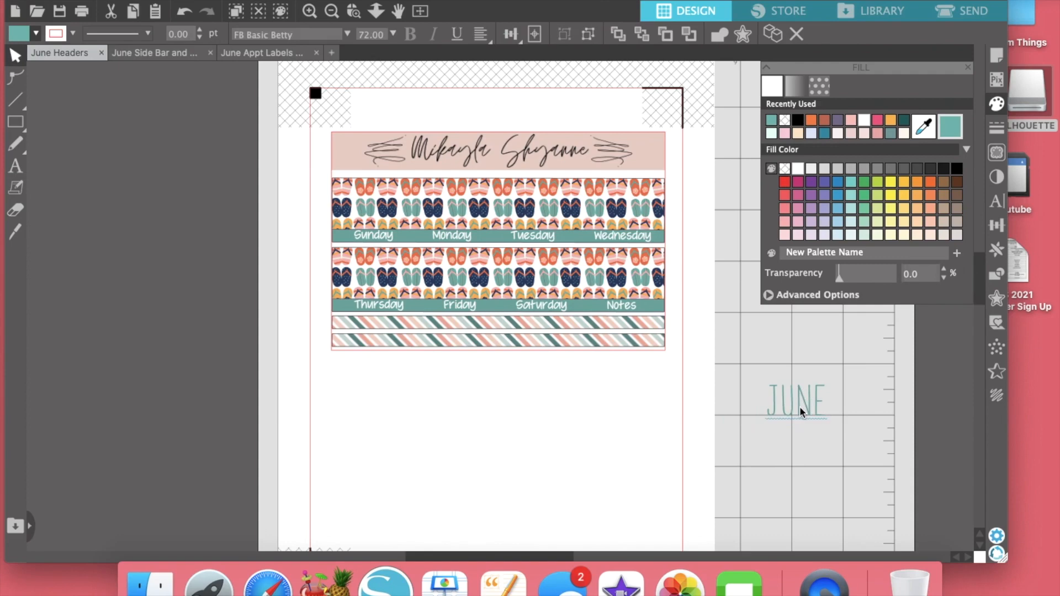
pyautogui.click(997, 300)
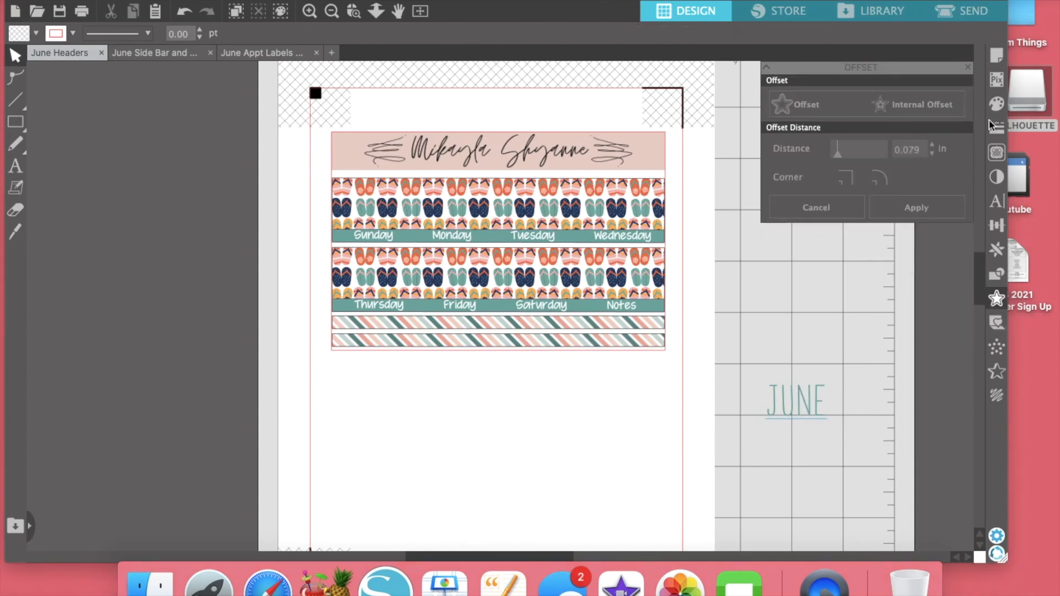
pyautogui.click(799, 409)
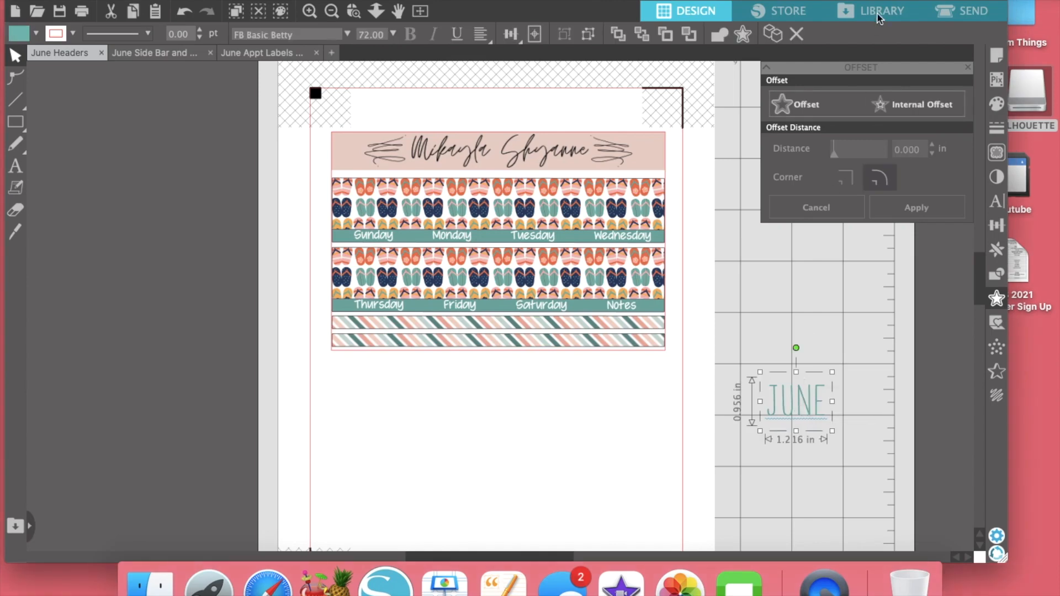
pyautogui.click(808, 104)
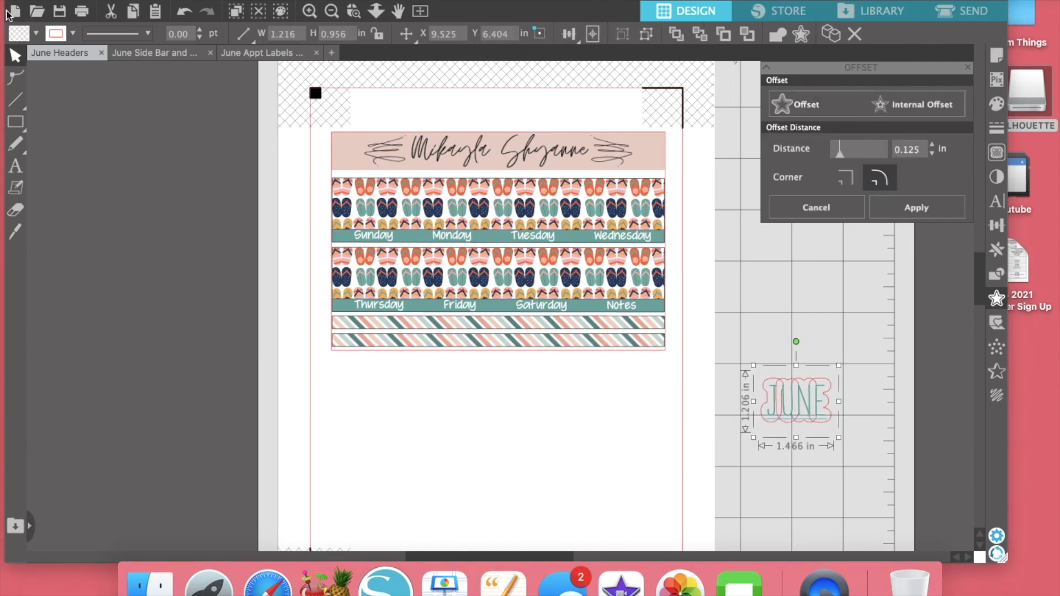
# Fill the offset around the JUNE text with white and remove its line colour.
pyautogui.click(36, 33)
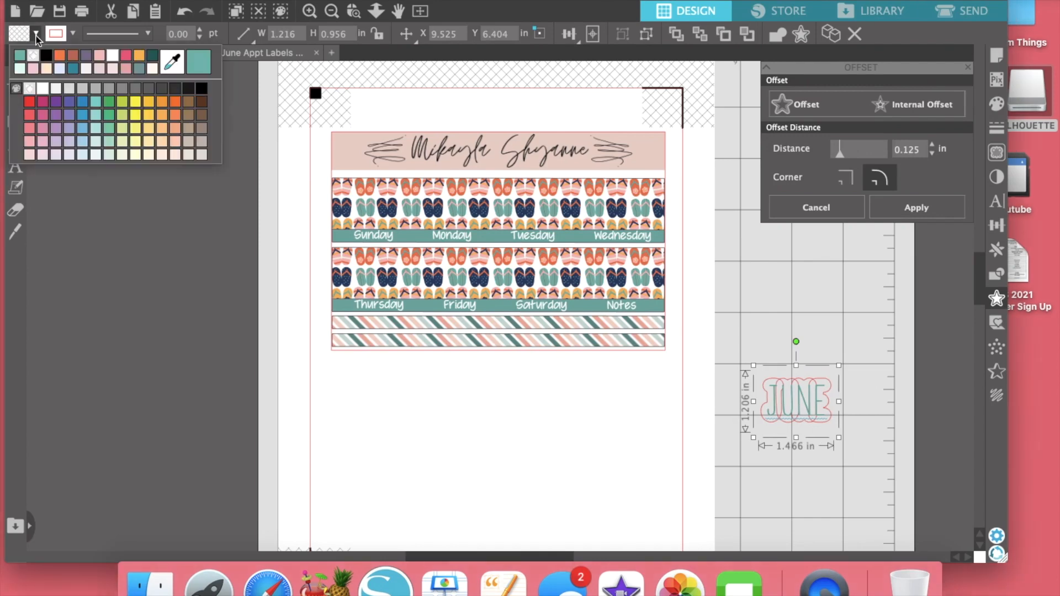
pyautogui.click(42, 88)
pyautogui.click(73, 34)
pyautogui.click(66, 88)
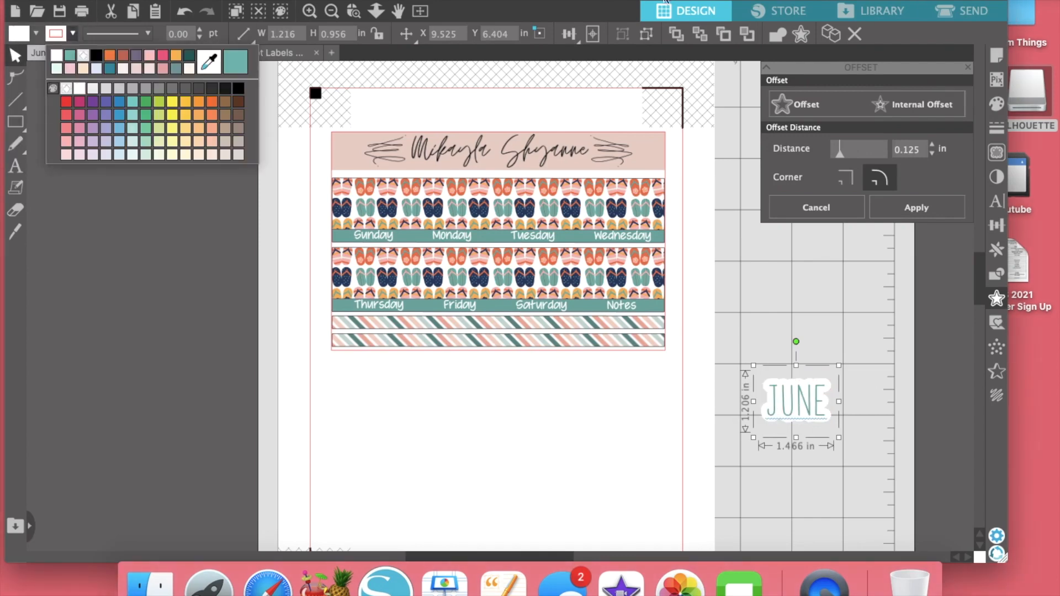
# Reduce the JUNE text's offset distance to 0.100 in.
pyautogui.click(932, 153)
pyautogui.click(932, 153)
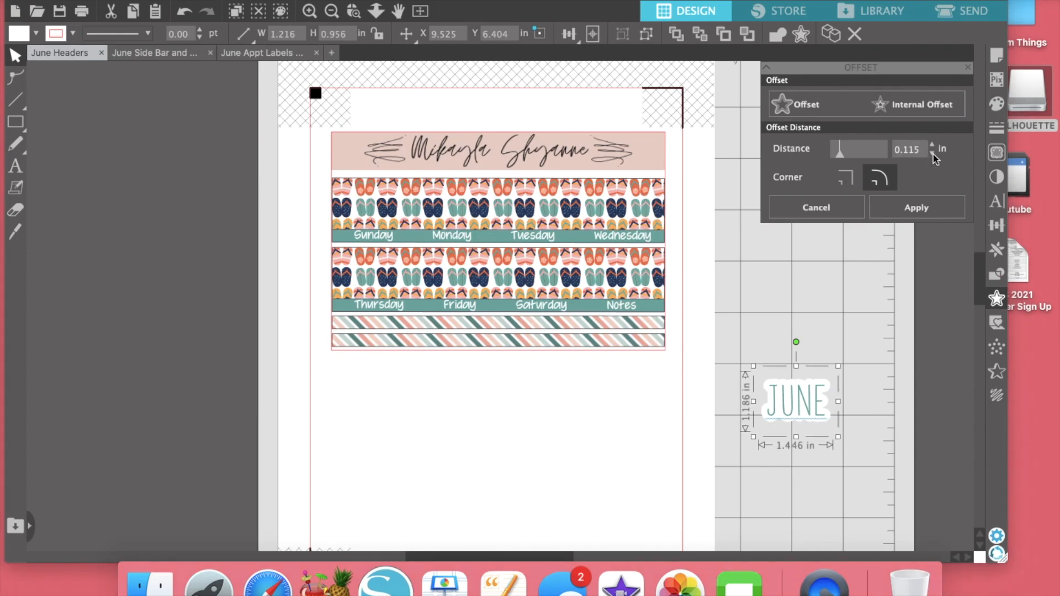
pyautogui.click(933, 154)
pyautogui.click(932, 154)
pyautogui.click(933, 153)
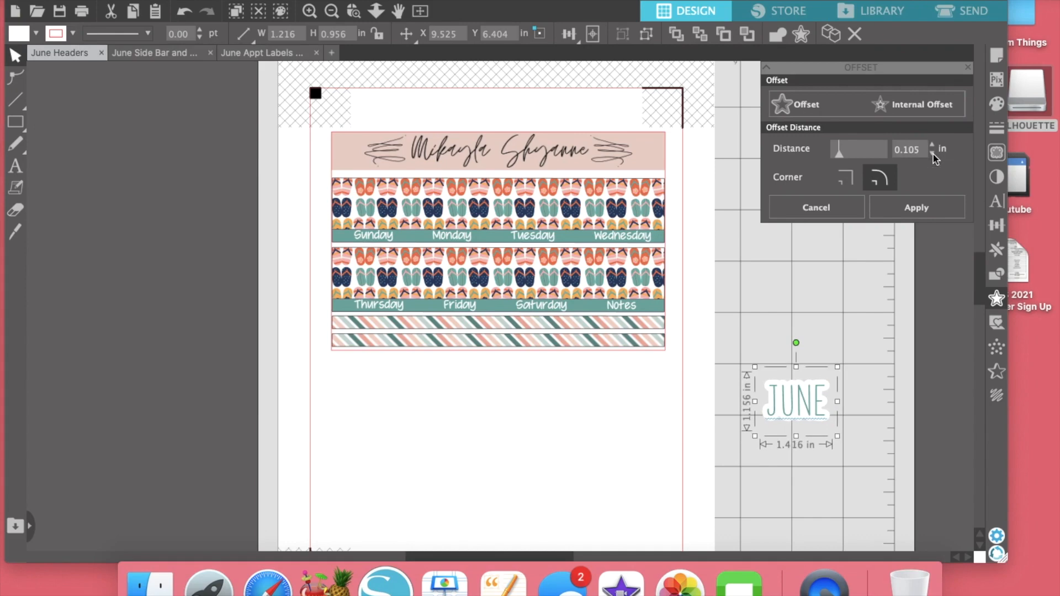
# Select the JUNE text together with its white offset and group them.
pyautogui.click(852, 306)
pyautogui.click(766, 348)
pyautogui.click(840, 398)
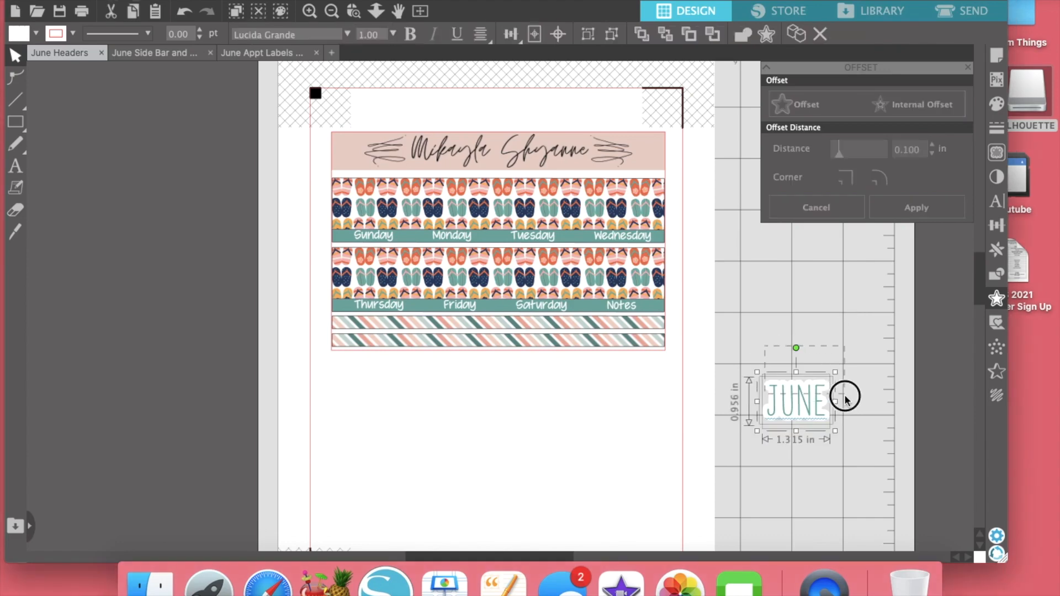
pyautogui.click(588, 34)
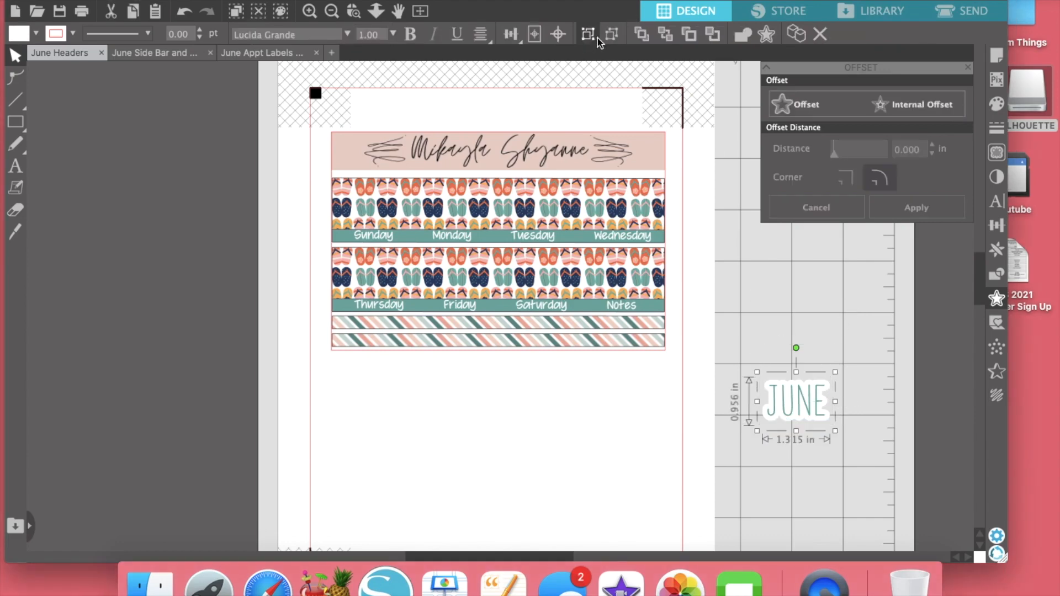
# Try the grouped JUNE title on the upper flip-flop header, and move it back onto the mat.
pyautogui.click(774, 398)
pyautogui.moveTo(774, 399); pyautogui.dragTo(475, 194)
pyautogui.click(800, 289)
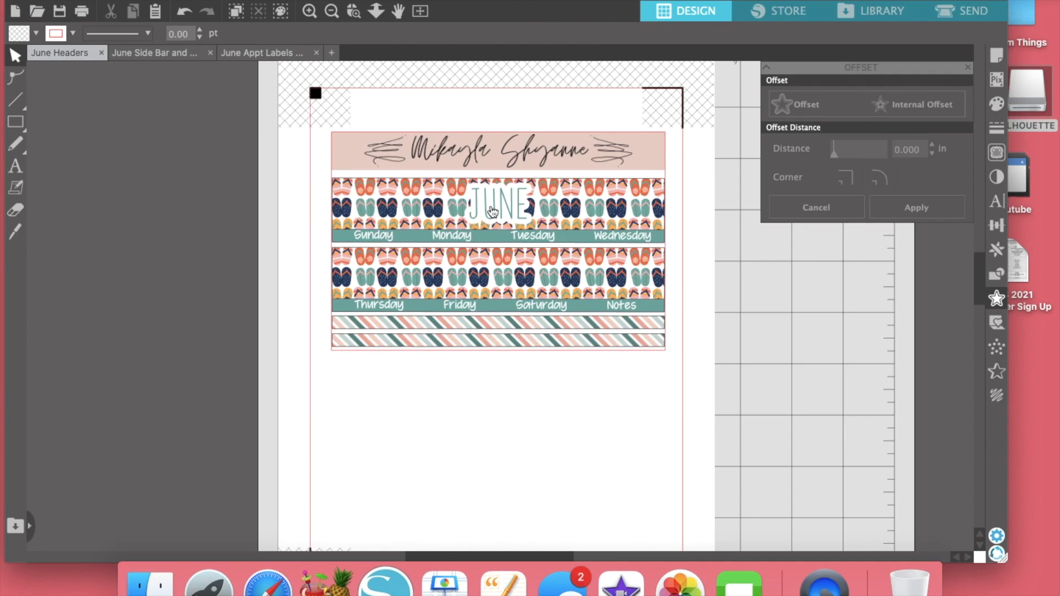
pyautogui.moveTo(492, 211); pyautogui.dragTo(759, 327)
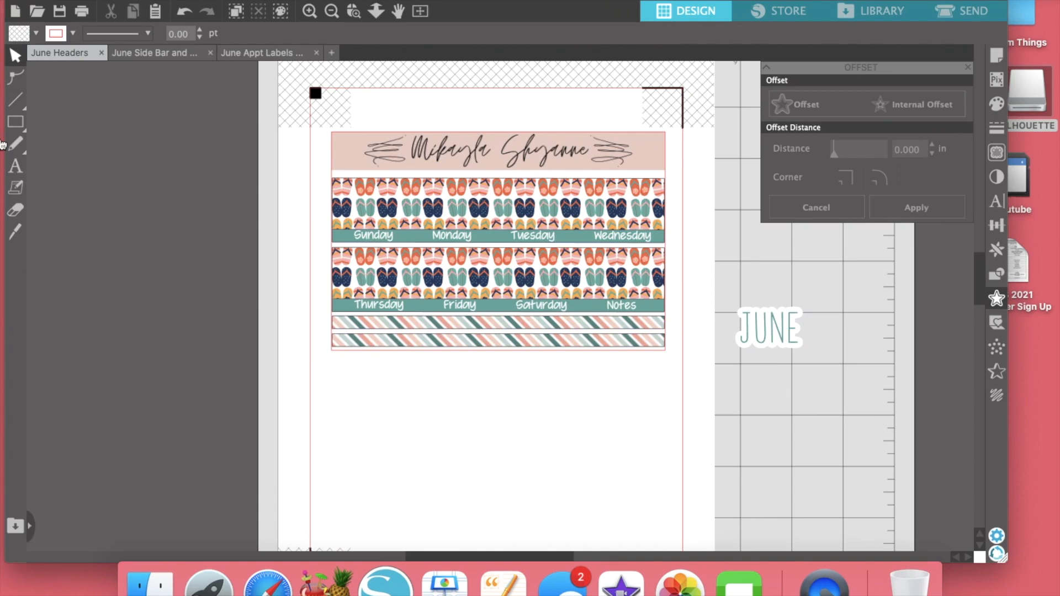
# Add the text June in the Magnolia font on the mat below the JUNE title.
pyautogui.click(16, 166)
pyautogui.click(348, 35)
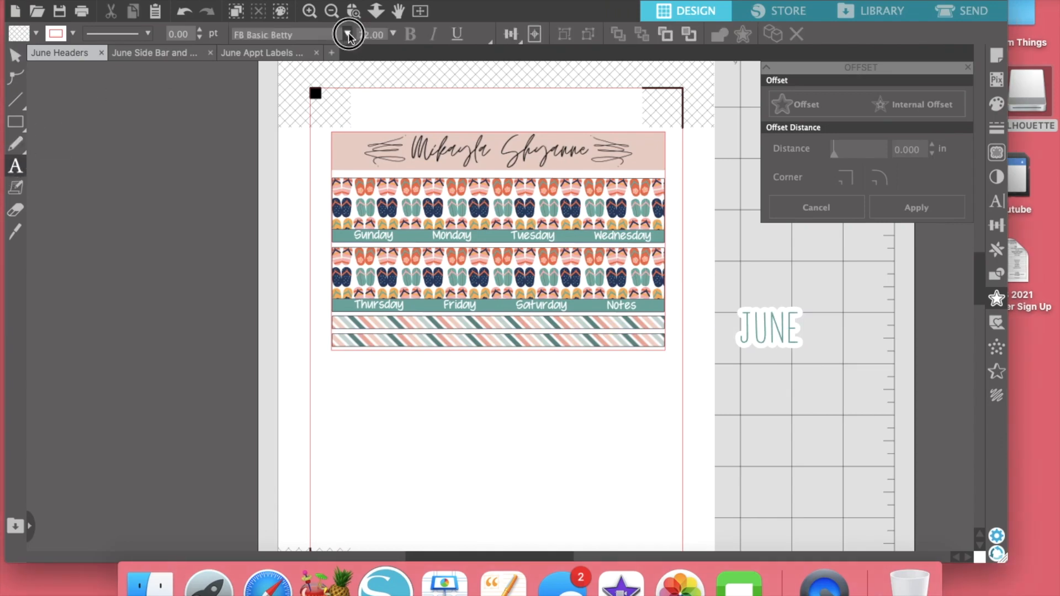
pyautogui.click(398, 75)
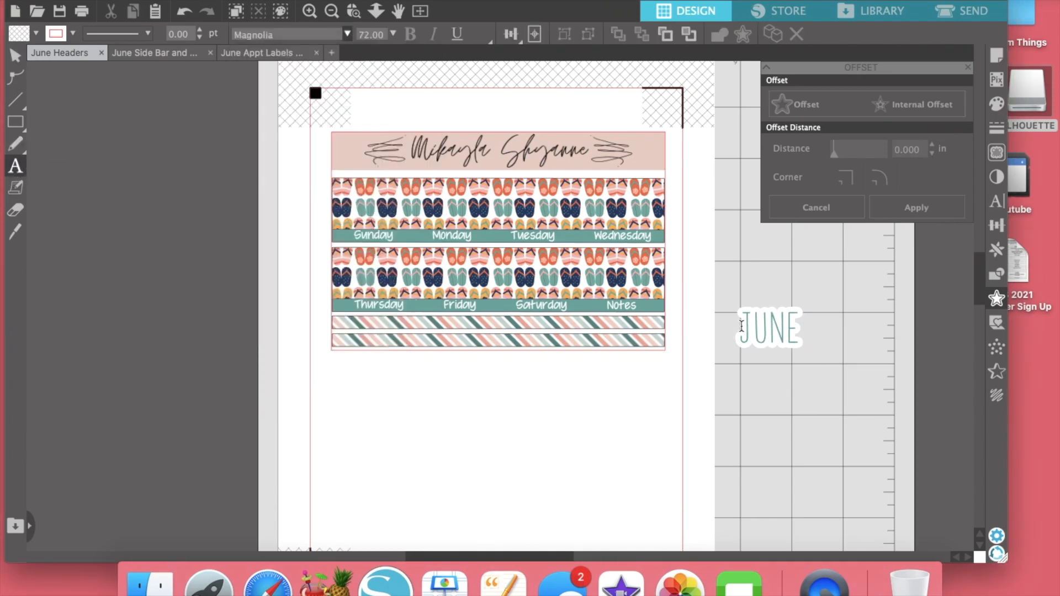
pyautogui.click(733, 412)
pyautogui.write('June')
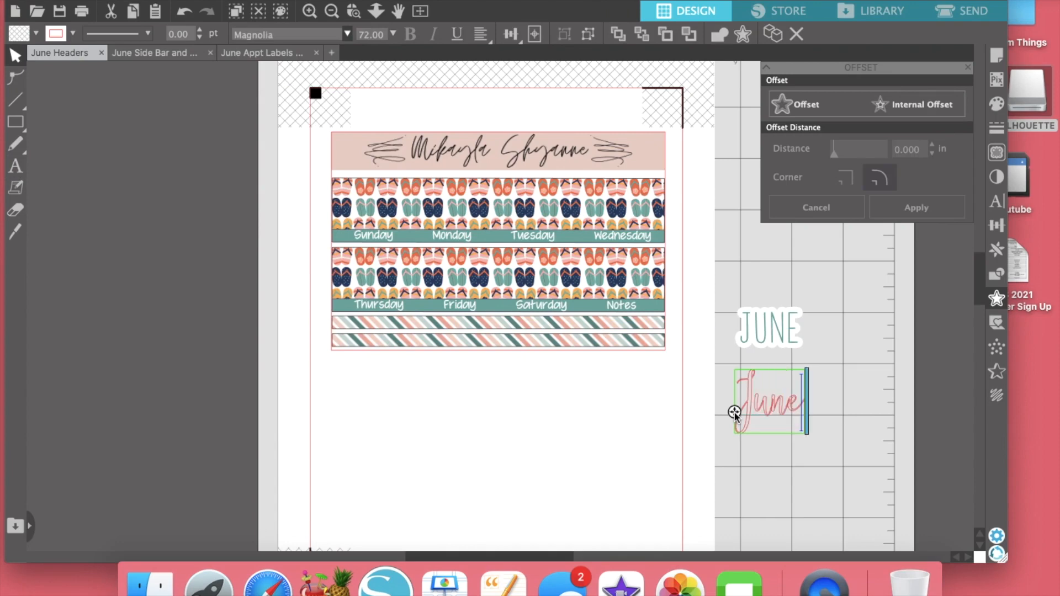
# Fill the script June text with the label strips' teal and remove its line colour.
pyautogui.doubleClick(745, 403)
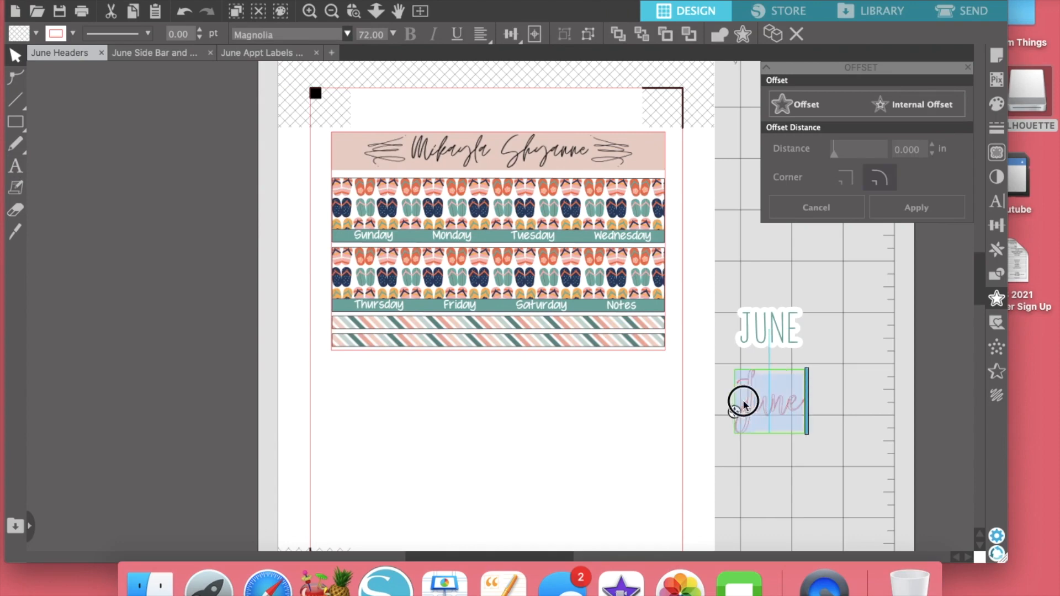
pyautogui.click(37, 35)
pyautogui.click(54, 55)
pyautogui.click(73, 35)
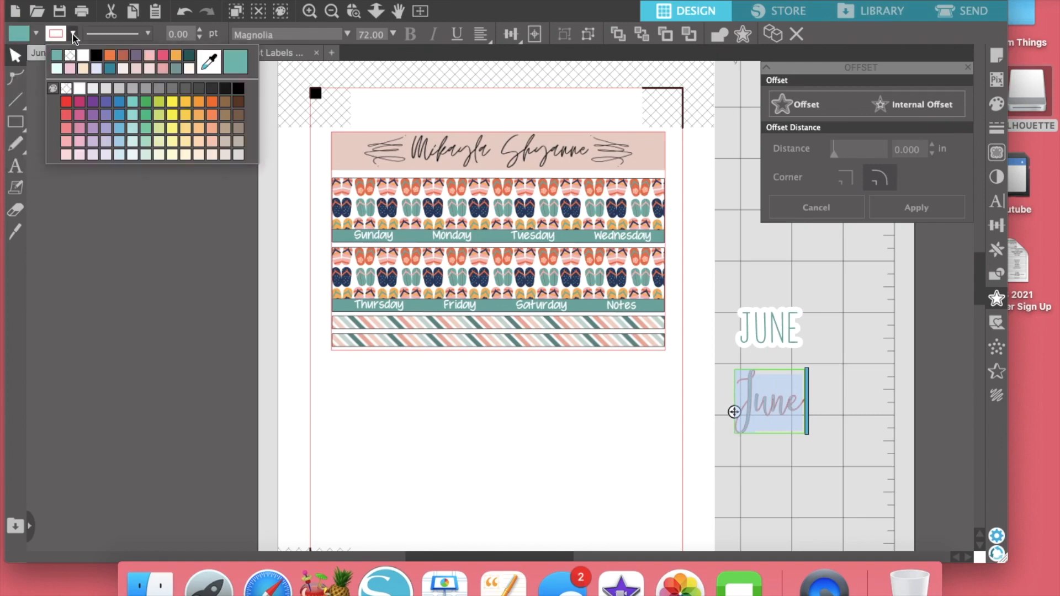
pyautogui.click(71, 56)
pyautogui.click(872, 390)
# Add a rounded 0.125 in offset around the script June text, filled white with no line colour.
pyautogui.click(772, 403)
pyautogui.click(782, 398)
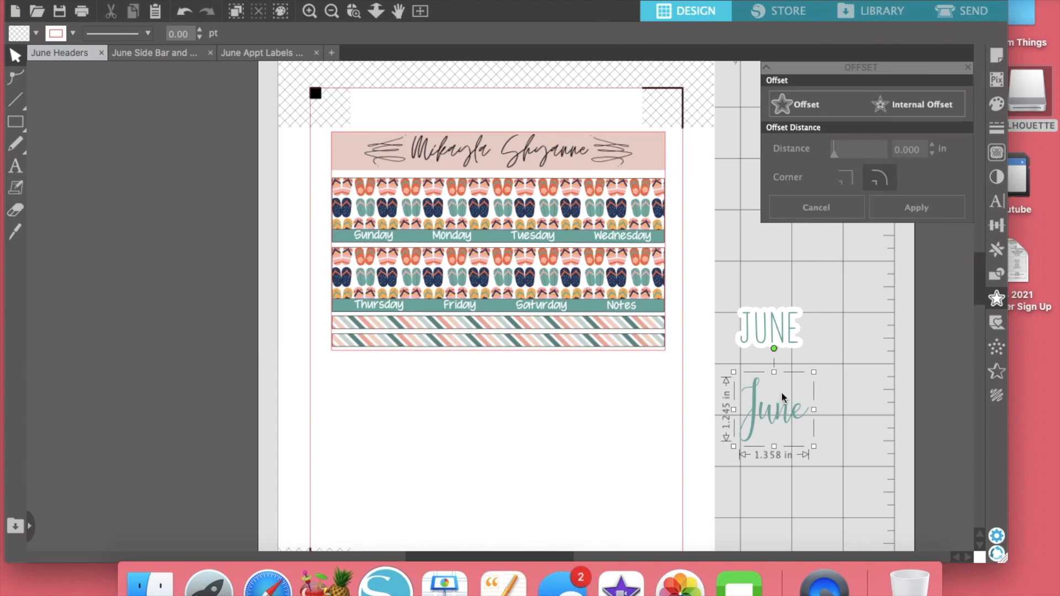
pyautogui.click(803, 104)
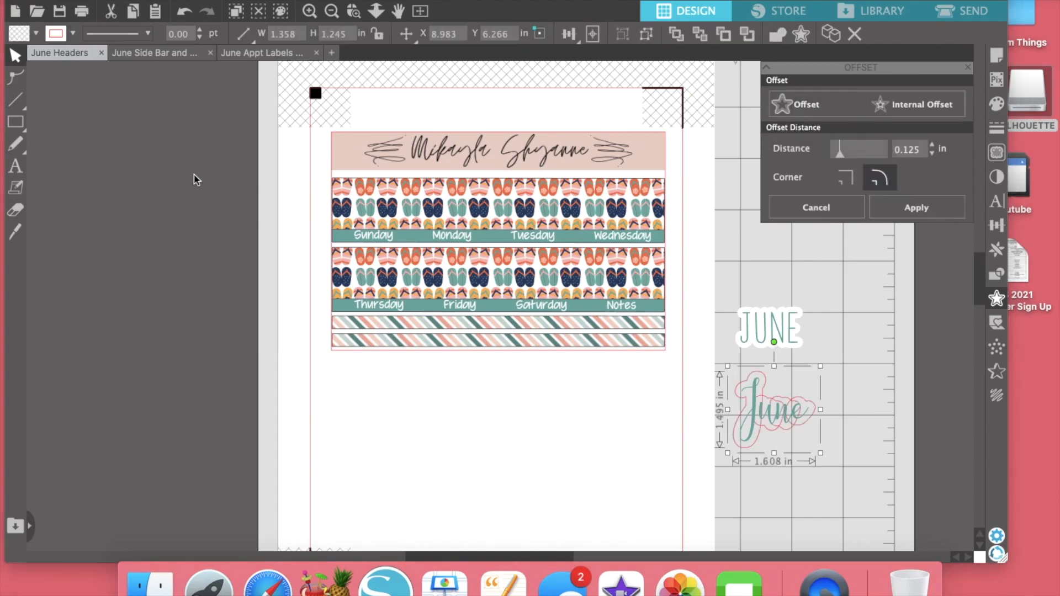
pyautogui.click(36, 33)
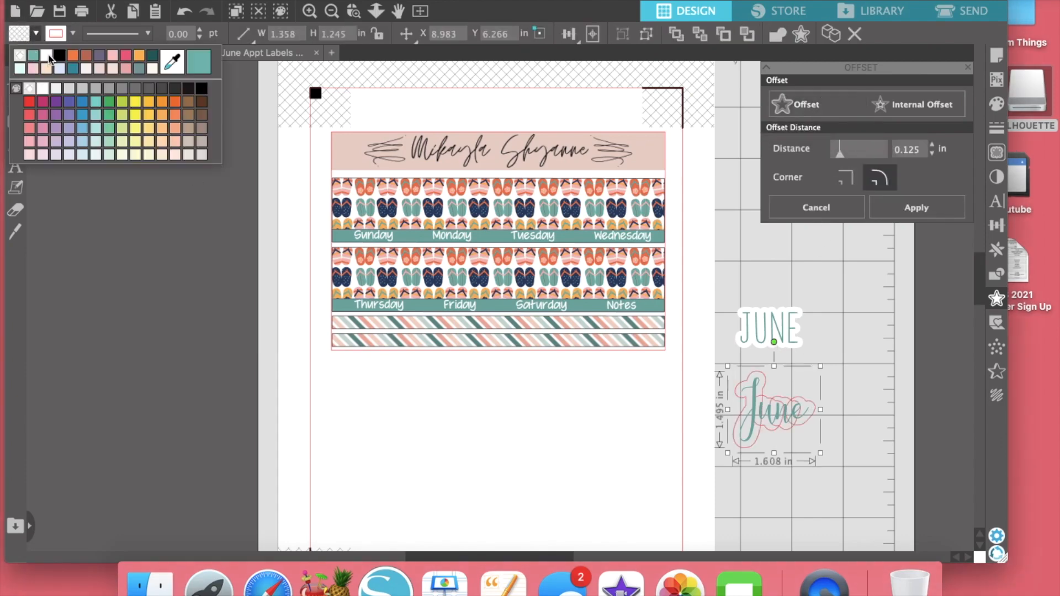
pyautogui.click(48, 58)
pyautogui.click(72, 33)
pyautogui.click(70, 57)
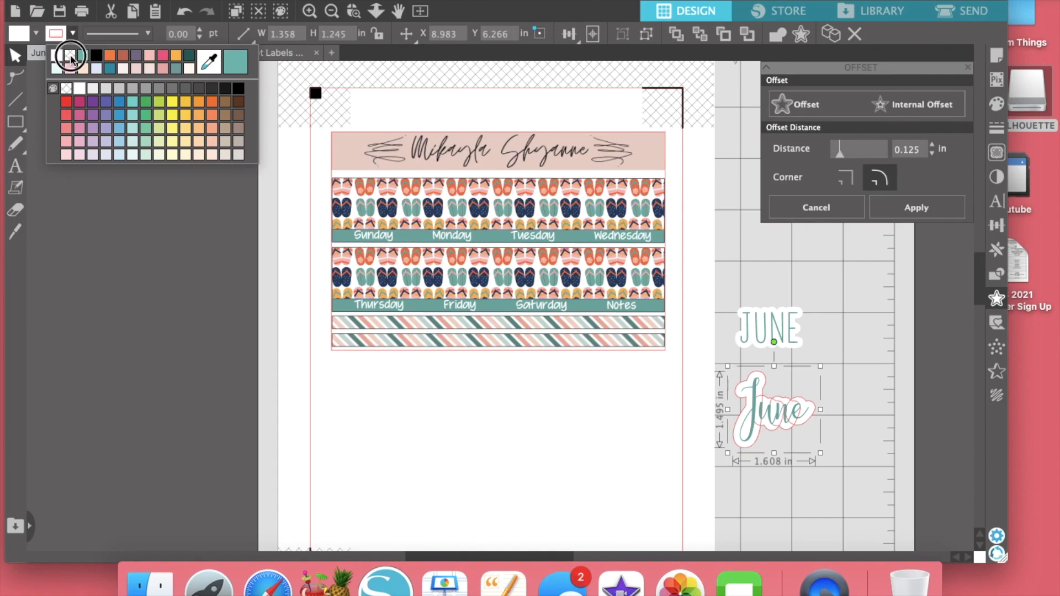
# Reduce the script June text's offset distance to 0.100 in.
pyautogui.click(932, 154)
pyautogui.click(932, 153)
pyautogui.click(932, 154)
pyautogui.click(823, 437)
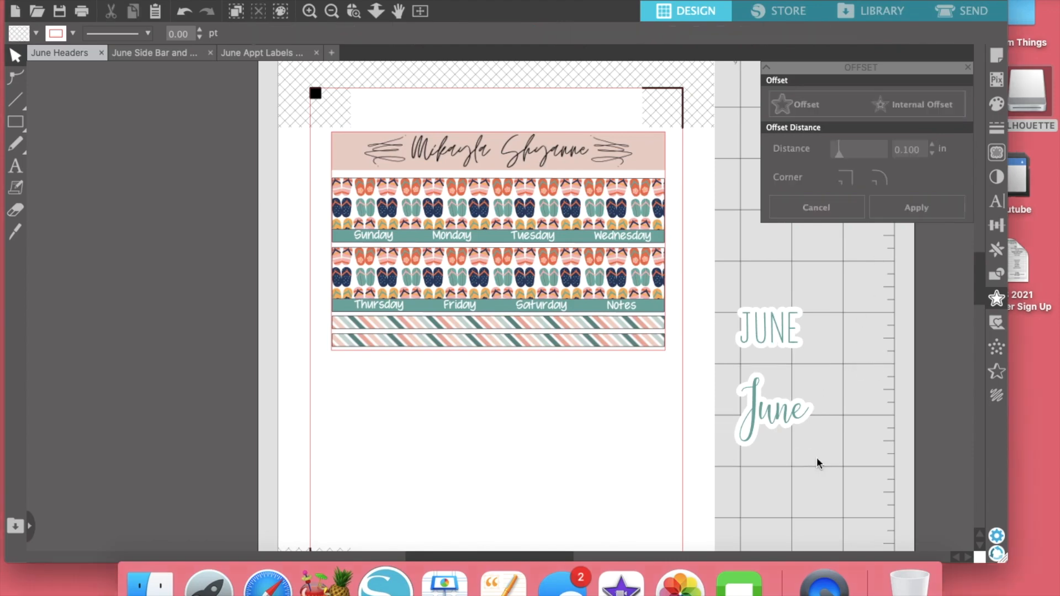
# Group the script June title, place it about 1.04 in wide on the upper flip-flop header's centre, and delete the spare JUNE title.
pyautogui.click(757, 432)
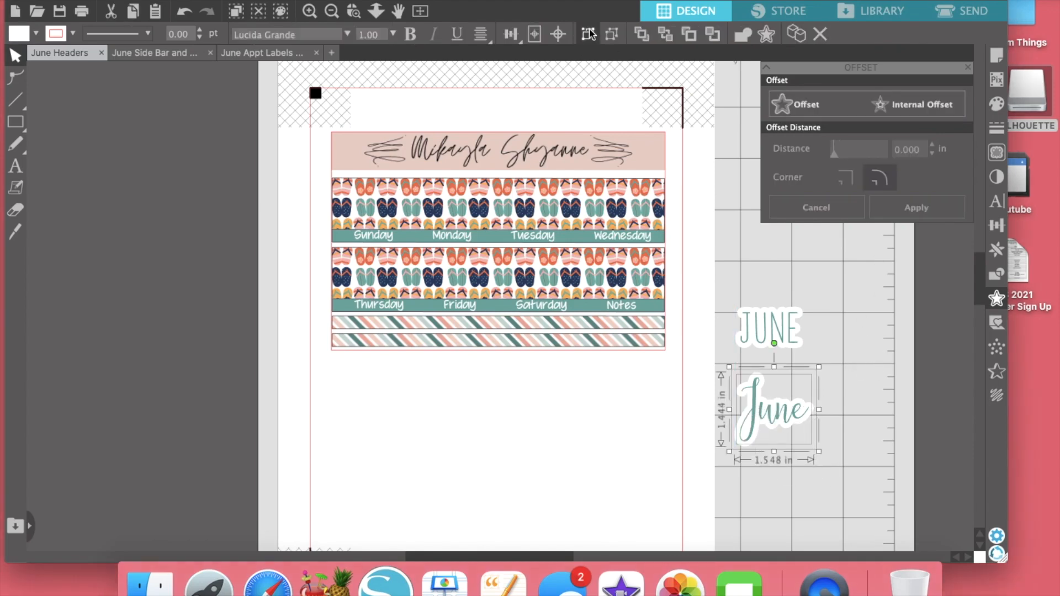
pyautogui.moveTo(772, 411); pyautogui.dragTo(491, 210)
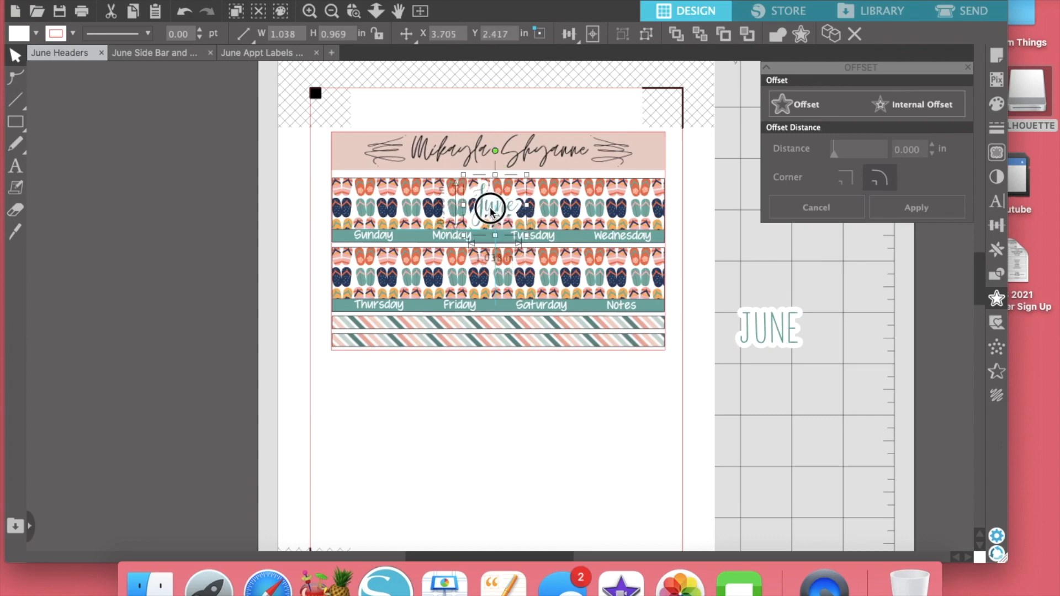
pyautogui.moveTo(491, 211); pyautogui.dragTo(490, 211)
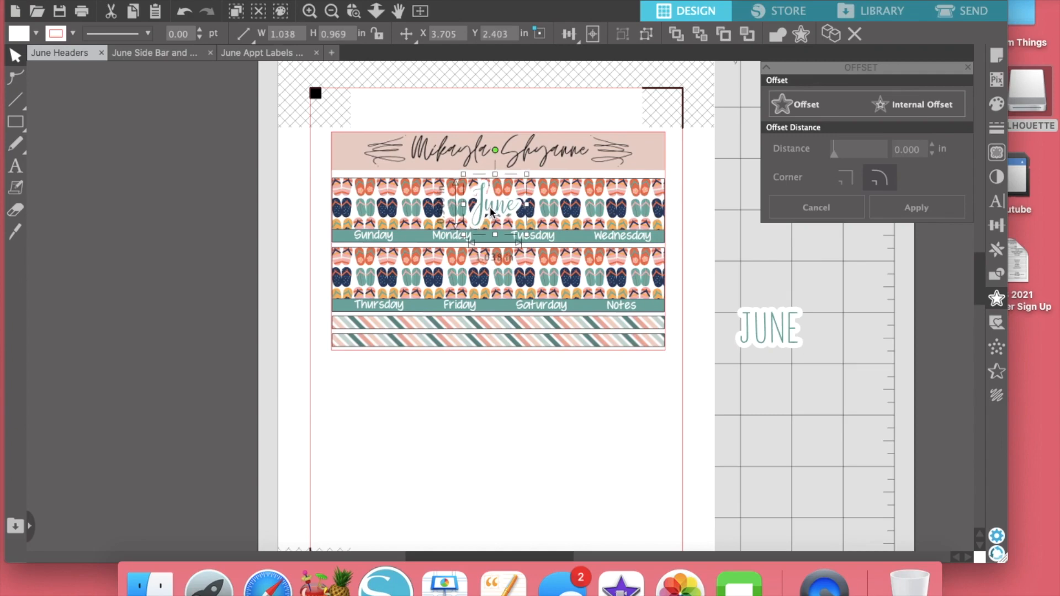
pyautogui.click(779, 331)
pyautogui.press('Delete')
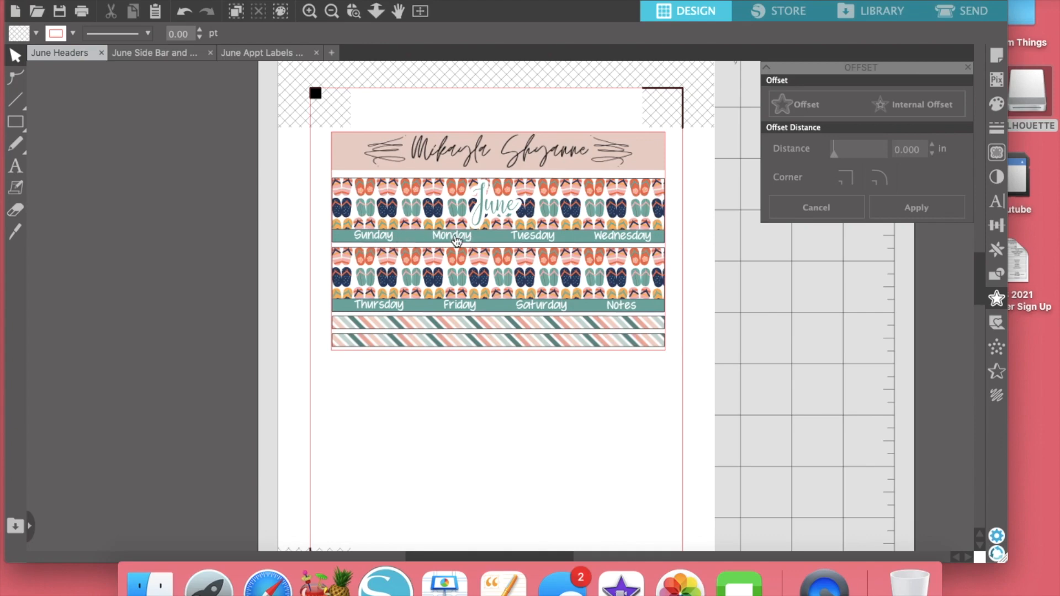
# Fill both thin diagonal-striped strips below the headers with the orange striped pattern vacation paper-10 2.
pyautogui.click(432, 327)
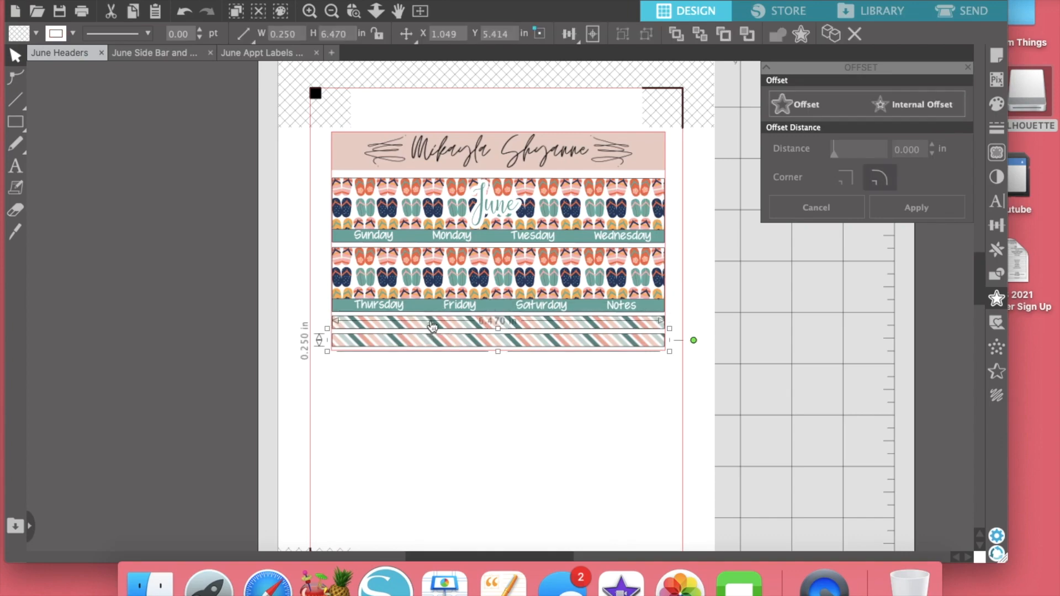
pyautogui.click(1002, 104)
pyautogui.click(821, 89)
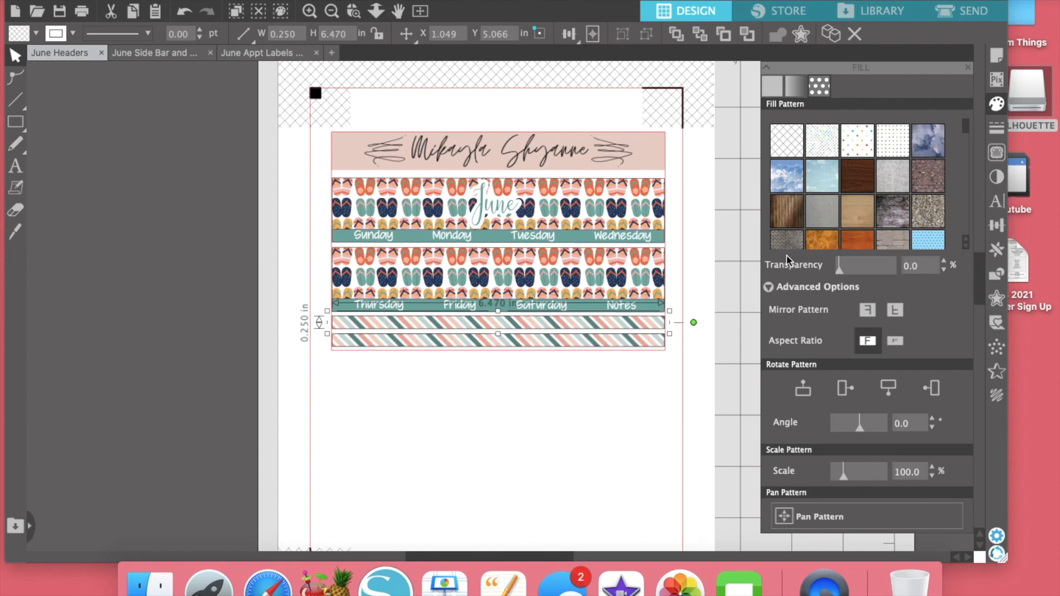
pyautogui.scroll(-10, 866, 155)
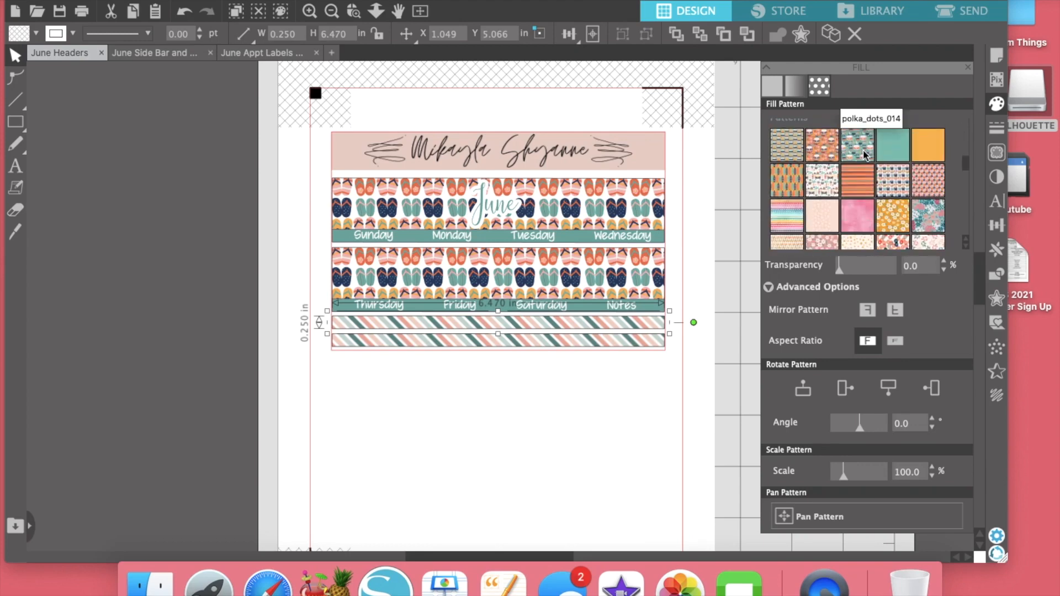
pyautogui.click(892, 154)
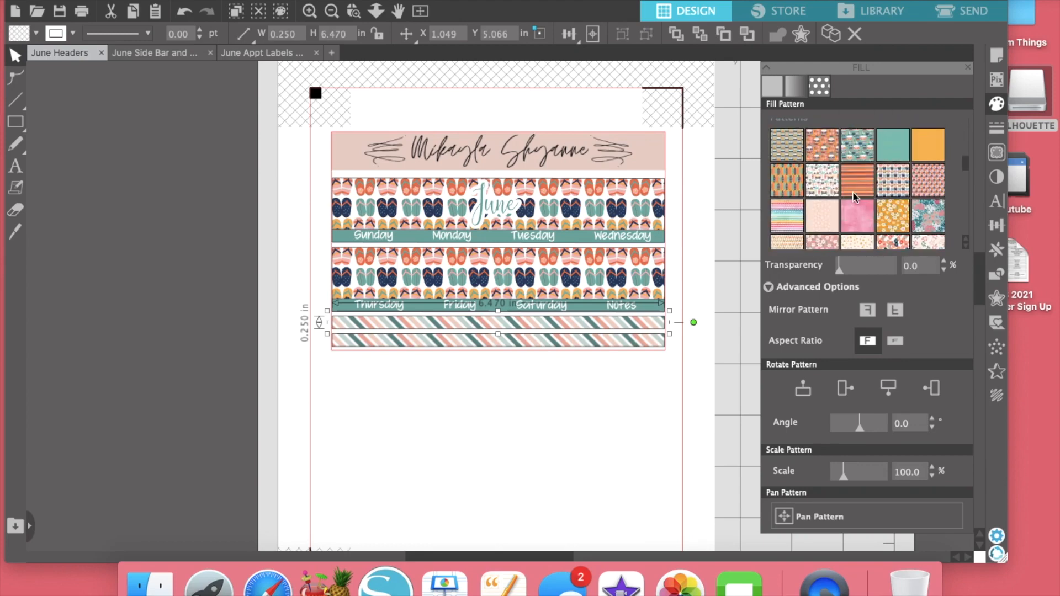
pyautogui.click(852, 195)
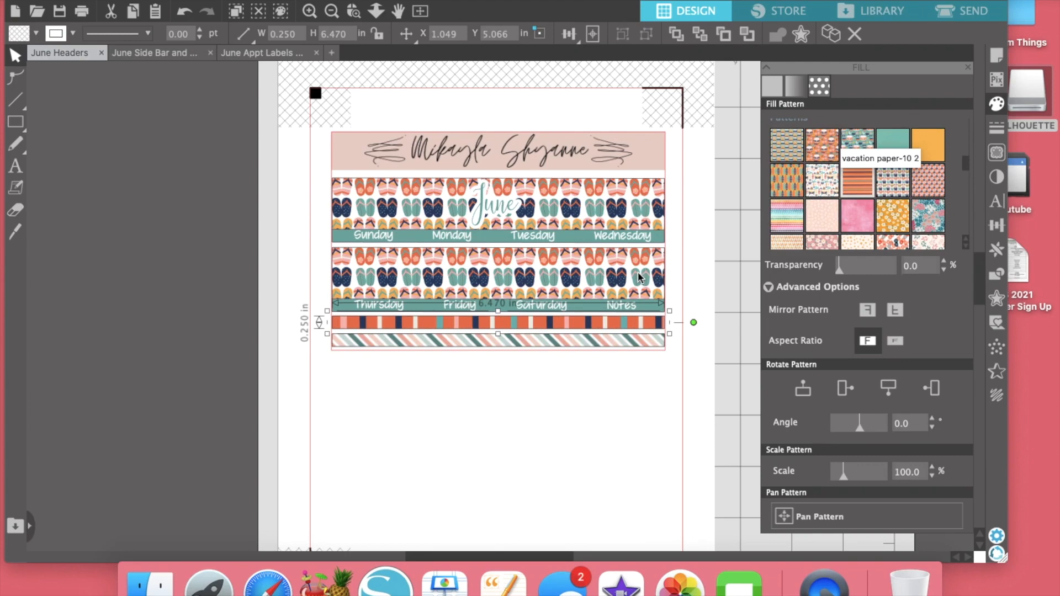
pyautogui.press('super+d')
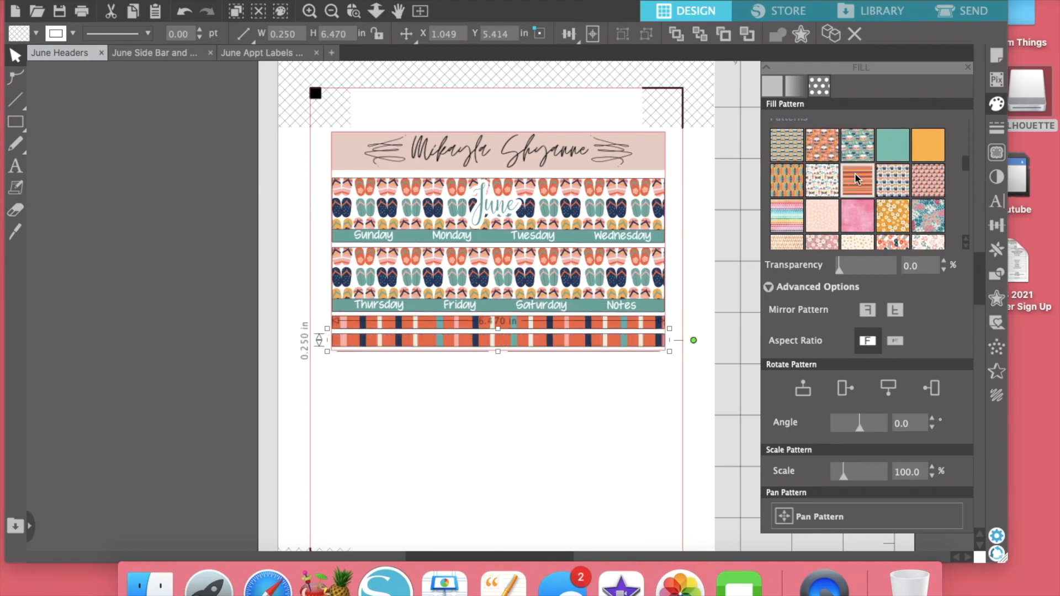
pyautogui.click(558, 452)
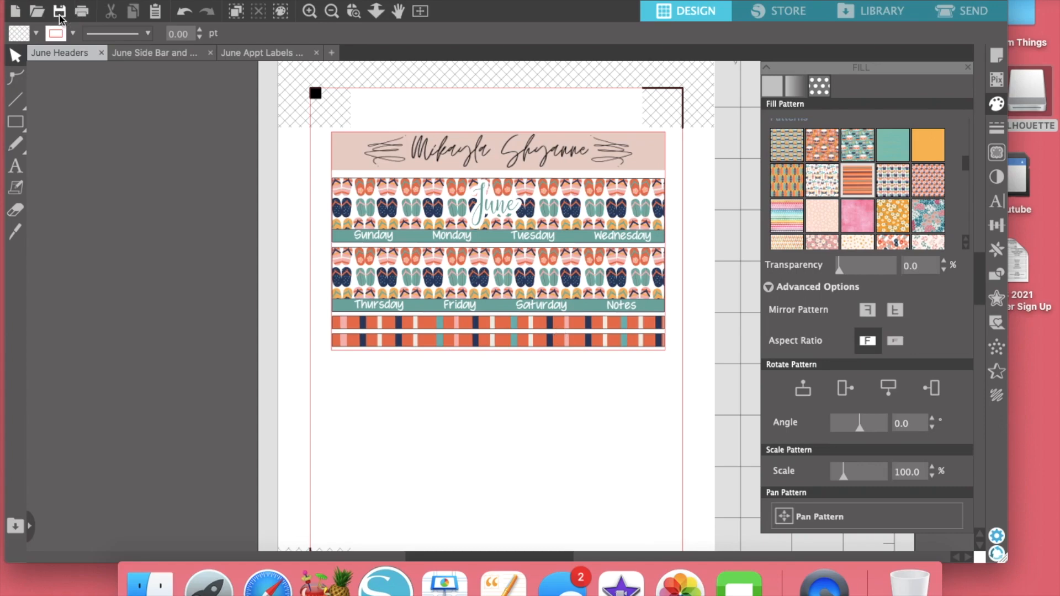
# Open the June Side Bar sheet and examine its square boxes, tall box, side bar and lined list sticker.
pyautogui.click(155, 54)
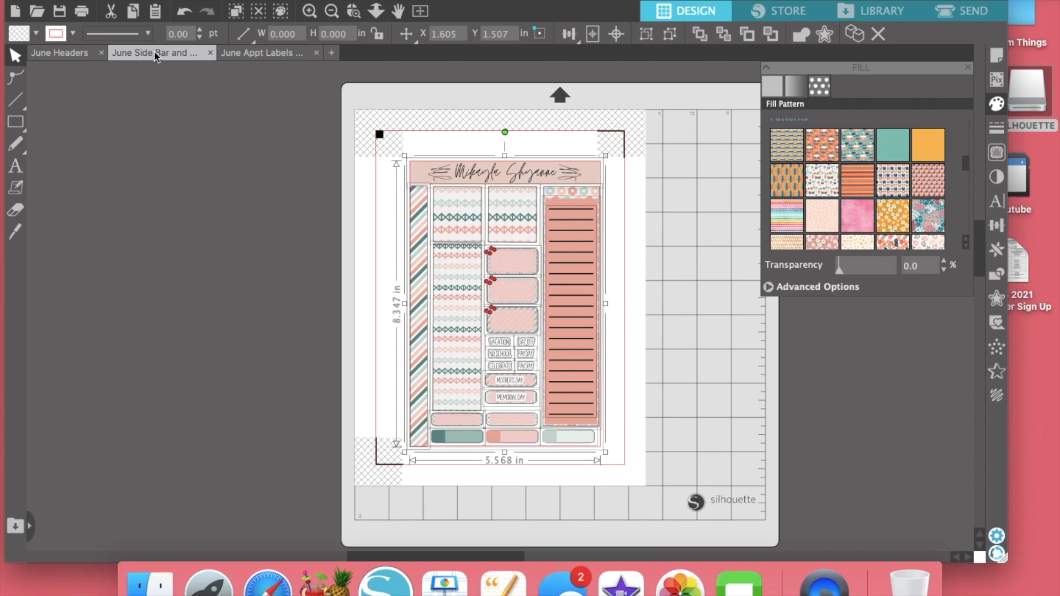
pyautogui.click(310, 11)
pyautogui.click(716, 227)
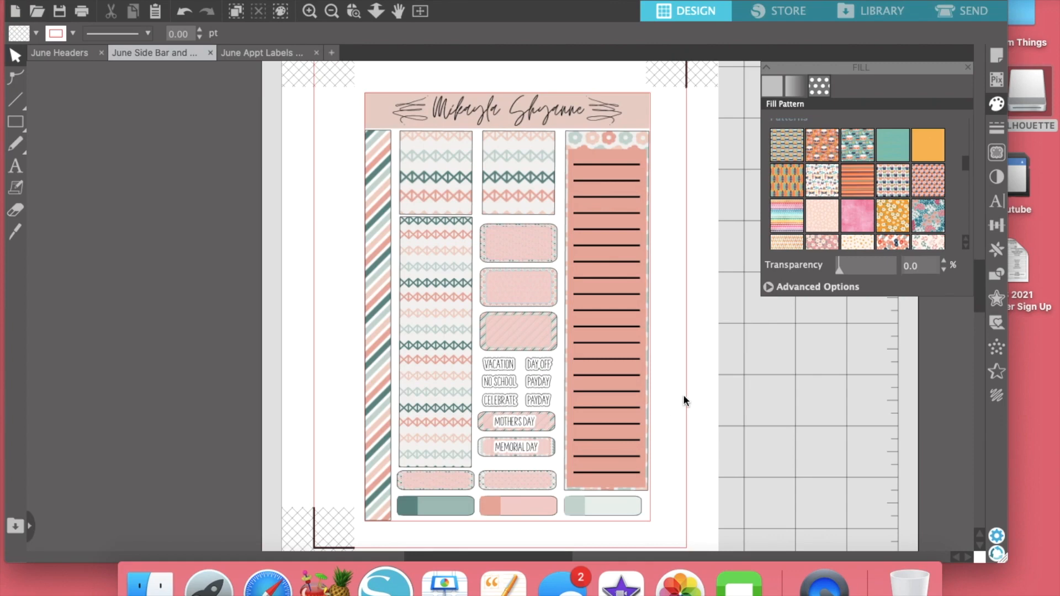
pyautogui.scroll(-1, 683, 394)
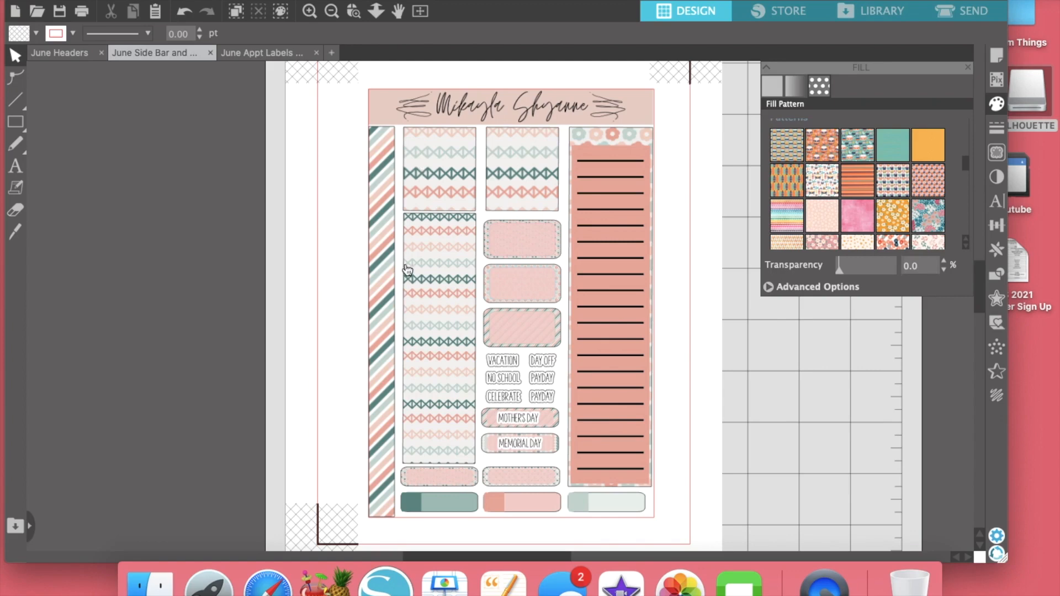
pyautogui.click(425, 302)
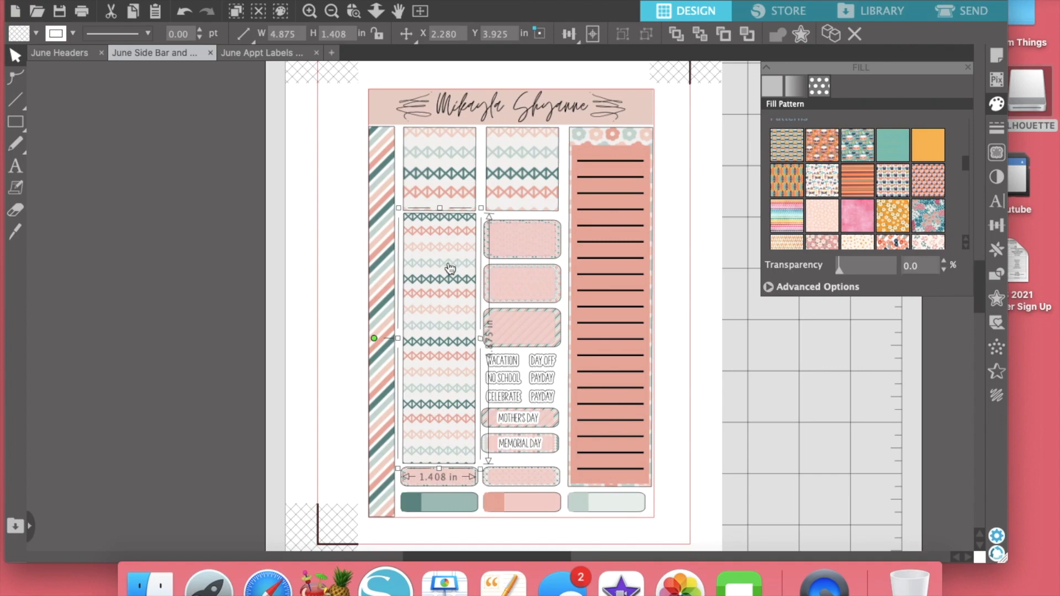
pyautogui.click(449, 186)
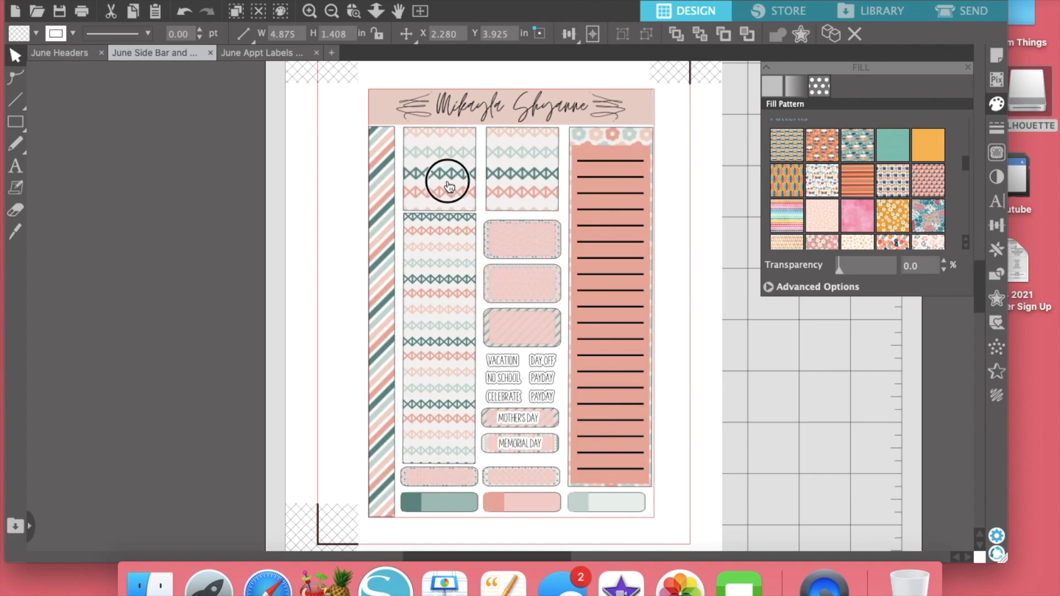
pyautogui.click(533, 187)
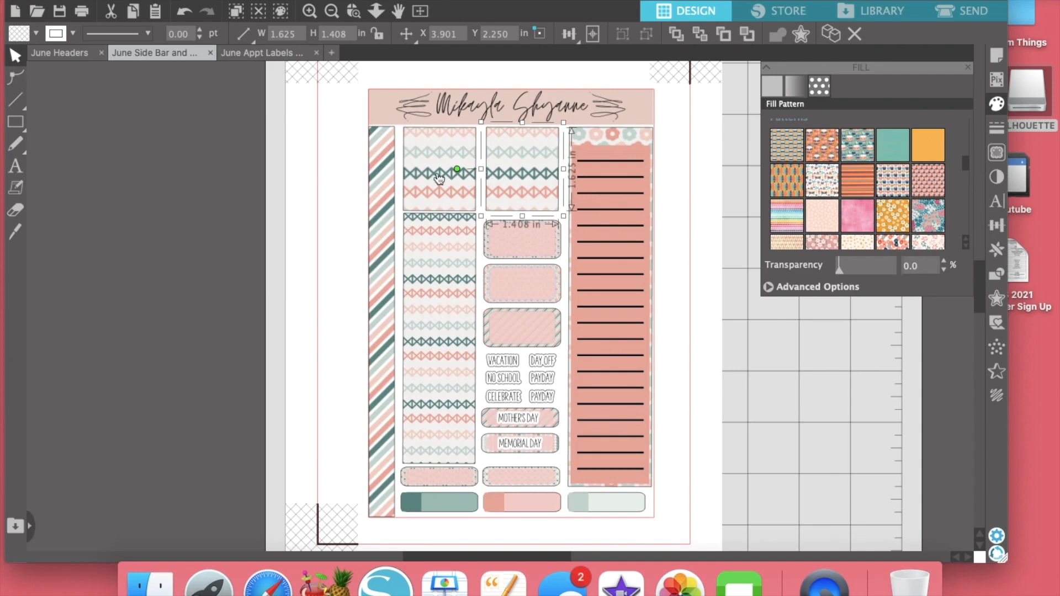
pyautogui.click(380, 357)
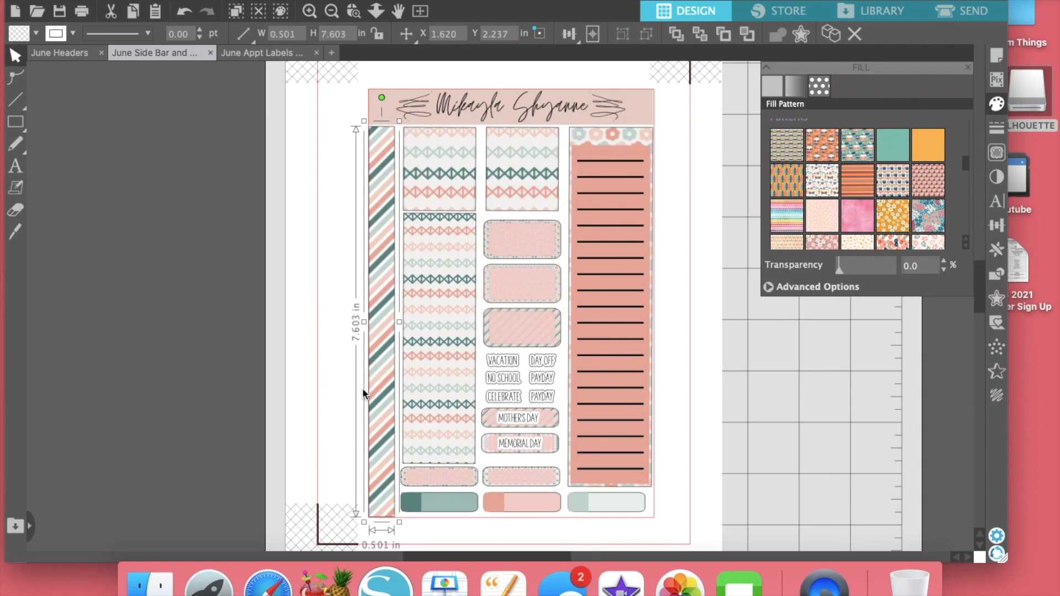
pyautogui.click(640, 142)
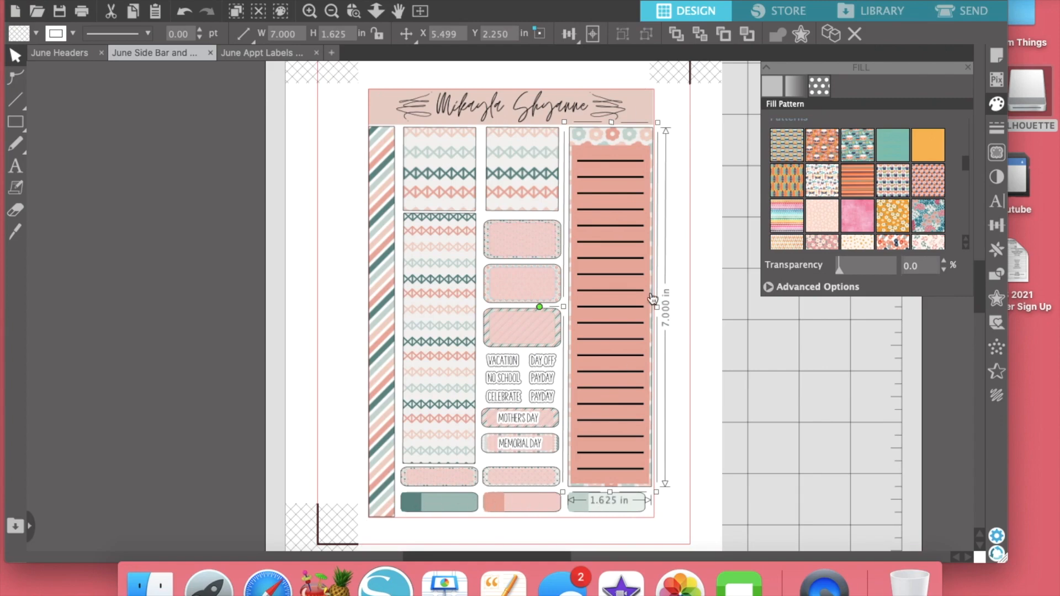
# Try several vacation patterns on the first square box and settle on the teal camper-van pattern.
pyautogui.click(438, 173)
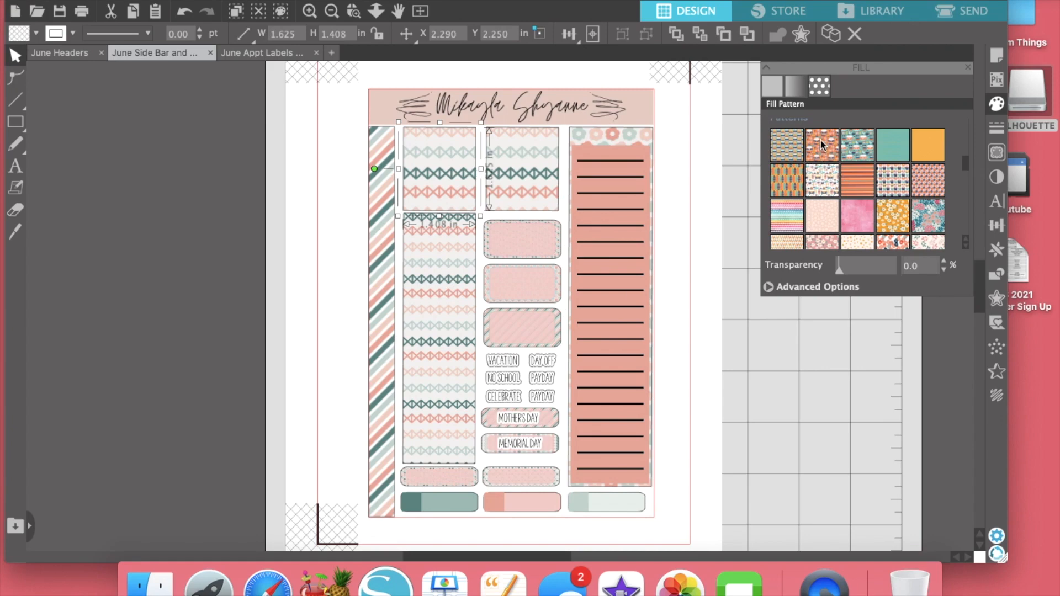
pyautogui.click(887, 180)
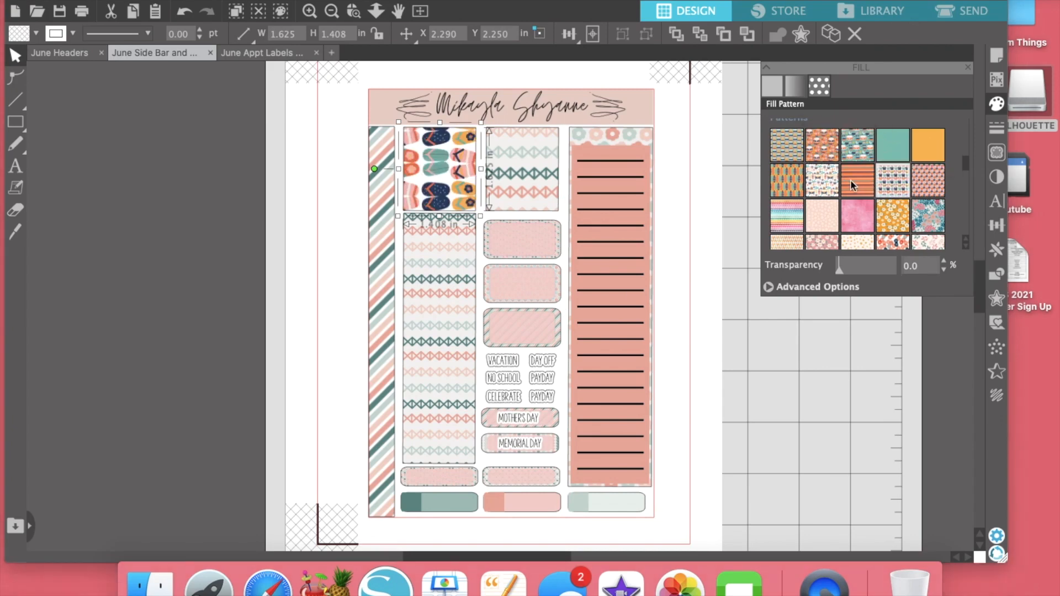
pyautogui.click(829, 180)
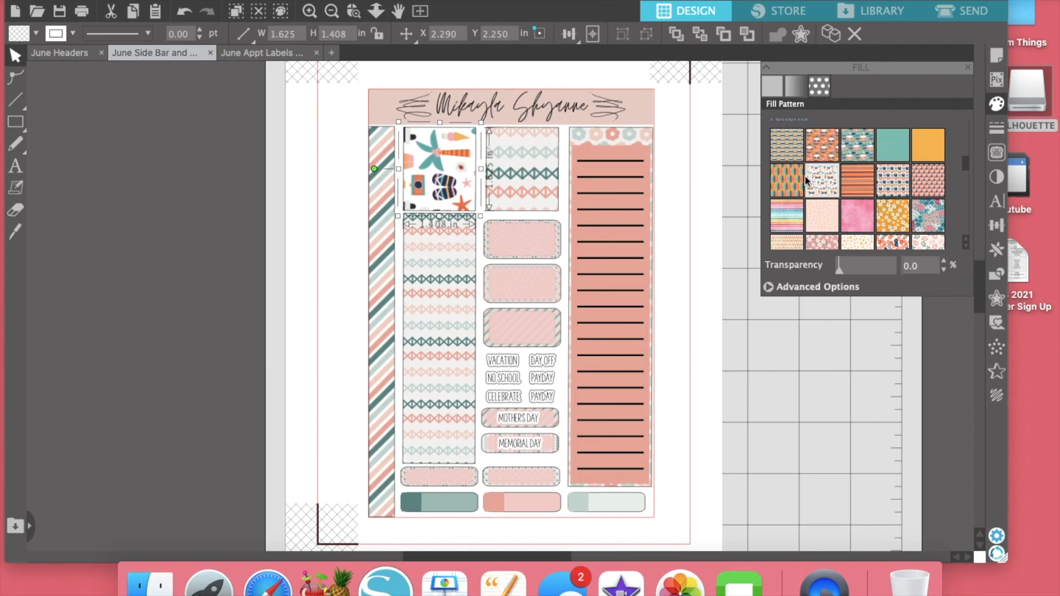
pyautogui.click(791, 178)
pyautogui.click(813, 154)
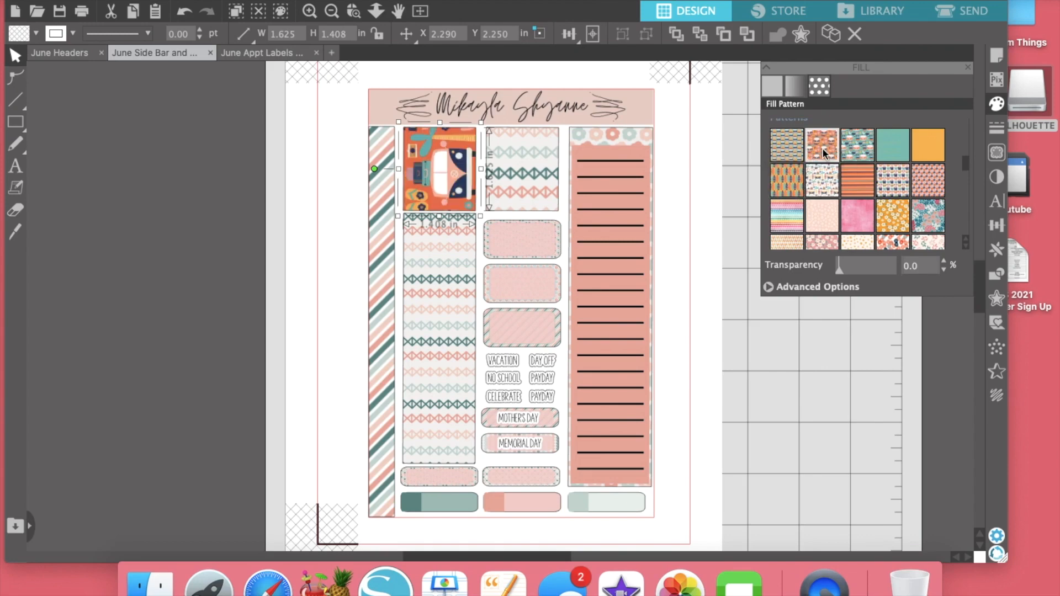
pyautogui.click(860, 147)
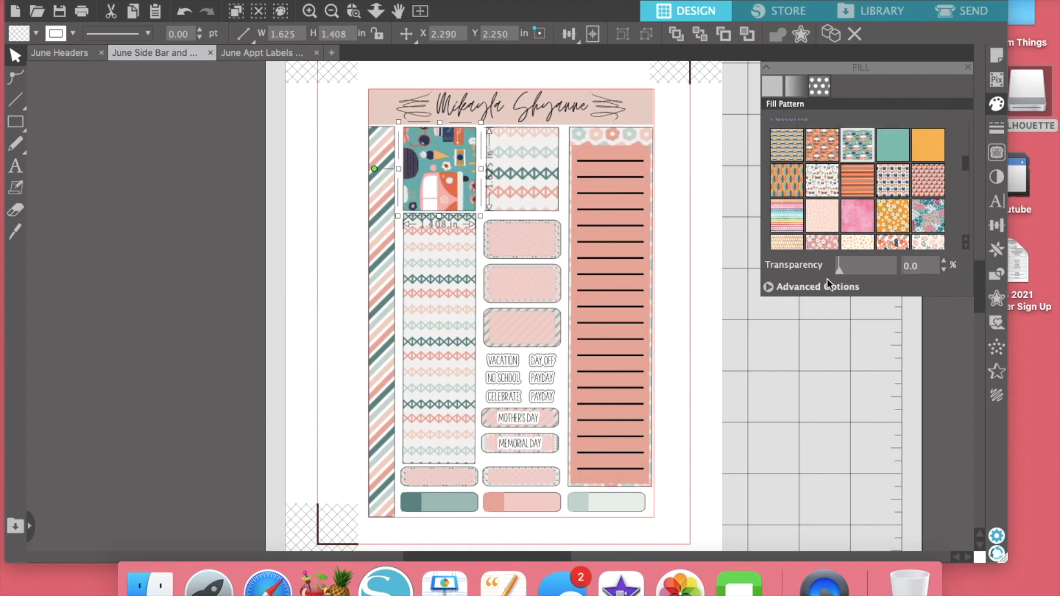
# Scale the first square box's teal camper-van pattern to 200%.
pyautogui.click(769, 287)
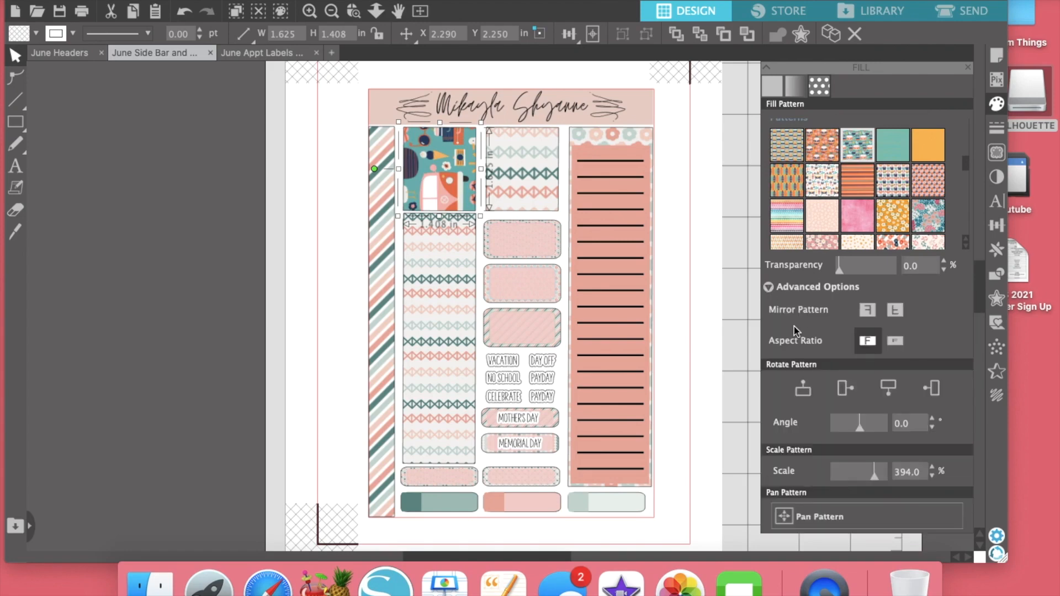
pyautogui.moveTo(874, 475); pyautogui.dragTo(856, 481)
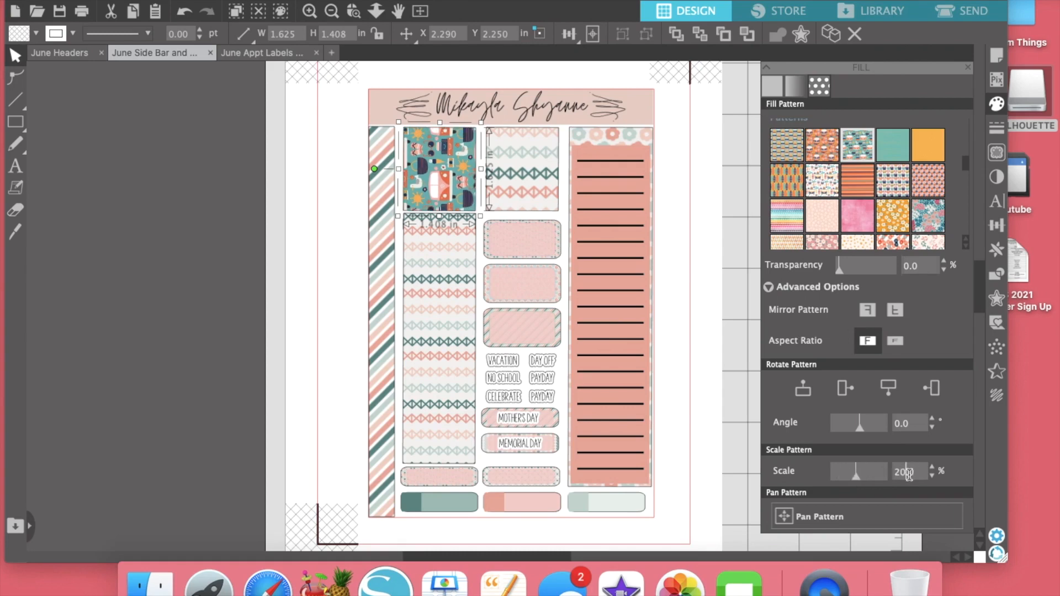
pyautogui.press('Return')
# Fill the second square box with the teal camper-van pattern and set its pattern scale to 200%.
pyautogui.click(534, 187)
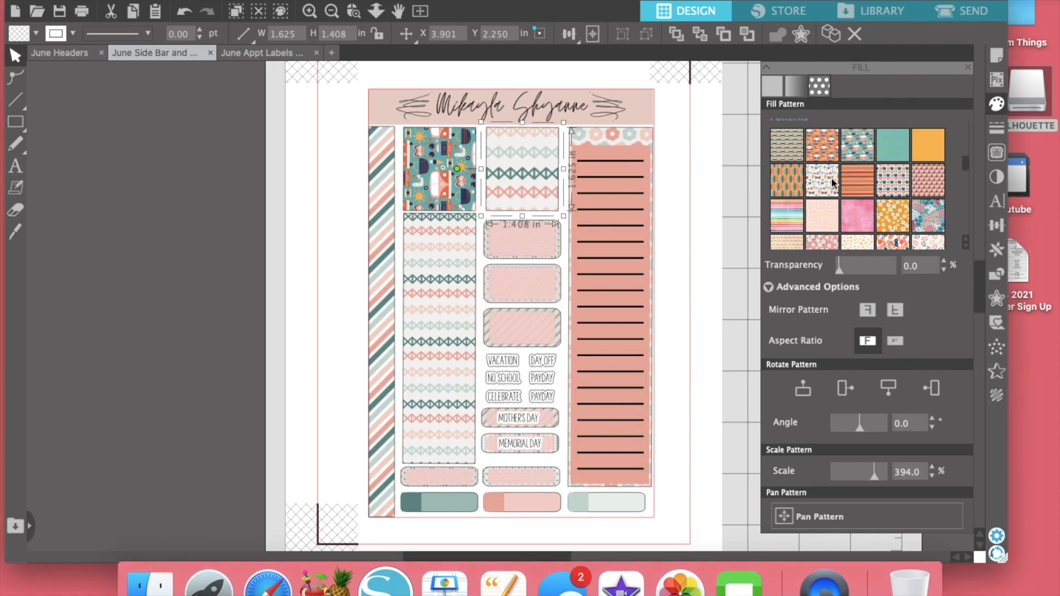
pyautogui.click(851, 154)
pyautogui.moveTo(913, 473); pyautogui.dragTo(879, 469)
pyautogui.write('2')
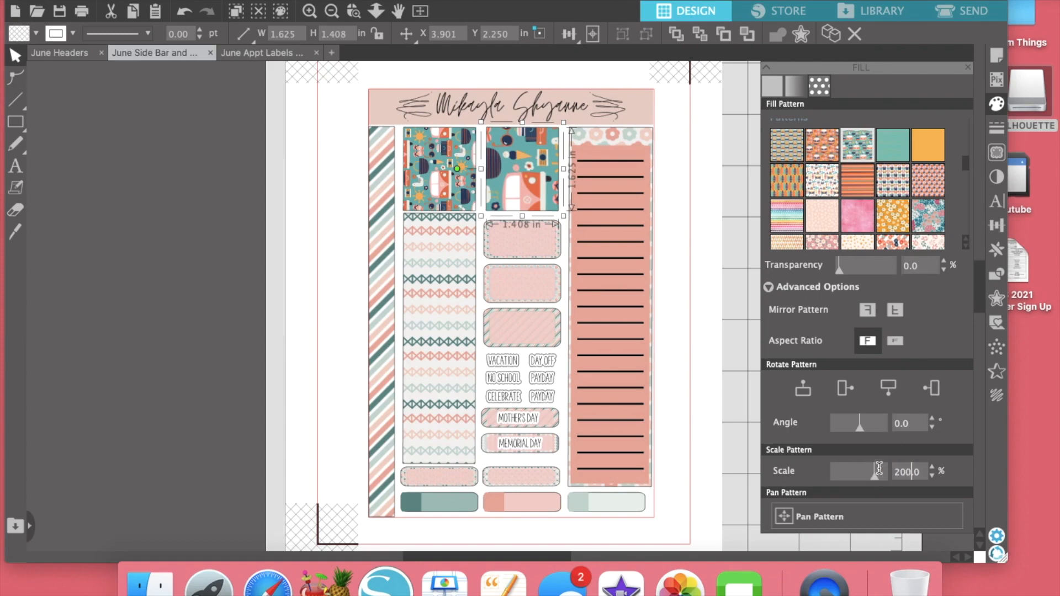
pyautogui.write('00')
pyautogui.press('Return')
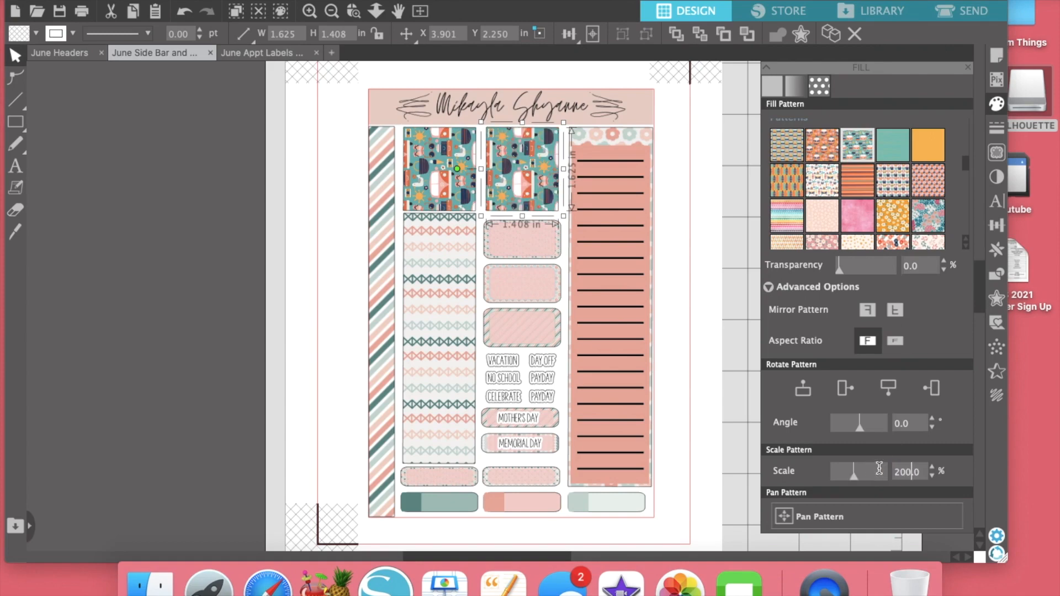
# Try filling the tall box below the first square with the teal camper-van pattern scaled down to 70%.
pyautogui.click(439, 387)
pyautogui.click(854, 143)
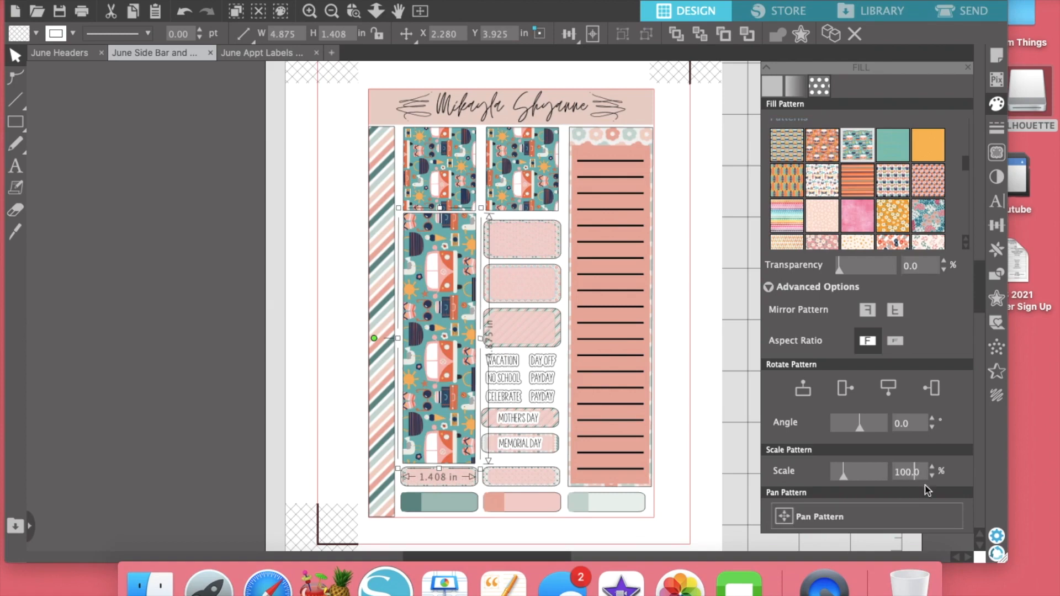
pyautogui.click(913, 472)
pyautogui.click(932, 476)
pyautogui.click(932, 476)
pyautogui.click(932, 476)
pyautogui.click(932, 476)
pyautogui.click(932, 476)
pyautogui.click(932, 476)
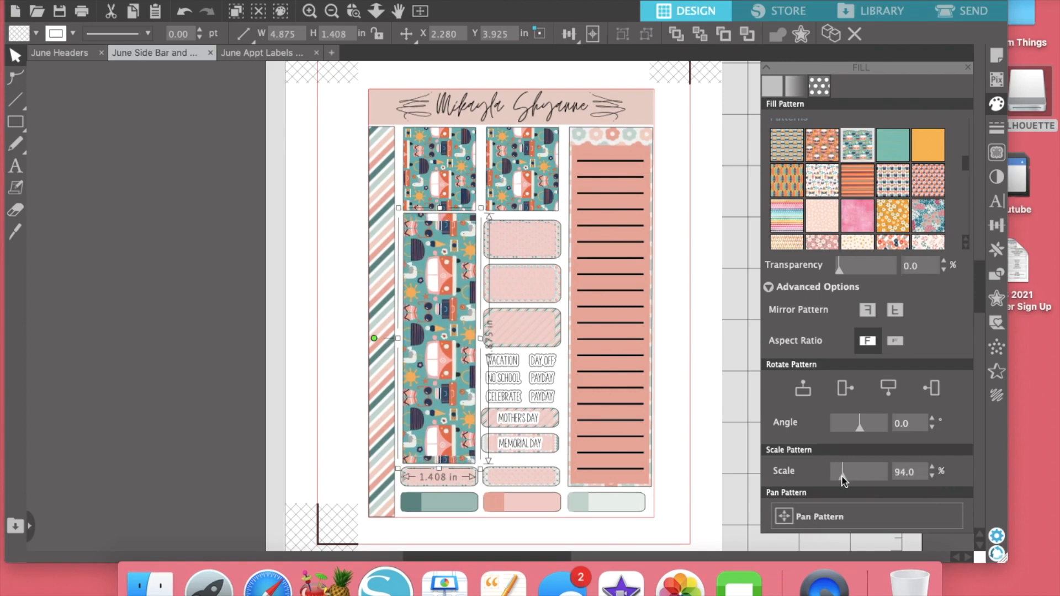
pyautogui.moveTo(842, 479); pyautogui.dragTo(841, 480)
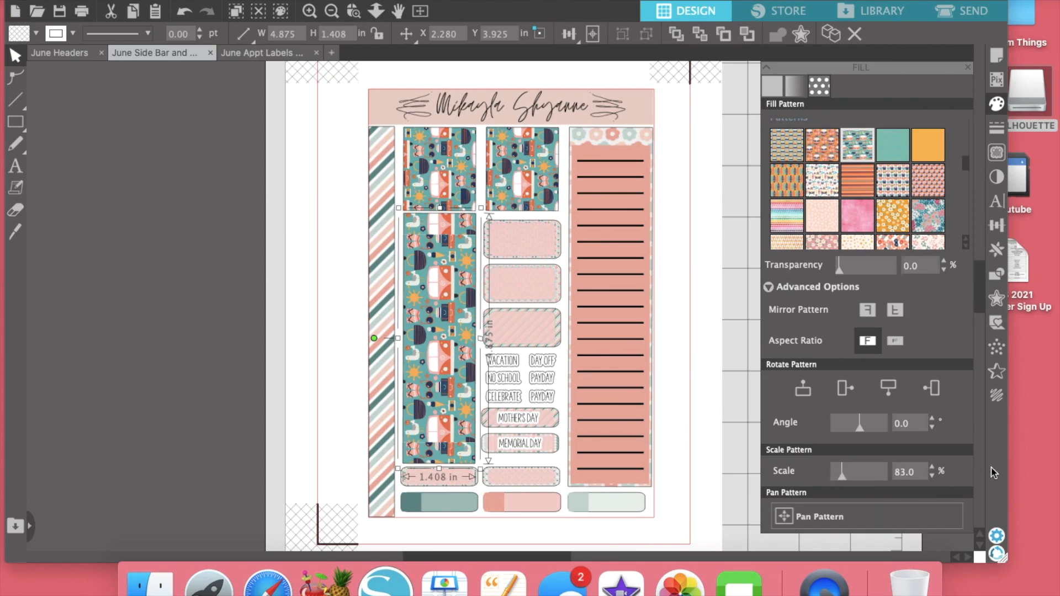
pyautogui.click(933, 476)
pyautogui.click(933, 476)
pyautogui.click(933, 476)
pyautogui.click(933, 476)
pyautogui.click(933, 468)
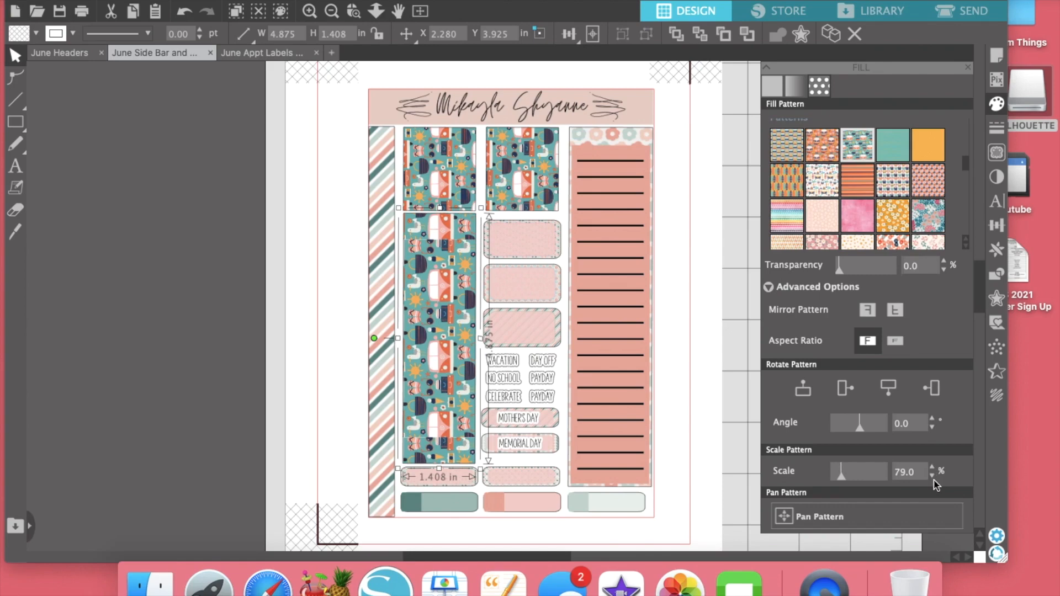
pyautogui.click(933, 476)
pyautogui.click(933, 476)
pyautogui.click(933, 476)
pyautogui.click(932, 476)
pyautogui.click(933, 476)
pyautogui.click(933, 476)
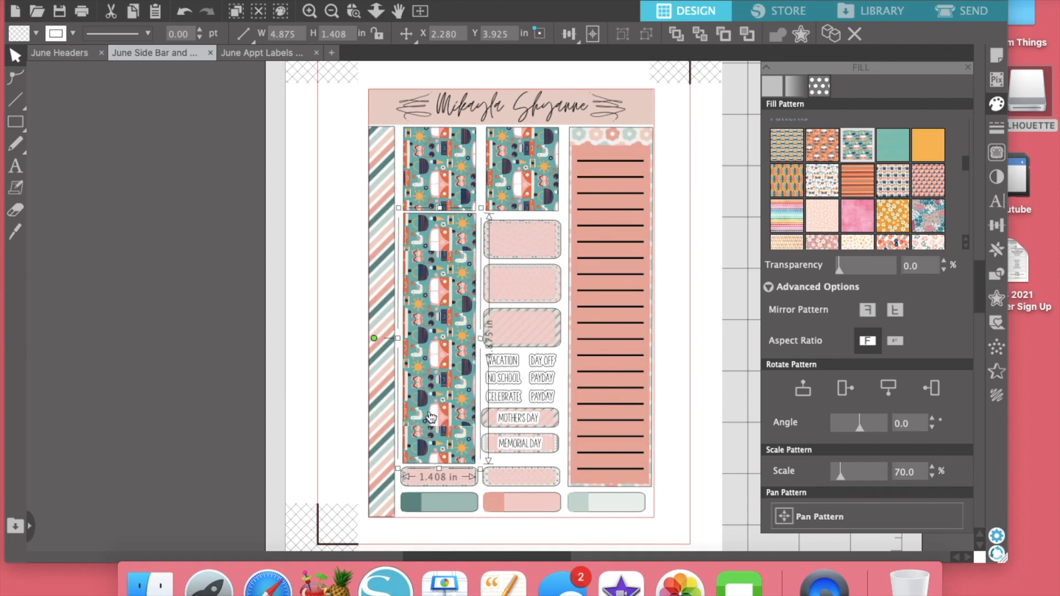
# Delete the tall box and make three duplicates of the first teal camper-van square box.
pyautogui.press('Delete')
pyautogui.click(445, 205)
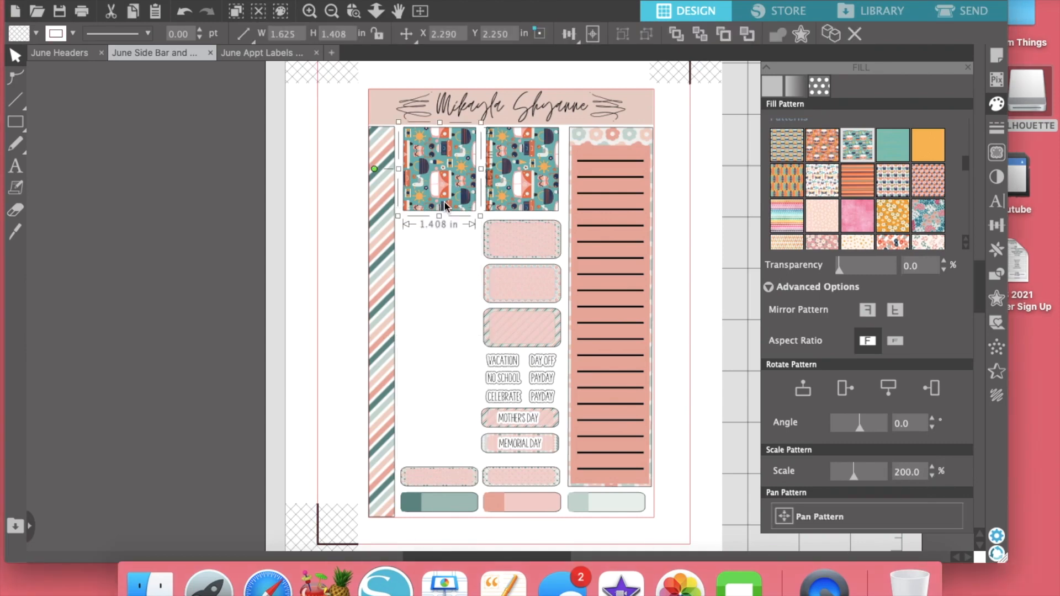
pyautogui.press('super+d')
pyautogui.press('super+d')
pyautogui.press('super+d')
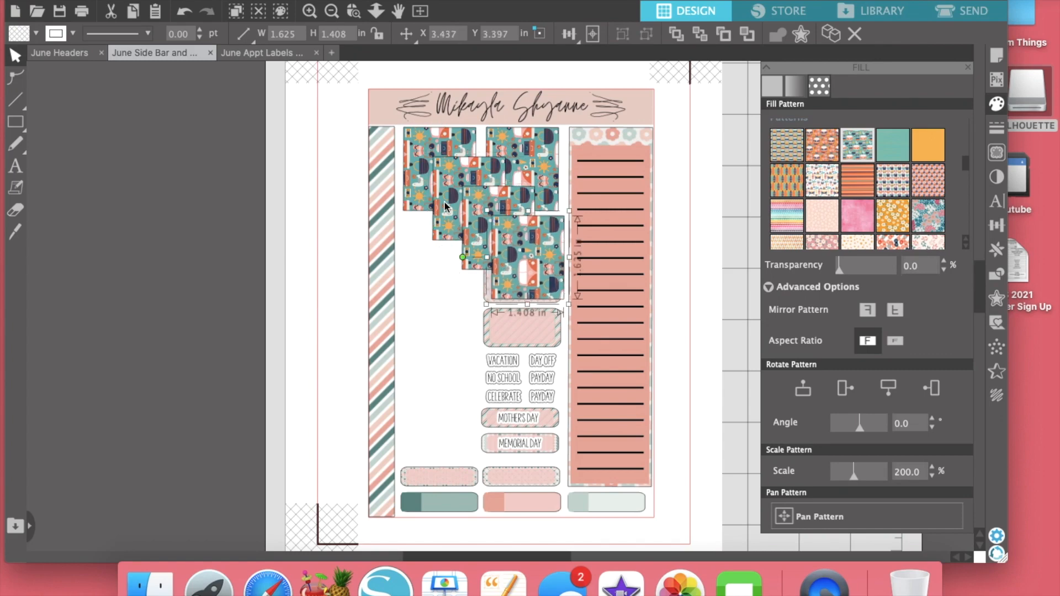
# Stack two of the duplicate boxes at the lower end of the emptied column, nudging them slightly down.
pyautogui.moveTo(513, 258); pyautogui.dragTo(432, 428)
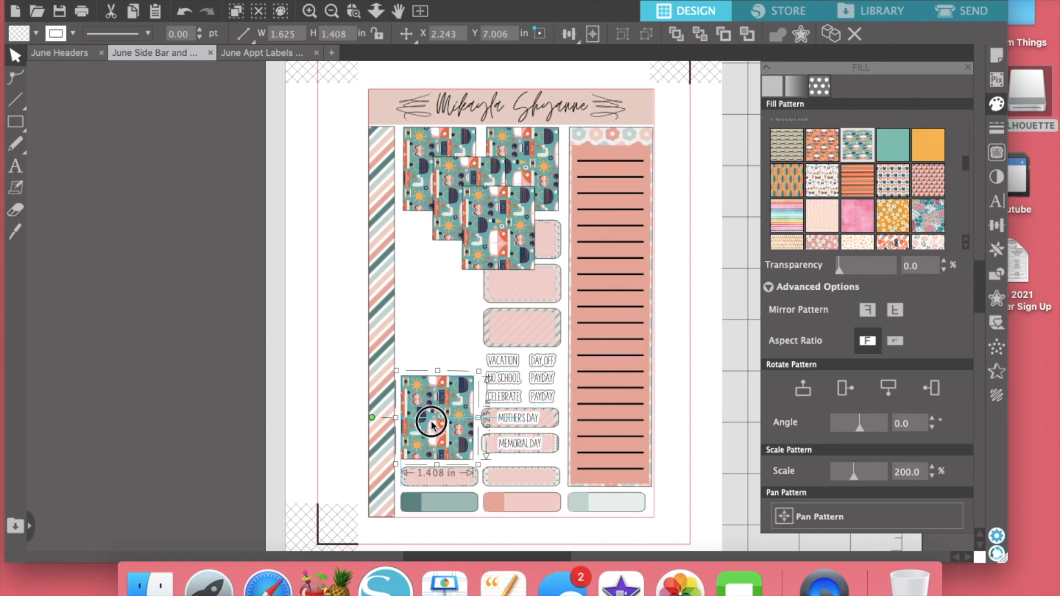
pyautogui.moveTo(499, 253); pyautogui.dragTo(436, 348)
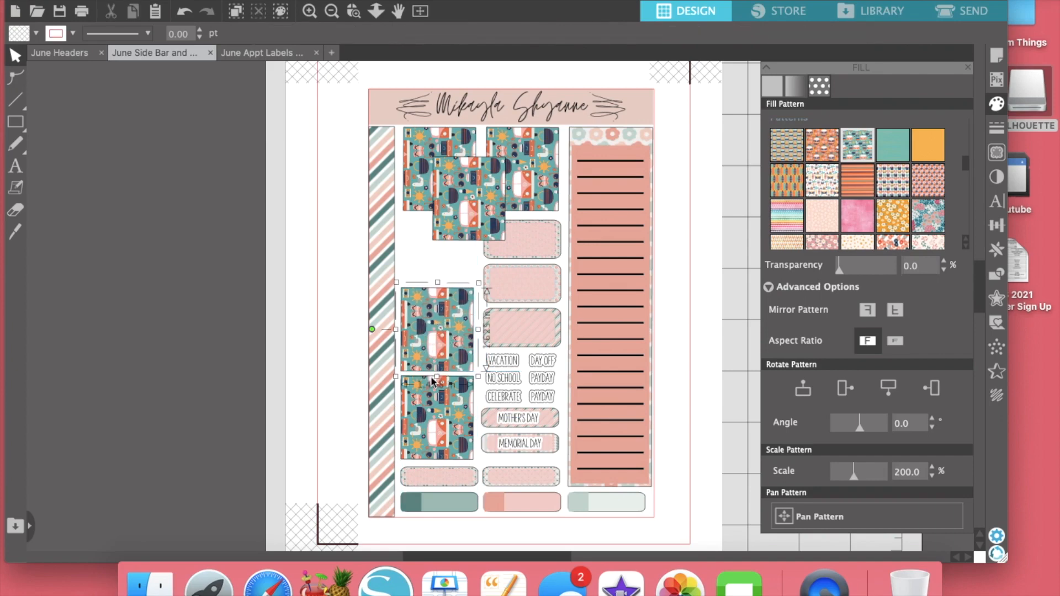
pyautogui.press('Down')
pyautogui.press('Down')
pyautogui.press('Down')
pyautogui.press('Down')
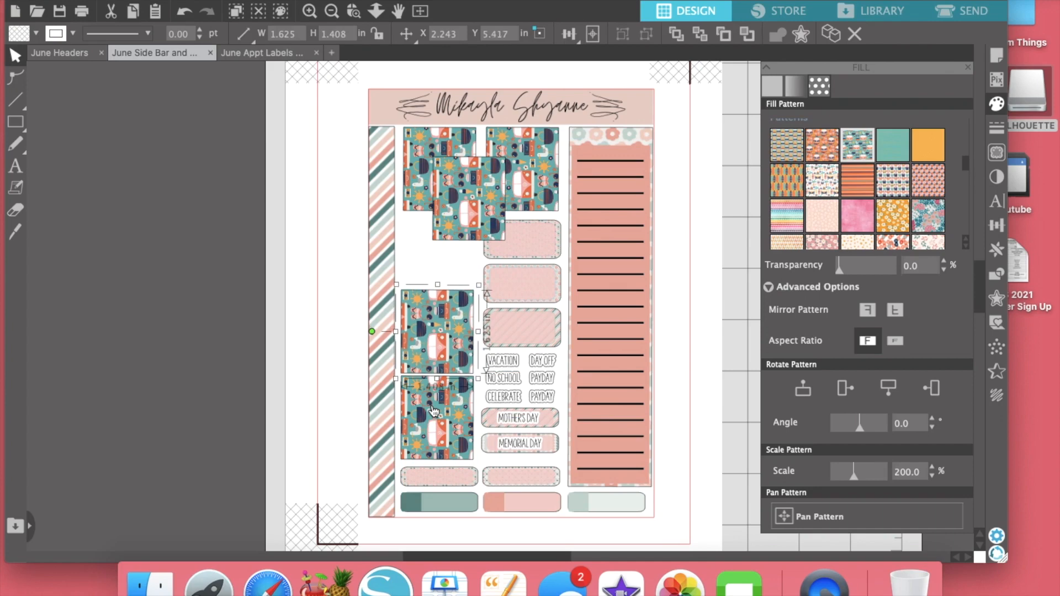
pyautogui.keyDown('shift'); pyautogui.click(434, 410); pyautogui.keyUp('shift')
pyautogui.press('Down')
pyautogui.press('Down')
pyautogui.press('Down')
pyautogui.press('Down')
pyautogui.press('Down')
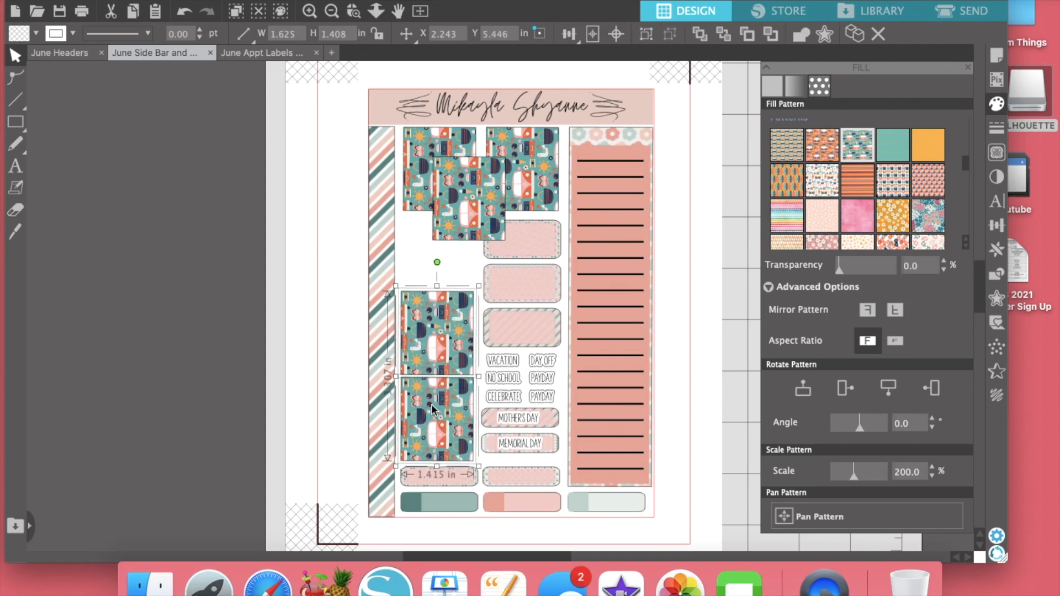
# Place the third duplicate directly beneath the first square box and shift the lowest box slightly down.
pyautogui.moveTo(460, 219); pyautogui.dragTo(422, 261)
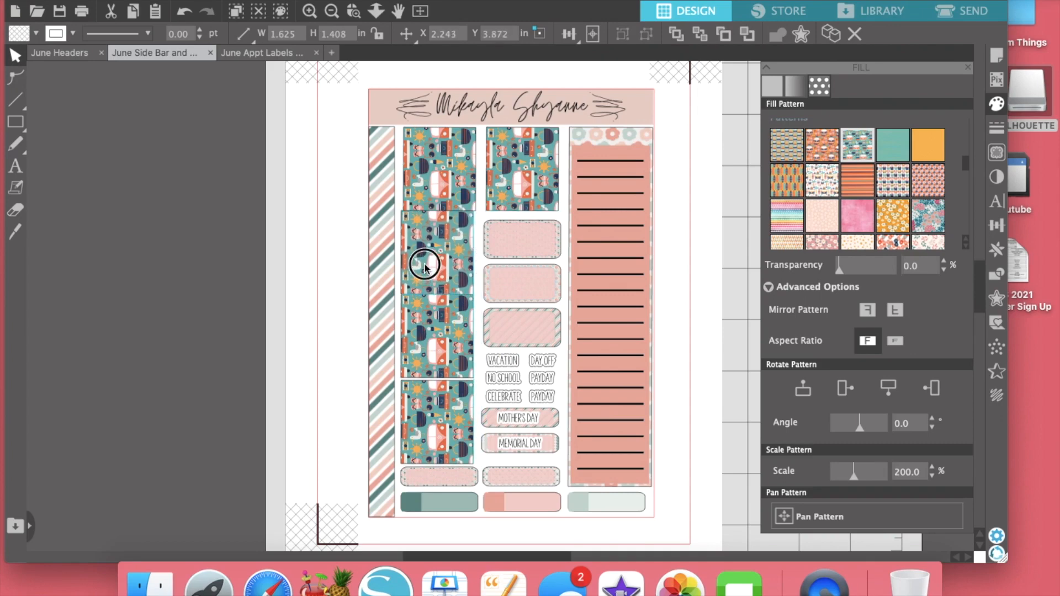
pyautogui.click(430, 442)
pyautogui.moveTo(430, 441); pyautogui.dragTo(430, 443)
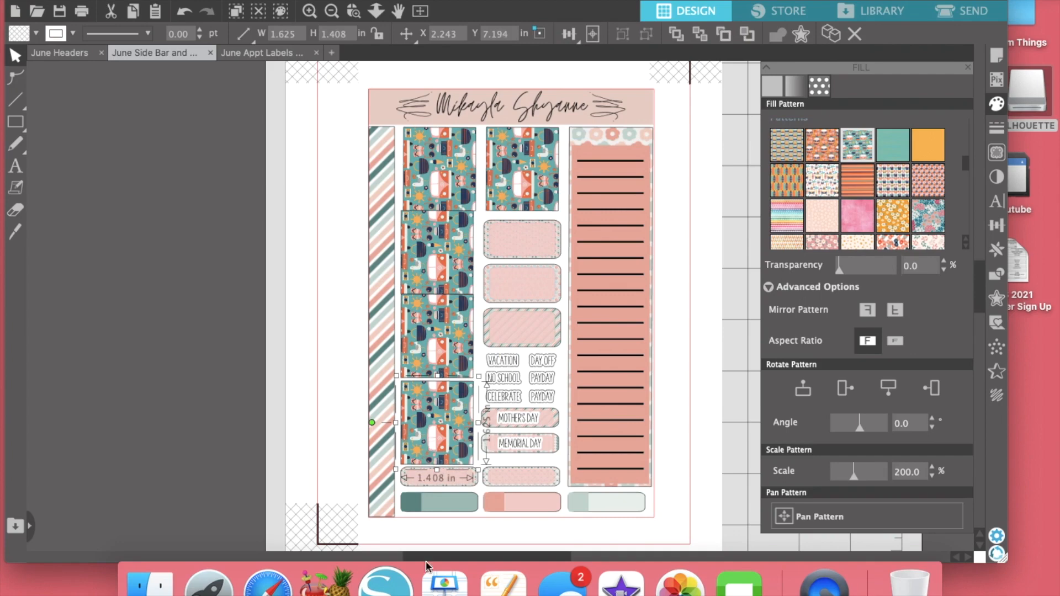
# Select all three two-tone labels in the bottom row and nudge them slightly down.
pyautogui.click(442, 503)
pyautogui.click(501, 502)
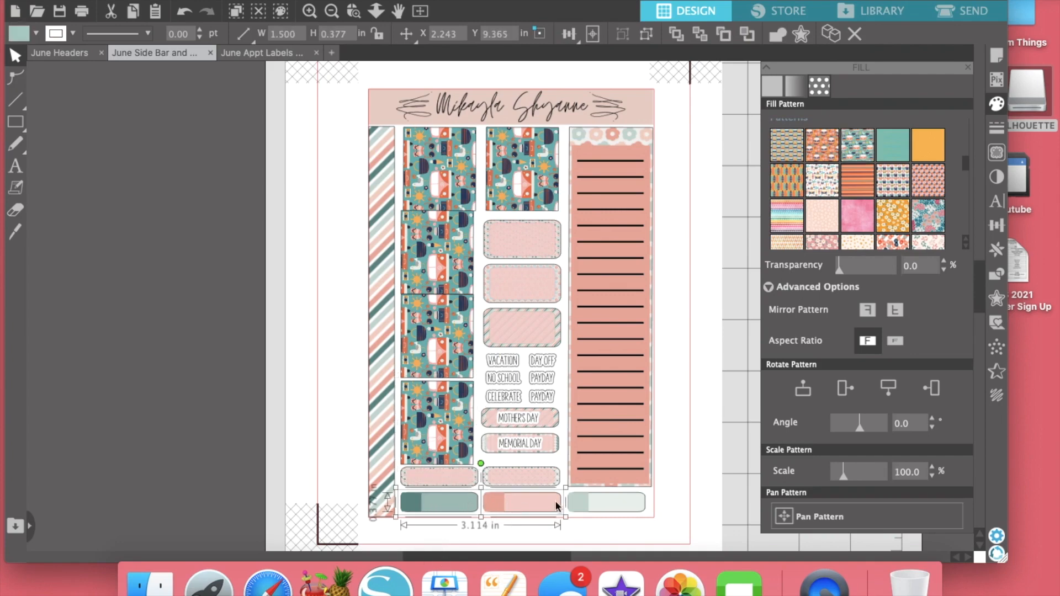
pyautogui.click(606, 504)
pyautogui.click(532, 505)
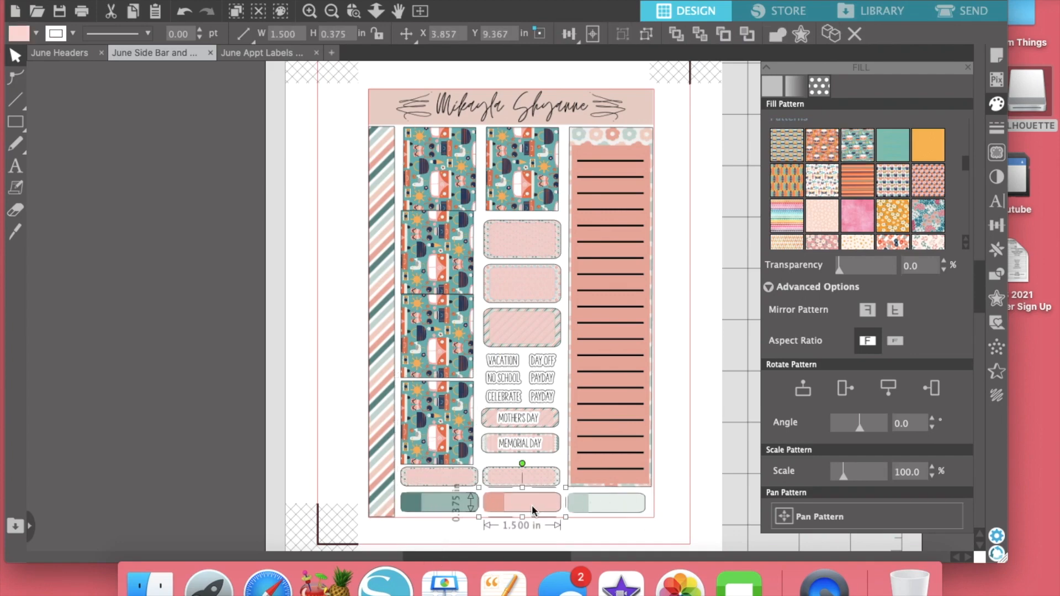
pyautogui.keyDown('shift'); pyautogui.click(451, 512); pyautogui.keyUp('shift')
pyautogui.keyDown('shift'); pyautogui.click(595, 509); pyautogui.keyUp('shift')
pyautogui.press('Down')
pyautogui.press('Down')
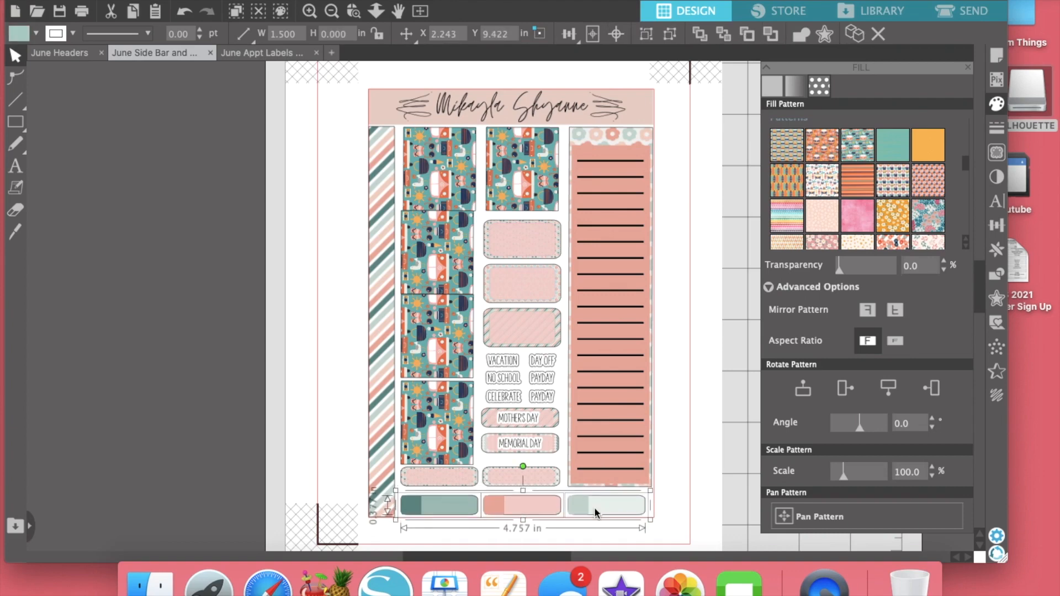
# Select both pink labels above the two-tone row and nudge them down close to that row.
pyautogui.click(444, 476)
pyautogui.keyDown('shift'); pyautogui.click(502, 474); pyautogui.keyUp('shift')
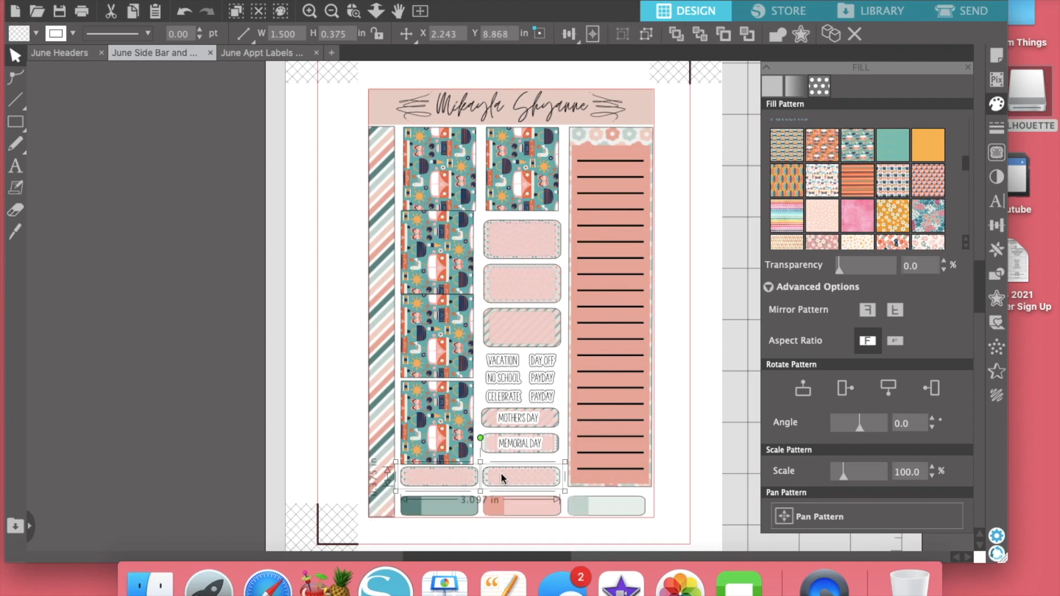
pyautogui.press('Down')
pyautogui.press('Down')
pyautogui.press('Down')
pyautogui.press('Down')
pyautogui.press('Down')
pyautogui.press('Down')
pyautogui.press('Down')
pyautogui.press('Down')
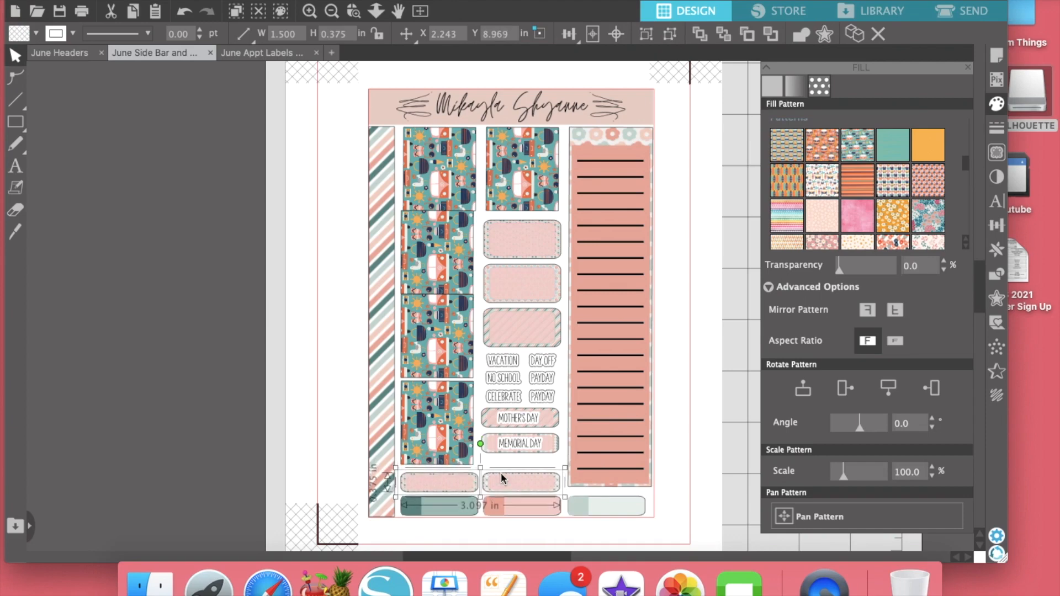
# Nudge the lowest camper-van square box down until it sits just above the pink label.
pyautogui.click(426, 450)
pyautogui.press('Down')
pyautogui.press('Down')
pyautogui.press('Down')
pyautogui.press('Down')
pyautogui.press('Down')
pyautogui.press('Down')
pyautogui.press('Down')
pyautogui.press('Down')
pyautogui.press('Down')
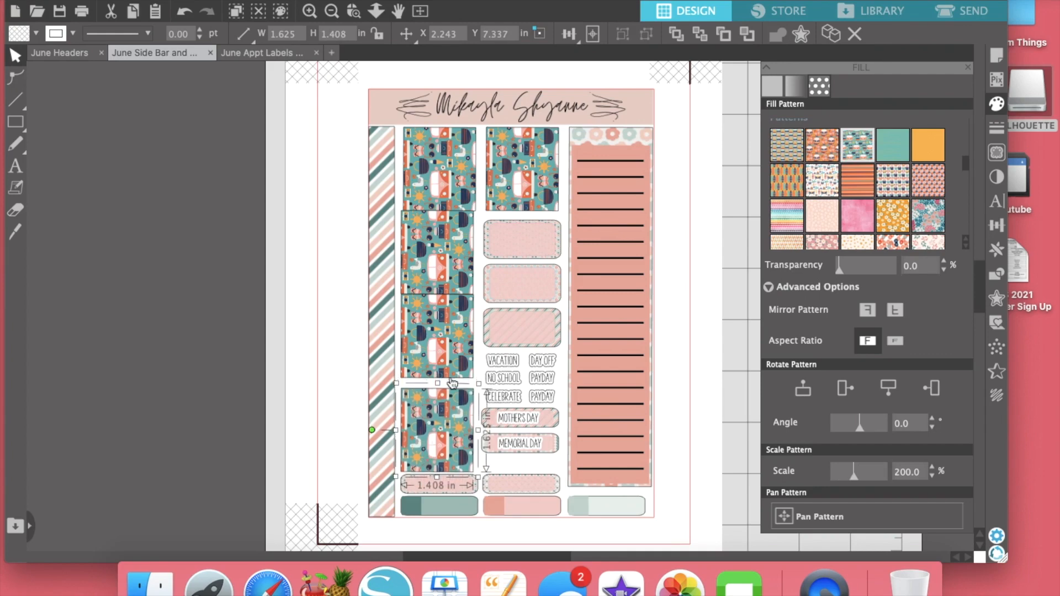
# Nudge the third camper-van box of the column down until it meets the lowest box.
pyautogui.click(455, 354)
pyautogui.press('Down')
pyautogui.press('Down')
pyautogui.press('Down')
pyautogui.press('Down')
pyautogui.press('Down')
pyautogui.press('Down')
pyautogui.press('Down')
pyautogui.press('Down')
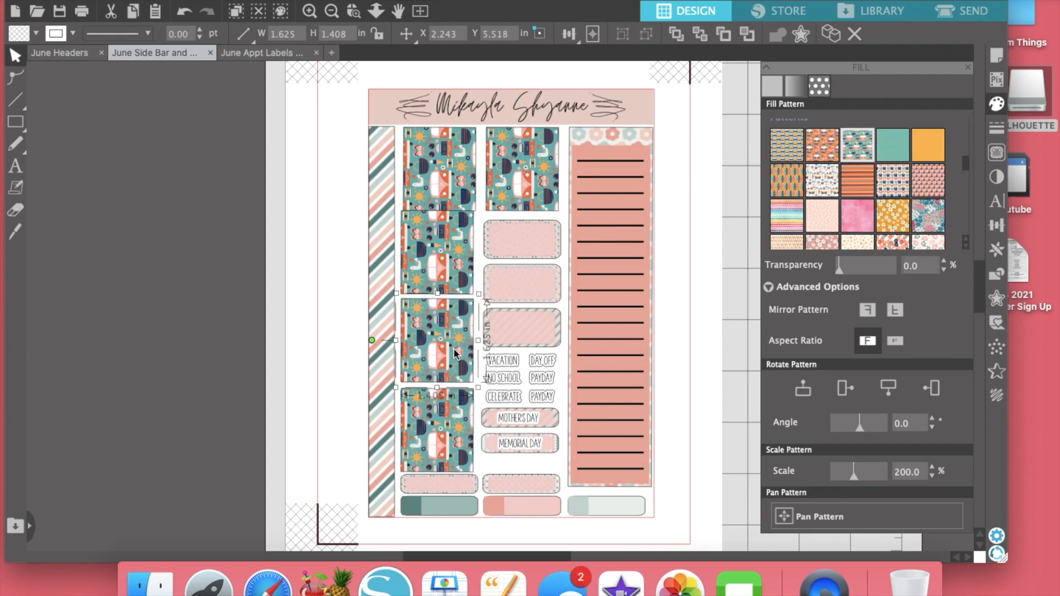
pyautogui.press('Down')
pyautogui.press('Down')
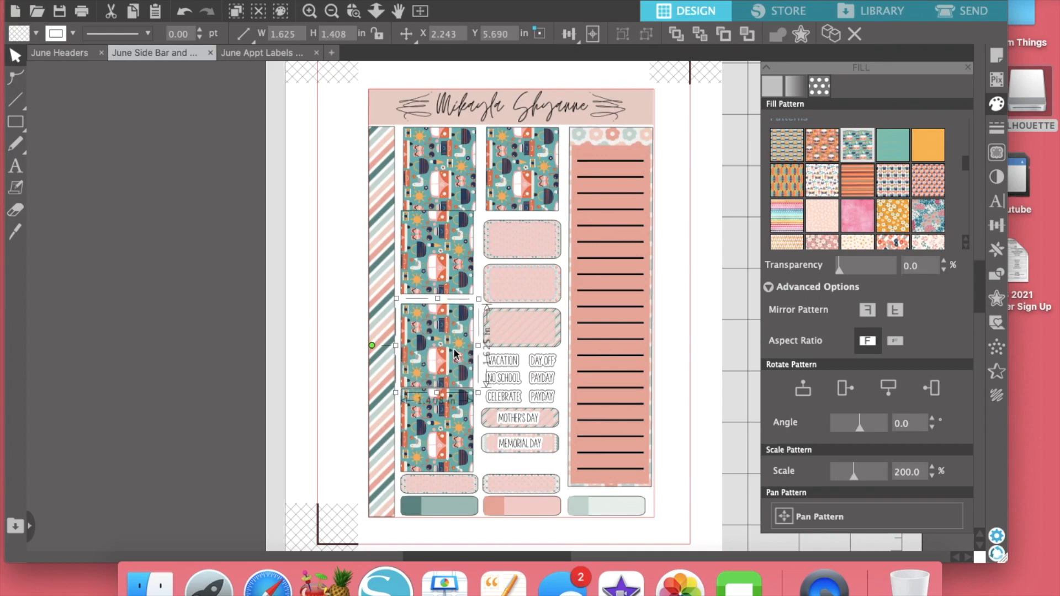
# Nudge the second camper-van box of the column down against the third one.
pyautogui.moveTo(456, 353); pyautogui.dragTo(451, 272)
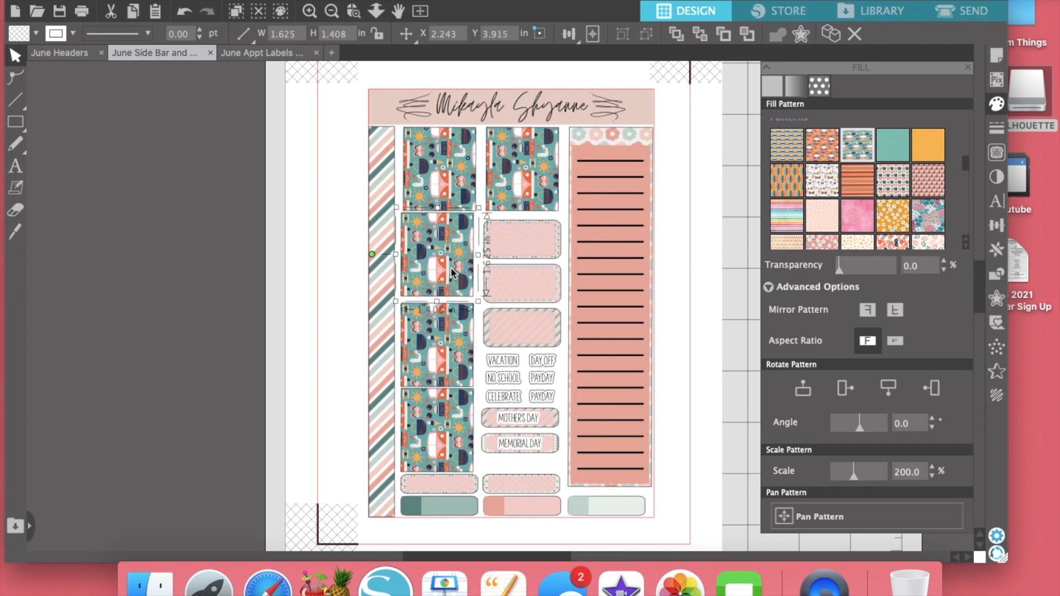
pyautogui.press('Down')
pyautogui.press('Down')
pyautogui.press('Down')
pyautogui.press('Down')
pyautogui.press('Down')
pyautogui.press('Down')
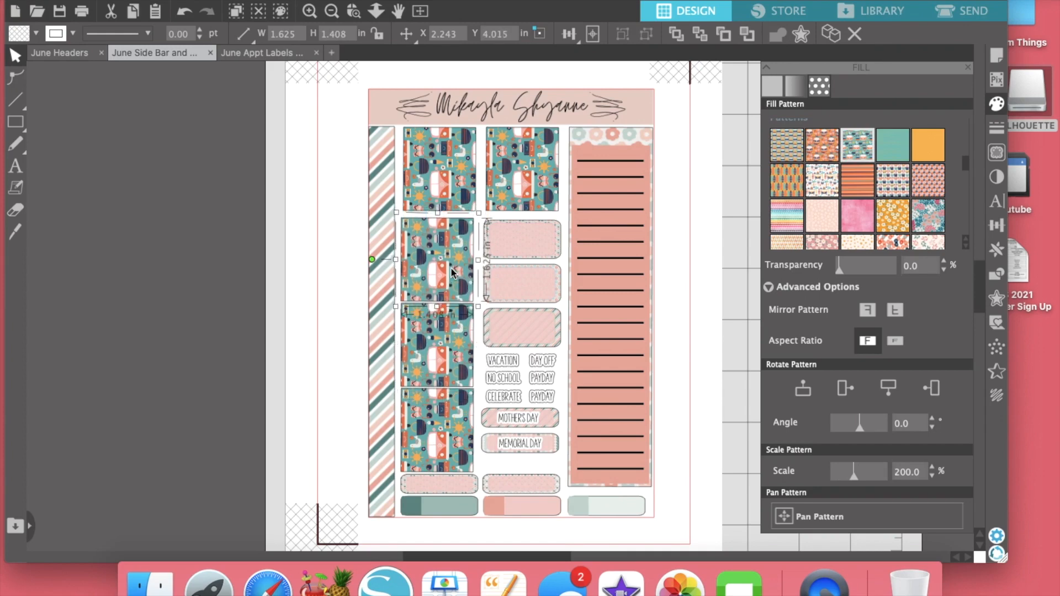
# Nudge the first camper-van box down onto the second one and slightly sideways into line with the column, and clear the selection.
pyautogui.moveTo(452, 273); pyautogui.dragTo(450, 175)
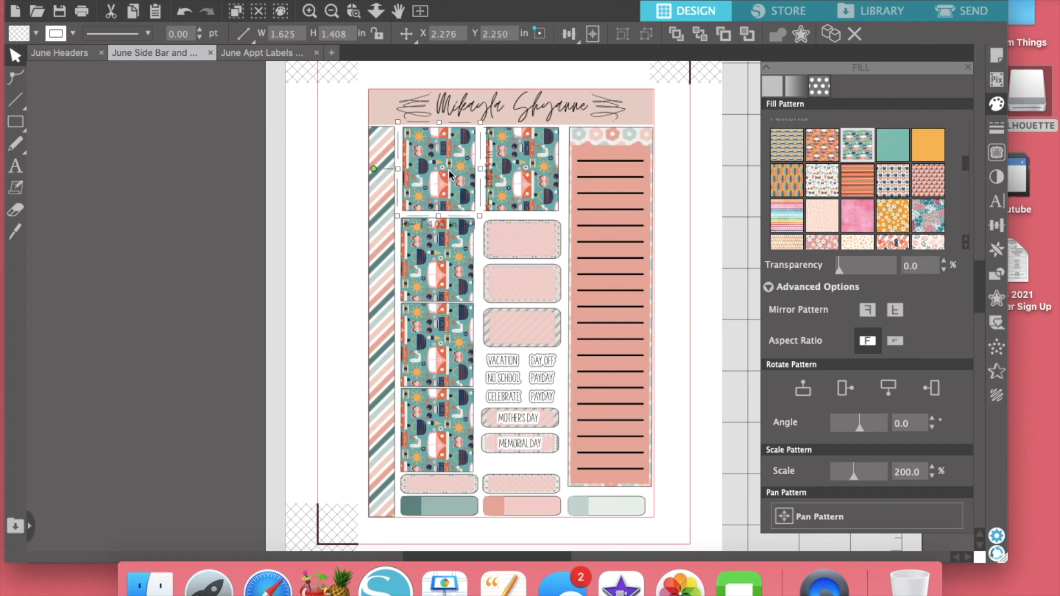
pyautogui.press('Down')
pyautogui.press('Down')
pyautogui.press('Down')
pyautogui.press('Down')
pyautogui.press('Down')
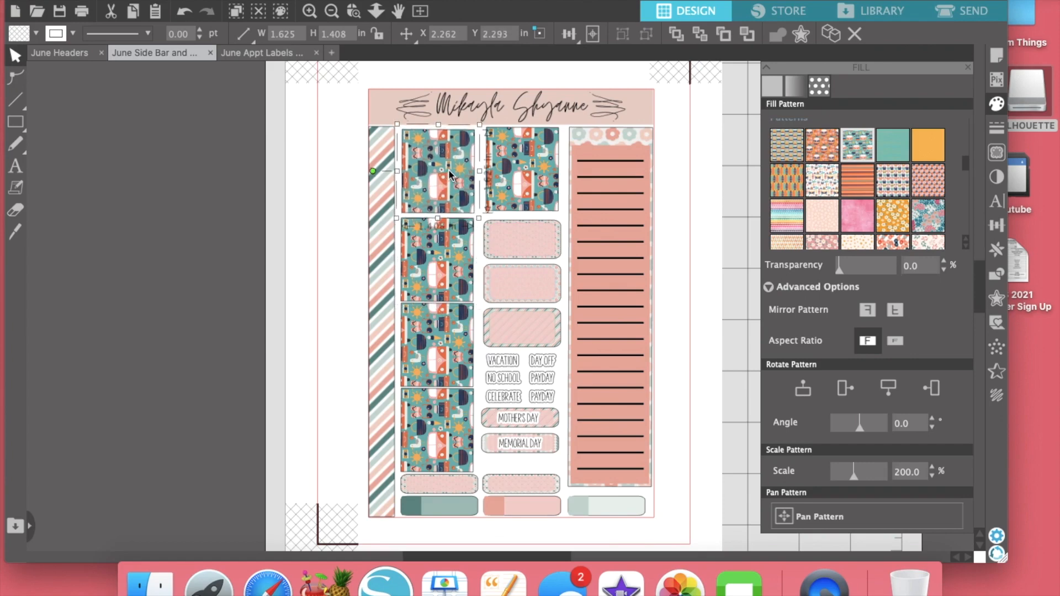
pyautogui.press('Down')
pyautogui.press('Left')
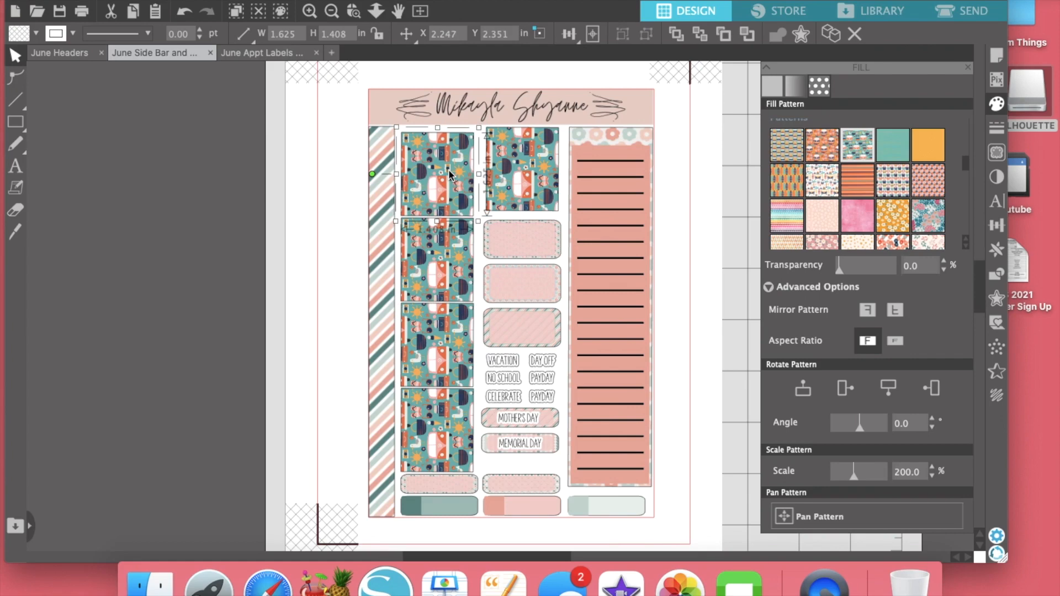
pyautogui.click(516, 181)
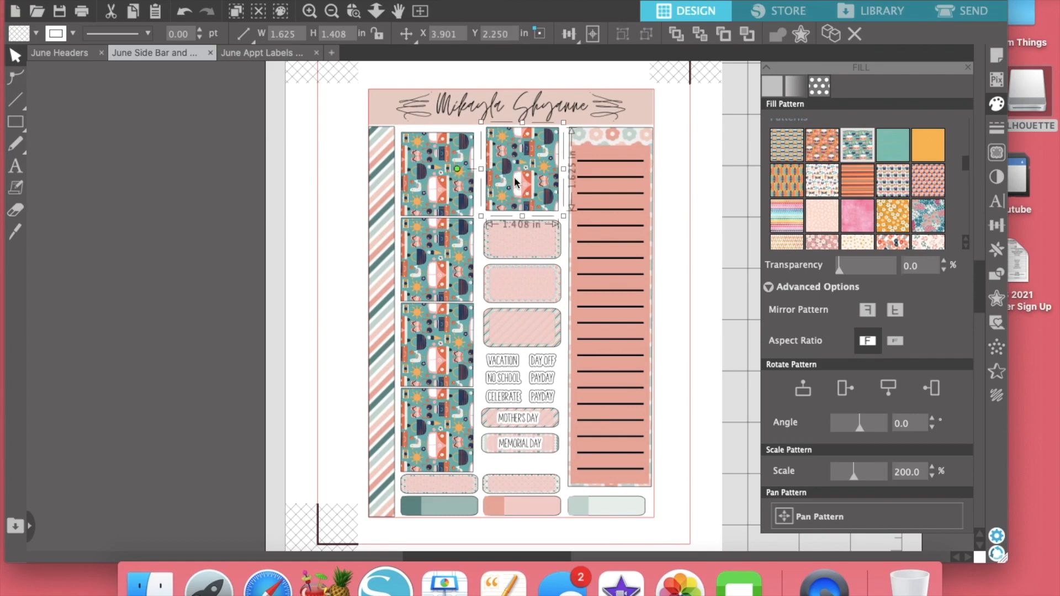
pyautogui.click(687, 214)
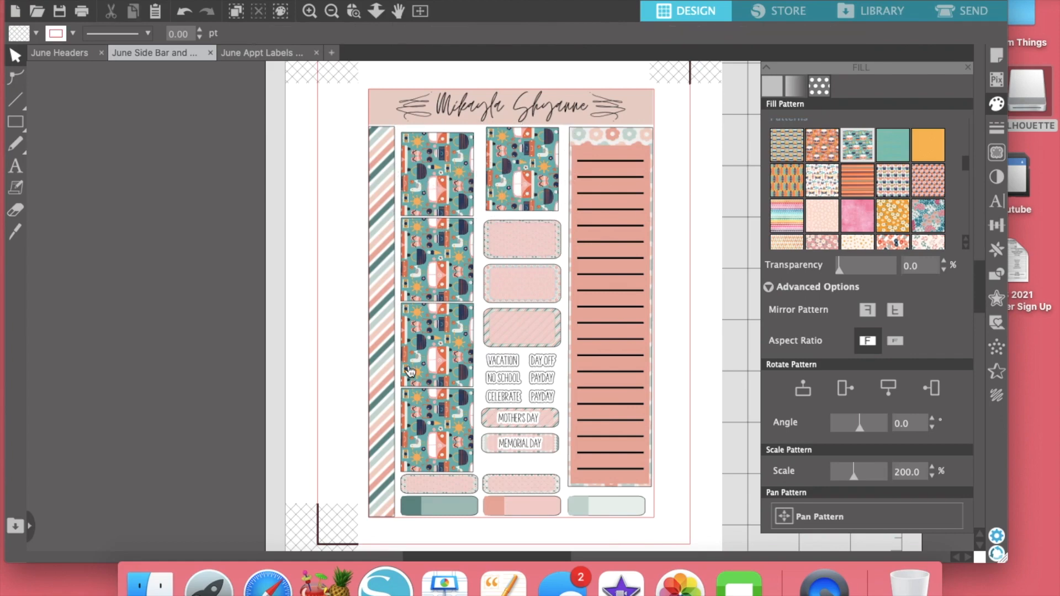
# Try the first vacation paper with word blocks on the tall side strip, testing pattern scales down to 96% and returning to 100%.
pyautogui.click(377, 342)
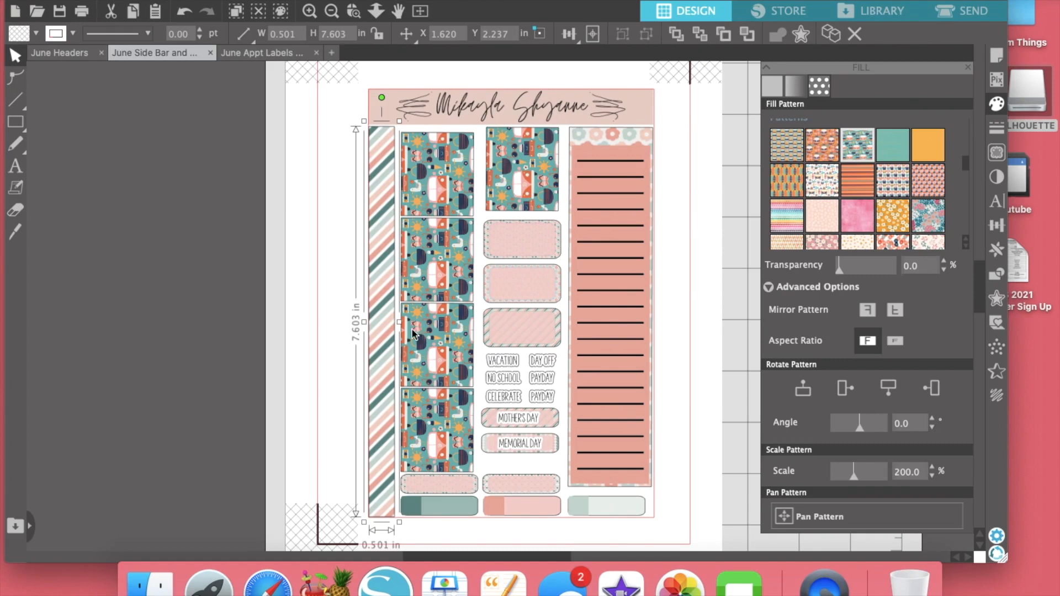
pyautogui.click(780, 153)
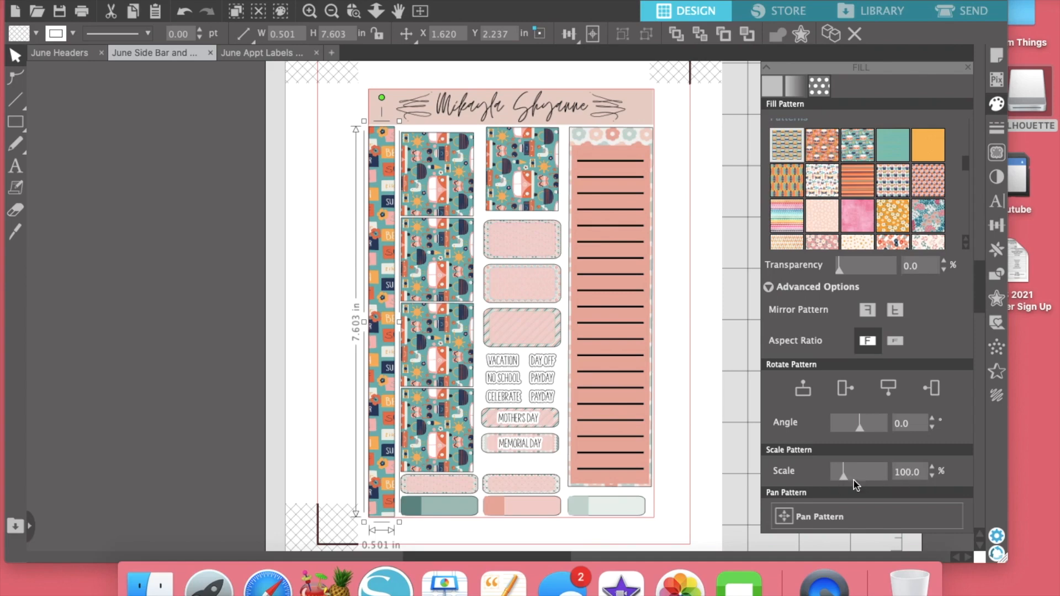
pyautogui.click(933, 476)
pyautogui.doubleClick(932, 476)
pyautogui.click(933, 476)
pyautogui.click(933, 467)
pyautogui.click(932, 467)
pyautogui.doubleClick(933, 466)
pyautogui.click(933, 467)
pyautogui.click(932, 476)
pyautogui.click(933, 476)
pyautogui.click(933, 476)
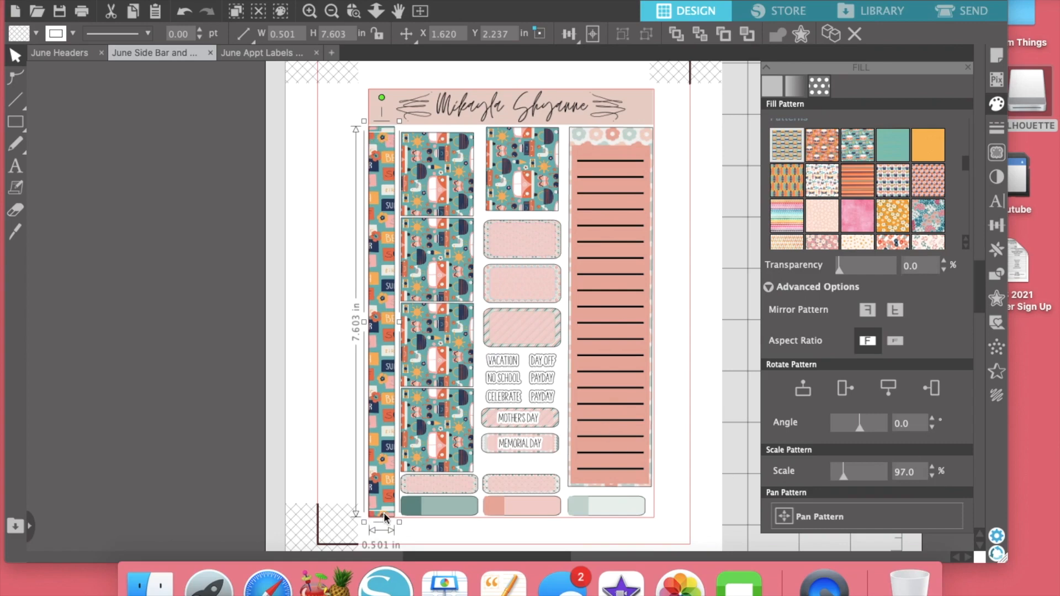
pyautogui.click(933, 476)
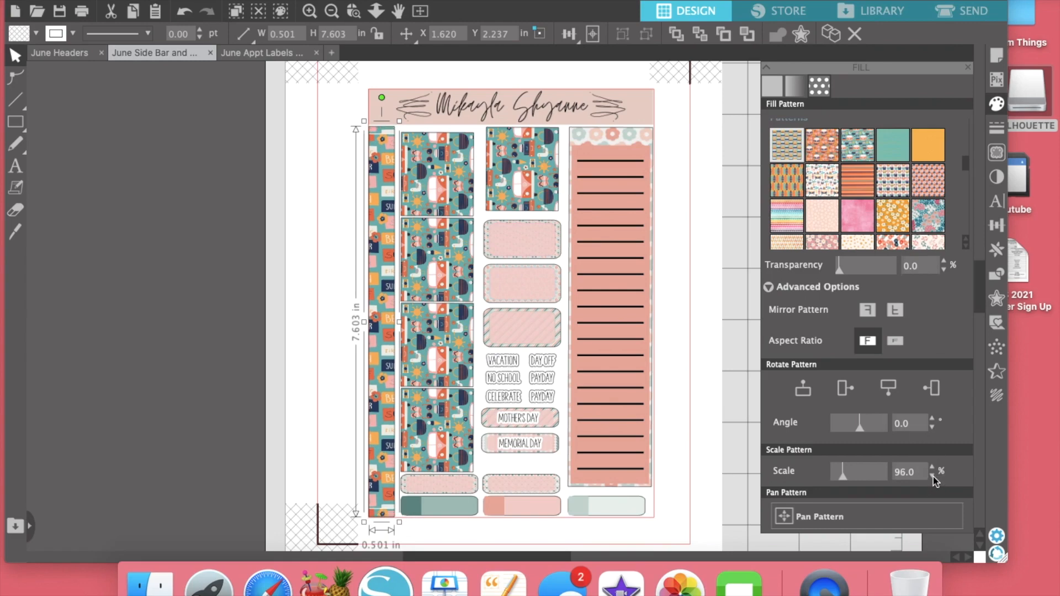
pyautogui.doubleClick(933, 468)
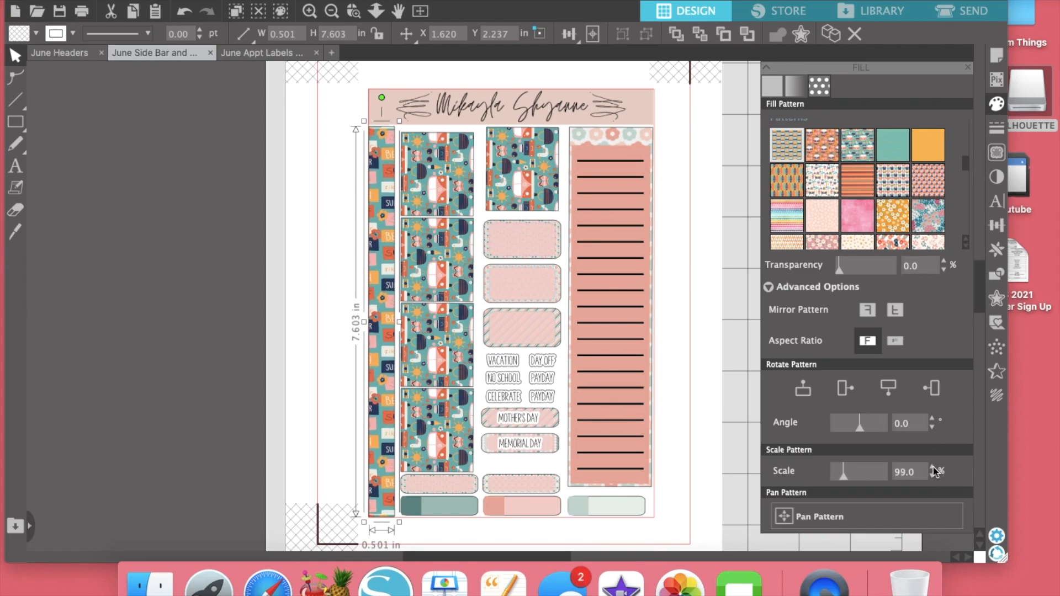
pyautogui.click(933, 468)
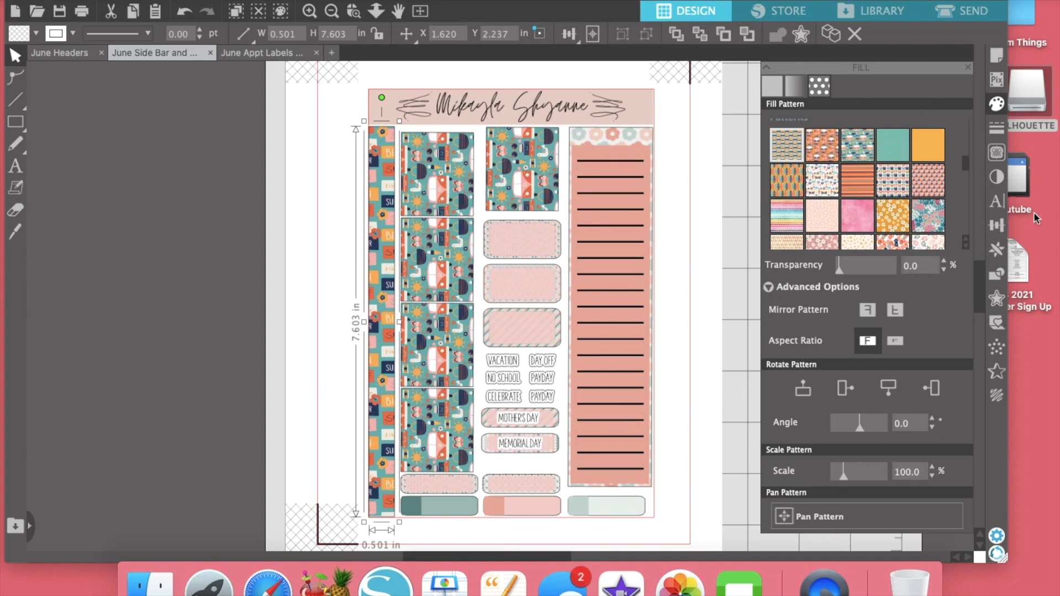
# Try other vacation papers on the tall side strip and settle on the teal paper with orange dashes, vacation paper-04 2.
pyautogui.click(891, 183)
pyautogui.click(822, 171)
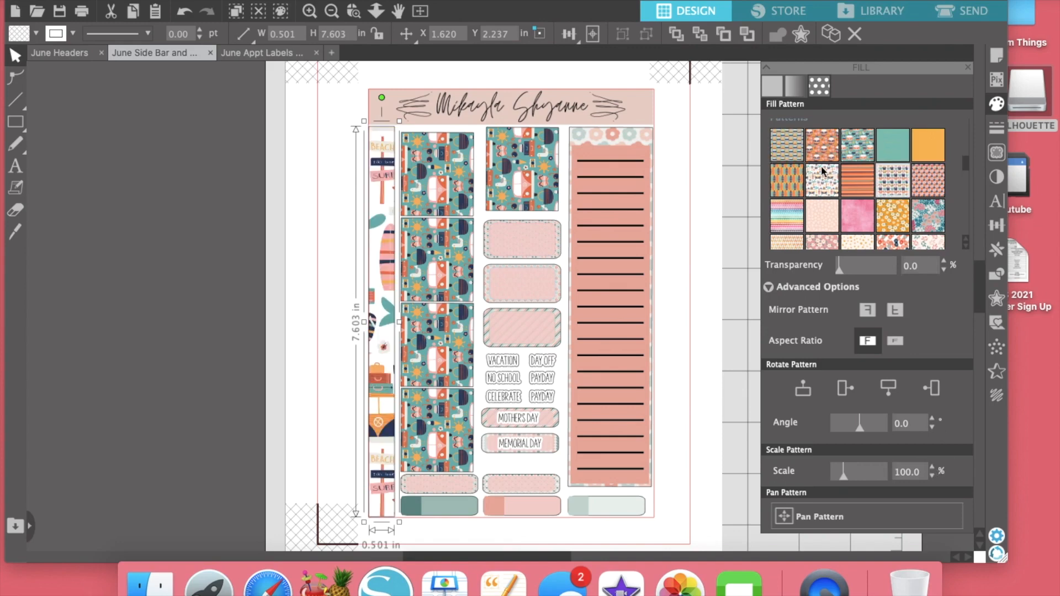
pyautogui.click(900, 152)
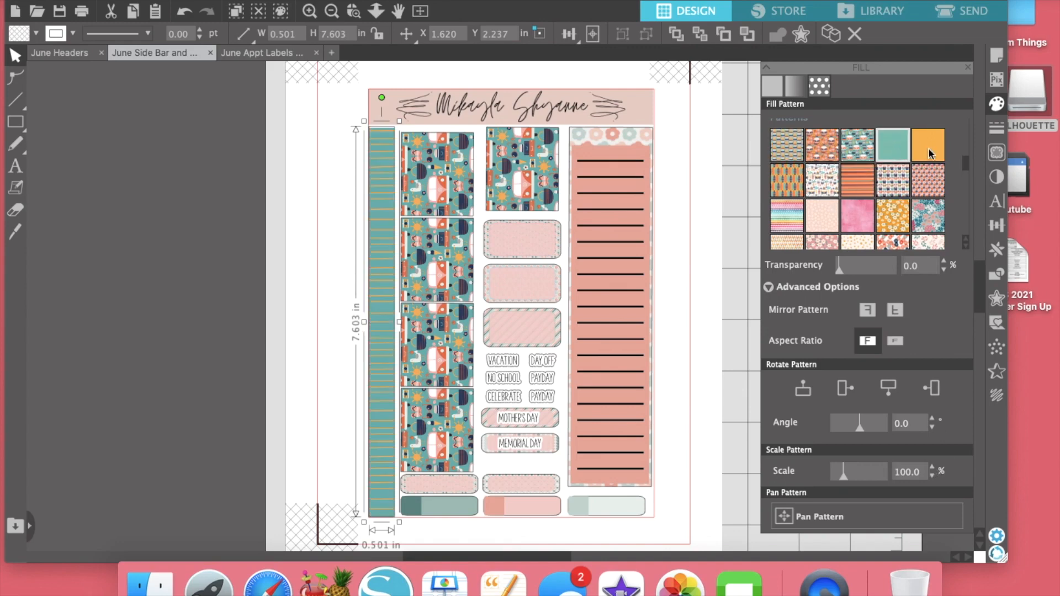
pyautogui.click(931, 152)
pyautogui.click(903, 142)
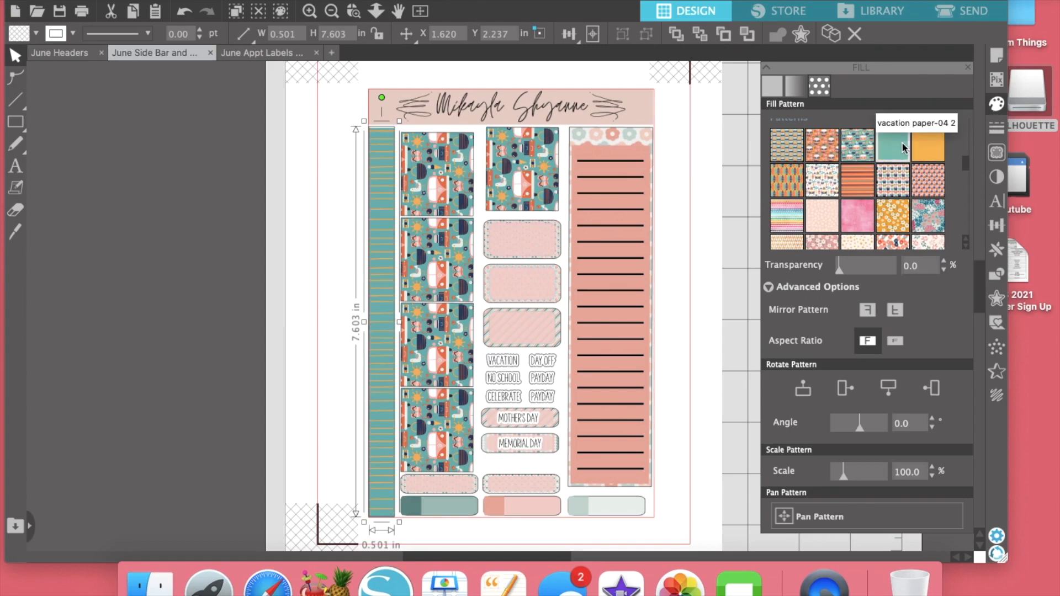
# On the June Headers sheet, fill the upper thin strip with the teal vacation paper-04 2.
pyautogui.click(55, 55)
pyautogui.click(394, 331)
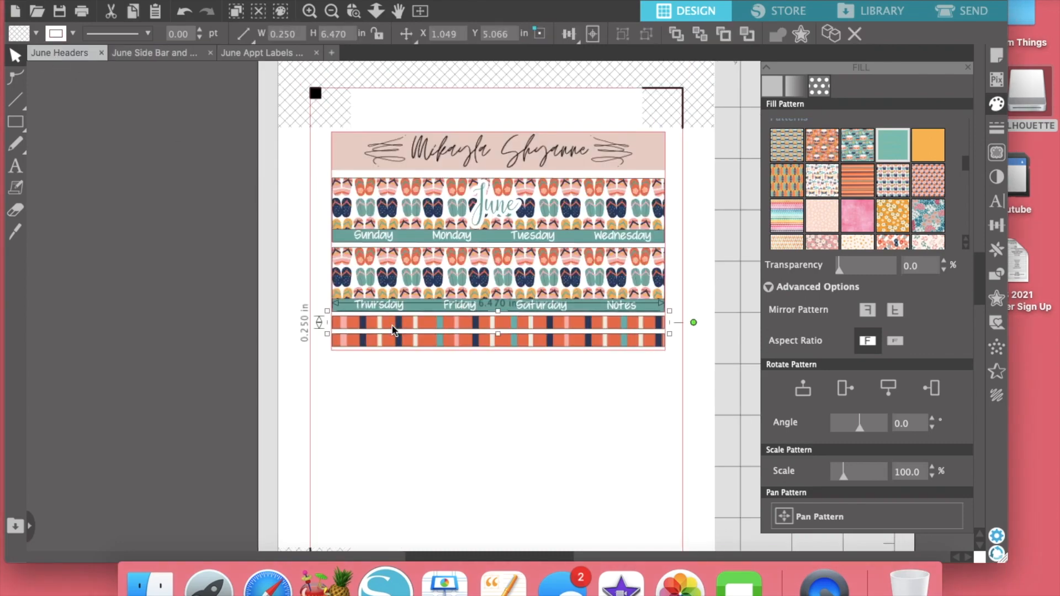
pyautogui.click(884, 151)
# Try the teal and orange vacation papers on the lower thin strip and return it to the multicolour striped paper.
pyautogui.click(544, 347)
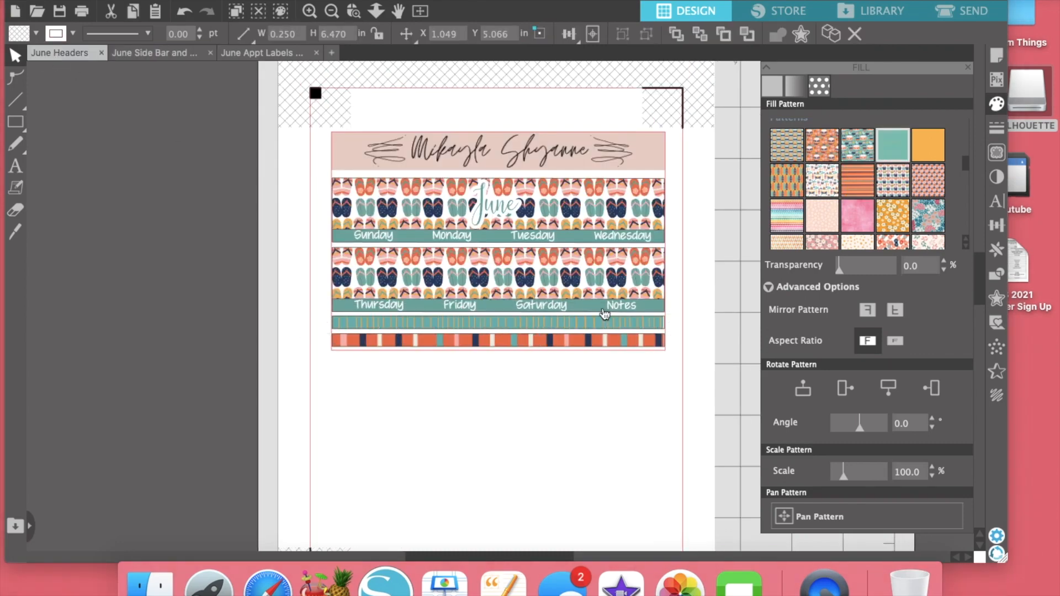
pyautogui.click(894, 153)
pyautogui.click(940, 147)
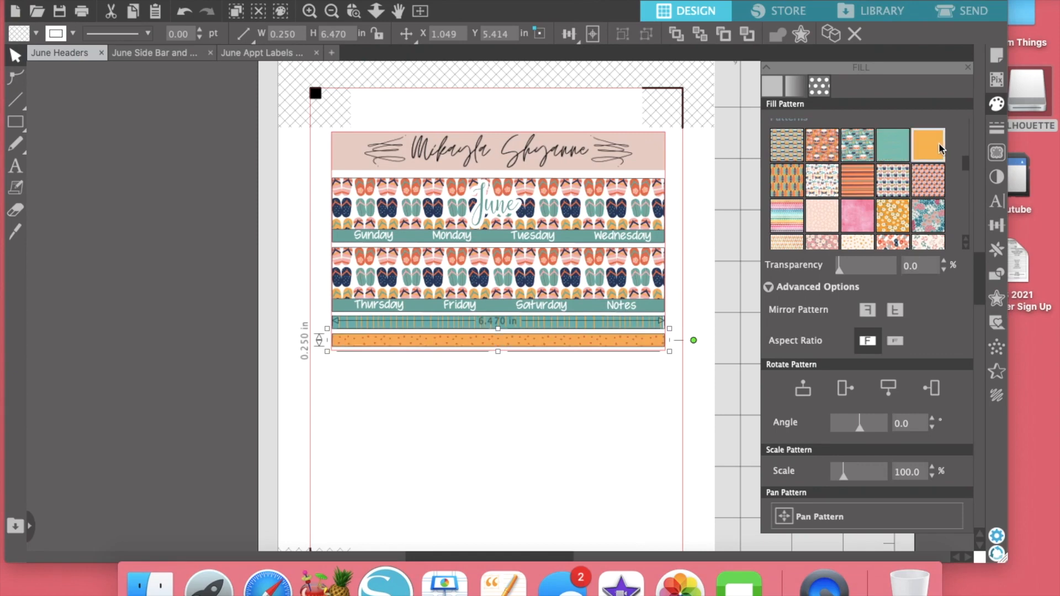
pyautogui.click(889, 154)
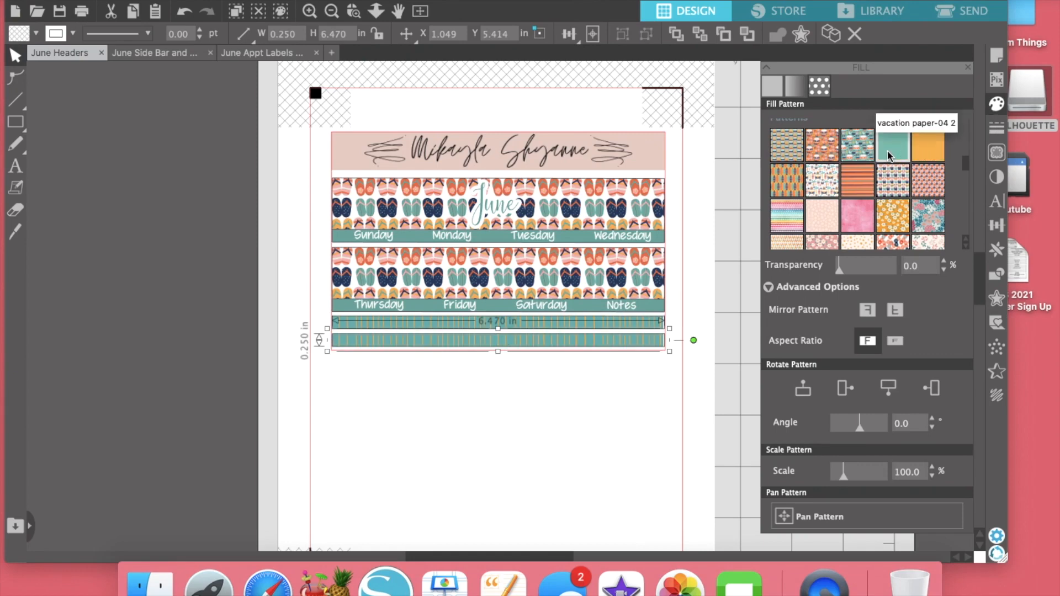
pyautogui.click(856, 181)
pyautogui.click(584, 330)
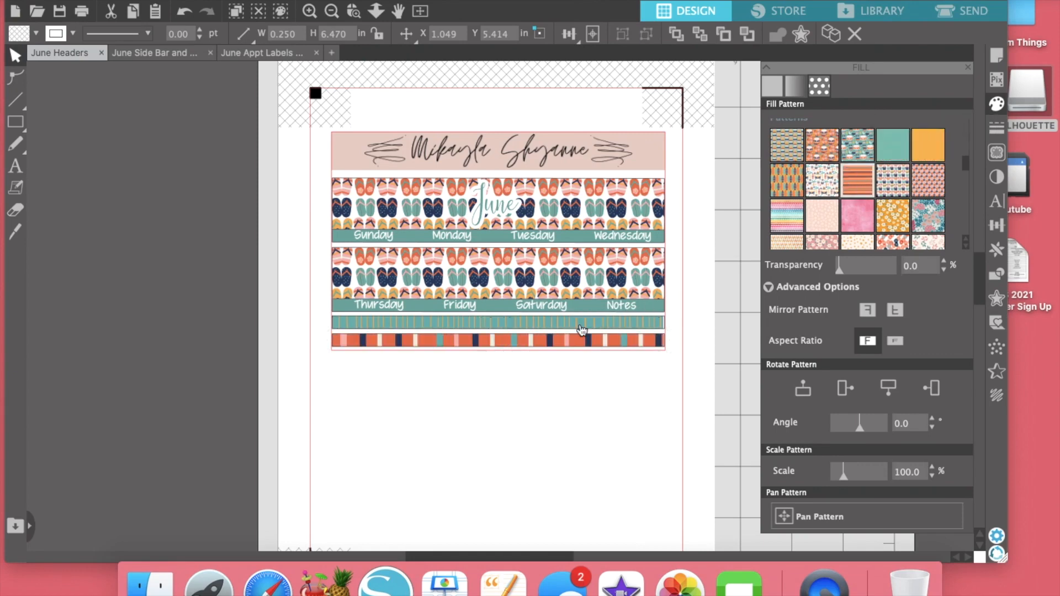
# On the June Side Bar sheet, fill the backing shape behind the lined notes panel with the teal vacation paper-04 2.
pyautogui.click(140, 51)
pyautogui.click(385, 200)
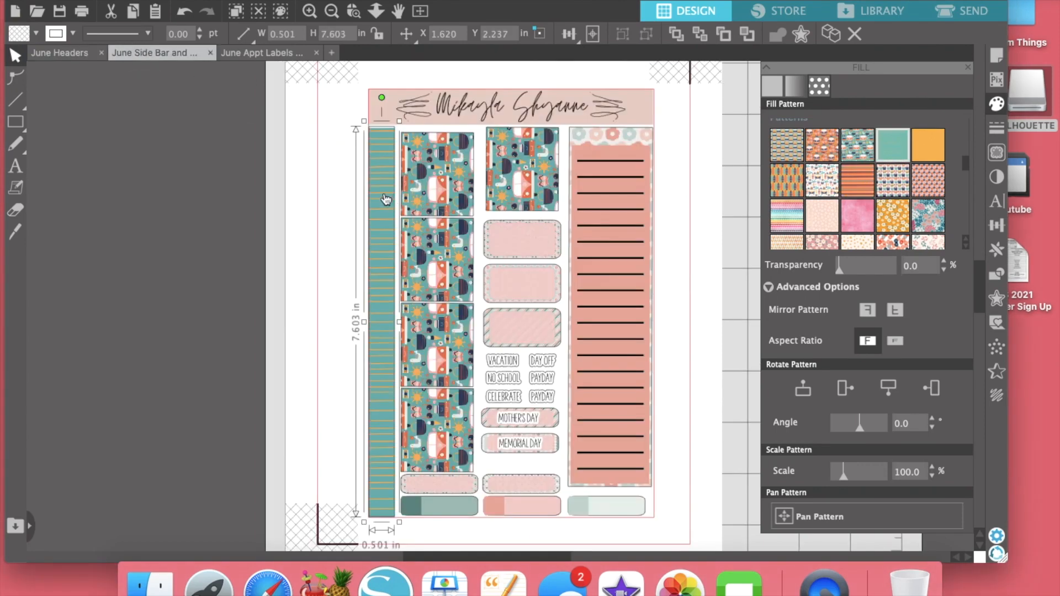
pyautogui.click(596, 132)
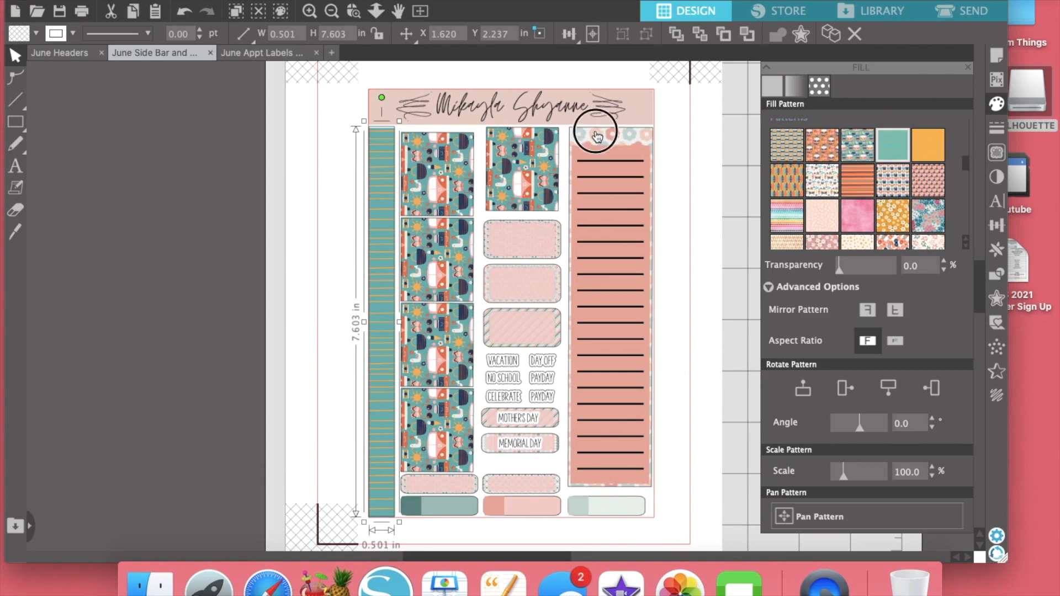
pyautogui.click(893, 145)
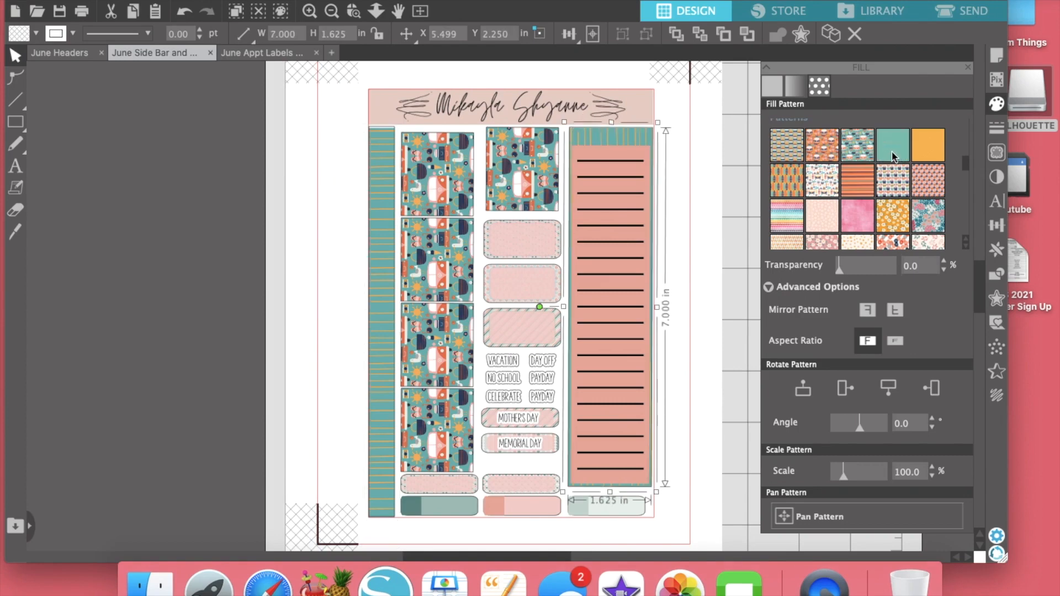
# Fill the lined notes panel with a solid colour sampled from the camper-van box, trying cream and settling on light pink.
pyautogui.click(619, 158)
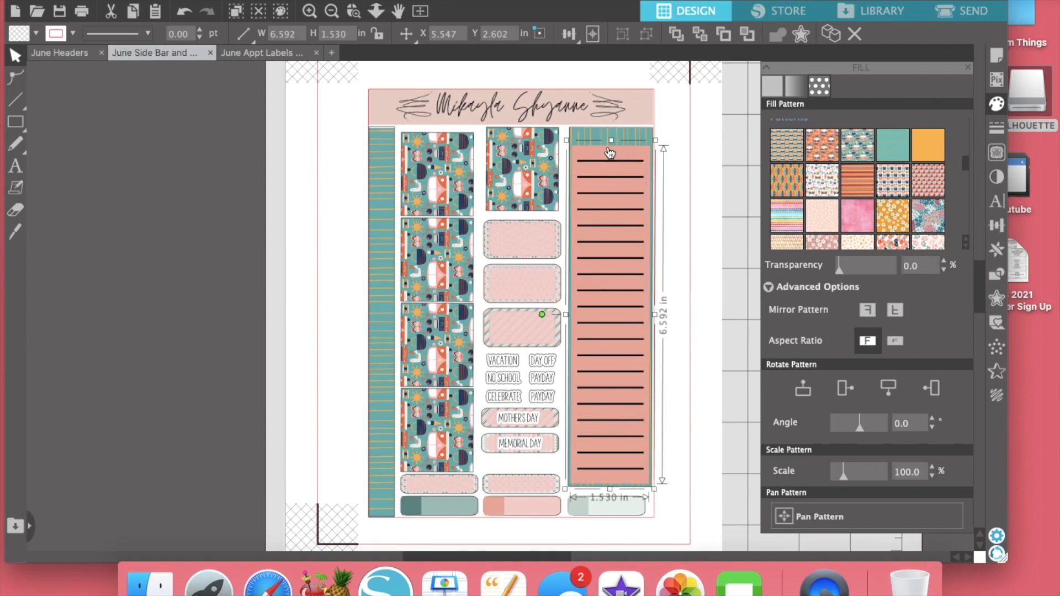
pyautogui.click(773, 87)
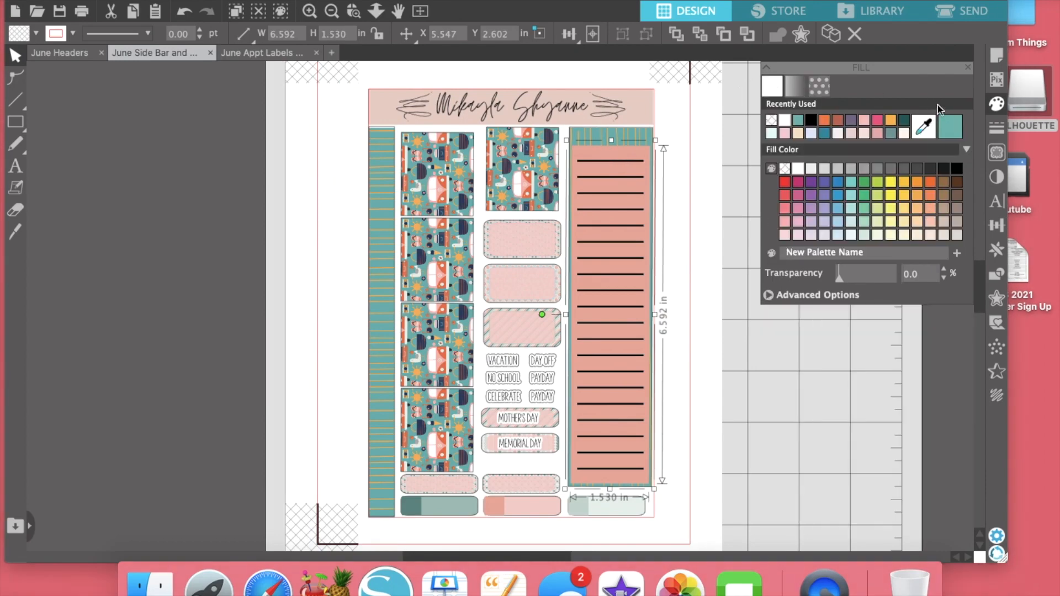
pyautogui.click(925, 127)
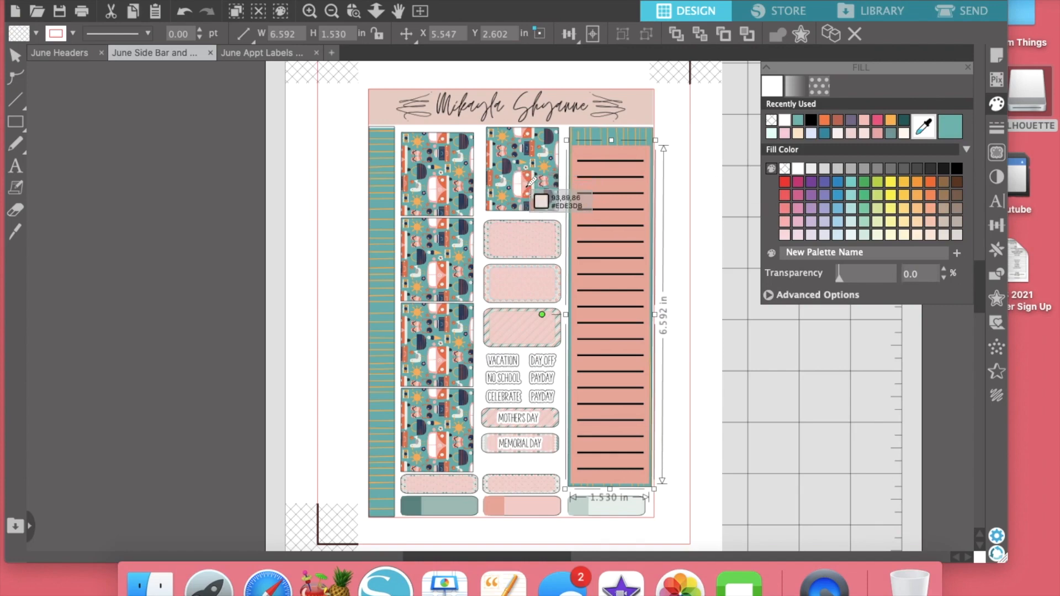
pyautogui.click(525, 190)
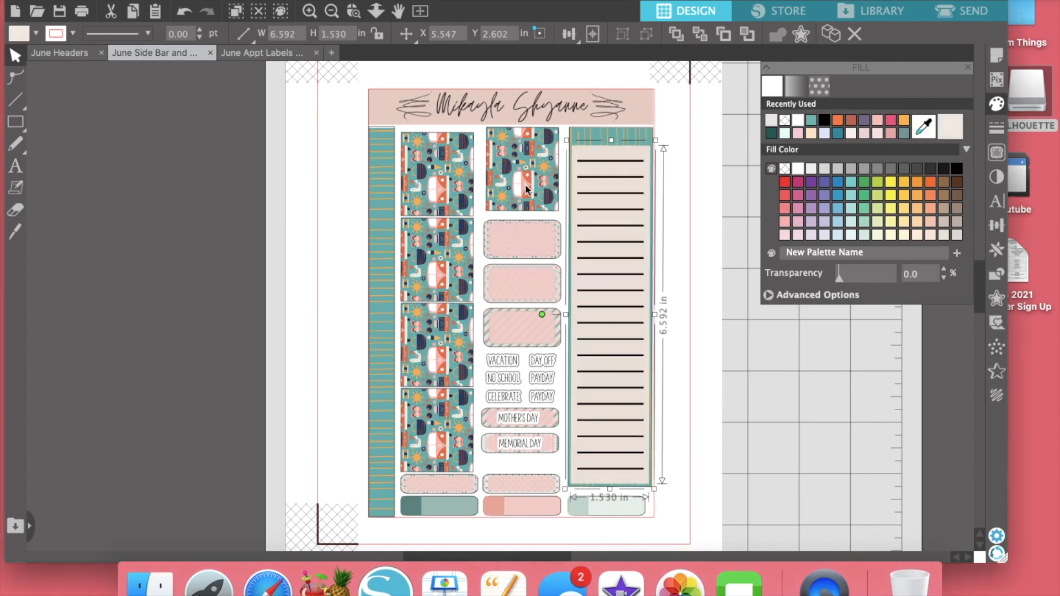
pyautogui.click(928, 127)
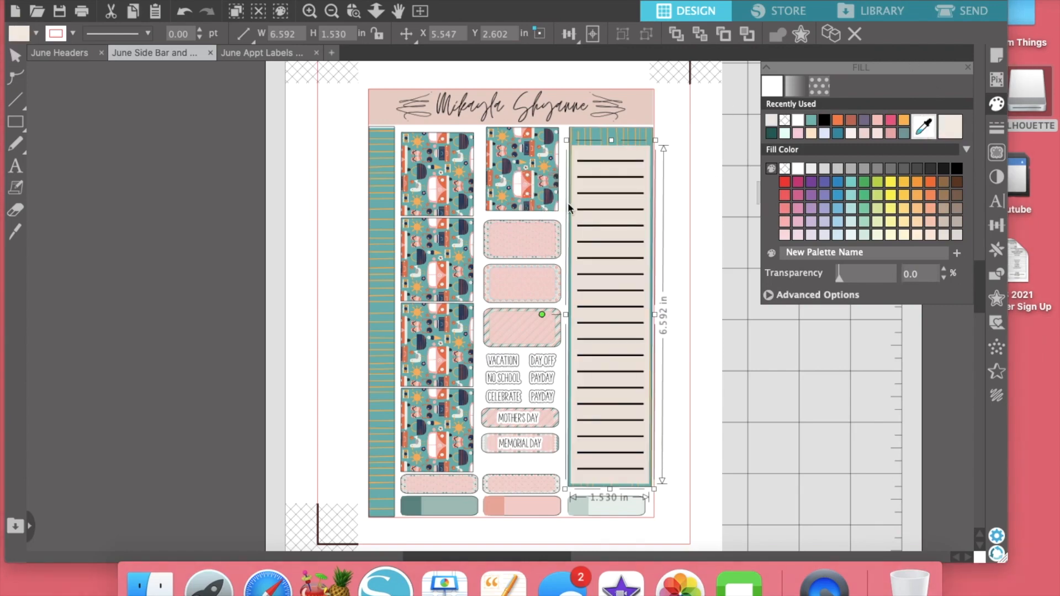
pyautogui.click(526, 190)
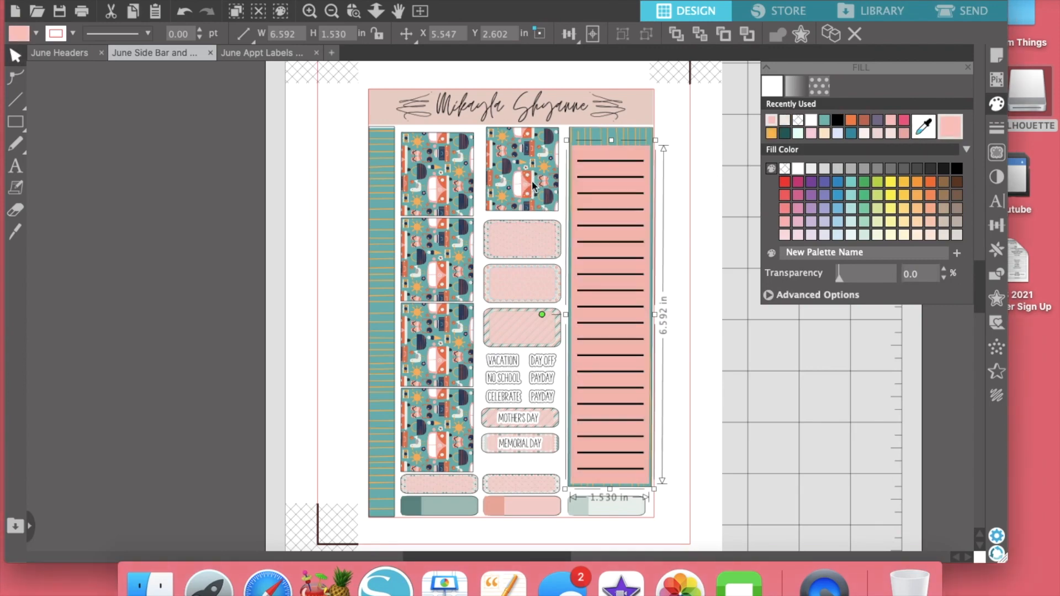
# Fill the lined notes panel with a solid orange sampled from the camper-van pattern box.
pyautogui.click(924, 126)
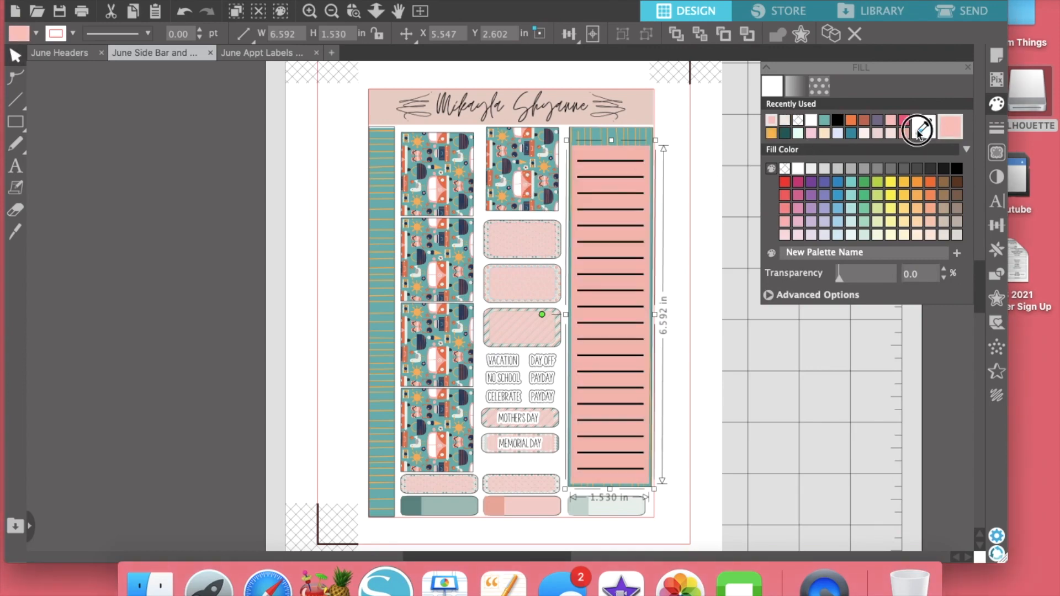
pyautogui.click(544, 171)
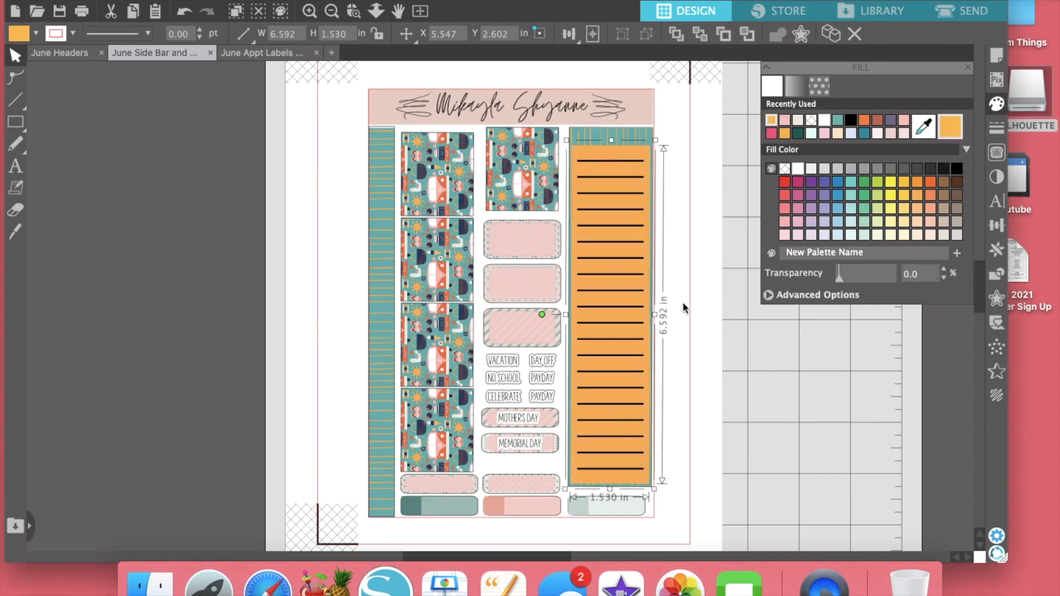
pyautogui.click(695, 254)
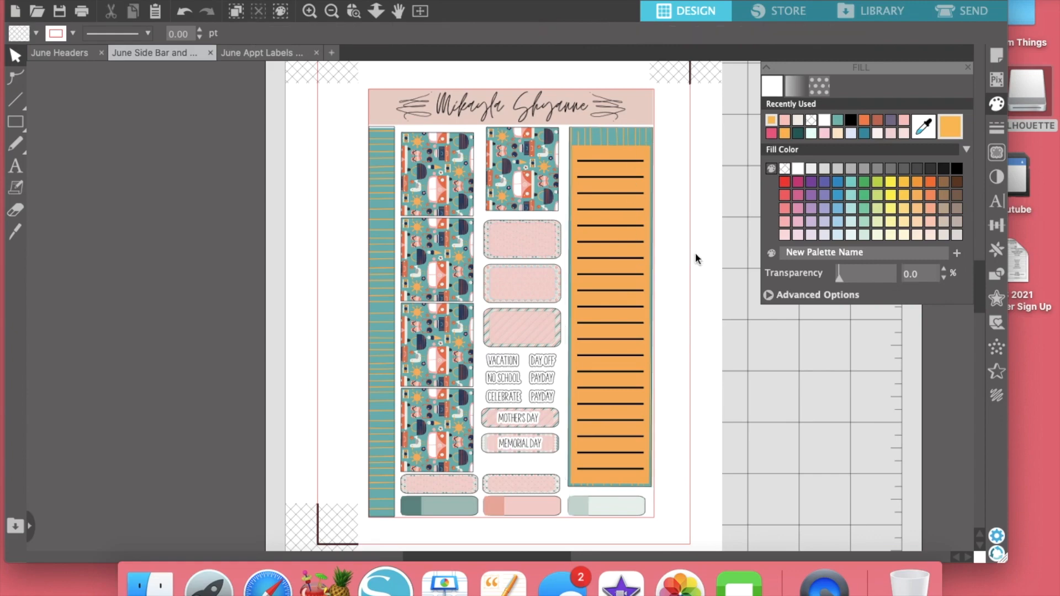
# Set the outline colour of the black writing lines on the notes panel to transparent.
pyautogui.click(585, 160)
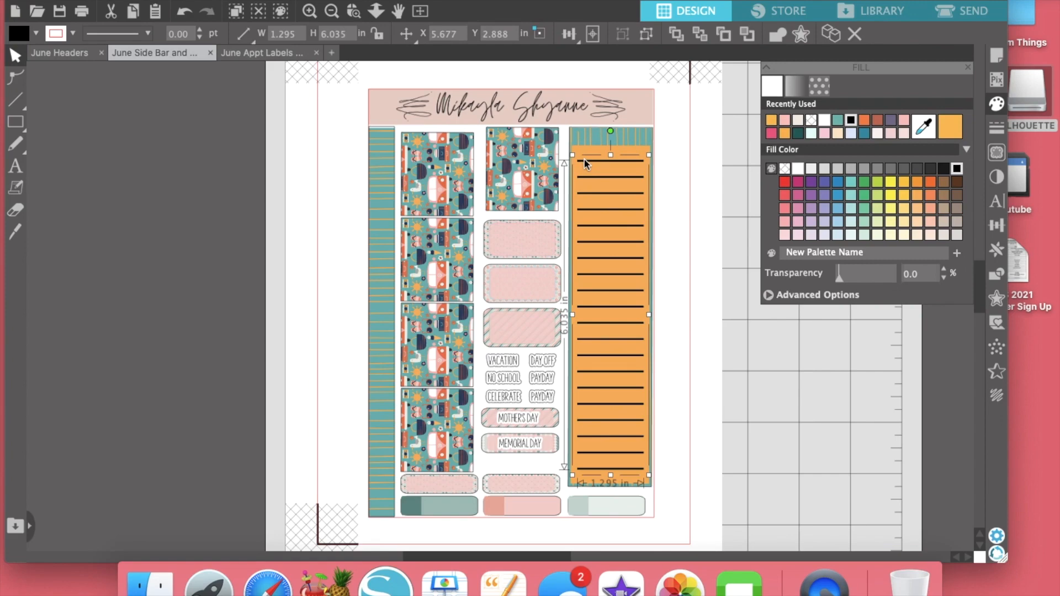
pyautogui.click(72, 33)
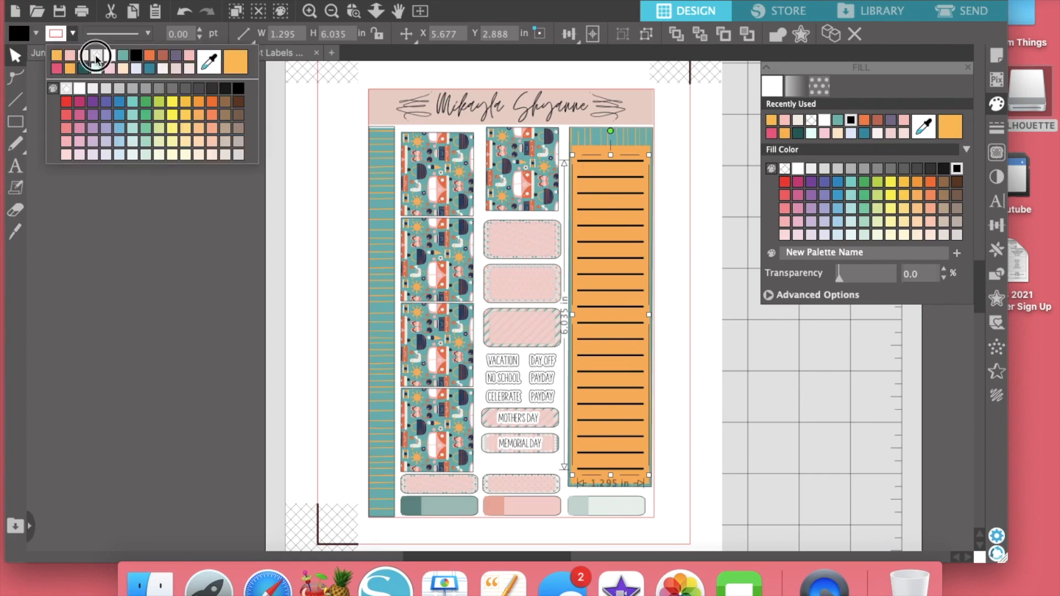
pyautogui.click(683, 127)
pyautogui.click(708, 243)
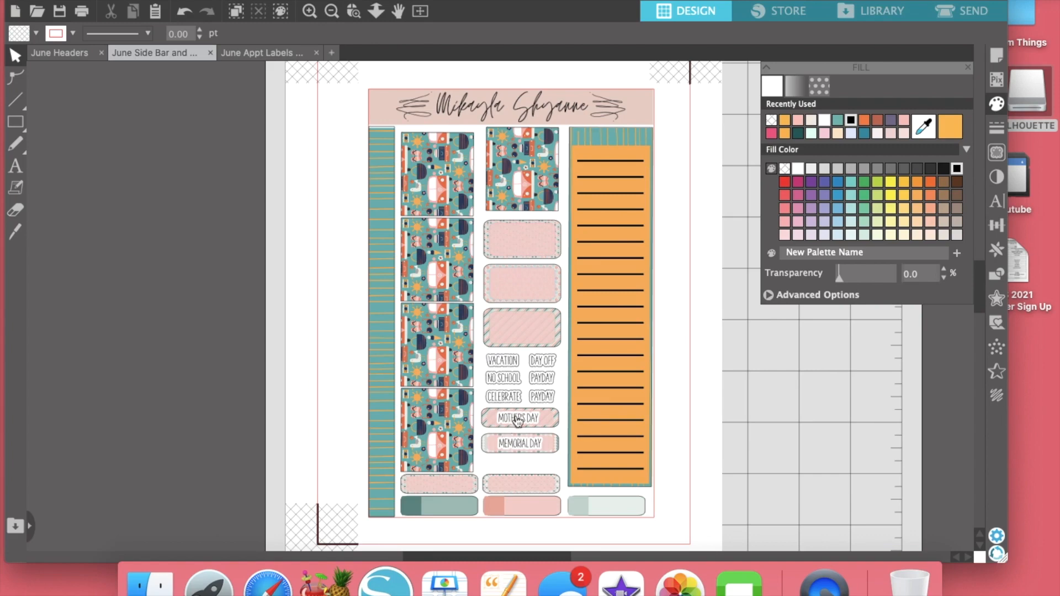
# Ungroup the MEMORIAL DAY label and delete its text, keeping the pink strip.
pyautogui.click(524, 446)
pyautogui.click(646, 38)
pyautogui.click(716, 428)
pyautogui.click(531, 446)
pyautogui.press('Delete')
pyautogui.click(531, 446)
# Ungroup the MOTHERS DAY label and delete its text, keeping the striped strip behind it.
pyautogui.click(526, 420)
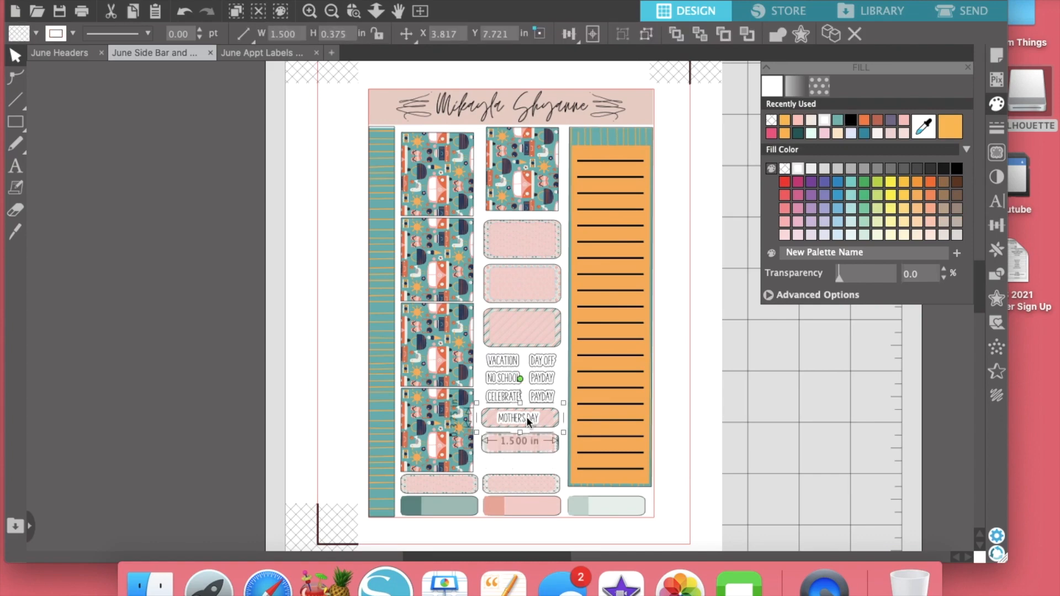
pyautogui.click(646, 34)
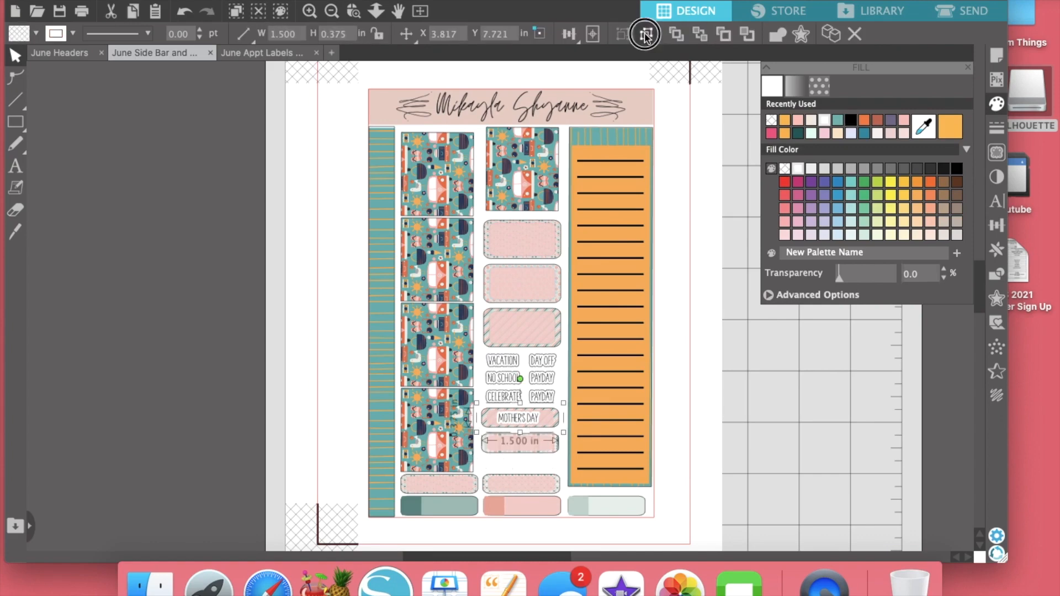
pyautogui.click(691, 390)
pyautogui.click(530, 421)
pyautogui.press('Delete')
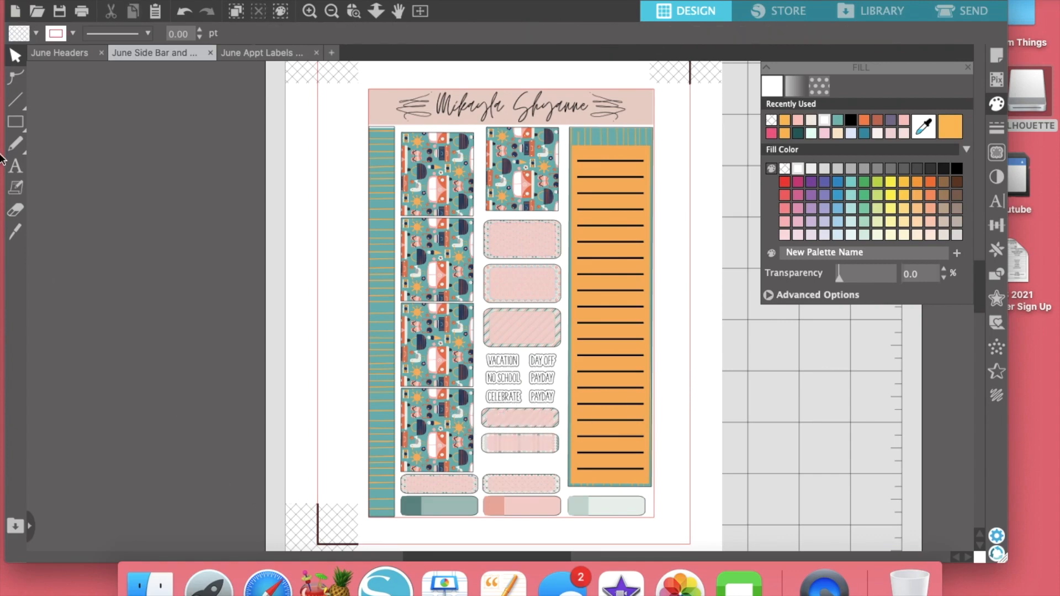
# Add the text "fathers day" beside the page and set its font to FB Basic Betty.
pyautogui.click(15, 165)
pyautogui.click(738, 436)
pyautogui.write('fathe')
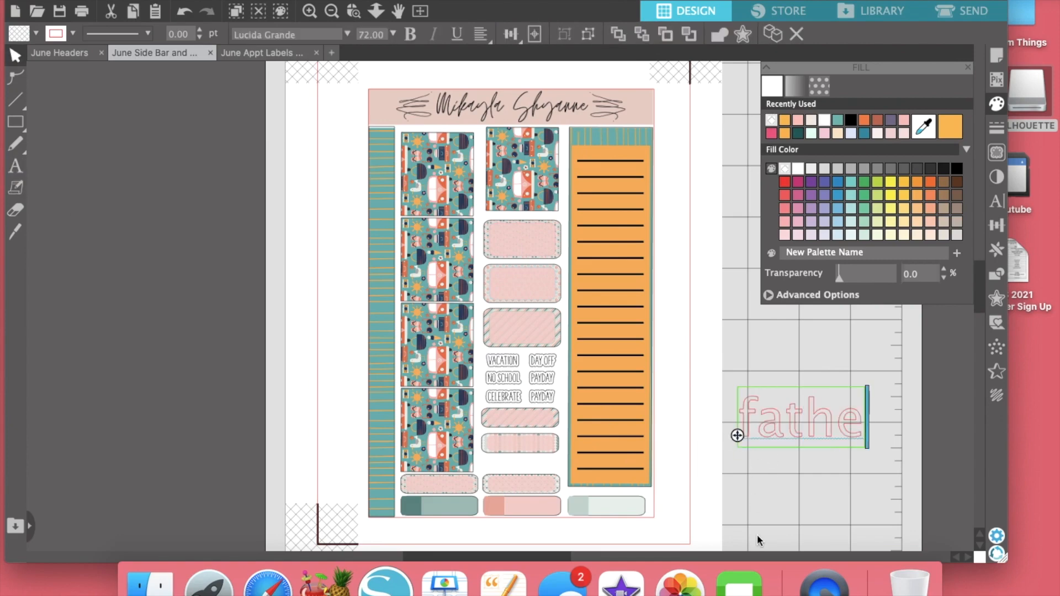
pyautogui.write('rs da')
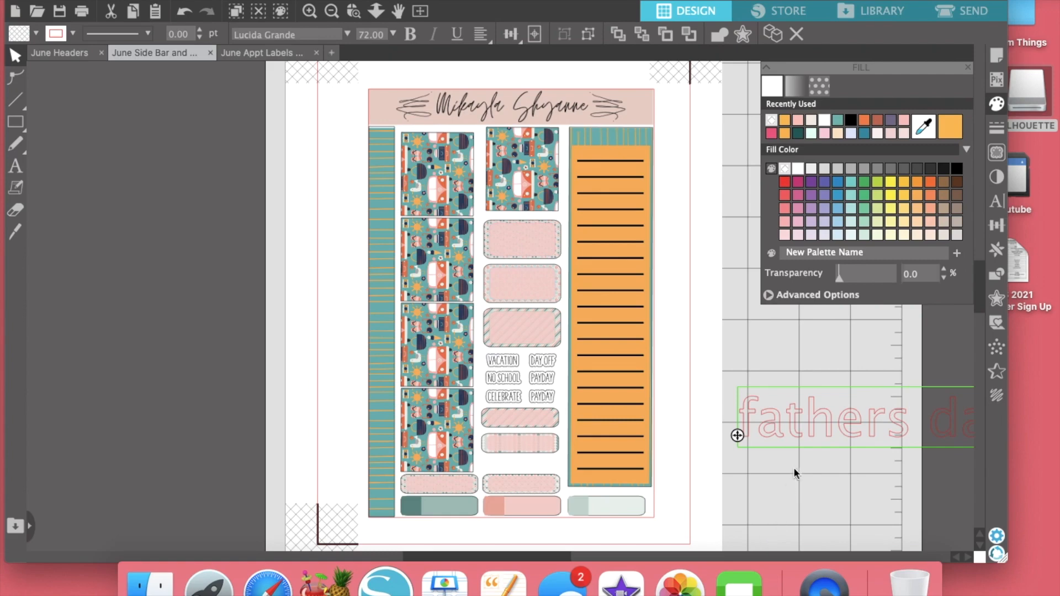
pyautogui.click(749, 443)
pyautogui.click(756, 420)
pyautogui.moveTo(755, 420); pyautogui.dragTo(998, 422)
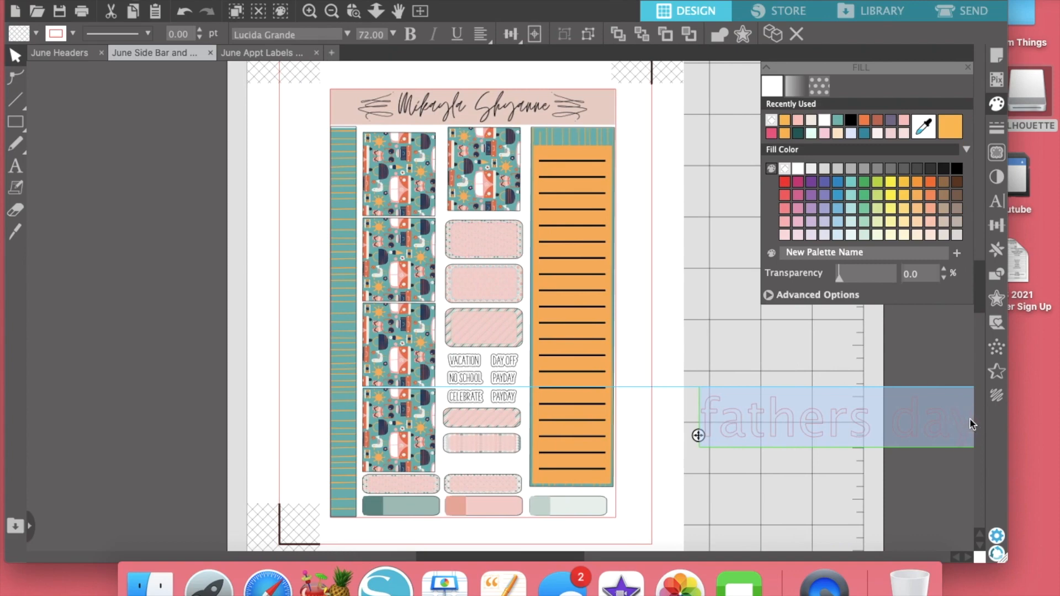
pyautogui.click(347, 34)
pyautogui.scroll(20, 272, 74)
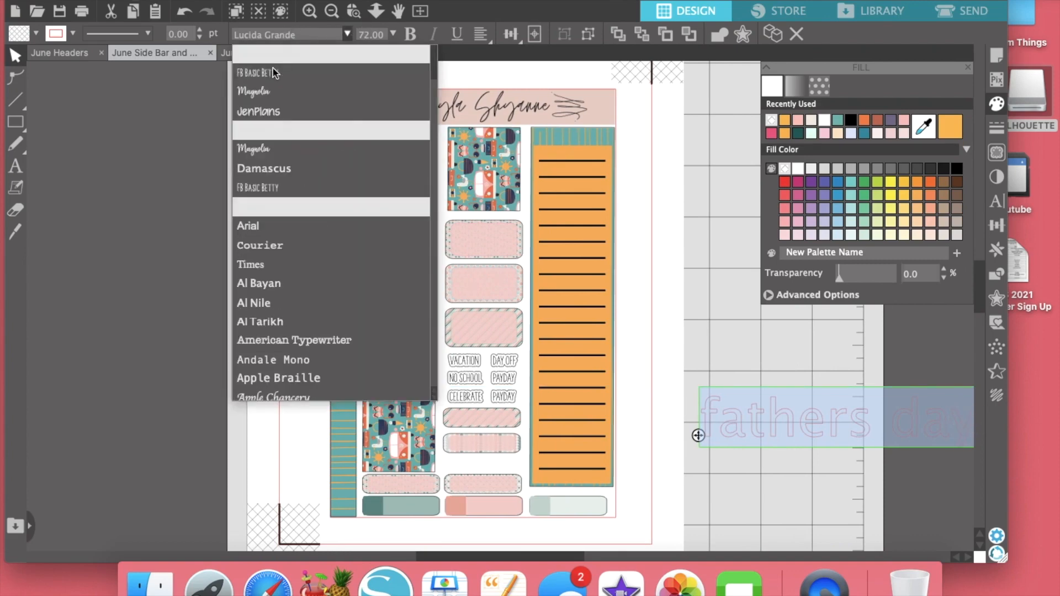
pyautogui.click(267, 73)
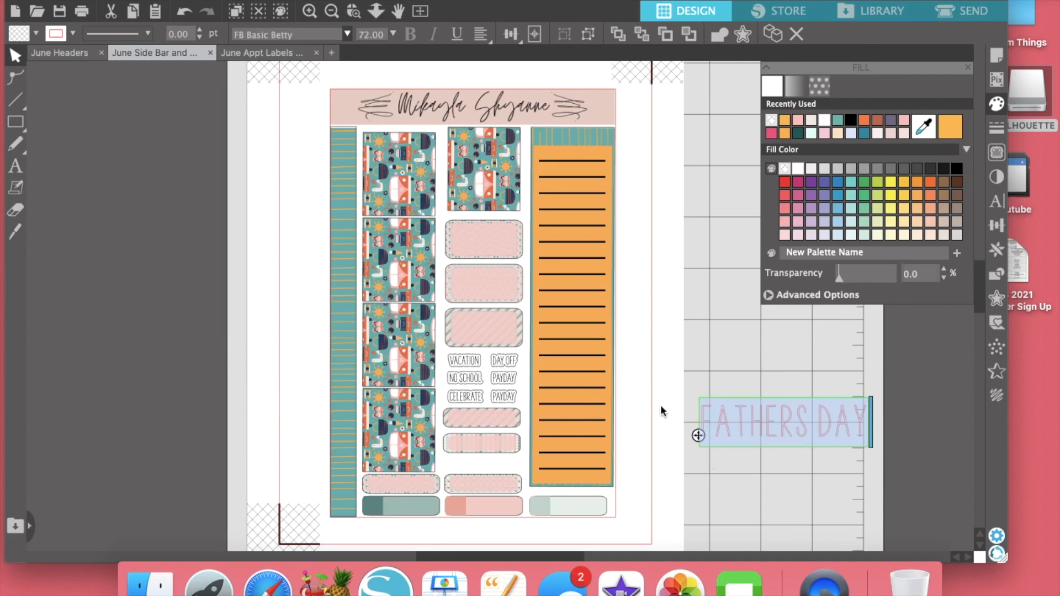
# Give the FATHERS DAY text a black fill and a transparent outline.
pyautogui.click(36, 33)
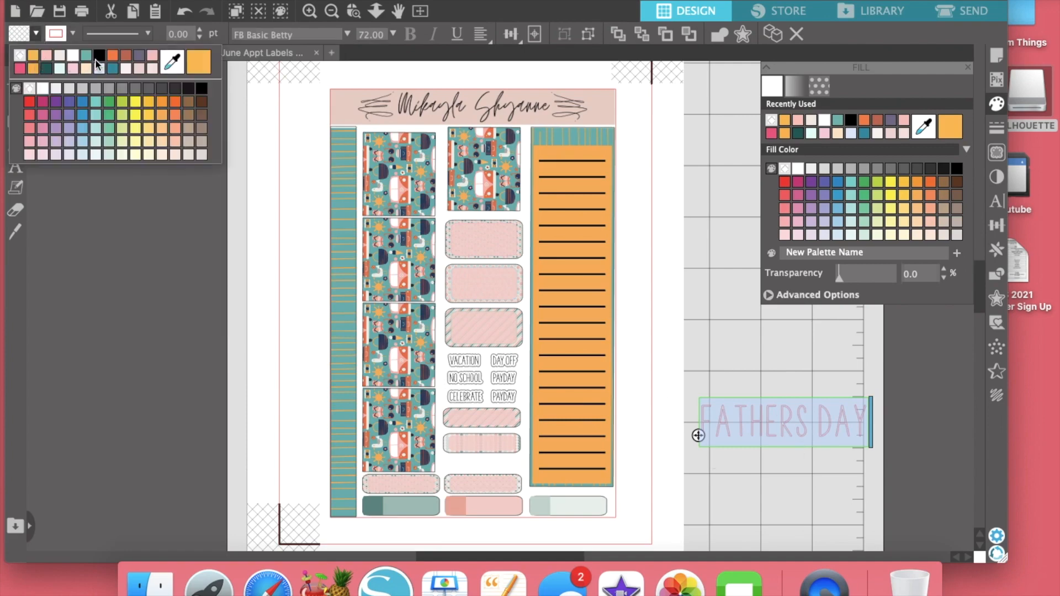
pyautogui.click(99, 58)
pyautogui.click(73, 33)
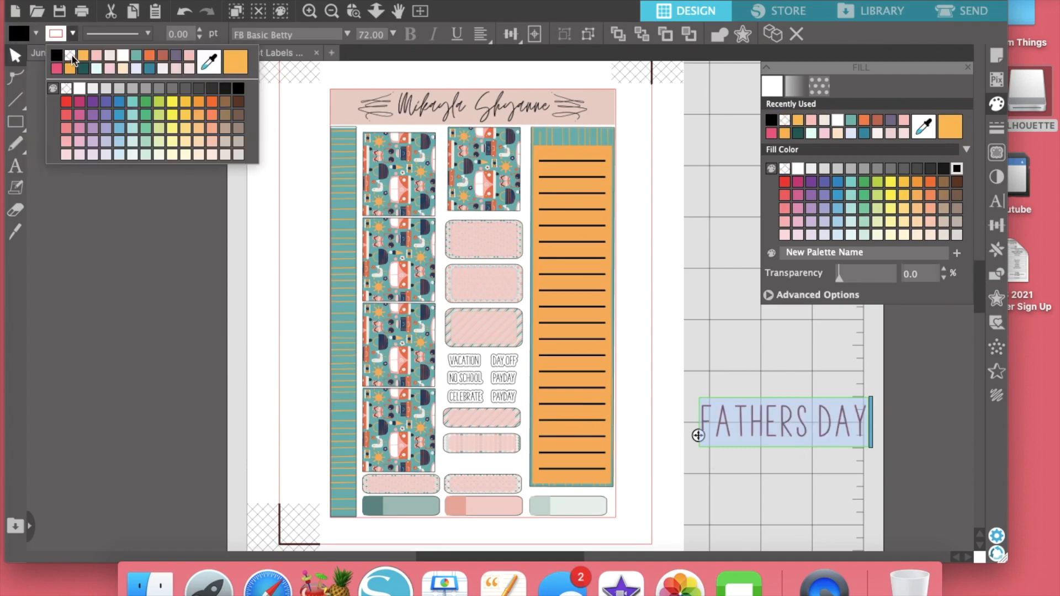
pyautogui.click(71, 57)
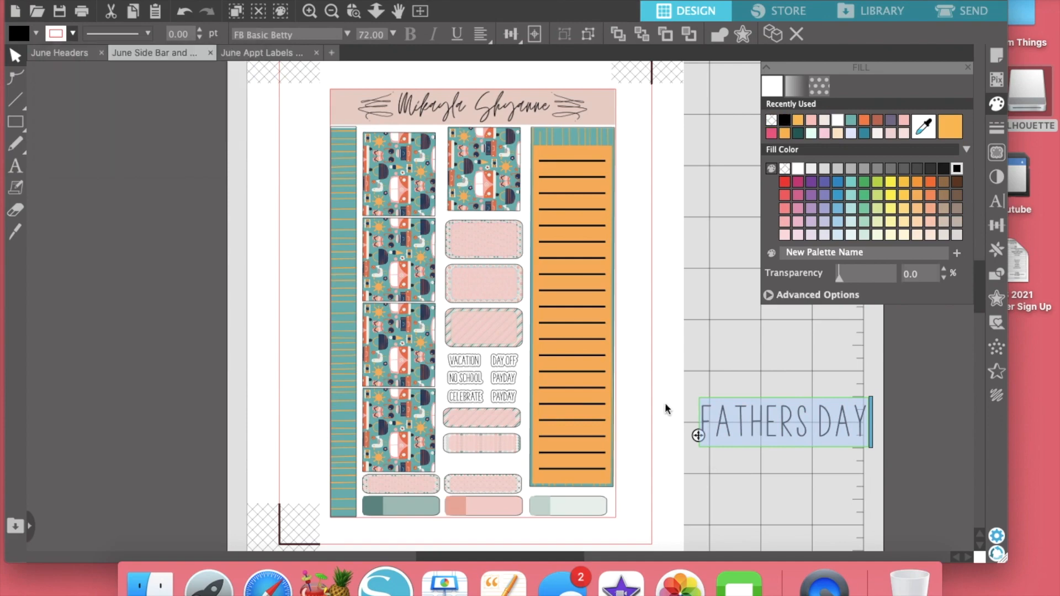
pyautogui.click(843, 479)
# Ungroup the FATHERS DAY text into separate letters and close up the spacing of DAY.
pyautogui.click(781, 435)
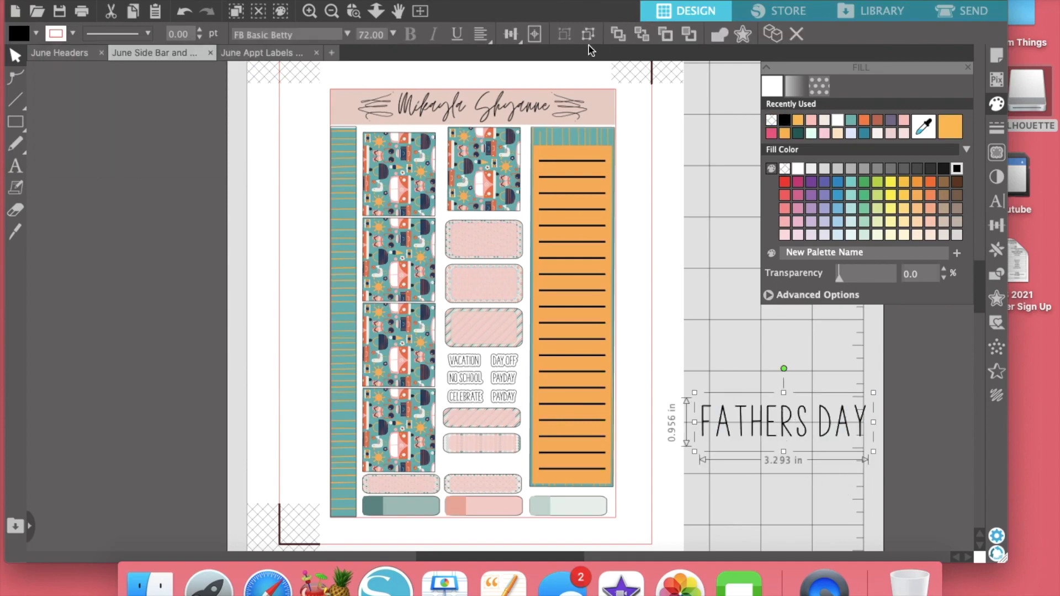
pyautogui.click(875, 457)
pyautogui.moveTo(865, 425); pyautogui.dragTo(827, 432)
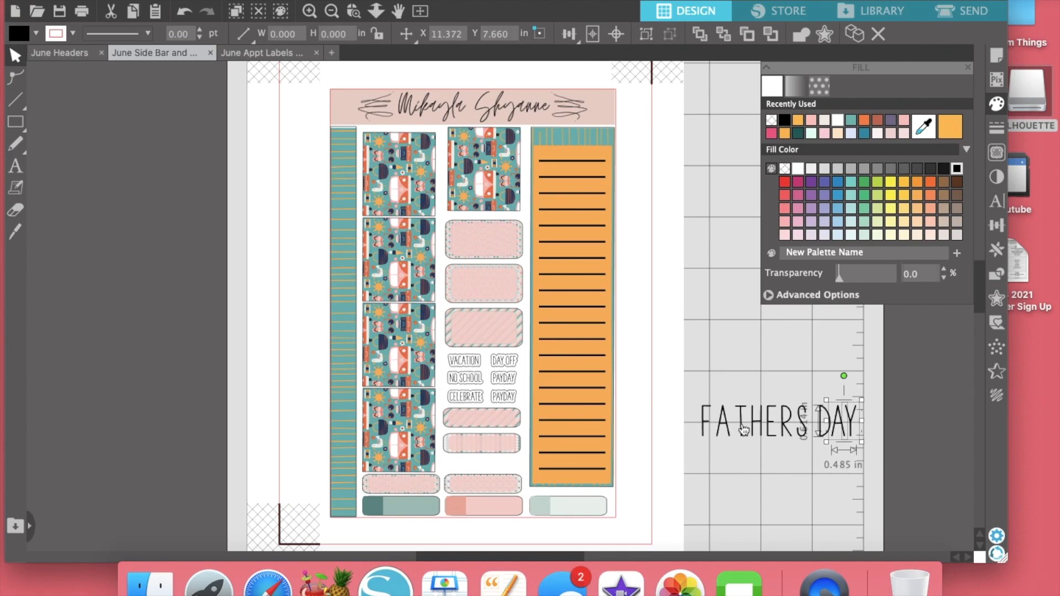
# Tighten the letter spacing of FATHERS by shifting its letters toward the F one after another.
pyautogui.click(801, 425)
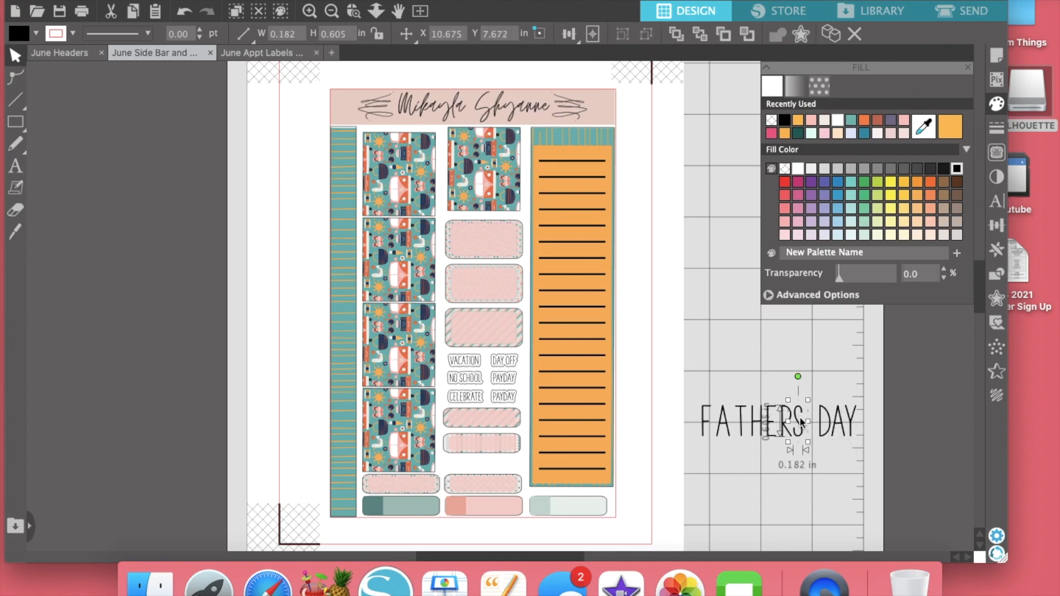
pyautogui.moveTo(801, 423); pyautogui.dragTo(801, 423)
pyautogui.keyDown('shift'); pyautogui.click(785, 432); pyautogui.keyUp('shift')
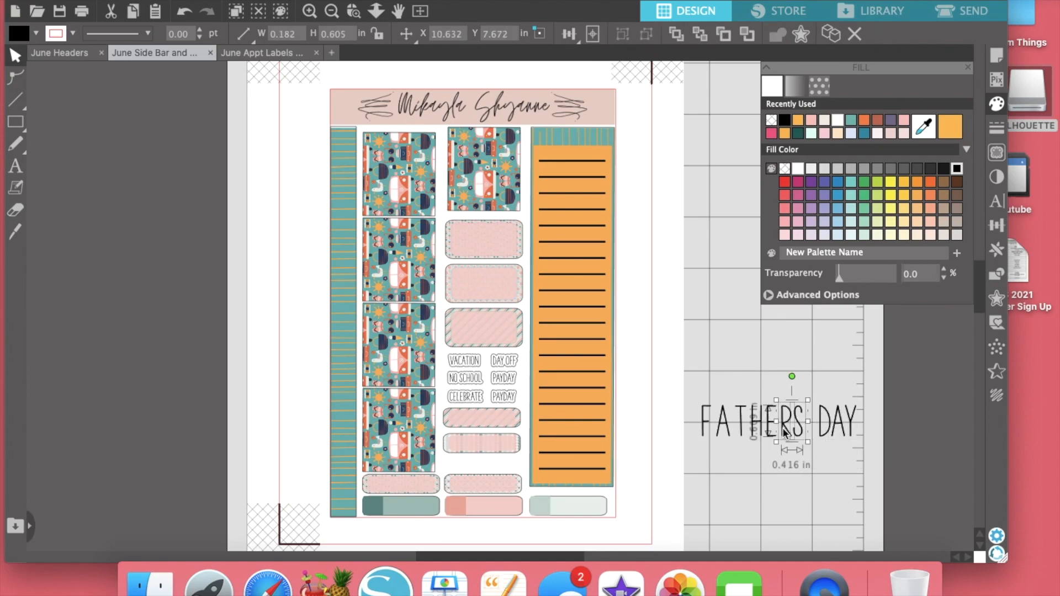
pyautogui.keyDown('shift'); pyautogui.click(766, 428); pyautogui.keyUp('shift')
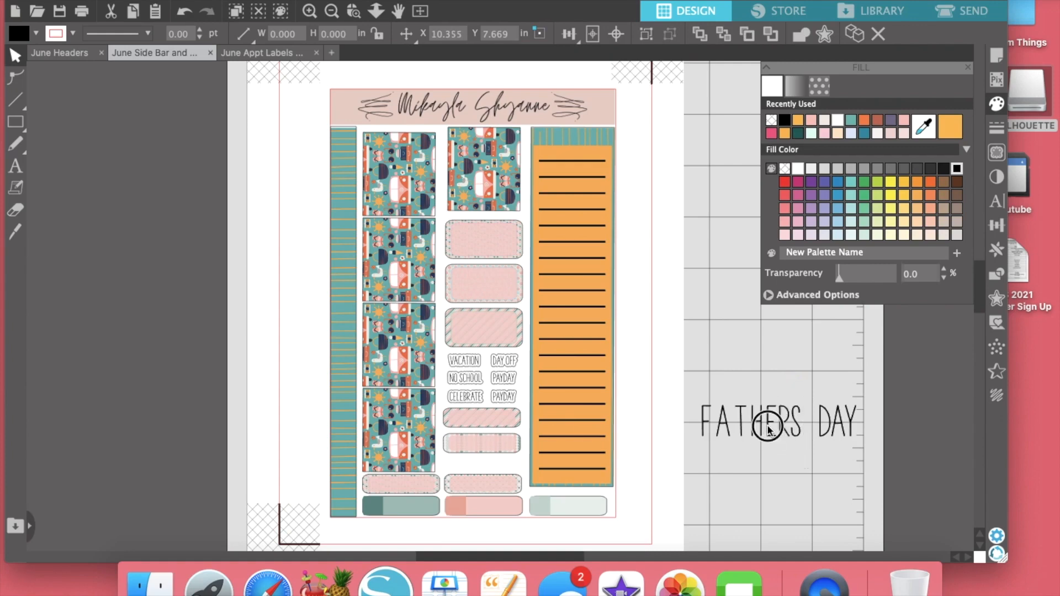
pyautogui.moveTo(784, 427); pyautogui.dragTo(781, 425)
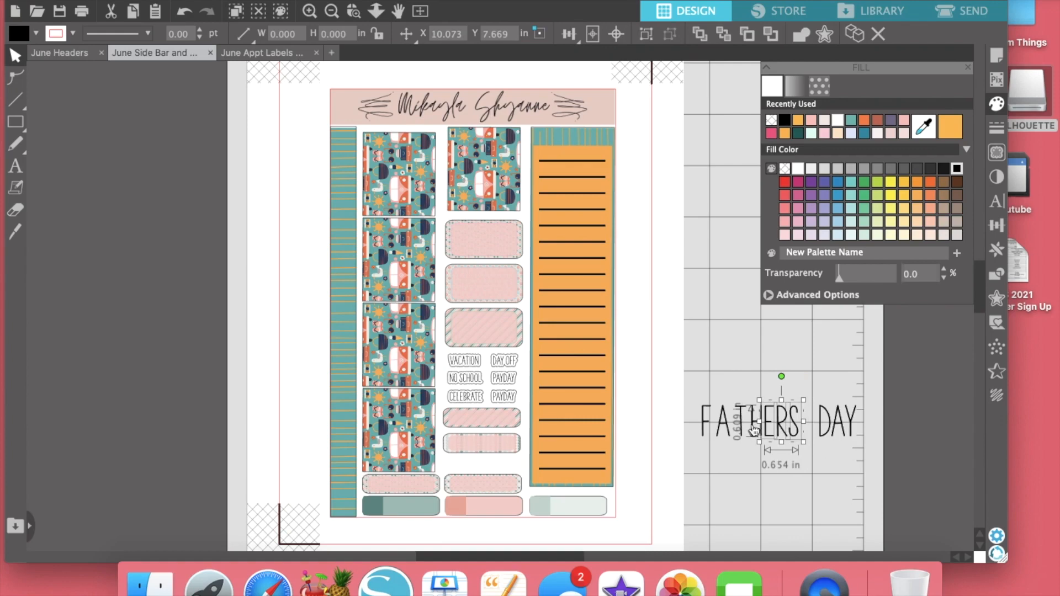
pyautogui.keyDown('shift'); pyautogui.click(755, 429); pyautogui.keyUp('shift')
pyautogui.keyDown('shift'); pyautogui.click(743, 429); pyautogui.keyUp('shift')
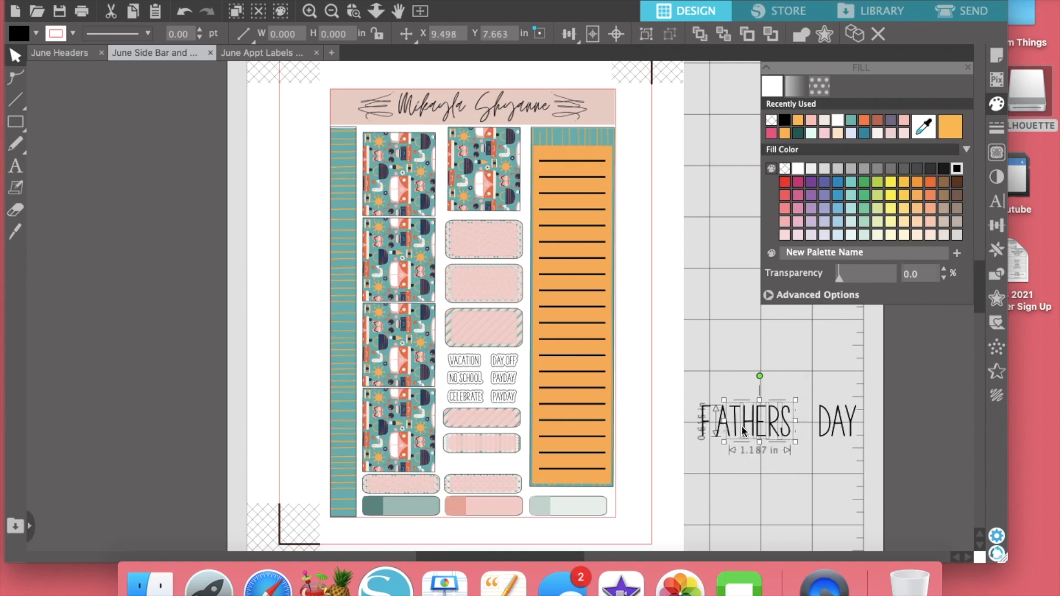
pyautogui.keyDown('shift'); pyautogui.click(720, 433); pyautogui.keyUp('shift')
pyautogui.press('Left')
pyautogui.press('Left')
pyautogui.press('Left')
pyautogui.press('Left')
pyautogui.press('Left')
pyautogui.press('Left')
pyautogui.press('Left')
pyautogui.press('Left')
pyautogui.press('Left')
pyautogui.press('Left')
pyautogui.press('Left')
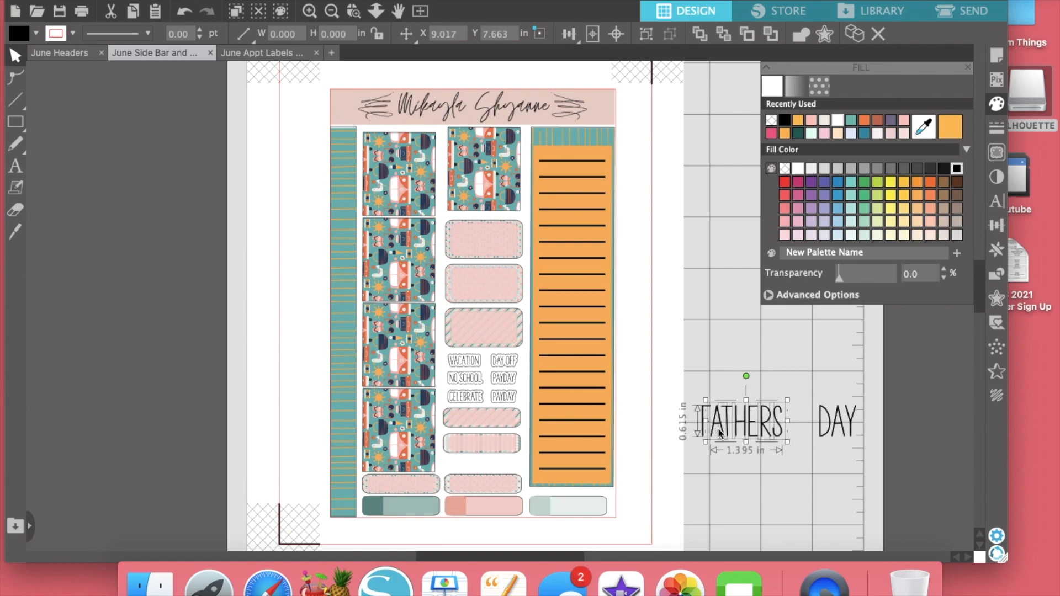
# Nudge the S of FATHERS slightly away from the R to even out the spacing.
pyautogui.click(718, 490)
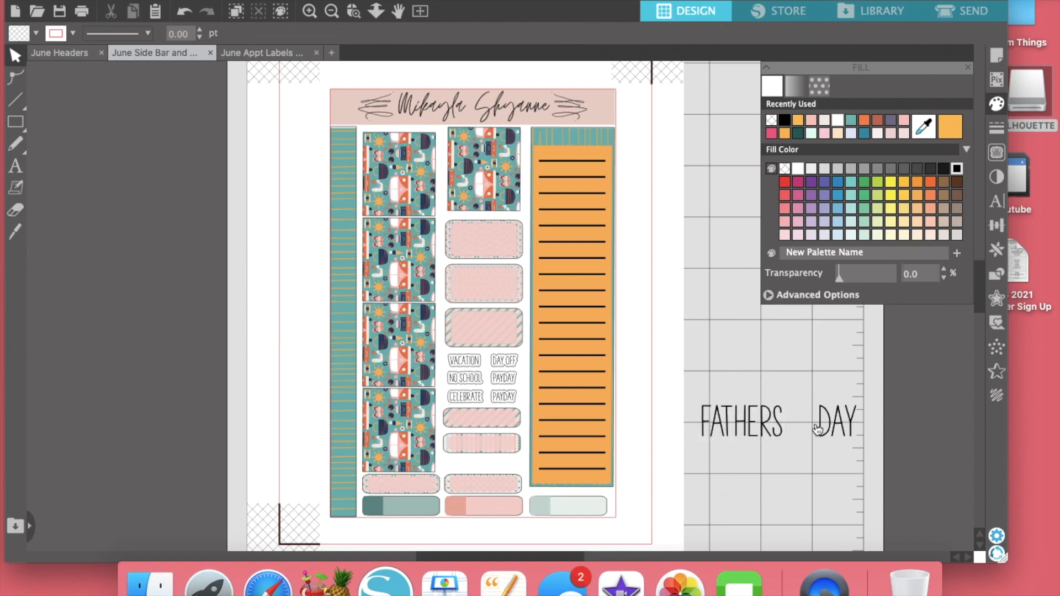
pyautogui.click(778, 427)
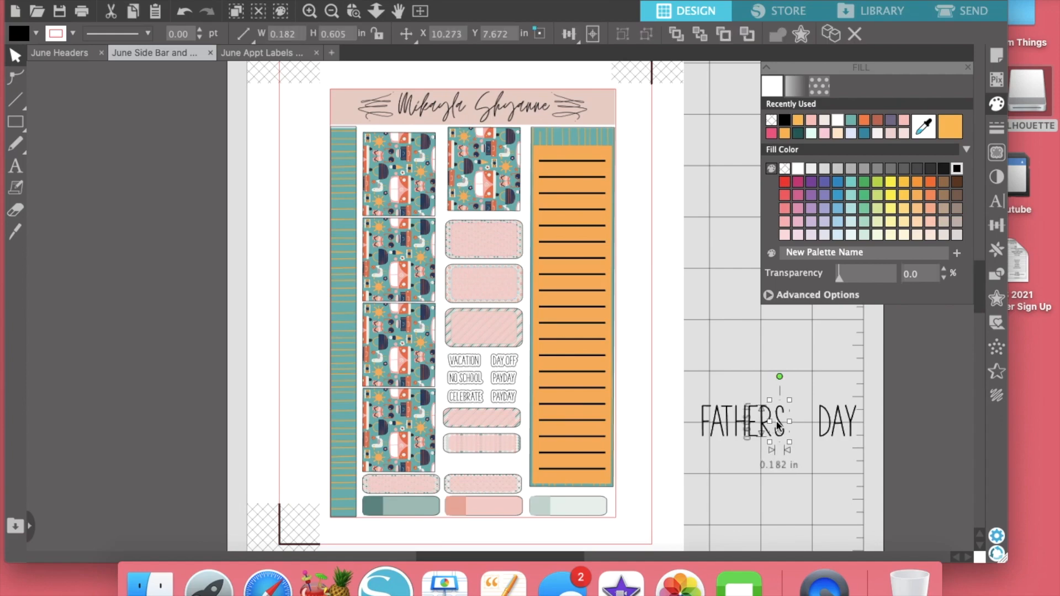
pyautogui.click(645, 286)
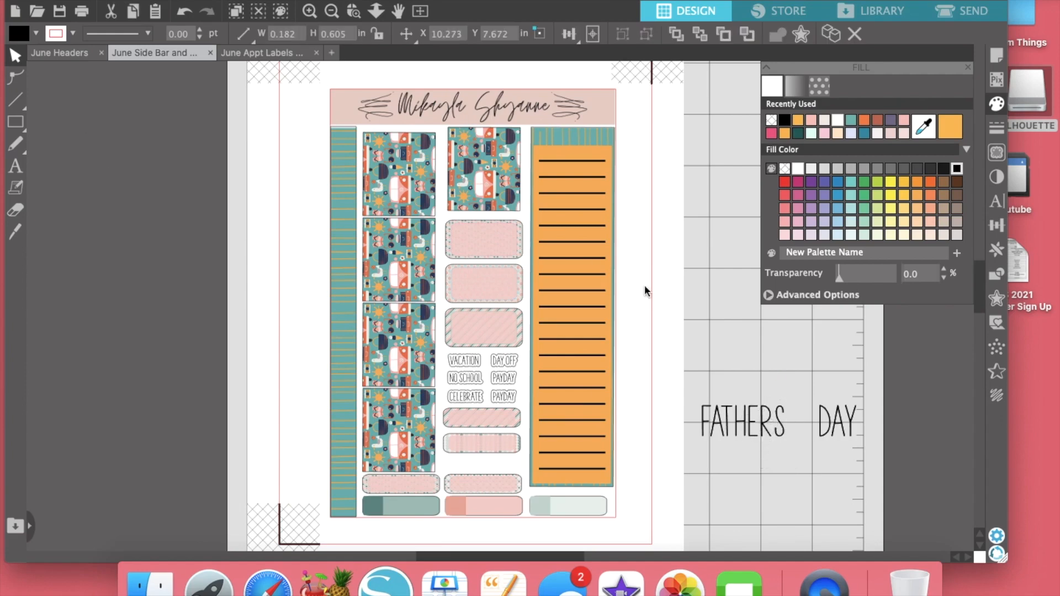
# Add an apostrophe as separate text below FATHERS DAY and set its font to FB Basic Betty.
pyautogui.click(17, 166)
pyautogui.click(747, 484)
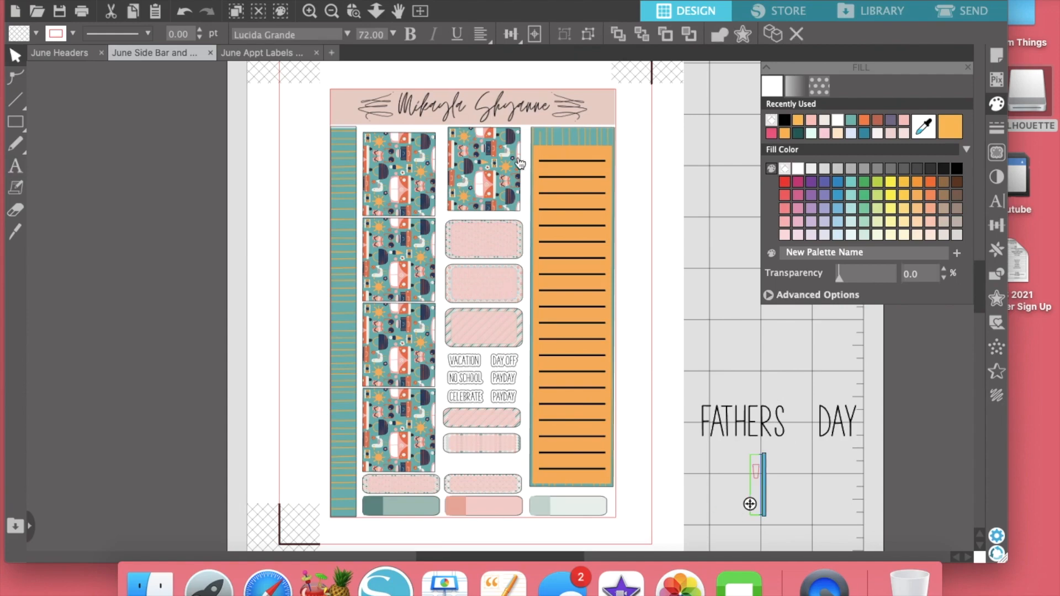
pyautogui.click(704, 353)
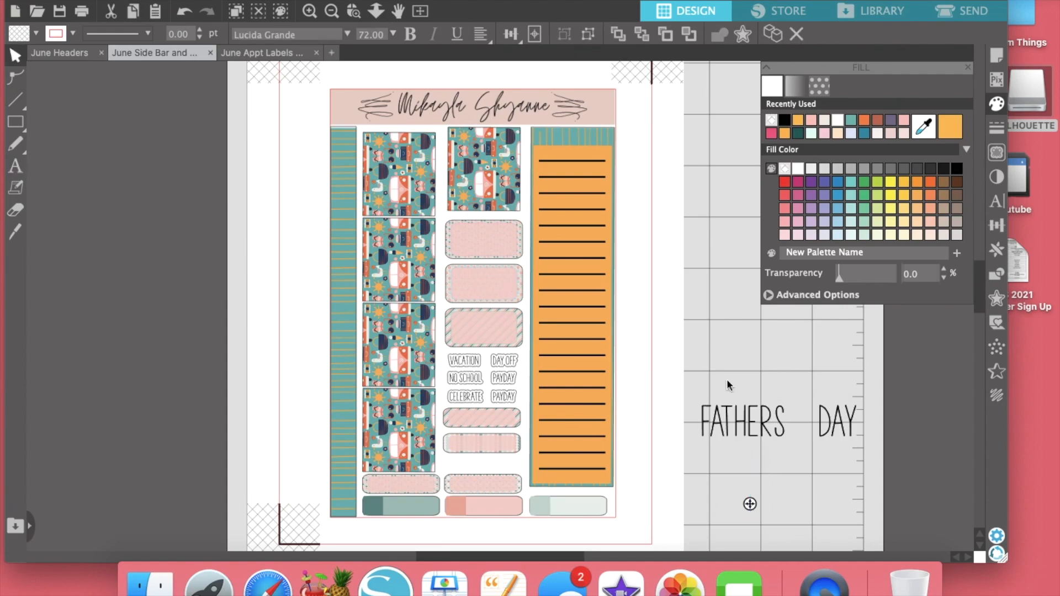
pyautogui.click(764, 456)
pyautogui.click(758, 476)
pyautogui.moveTo(759, 476); pyautogui.dragTo(736, 476)
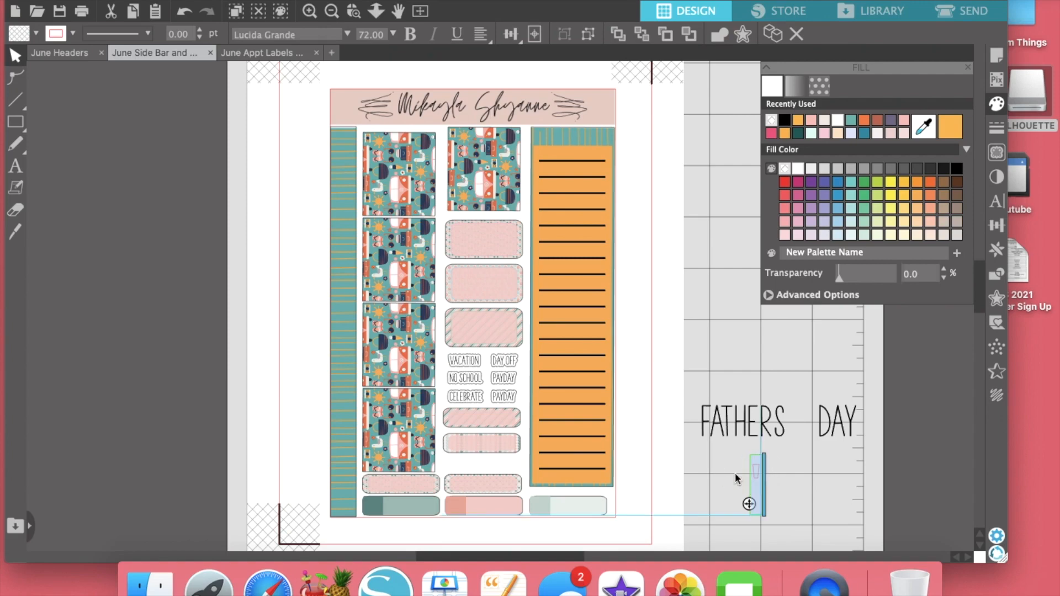
pyautogui.click(347, 35)
pyautogui.scroll(15, 274, 76)
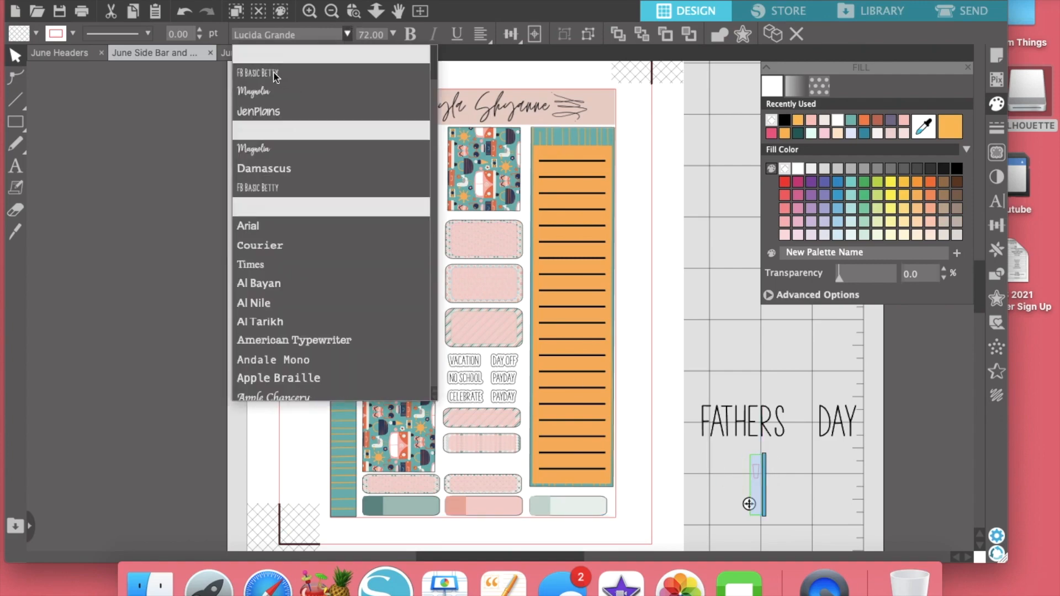
pyautogui.click(275, 73)
# Give the apostrophe a black fill and a transparent outline.
pyautogui.click(37, 34)
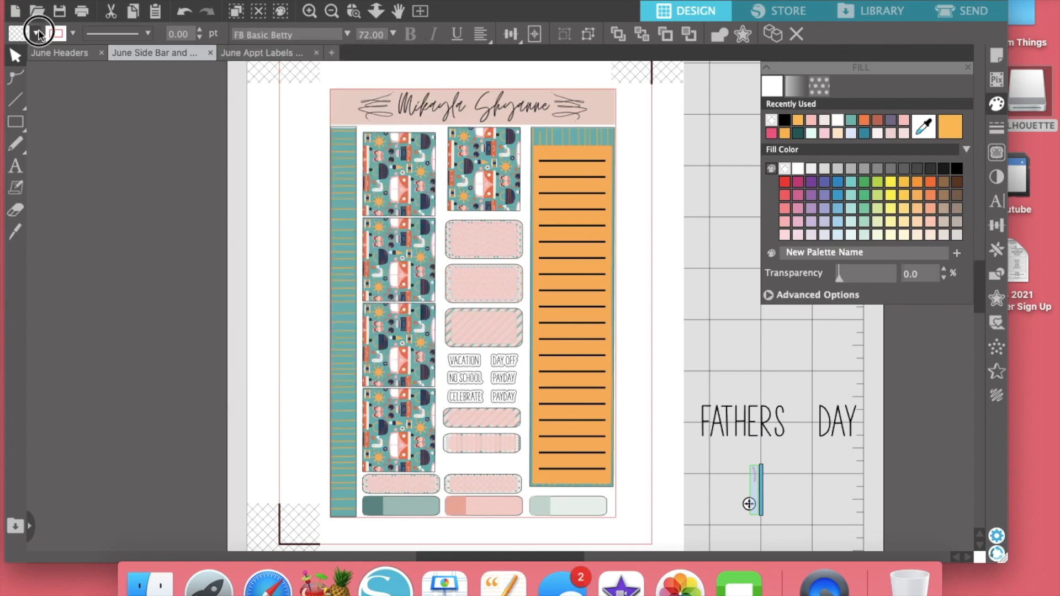
pyautogui.click(16, 55)
pyautogui.click(73, 33)
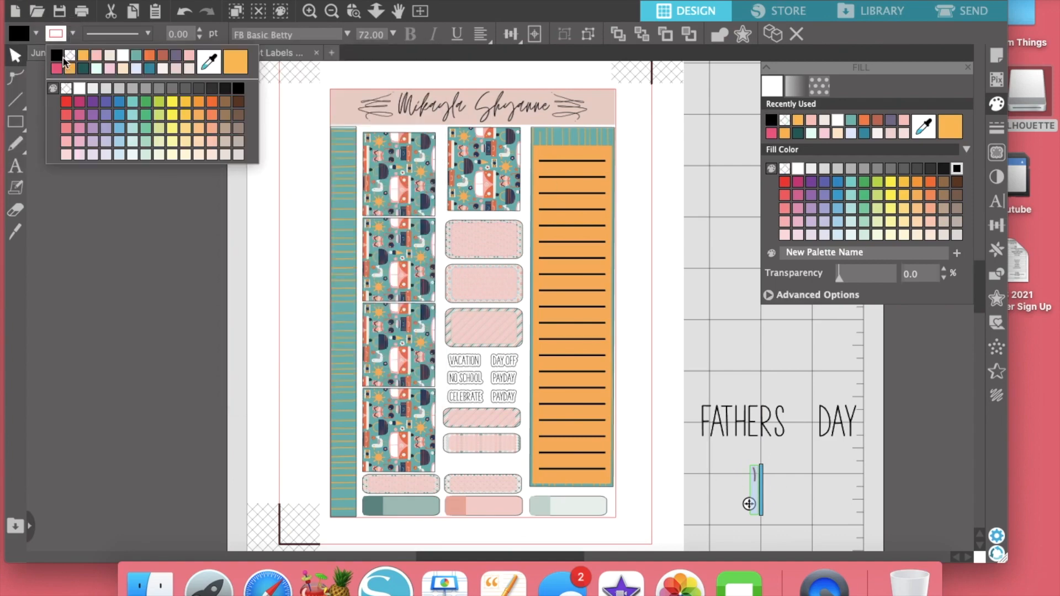
pyautogui.click(68, 55)
pyautogui.click(762, 485)
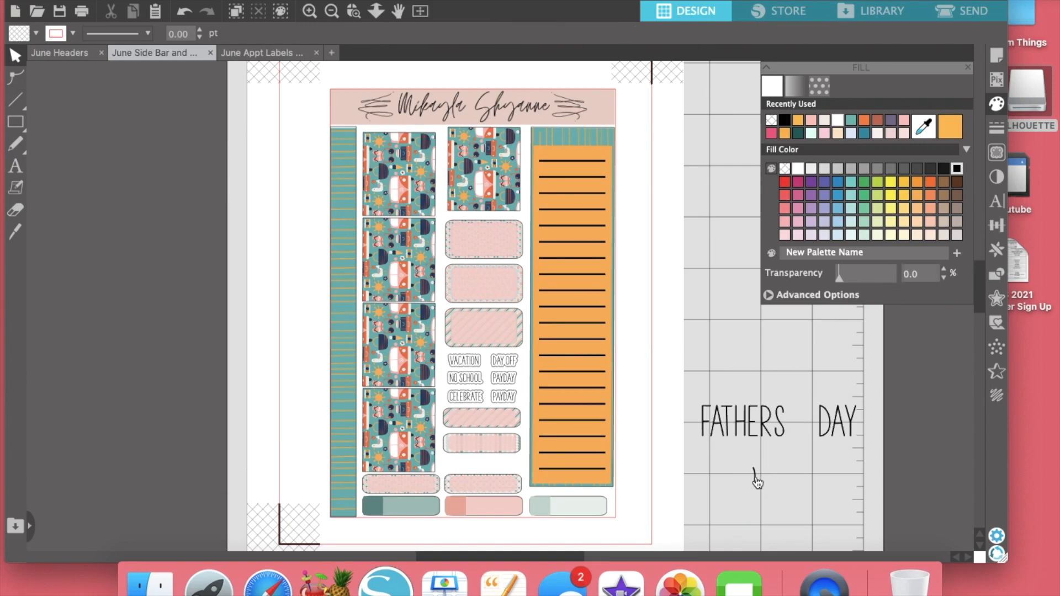
# Move the apostrophe up between the R and S so the word reads FATHER'S.
pyautogui.moveTo(756, 477); pyautogui.dragTo(785, 465)
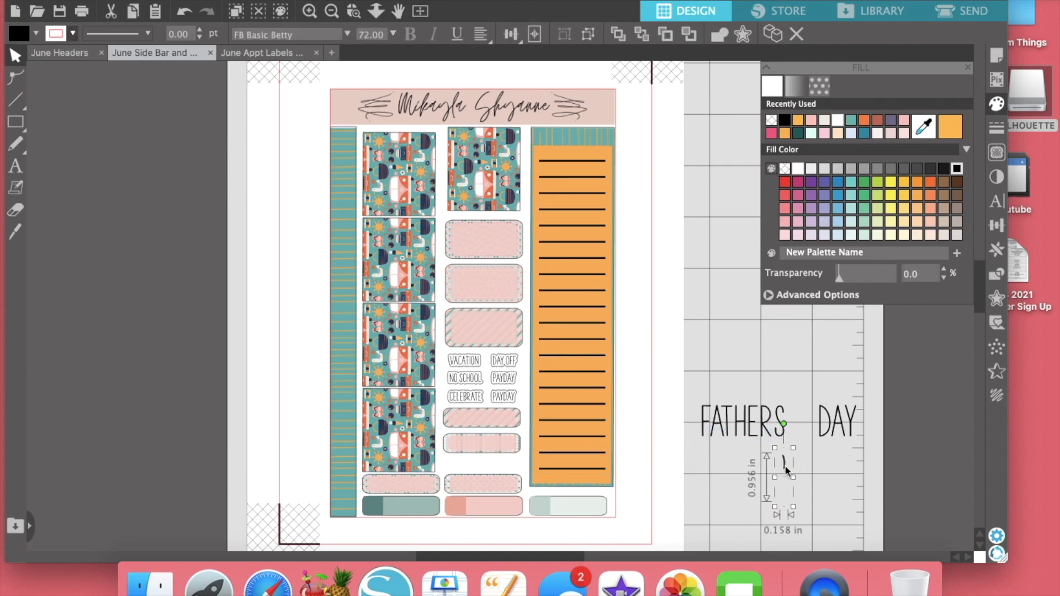
pyautogui.moveTo(793, 507); pyautogui.dragTo(775, 415)
pyautogui.click(823, 493)
# Shift the word DAY closer to FATHER'S to leave a normal word space.
pyautogui.click(858, 432)
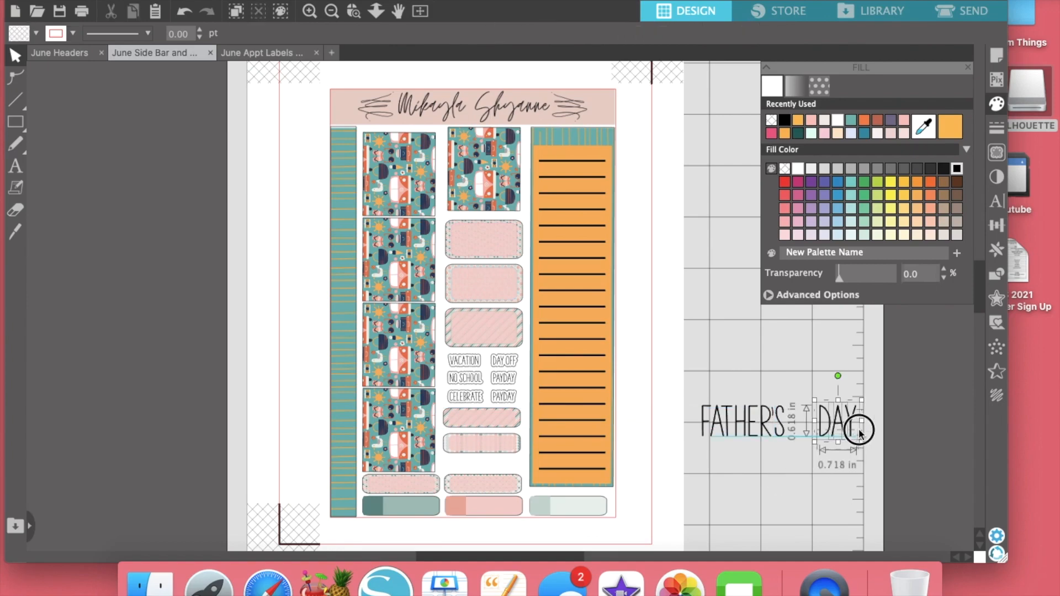
pyautogui.press('Left')
pyautogui.press('Left')
pyautogui.press('Left')
pyautogui.press('Left')
pyautogui.press('Left')
pyautogui.press('Left')
pyautogui.press('Left')
pyautogui.press('Left')
pyautogui.press('Left')
pyautogui.press('Left')
pyautogui.press('Left')
pyautogui.press('Left')
pyautogui.press('Left')
pyautogui.press('Left')
pyautogui.press('Left')
pyautogui.press('Left')
pyautogui.press('Left')
pyautogui.press('Left')
pyautogui.press('Left')
pyautogui.press('Left')
pyautogui.press('Left')
pyautogui.press('Left')
pyautogui.press('Left')
pyautogui.press('Left')
pyautogui.press('Left')
pyautogui.press('Left')
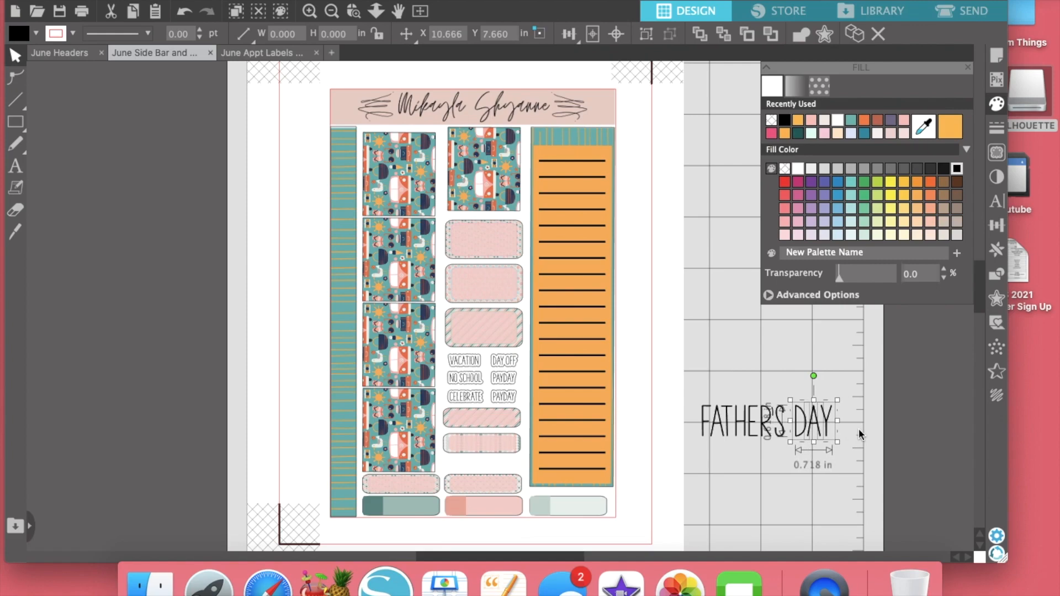
# Try scaling the selected FATHER'S DAY lettering to a height of 0.17 in, and undo the resize.
pyautogui.moveTo(857, 442); pyautogui.dragTo(695, 428)
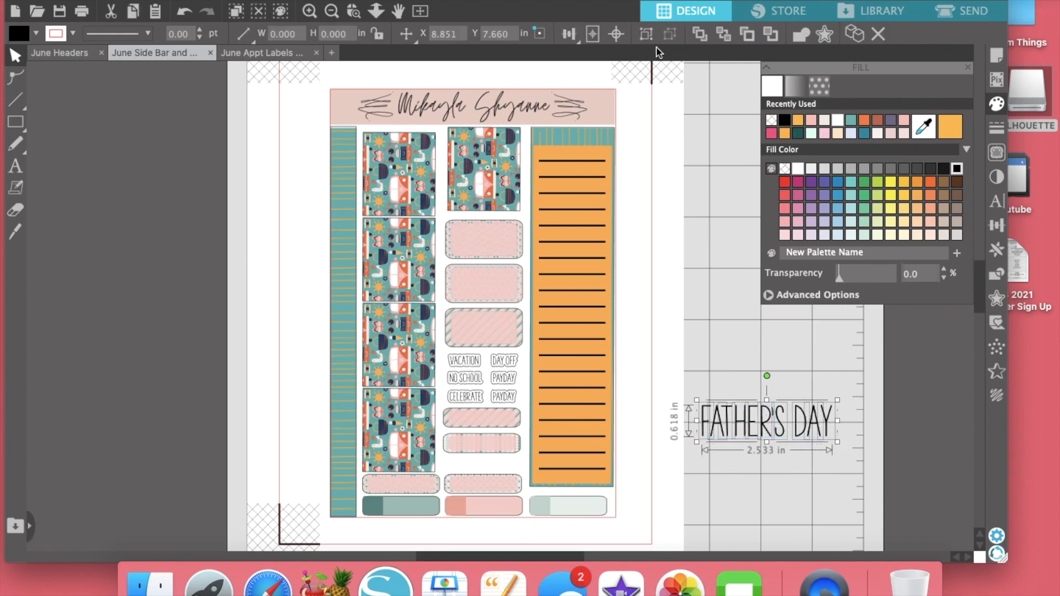
pyautogui.click(997, 298)
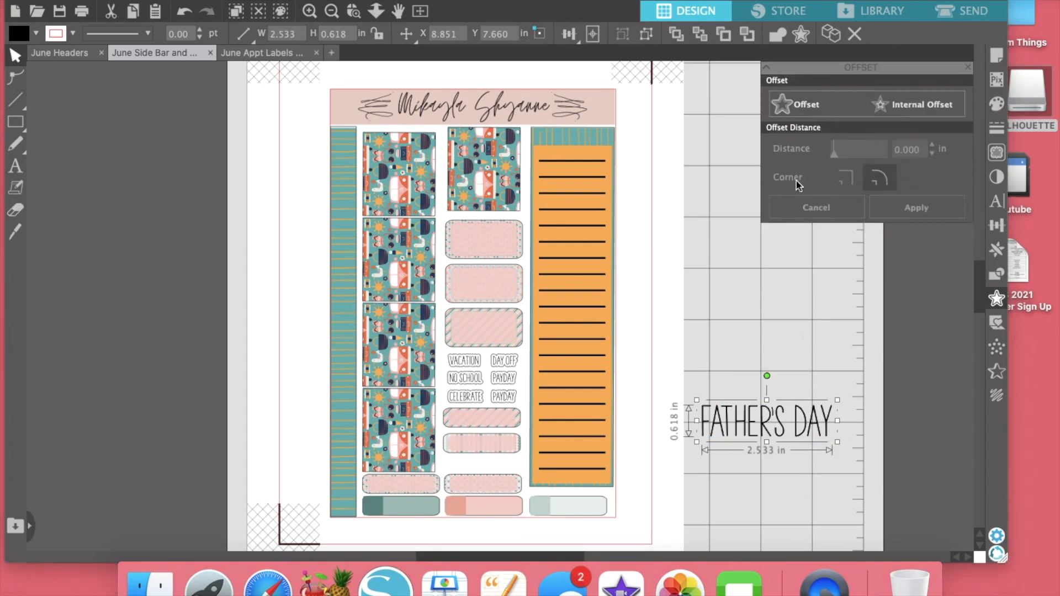
pyautogui.click(727, 440)
pyautogui.click(728, 427)
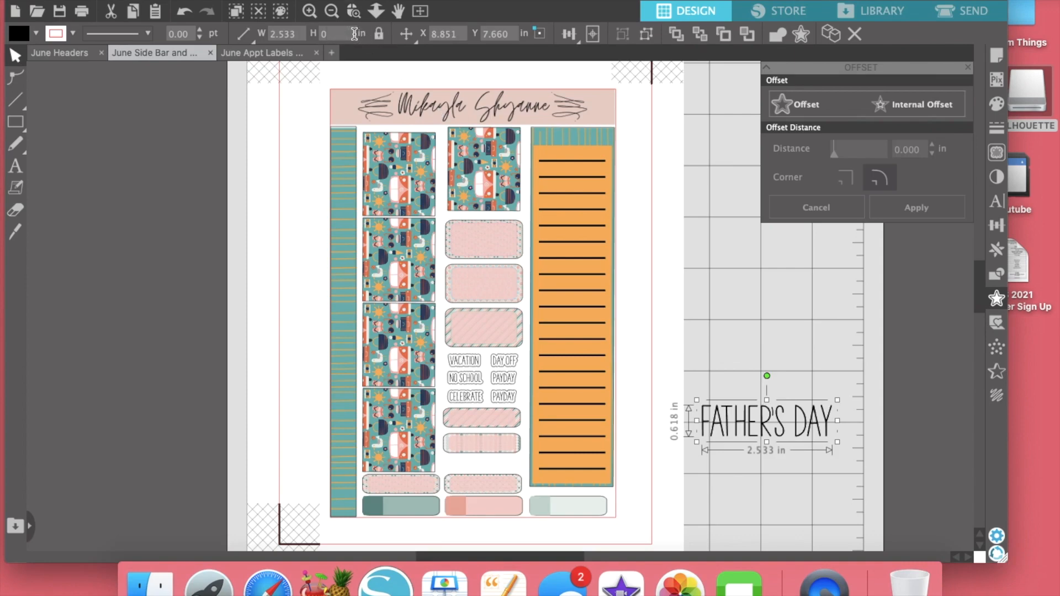
pyautogui.press('Return')
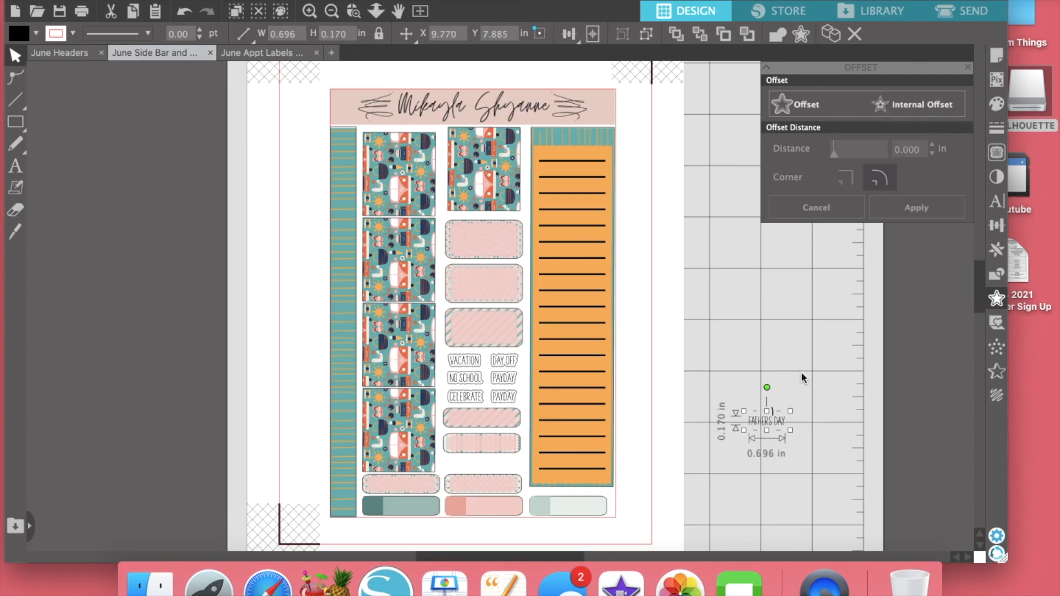
pyautogui.click(185, 11)
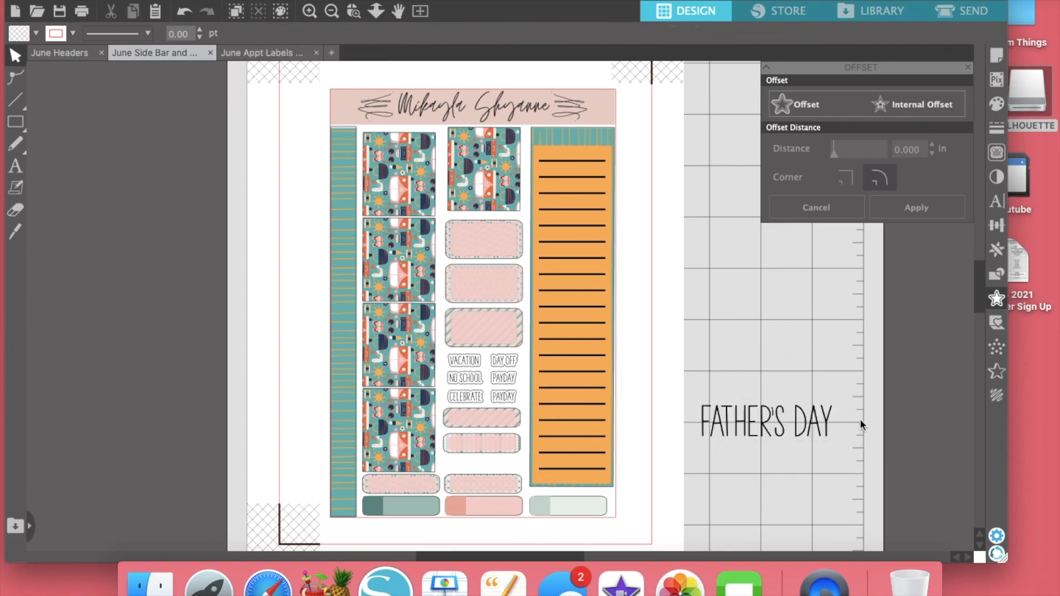
# Group the FATHER'S DAY lettering and set its height to 0.17 in.
pyautogui.click(860, 419)
pyautogui.click(755, 414)
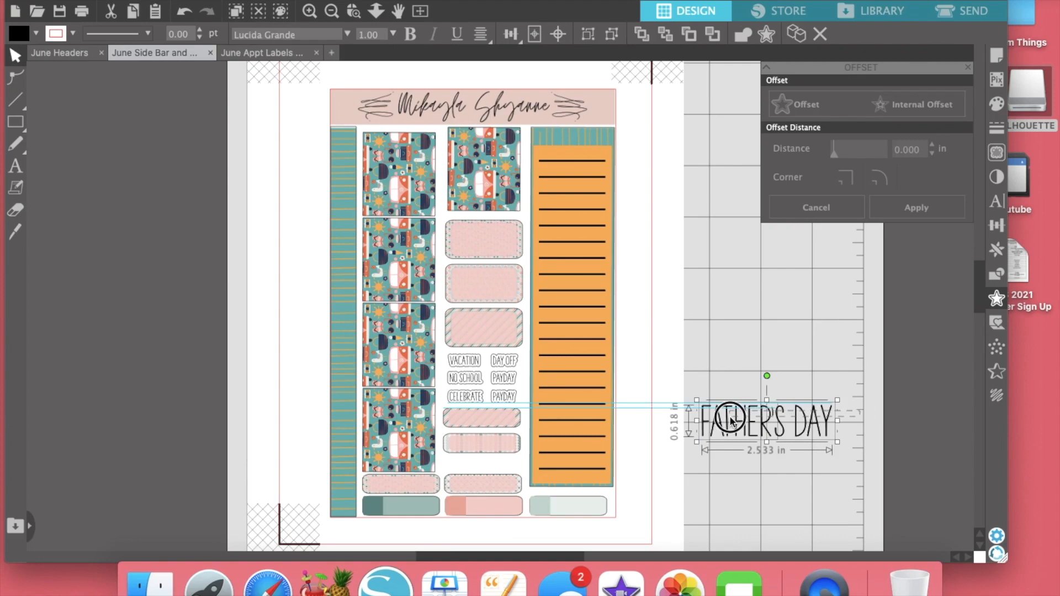
pyautogui.click(589, 34)
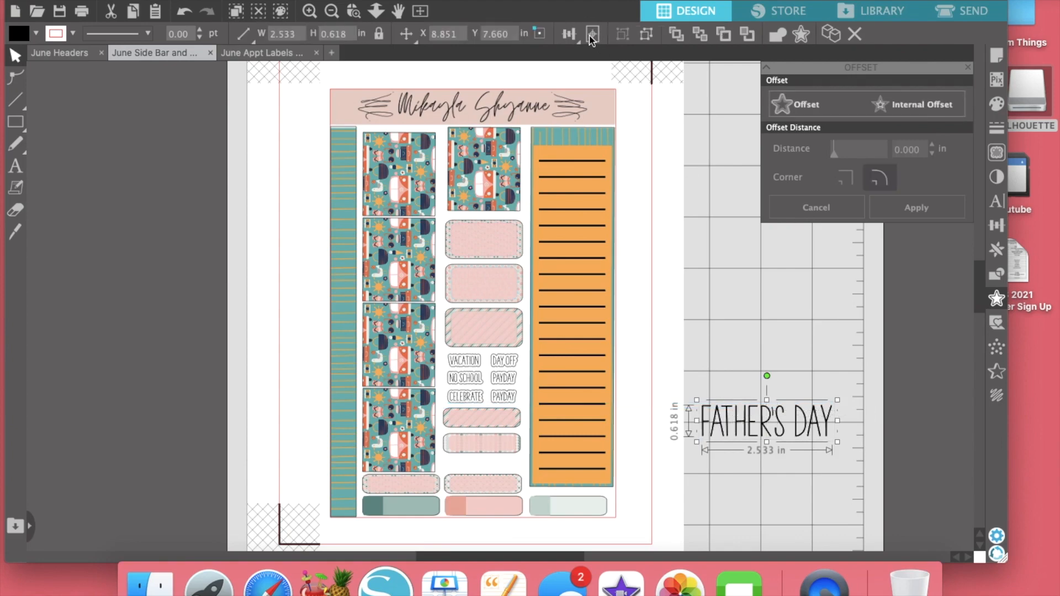
pyautogui.moveTo(322, 33); pyautogui.dragTo(303, 33)
pyautogui.write('1.7')
pyautogui.press('Return')
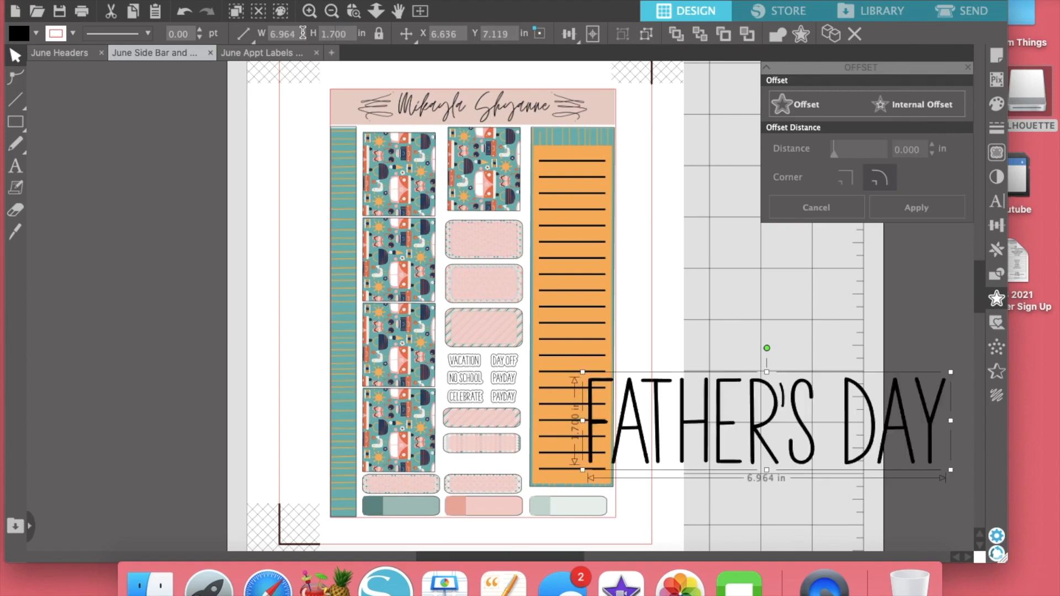
pyautogui.moveTo(354, 33); pyautogui.dragTo(241, 34)
pyautogui.write('0.17')
pyautogui.press('Return')
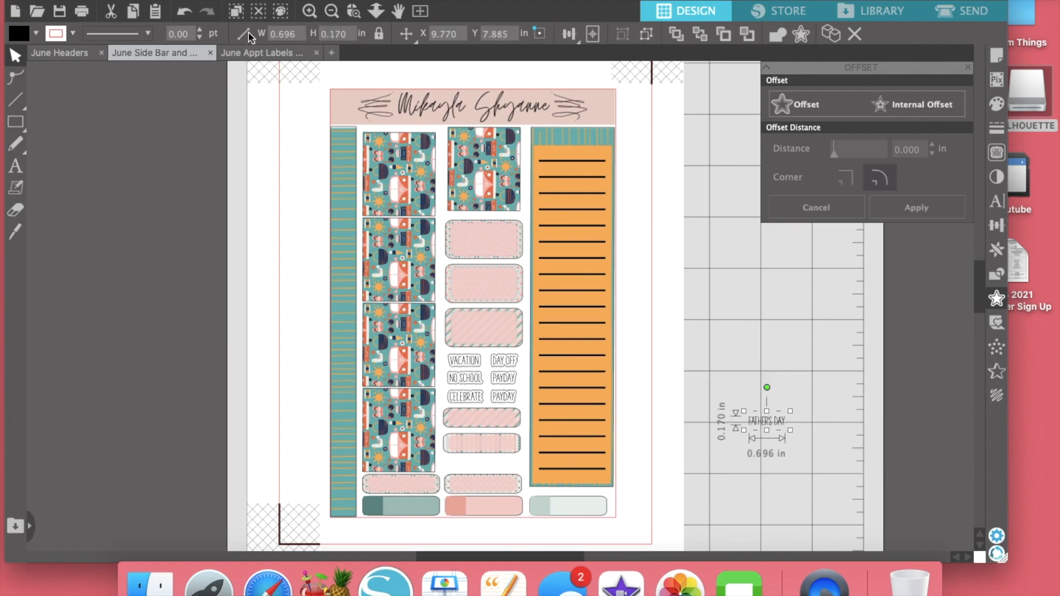
# Move the FATHER'S DAY lettering slightly and add an offset around it with a white fill and black outline.
pyautogui.click(756, 415)
pyautogui.moveTo(757, 418); pyautogui.dragTo(742, 399)
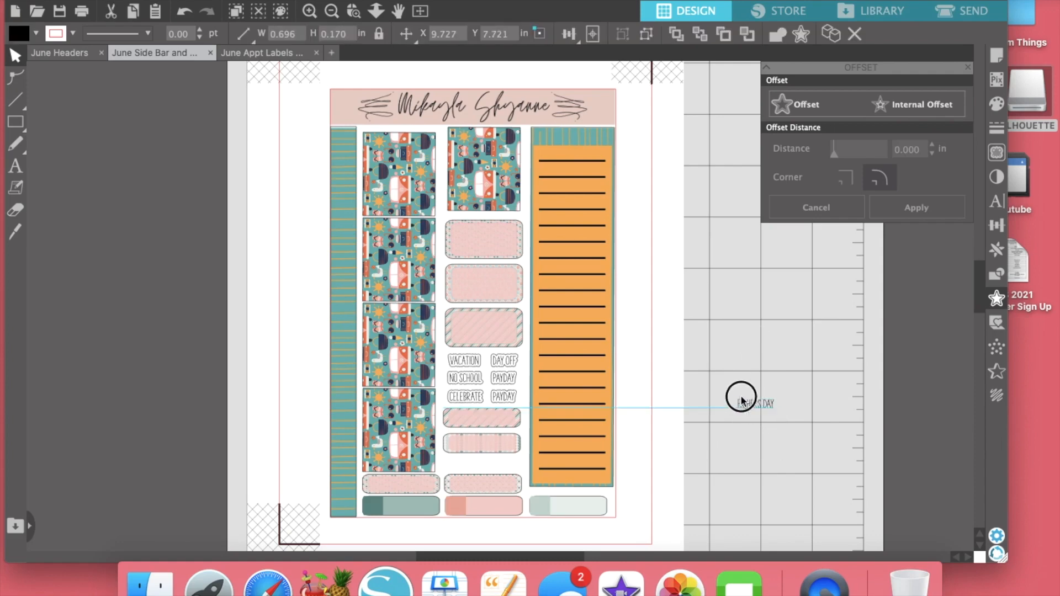
pyautogui.click(734, 399)
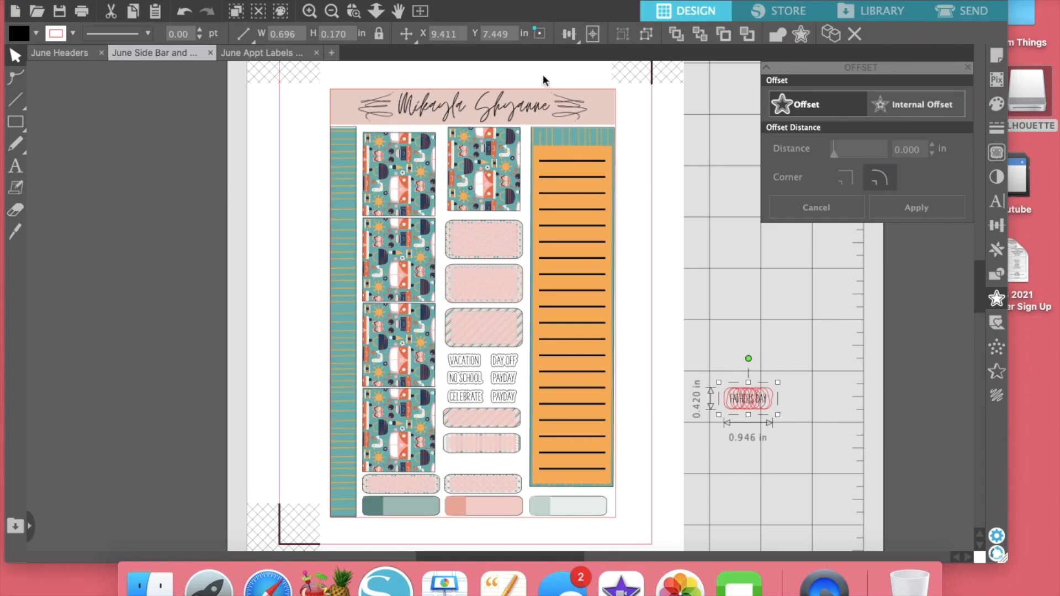
pyautogui.click(36, 34)
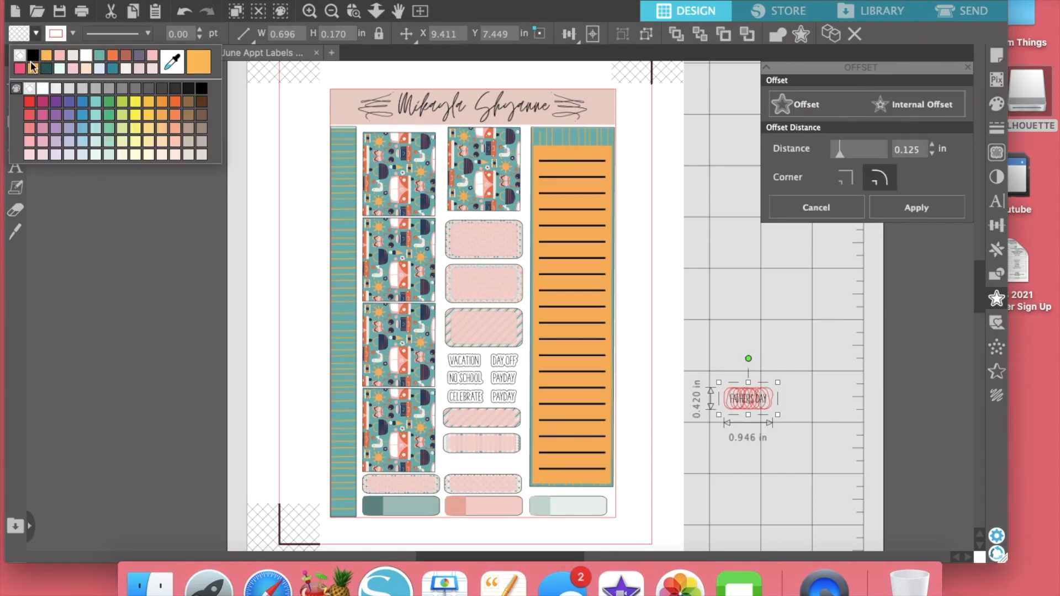
pyautogui.click(43, 89)
pyautogui.click(73, 33)
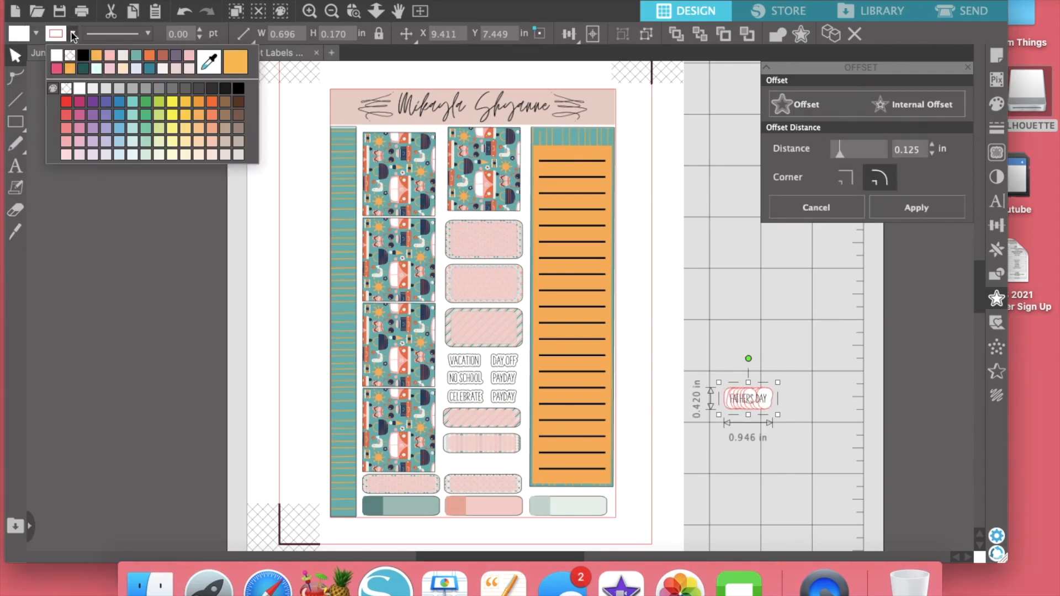
pyautogui.click(83, 54)
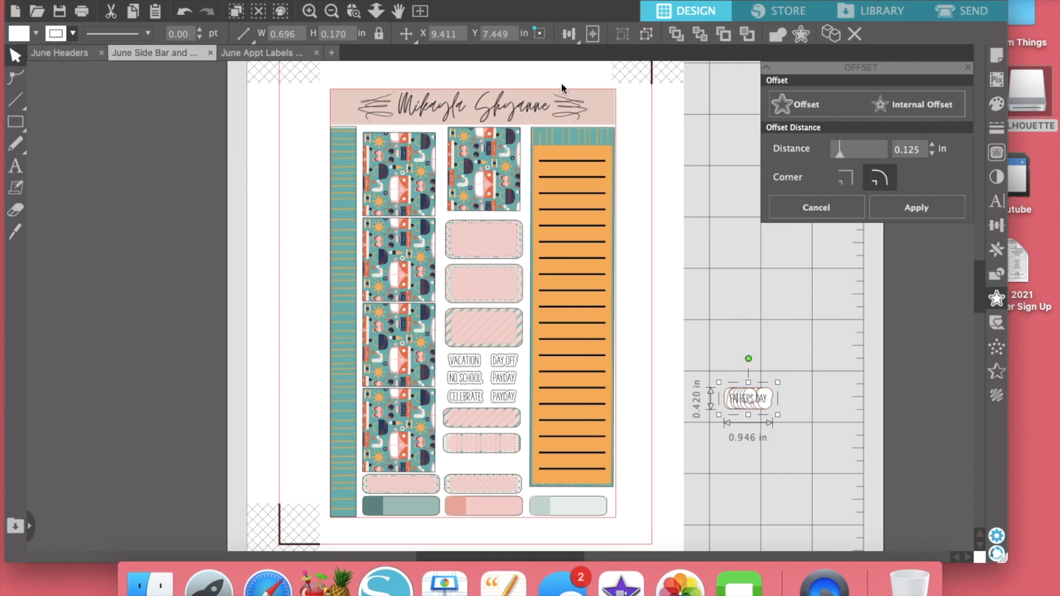
# Set the distance of the offset around FATHER'S DAY to 0.04 in.
pyautogui.click(921, 151)
pyautogui.press('BackSpace')
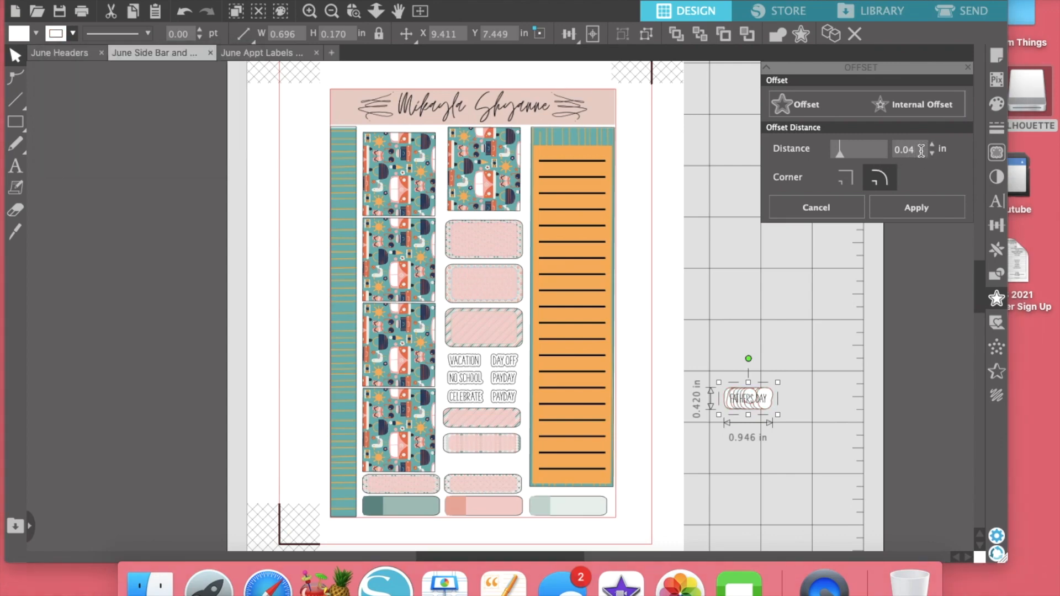
pyautogui.write('04')
pyautogui.press('Return')
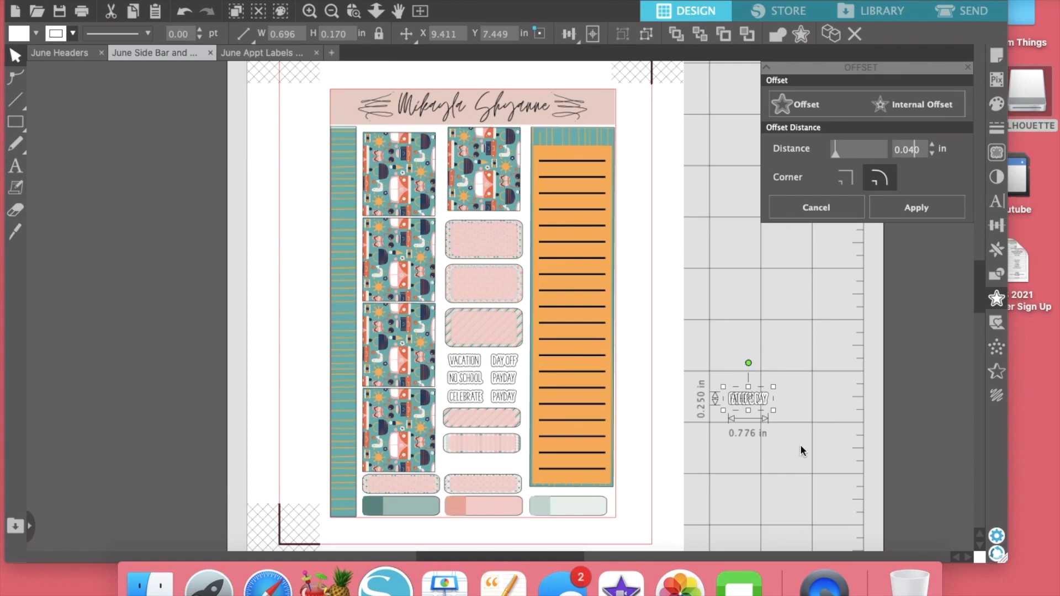
# Group the FATHER'S DAY lettering with its offset and place it on the striped pink label below CELEBRATE.
pyautogui.click(801, 450)
pyautogui.click(746, 399)
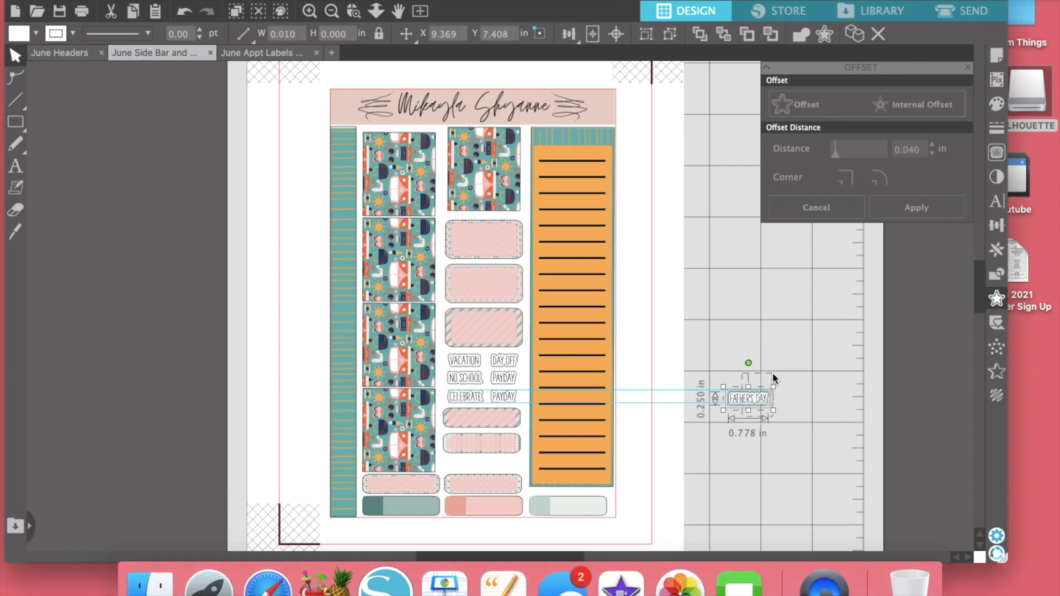
pyautogui.click(645, 36)
pyautogui.click(763, 416)
pyautogui.moveTo(758, 400); pyautogui.dragTo(492, 423)
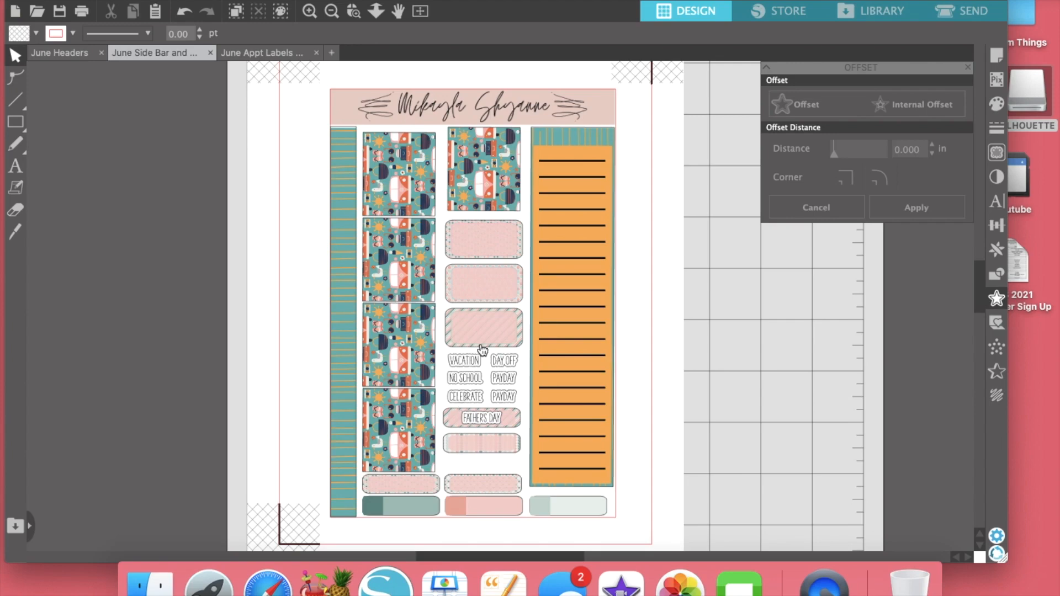
# Fill the outer frame of the uppermost pink rounded box with the coral vacation paper pattern.
pyautogui.click(489, 236)
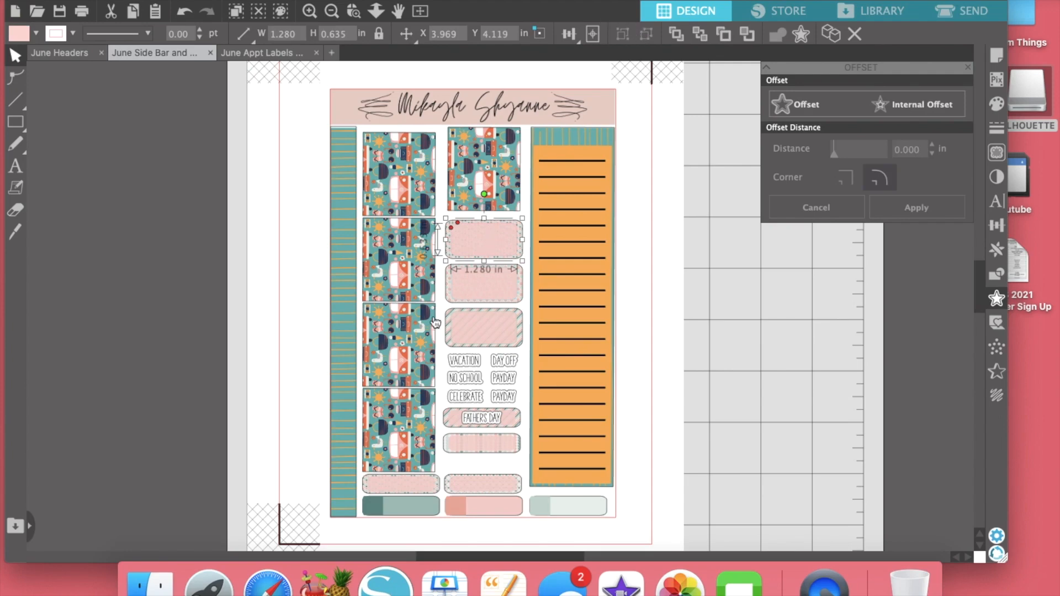
pyautogui.click(520, 233)
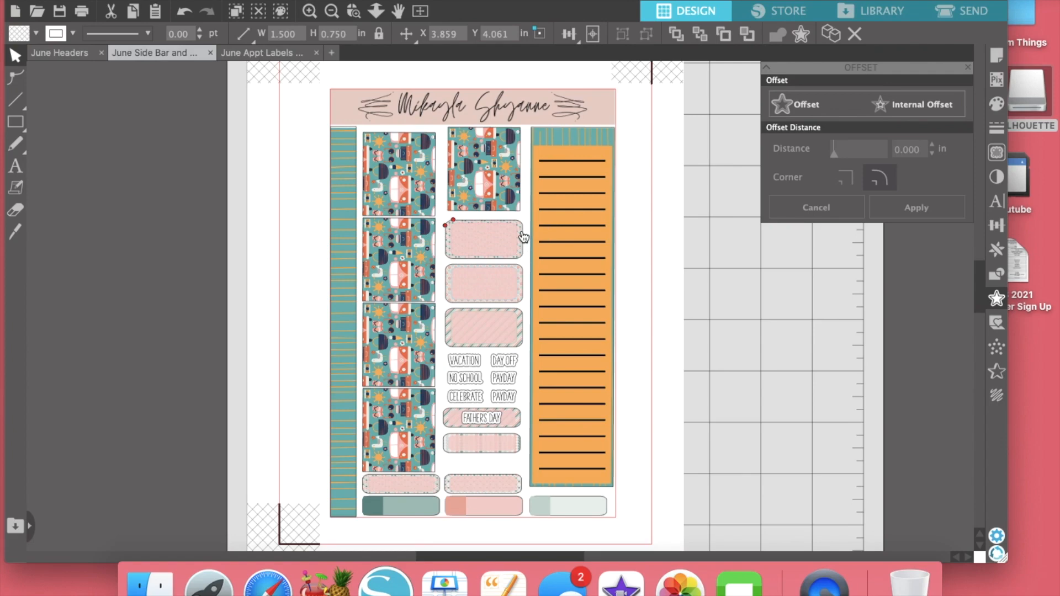
pyautogui.click(996, 103)
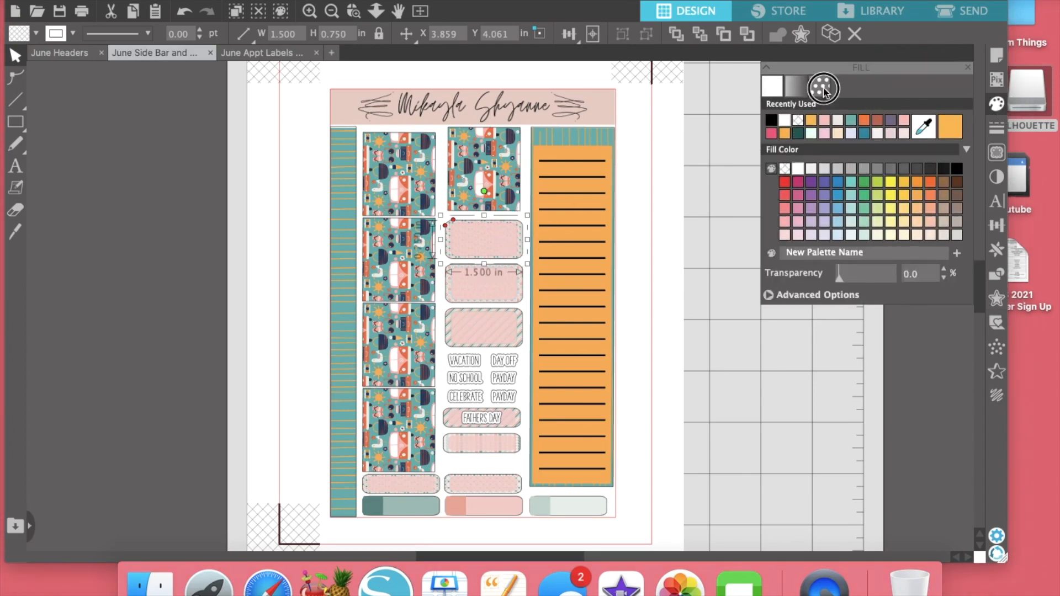
pyautogui.click(822, 87)
pyautogui.scroll(-5, 823, 174)
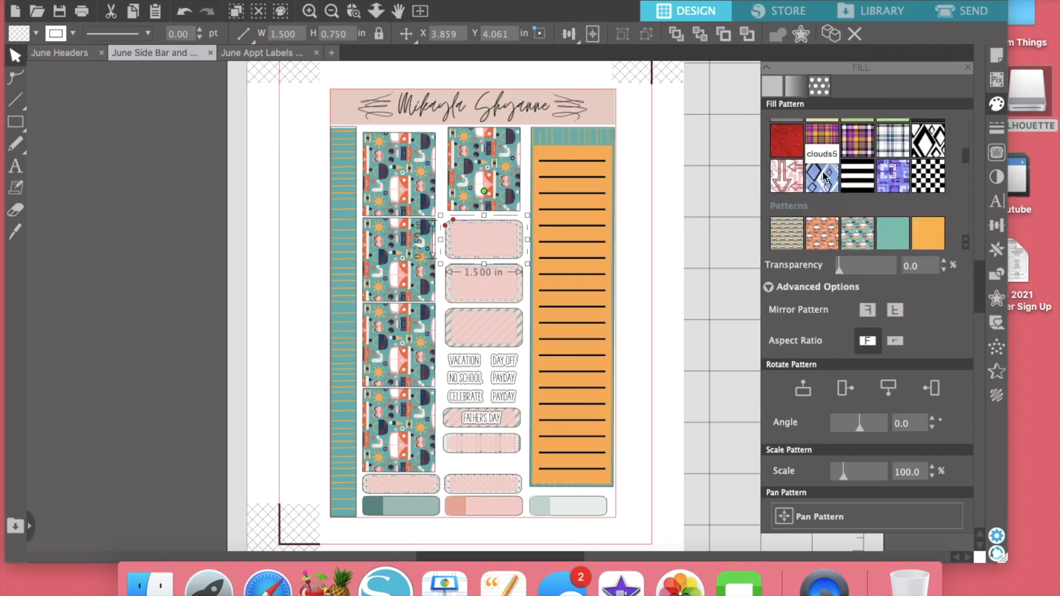
pyautogui.click(823, 177)
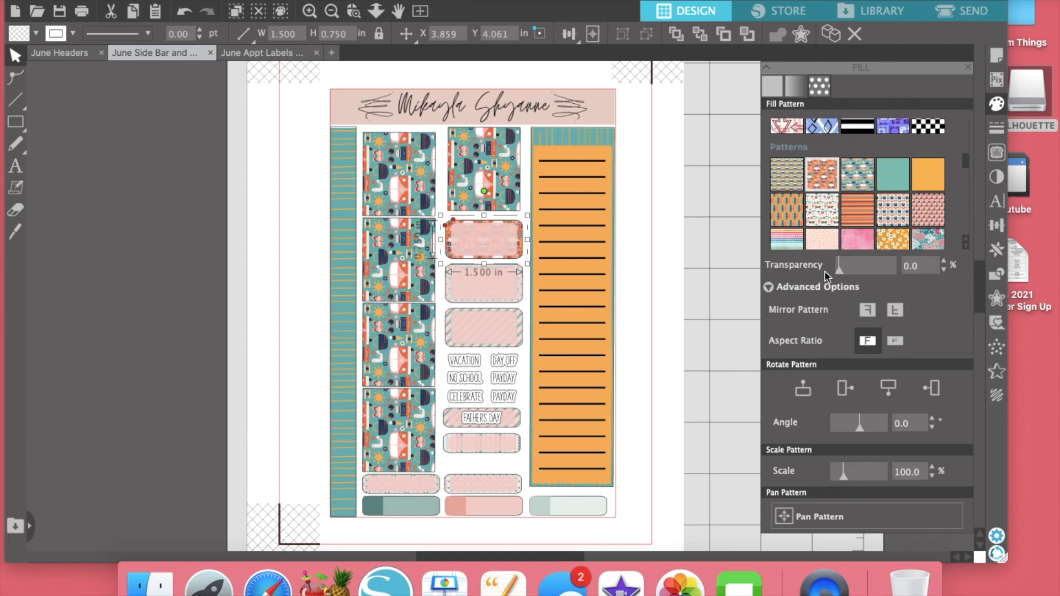
# Fill the second rounded box's frame with vacation paper-09 2 and the third's with the orange and teal leaf pattern.
pyautogui.click(522, 299)
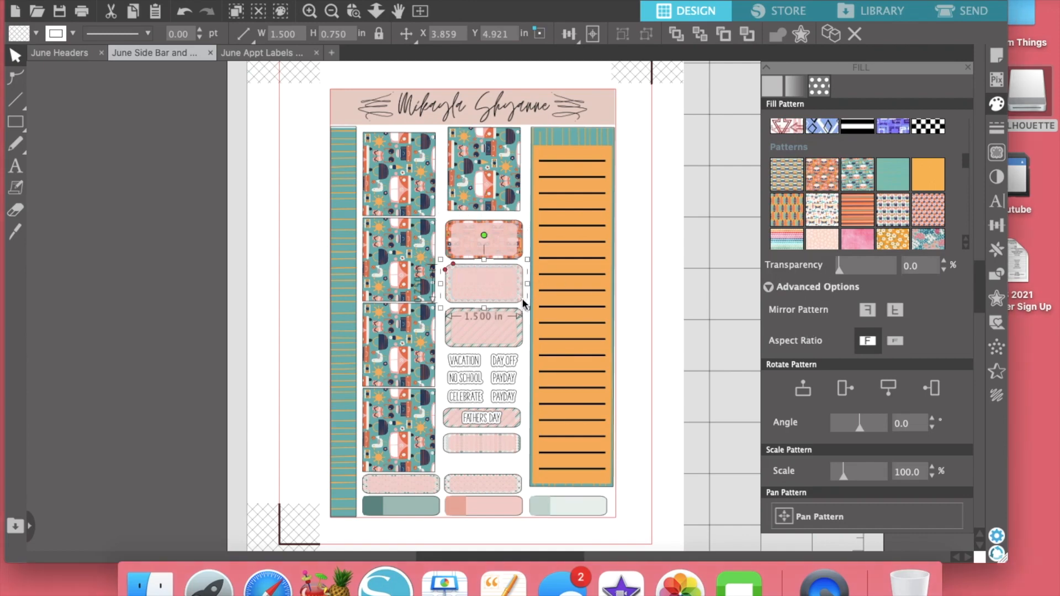
pyautogui.click(784, 186)
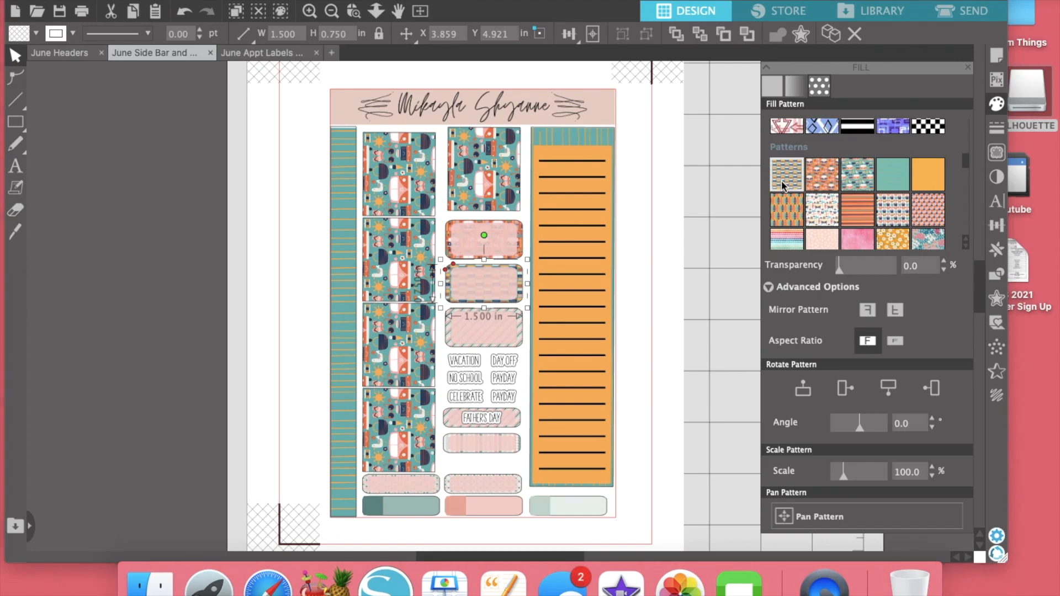
pyautogui.click(520, 330)
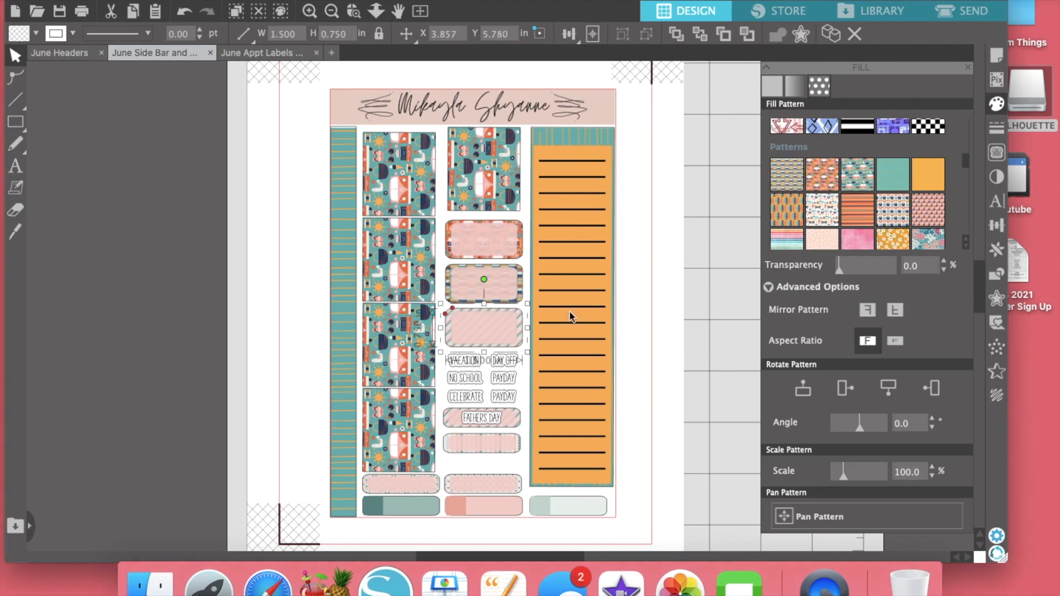
pyautogui.click(797, 209)
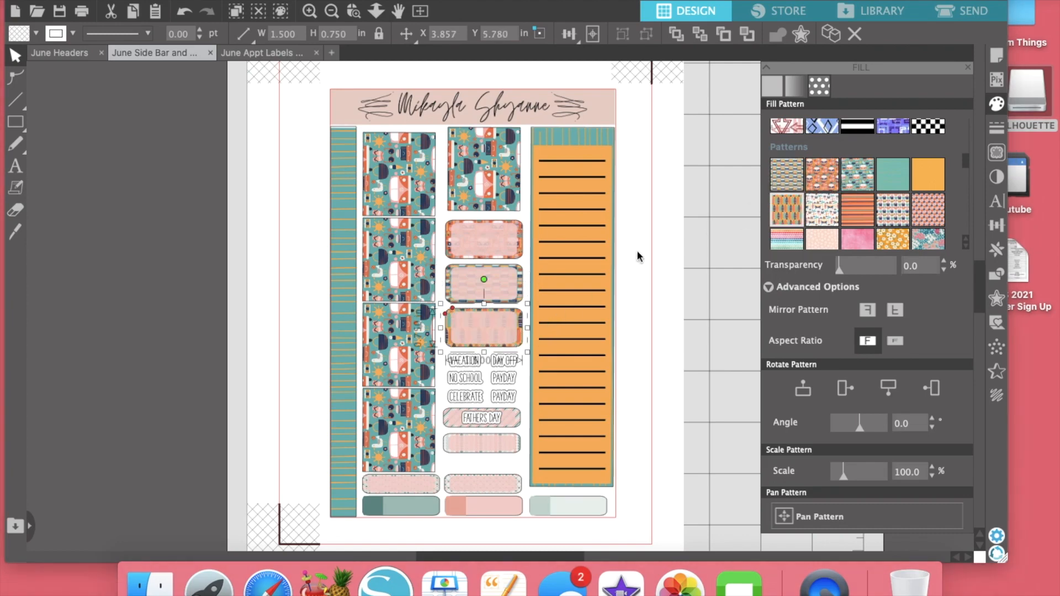
# Try a vacation paper pattern on the tall side strip and change its fill back to solid teal.
pyautogui.click(342, 334)
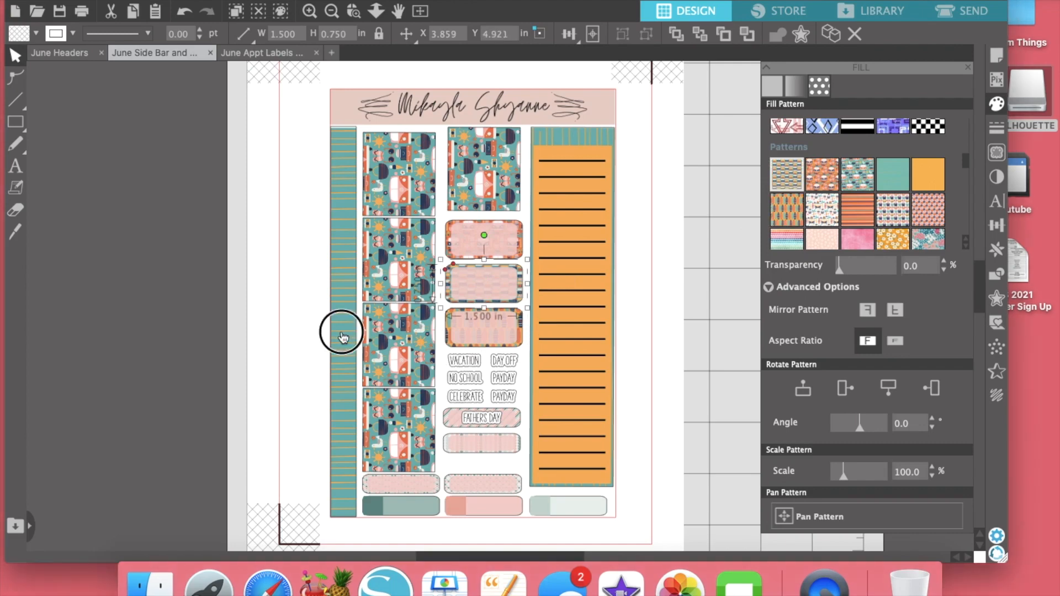
pyautogui.click(785, 186)
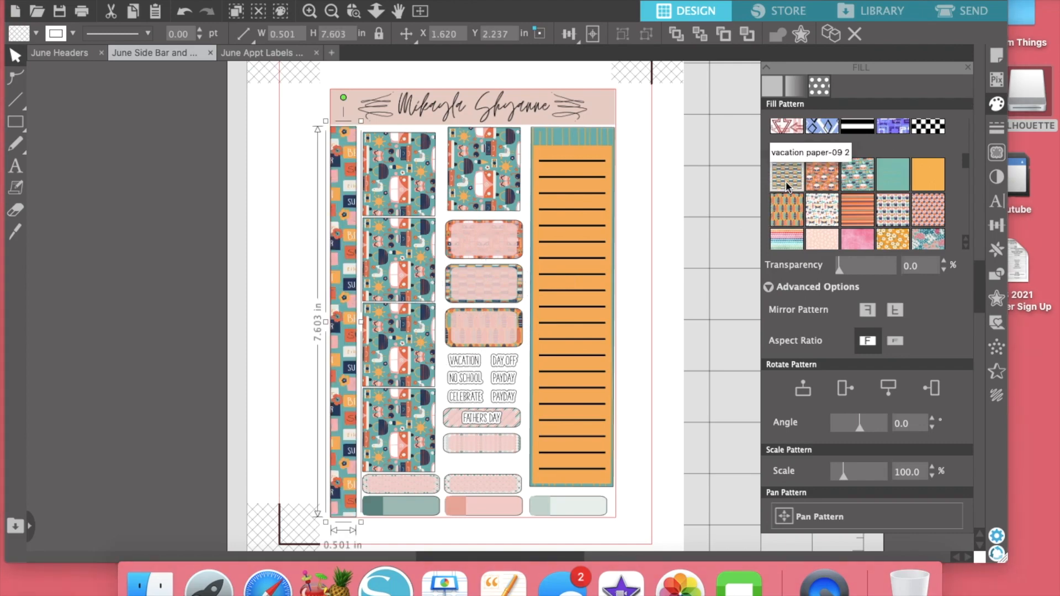
pyautogui.click(893, 173)
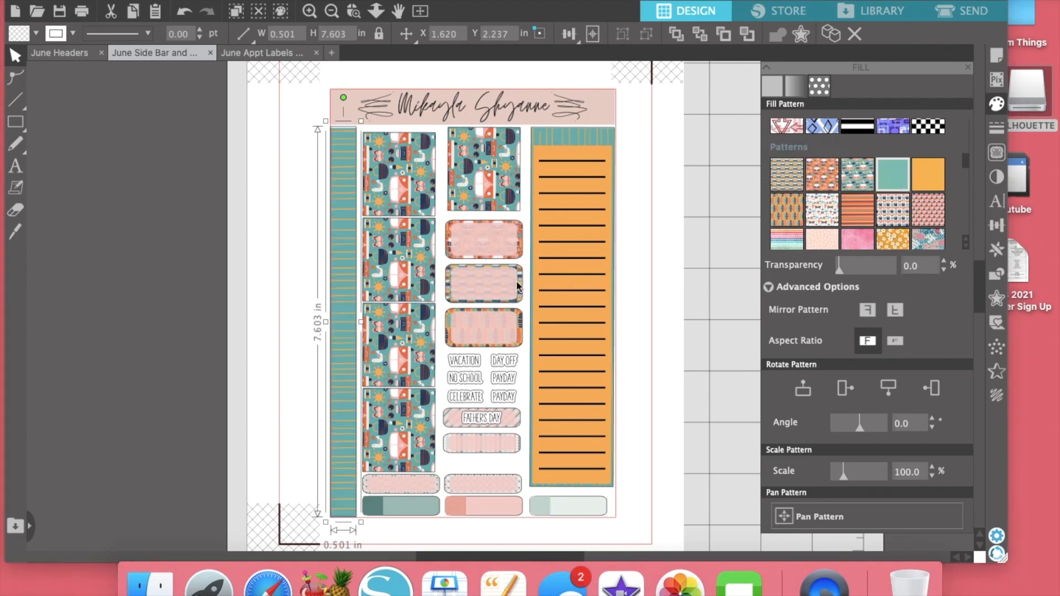
# Ungroup the FATHER'S DAY label and fill its outer frame with the pale vacation paper pattern of small multicoloured motifs.
pyautogui.click(519, 423)
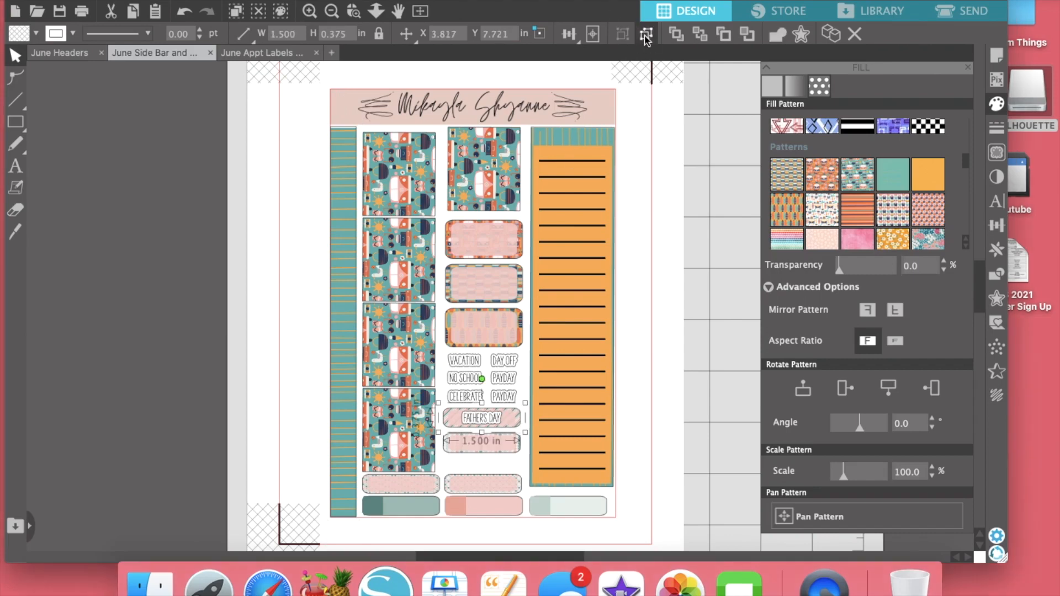
pyautogui.click(646, 34)
pyautogui.click(680, 418)
pyautogui.click(522, 426)
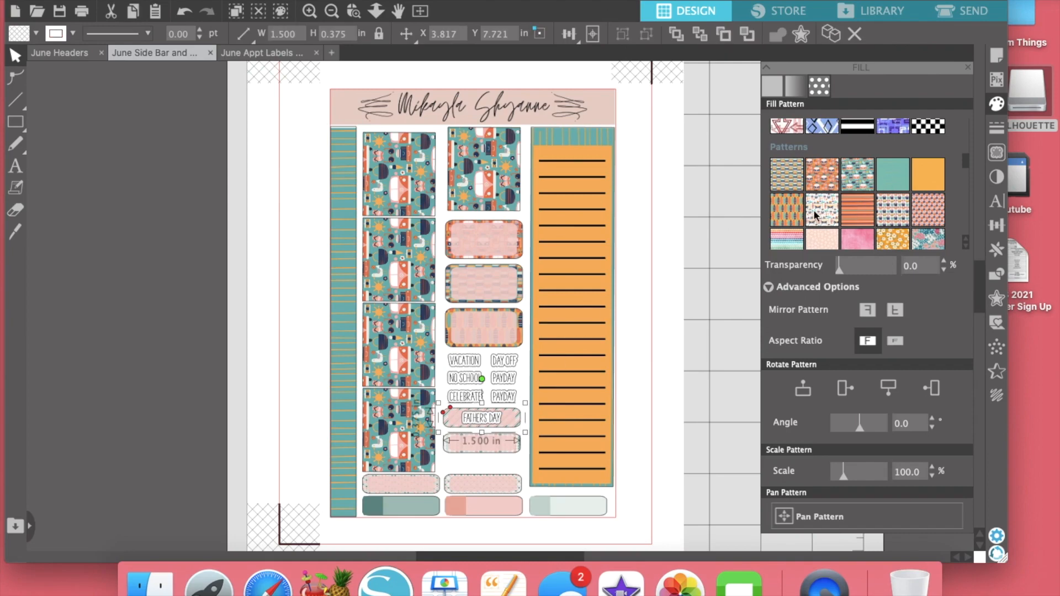
pyautogui.click(900, 210)
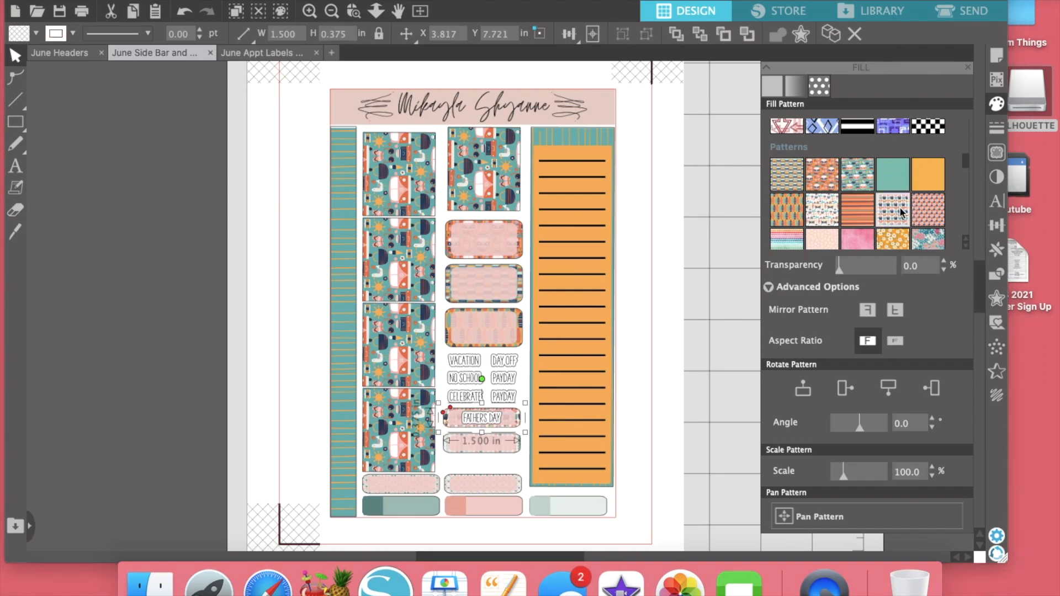
# Ungroup the rounded label below FATHER'S DAY and fill its outer frame with vacation paper-05 2.
pyautogui.click(520, 452)
pyautogui.click(646, 33)
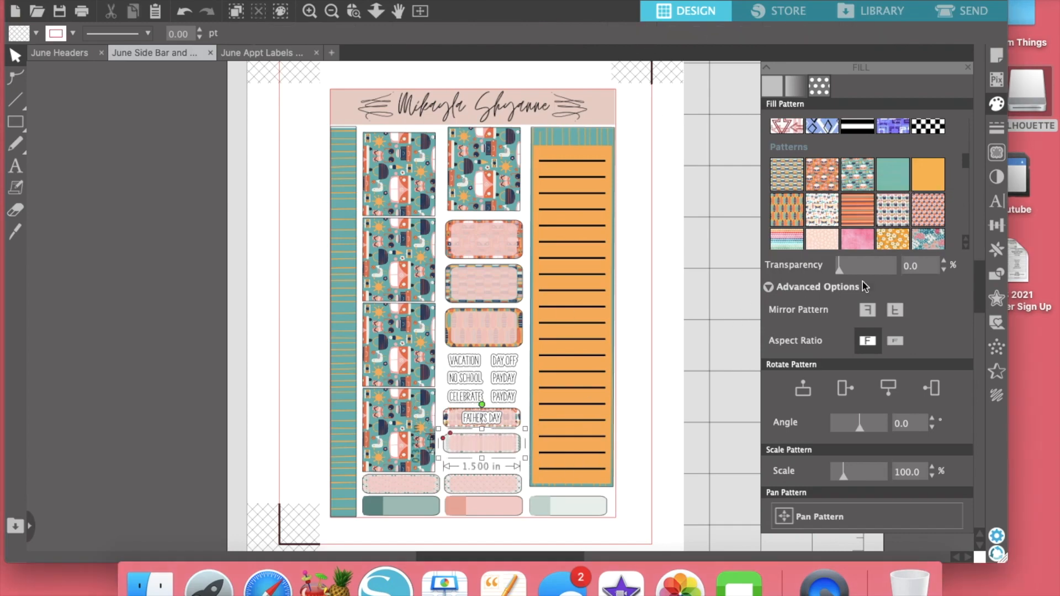
pyautogui.click(517, 451)
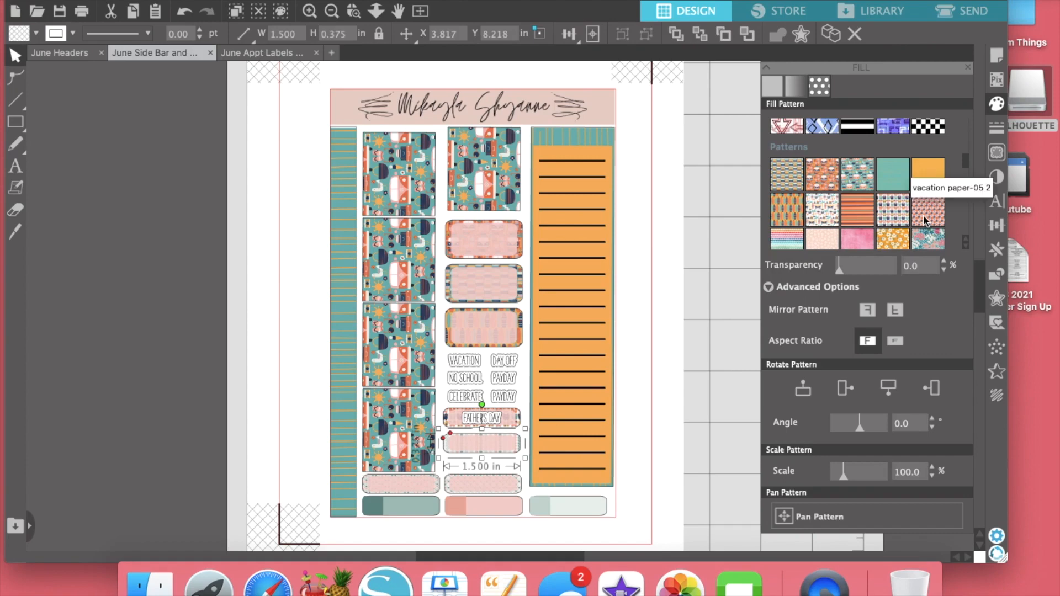
pyautogui.click(926, 221)
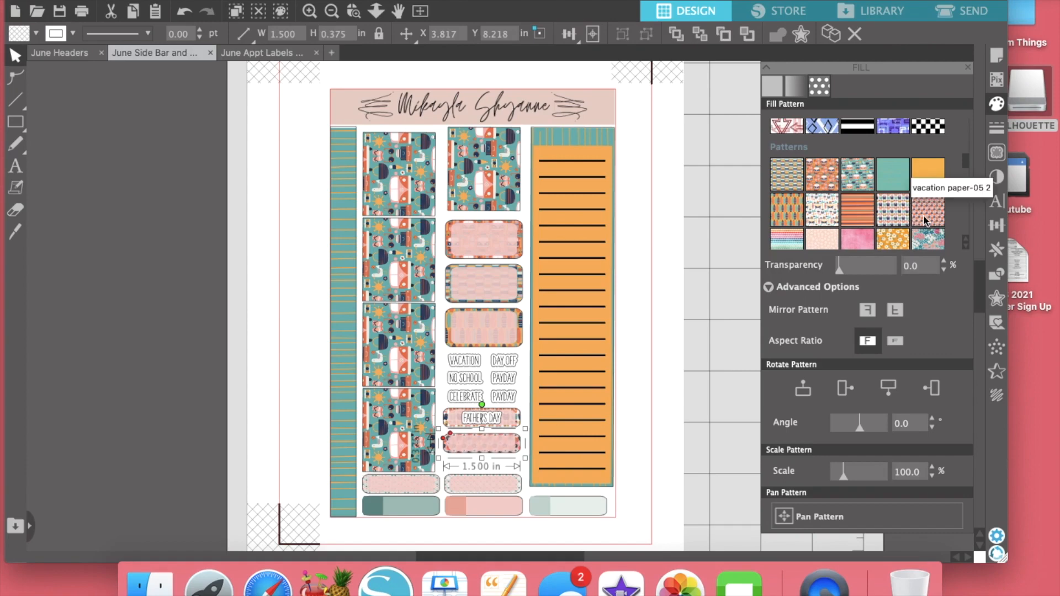
# Try vacation paper-05 2 on the tall side strip and the uppermost picture box, restoring each one's previous fill.
pyautogui.click(346, 386)
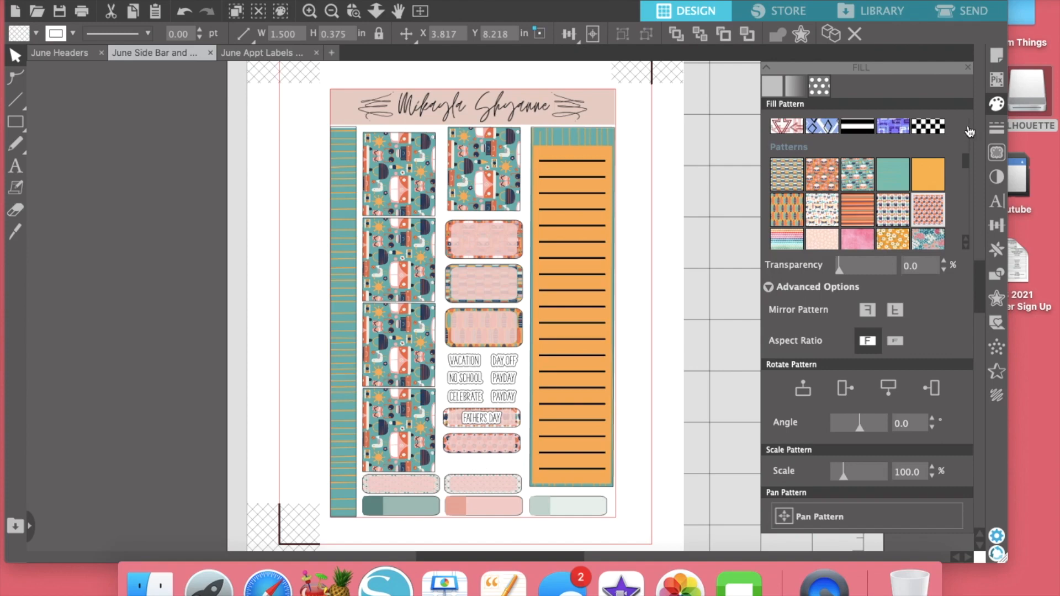
pyautogui.click(932, 210)
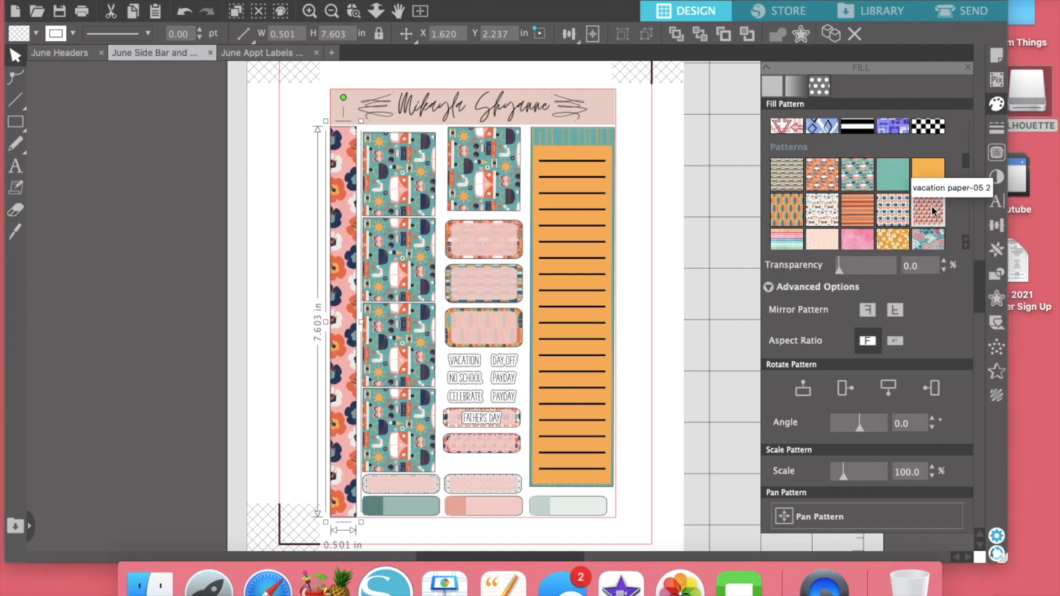
pyautogui.click(904, 178)
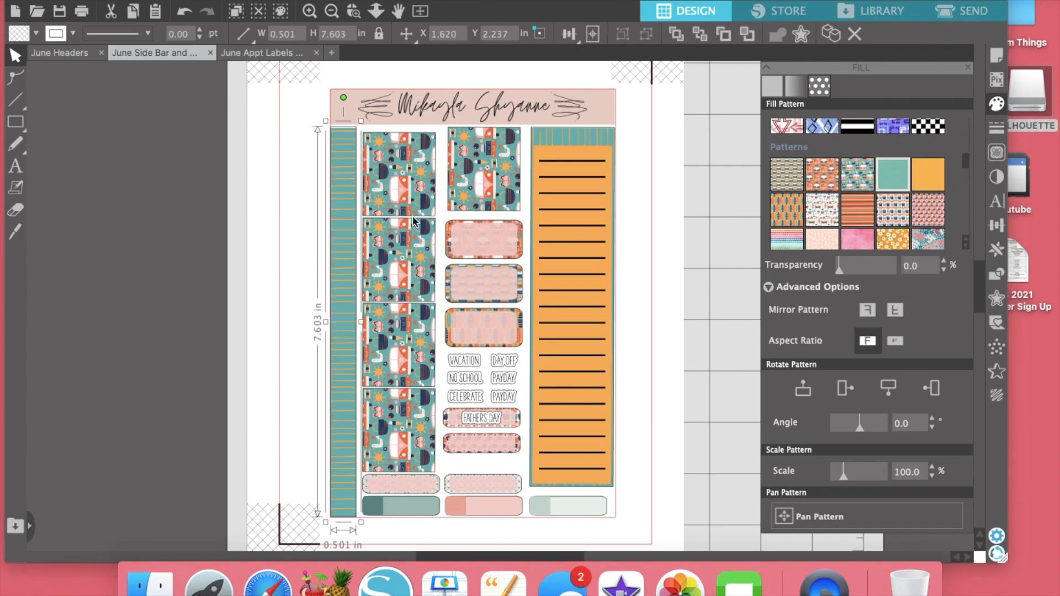
pyautogui.click(406, 193)
pyautogui.click(930, 206)
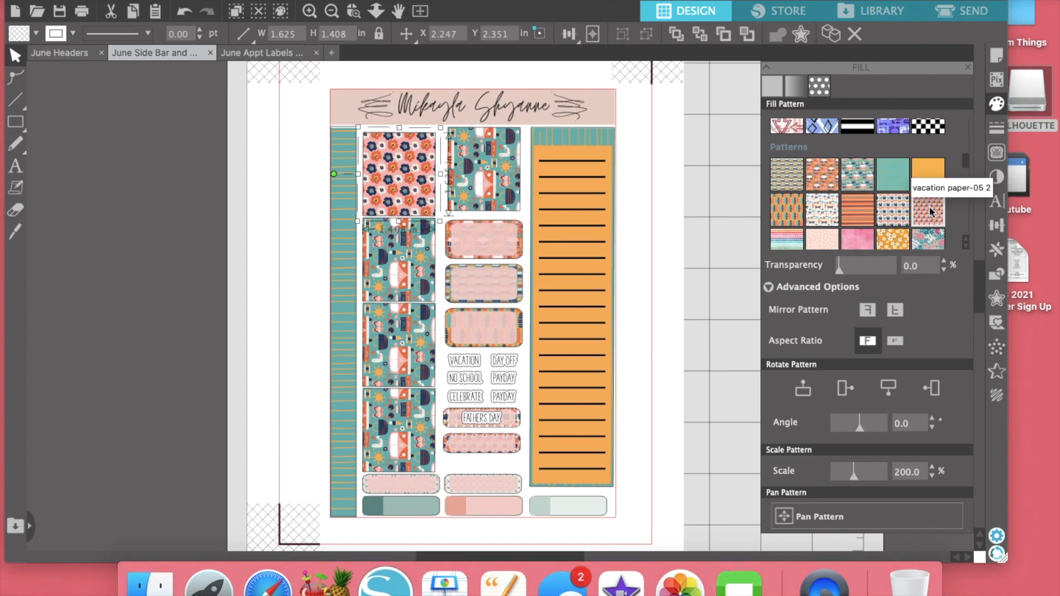
pyautogui.click(857, 175)
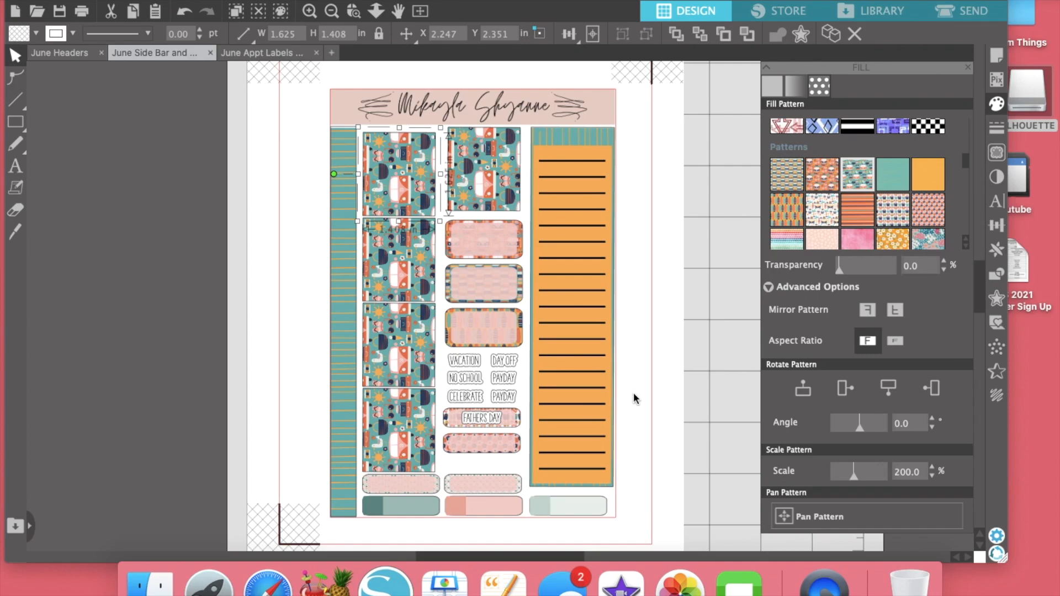
# Ungroup the two lowest framed labels and fill the left frame with the white vacation motif pattern and the right with vacation paper-04 2.
pyautogui.click(437, 484)
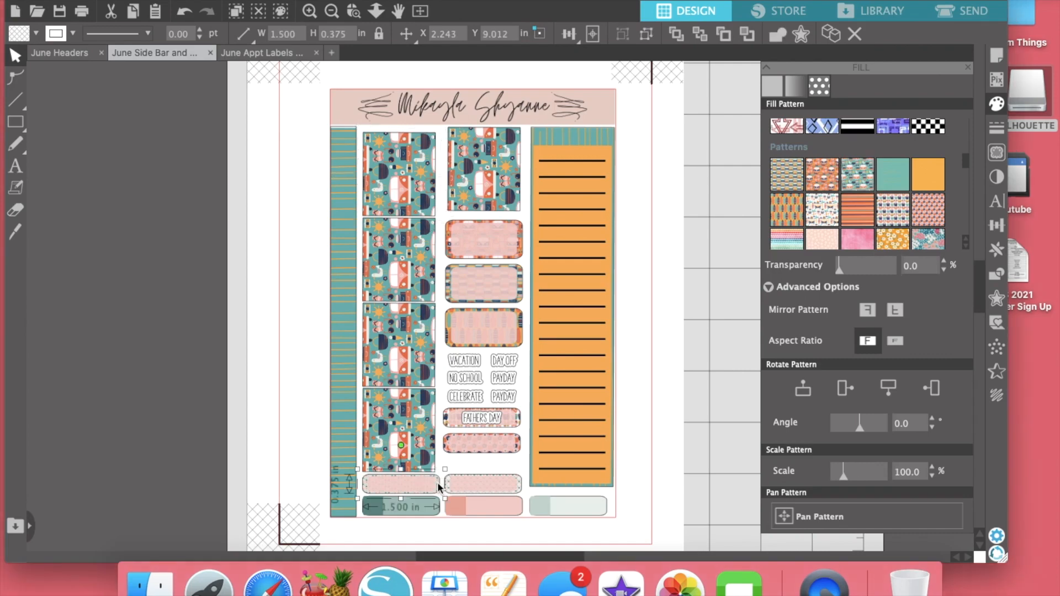
pyautogui.keyDown('shift'); pyautogui.click(481, 486); pyautogui.keyUp('shift')
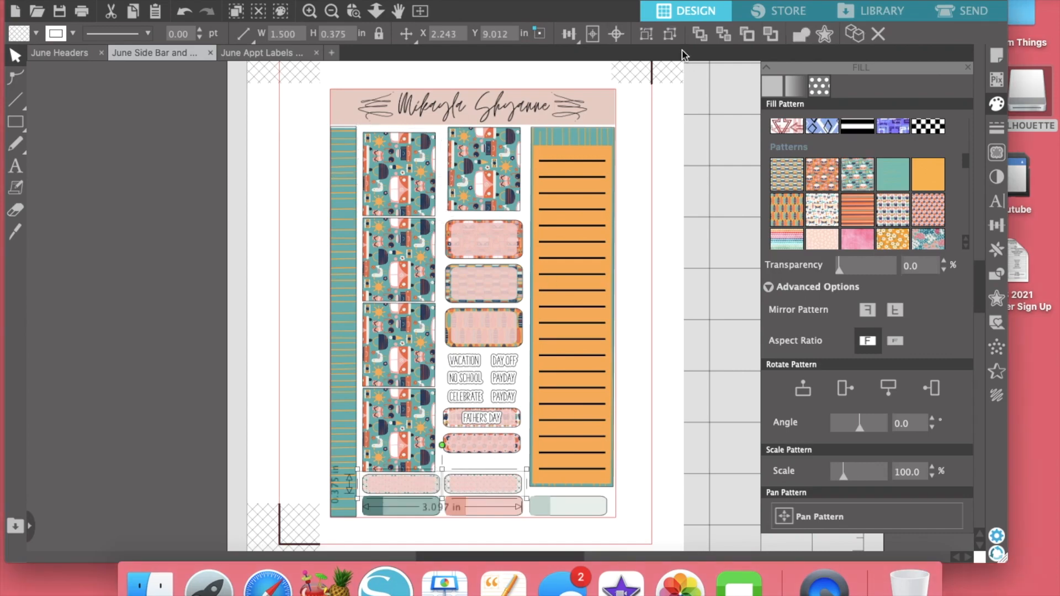
pyautogui.click(668, 37)
pyautogui.click(687, 341)
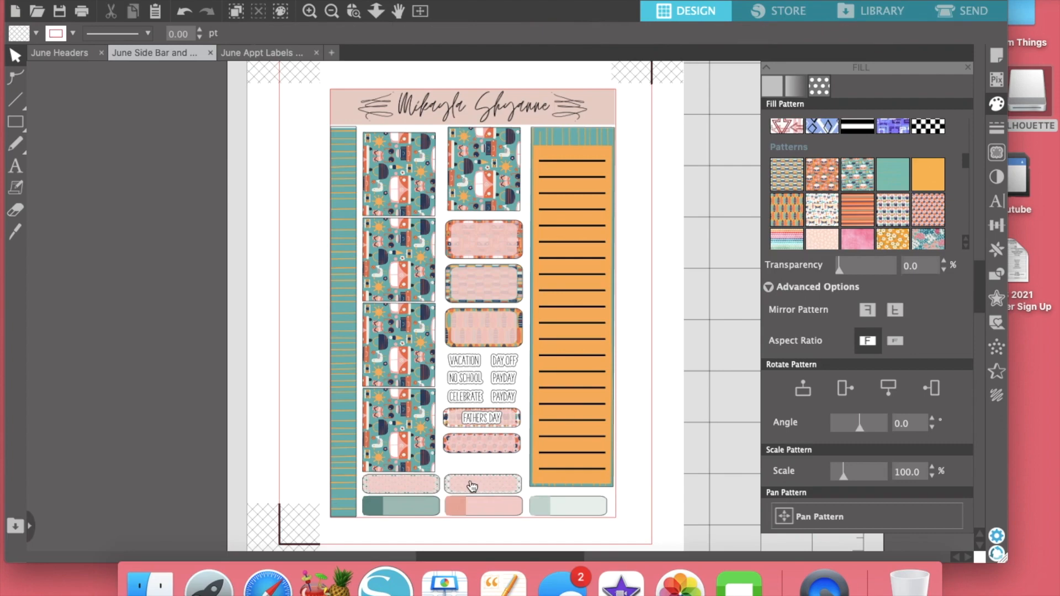
pyautogui.click(442, 489)
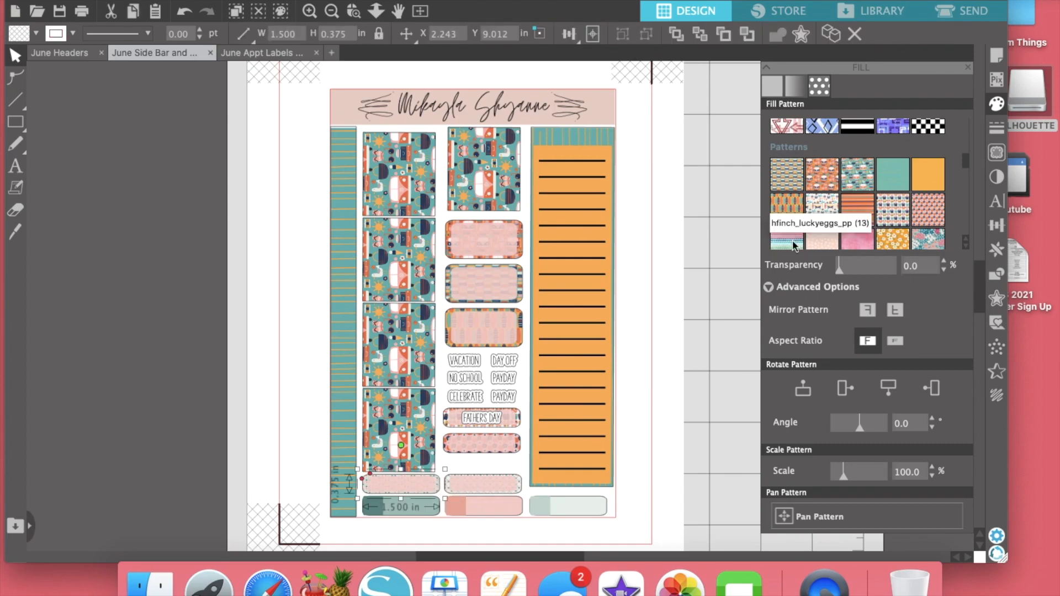
pyautogui.click(819, 205)
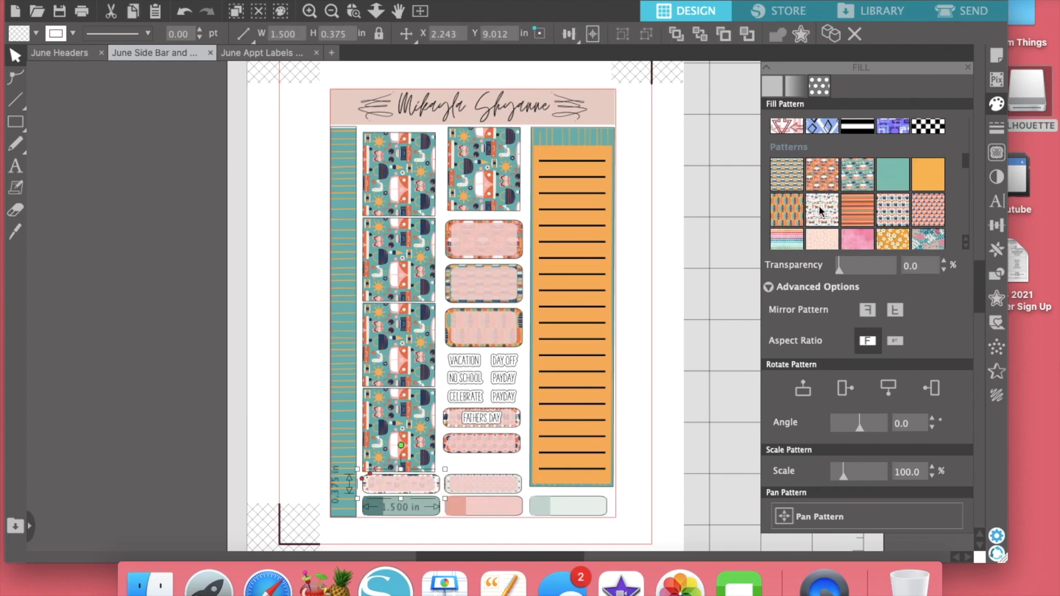
pyautogui.click(519, 482)
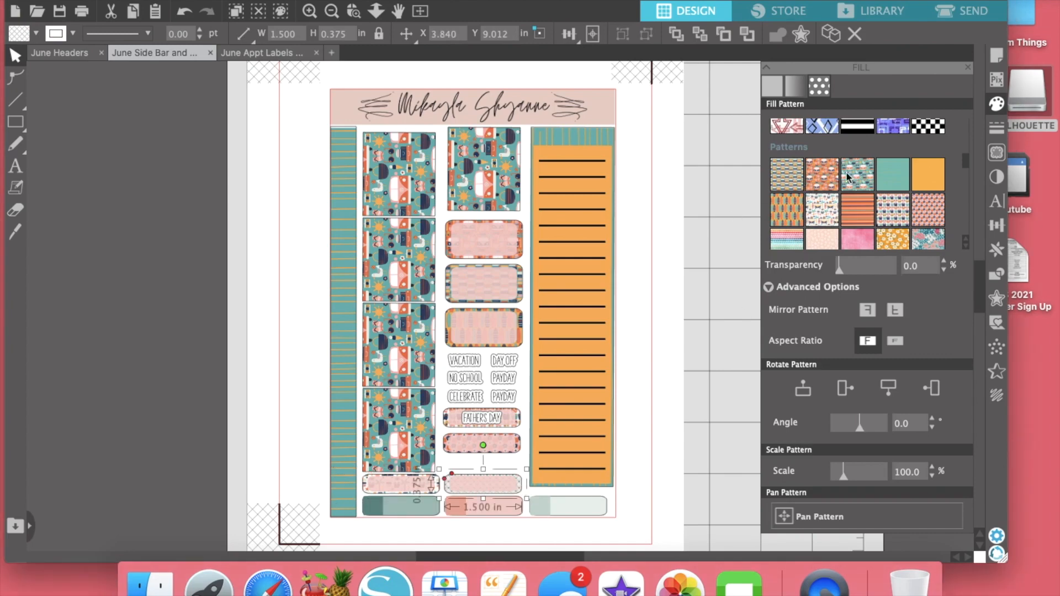
pyautogui.click(891, 173)
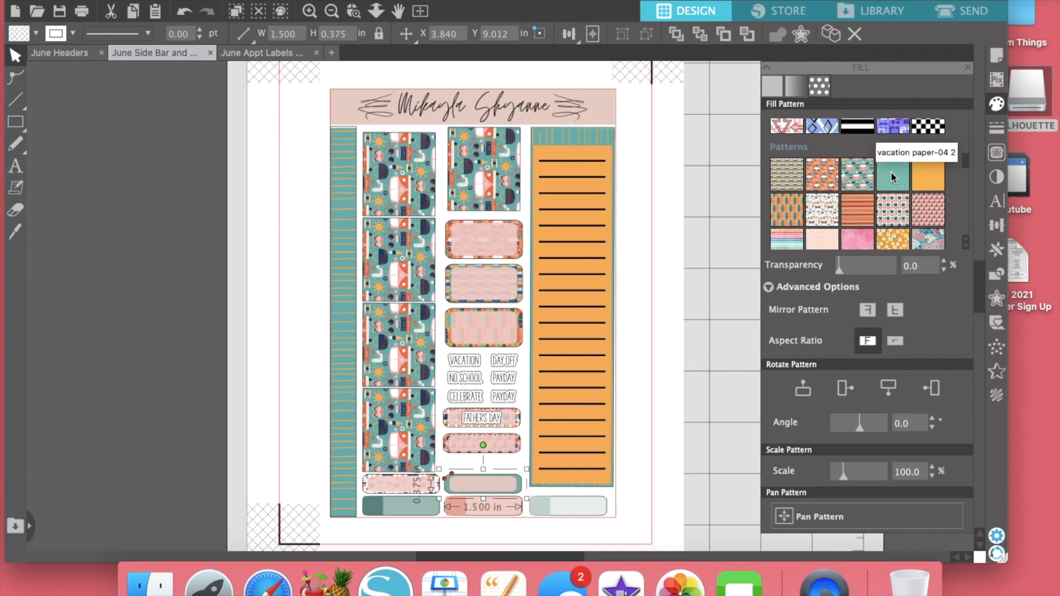
pyautogui.click(730, 452)
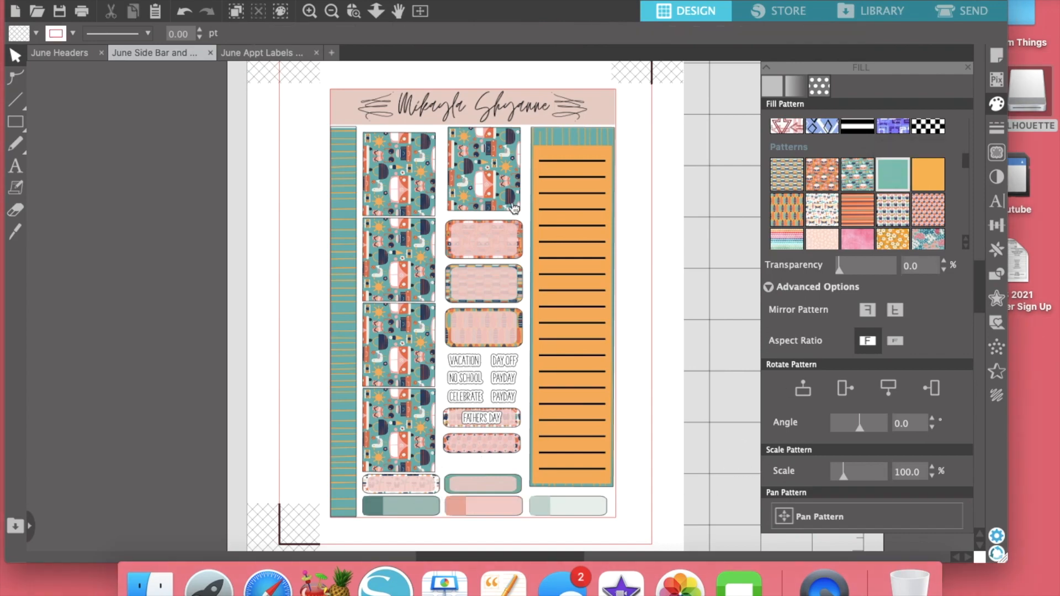
# Fill the centres of the three rounded boxes with solid teal, orange and pink, from the uppermost down.
pyautogui.click(496, 241)
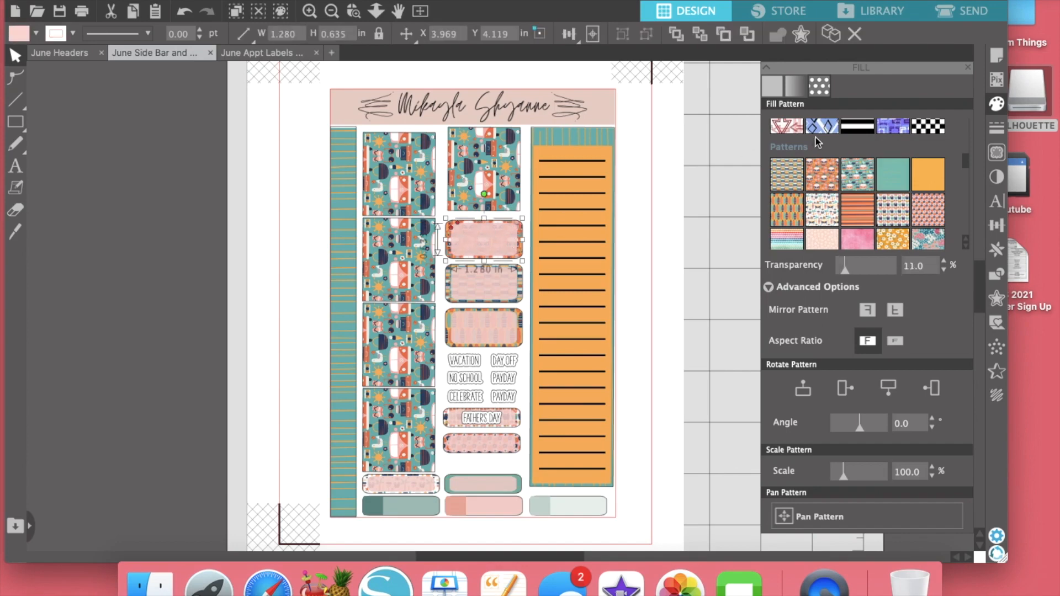
pyautogui.click(773, 87)
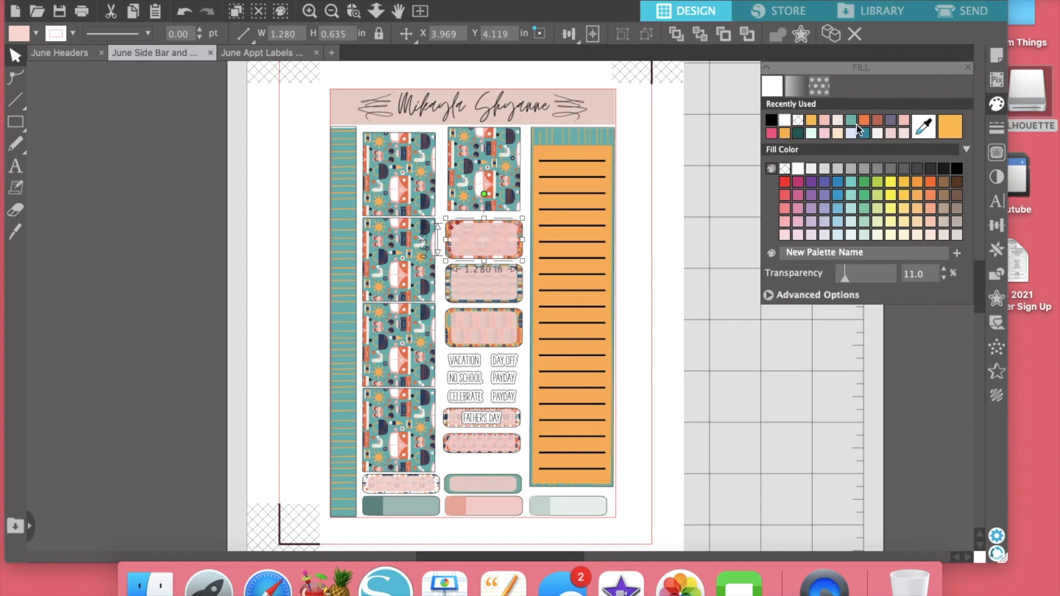
pyautogui.click(851, 120)
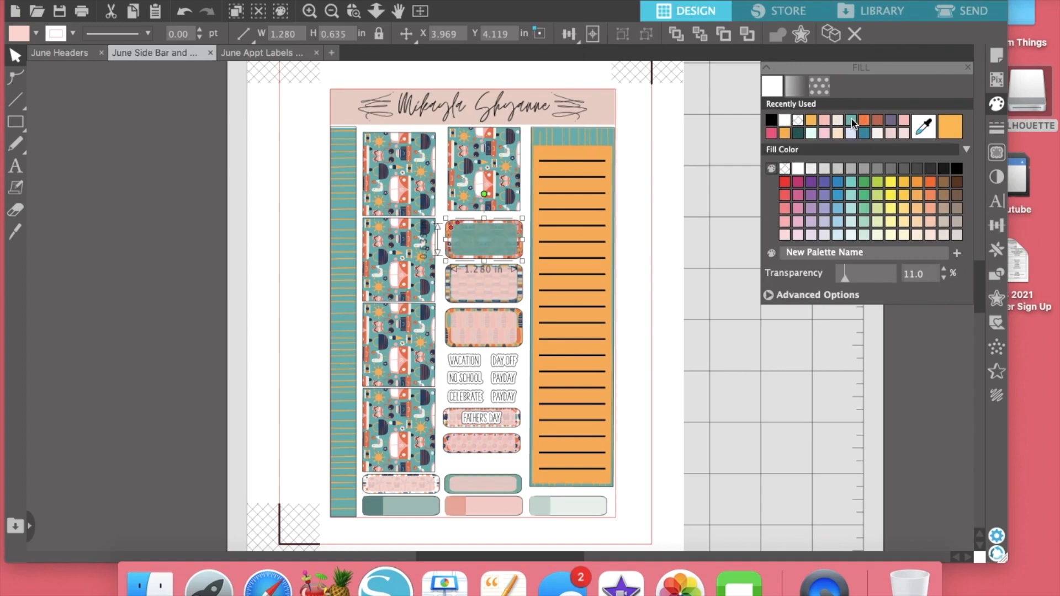
pyautogui.click(492, 290)
pyautogui.click(824, 121)
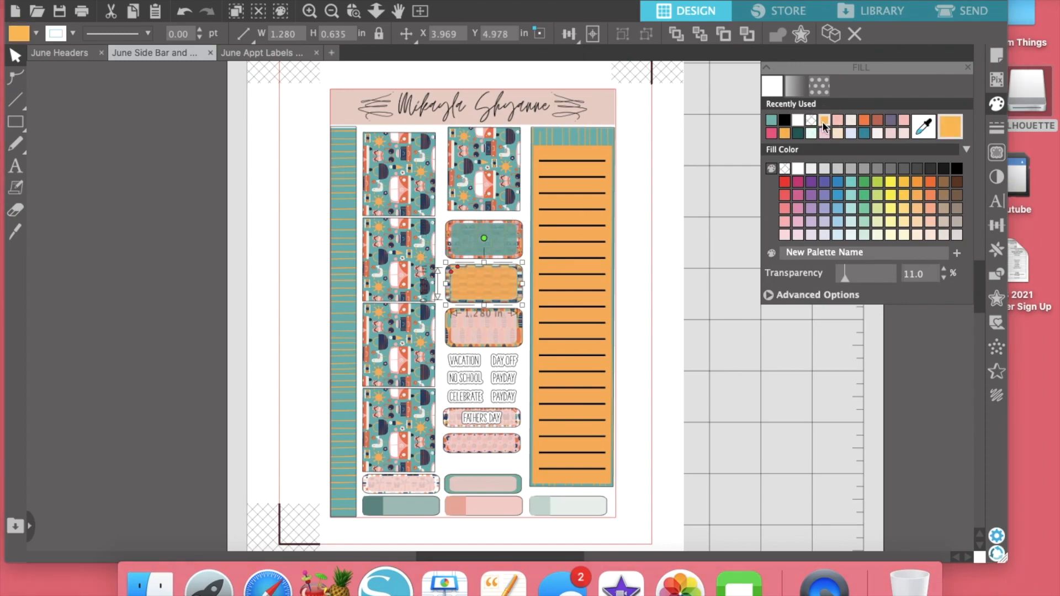
pyautogui.click(497, 327)
pyautogui.click(839, 121)
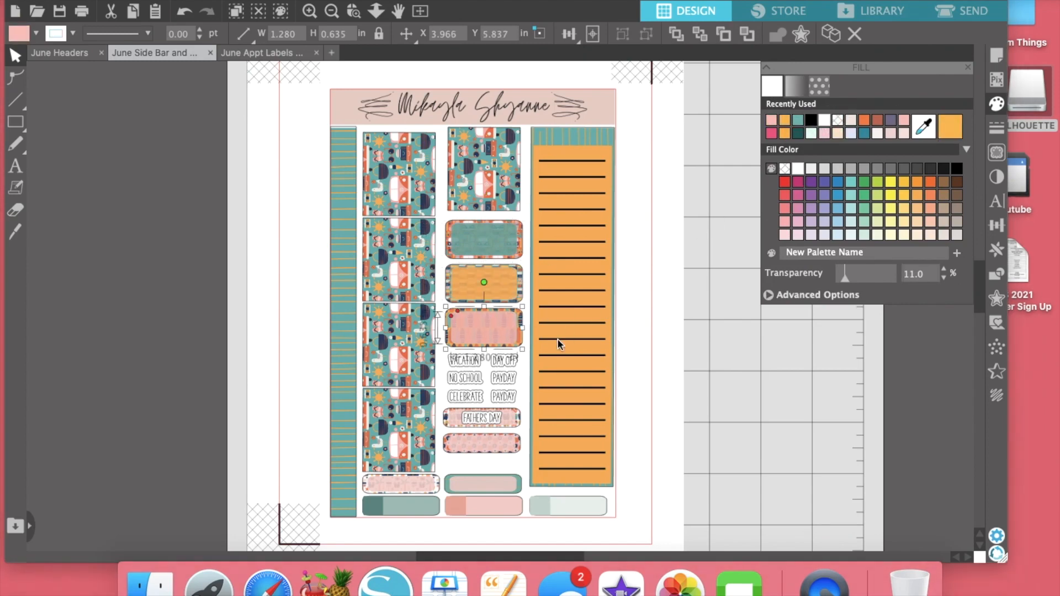
# Fill the centre of the FATHER'S DAY label with teal and the centre of the label below it with orange.
pyautogui.click(513, 419)
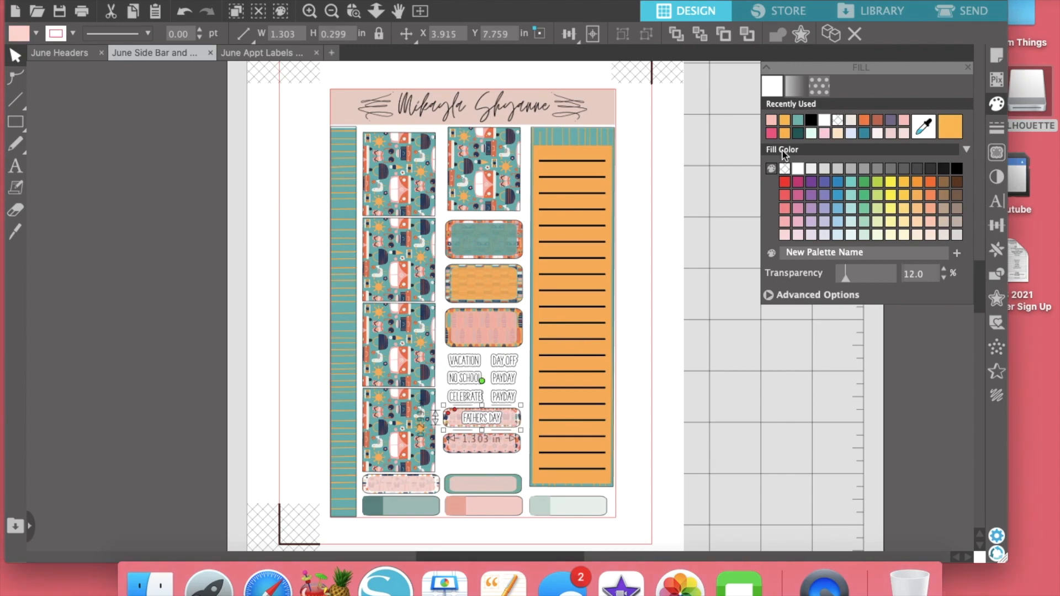
pyautogui.click(890, 120)
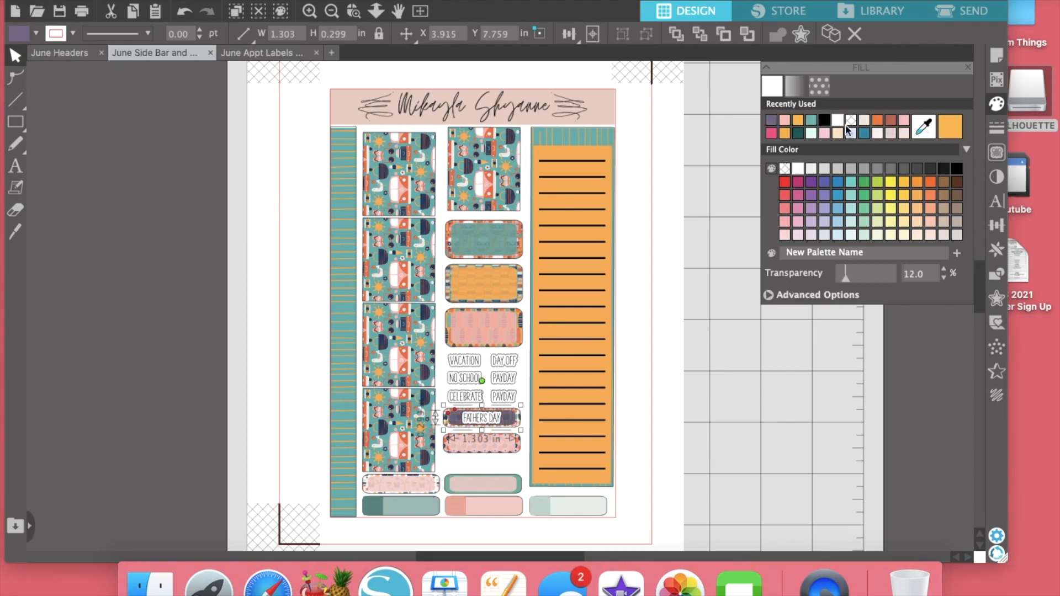
pyautogui.click(810, 122)
pyautogui.click(501, 446)
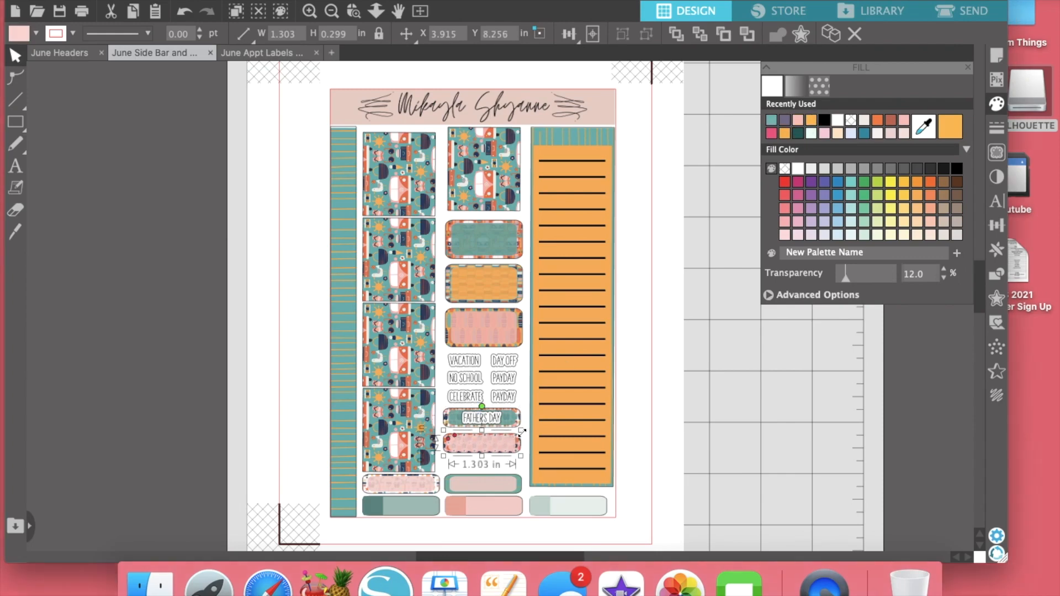
pyautogui.click(811, 122)
# Fill the centres of the two lowest framed labels with the recently used pink.
pyautogui.click(403, 493)
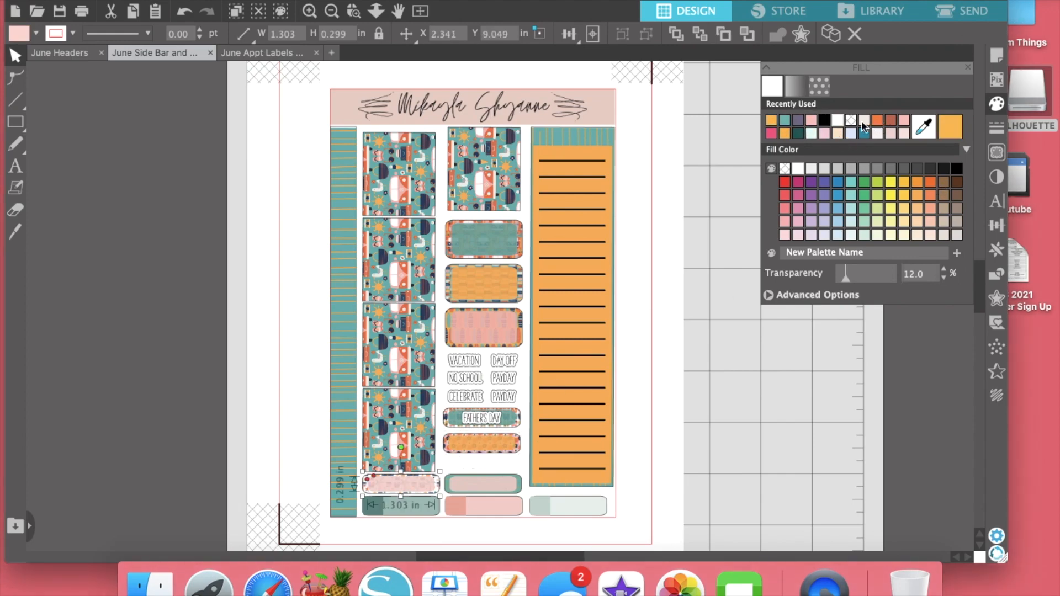
pyautogui.click(810, 122)
pyautogui.click(479, 479)
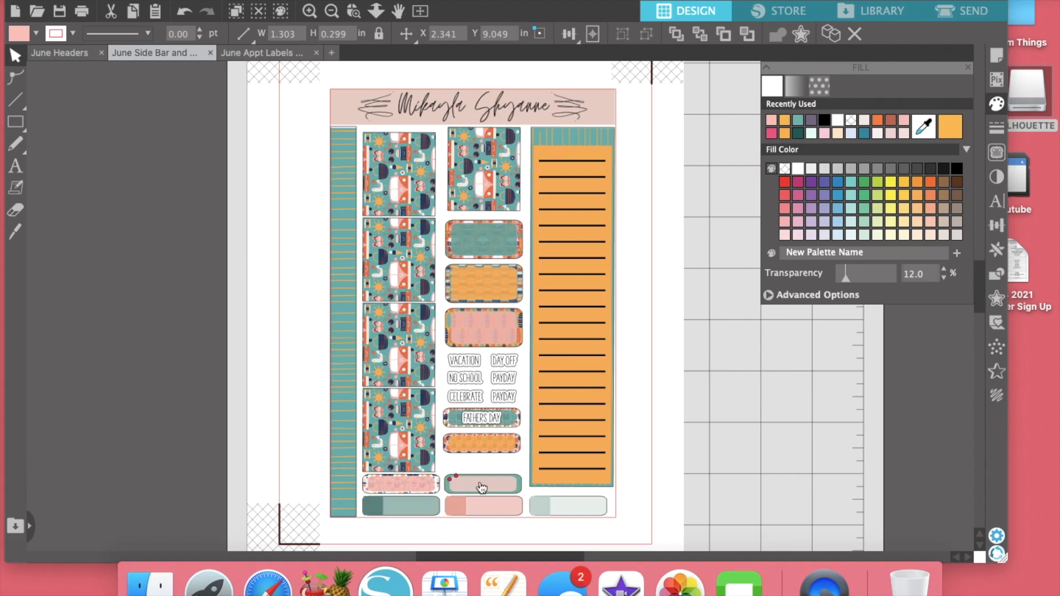
pyautogui.click(784, 122)
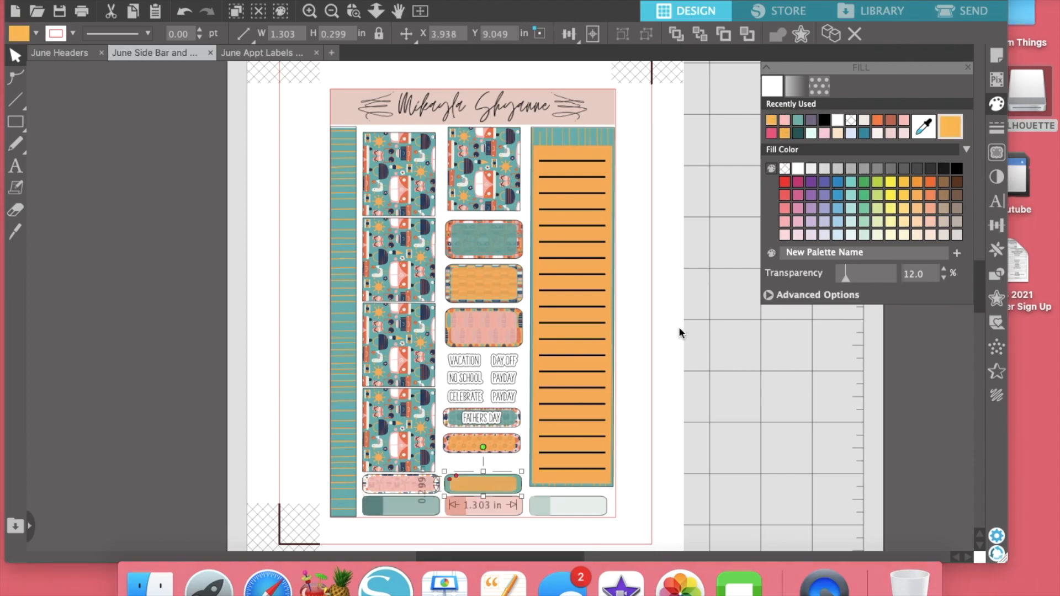
pyautogui.click(789, 119)
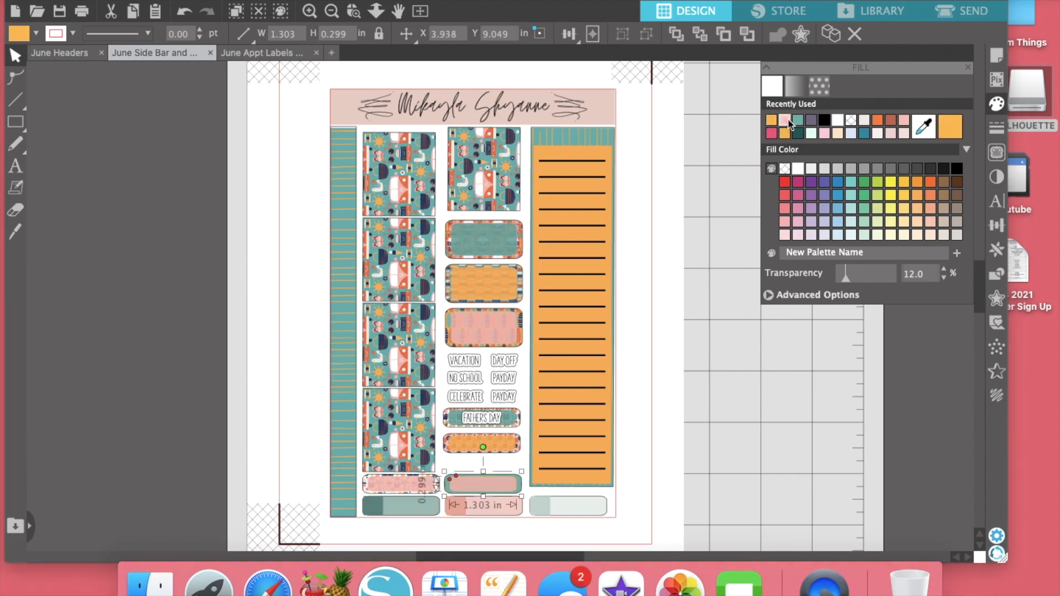
pyautogui.click(682, 365)
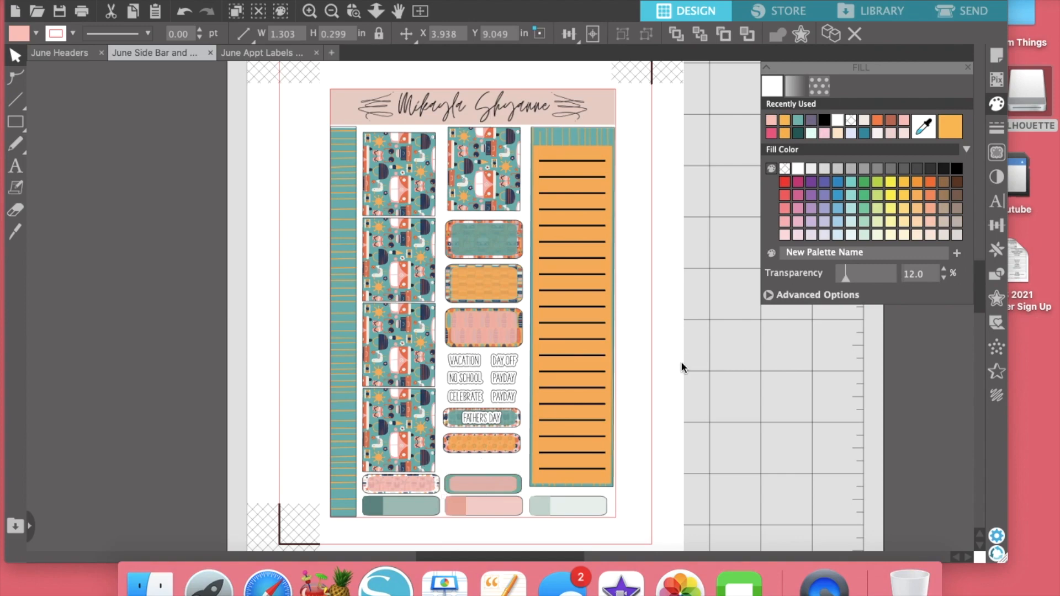
# Regroup the pink centres of the two lowest framed labels with their outer frames.
pyautogui.click(469, 486)
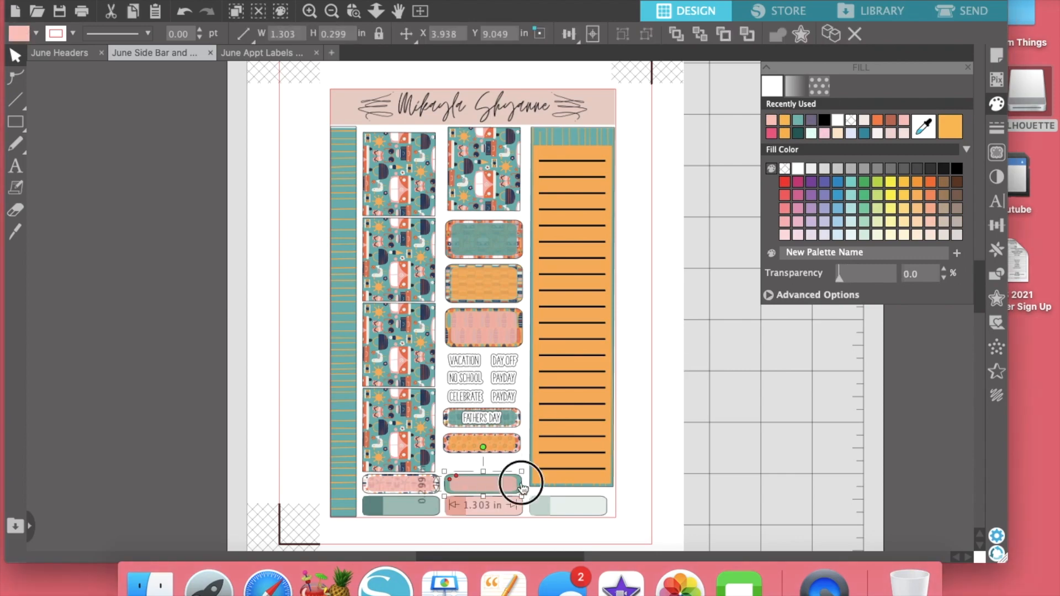
pyautogui.click(522, 486)
pyautogui.click(405, 489)
pyautogui.keyDown('shift'); pyautogui.click(439, 487); pyautogui.keyUp('shift')
pyautogui.click(663, 37)
# Regroup the orange centre of its framed label and the teal centre of the FATHER'S DAY label with their outer frames.
pyautogui.click(500, 441)
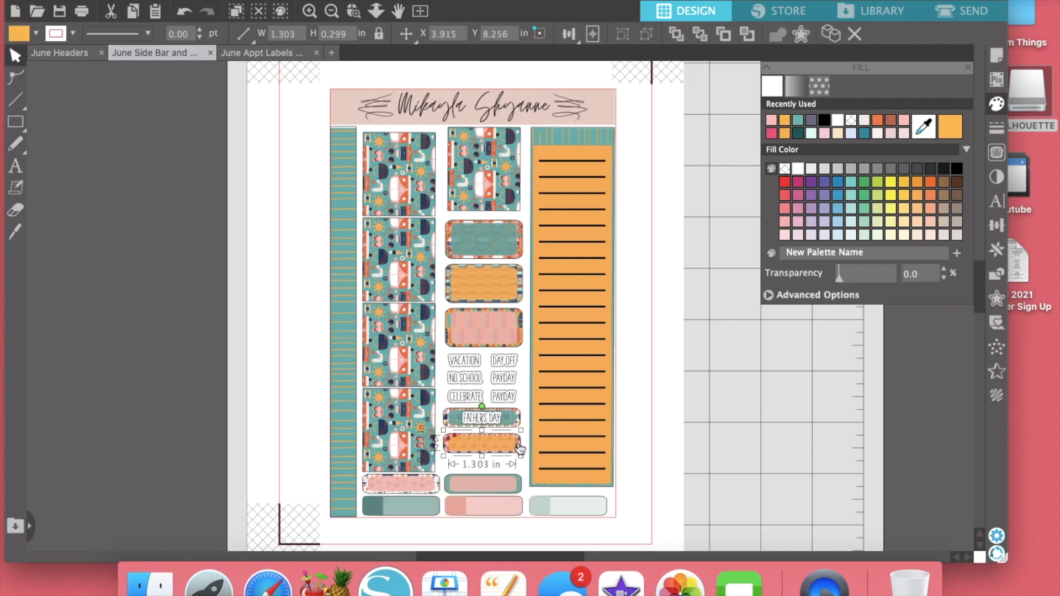
pyautogui.keyDown('shift'); pyautogui.click(522, 443); pyautogui.keyUp('shift')
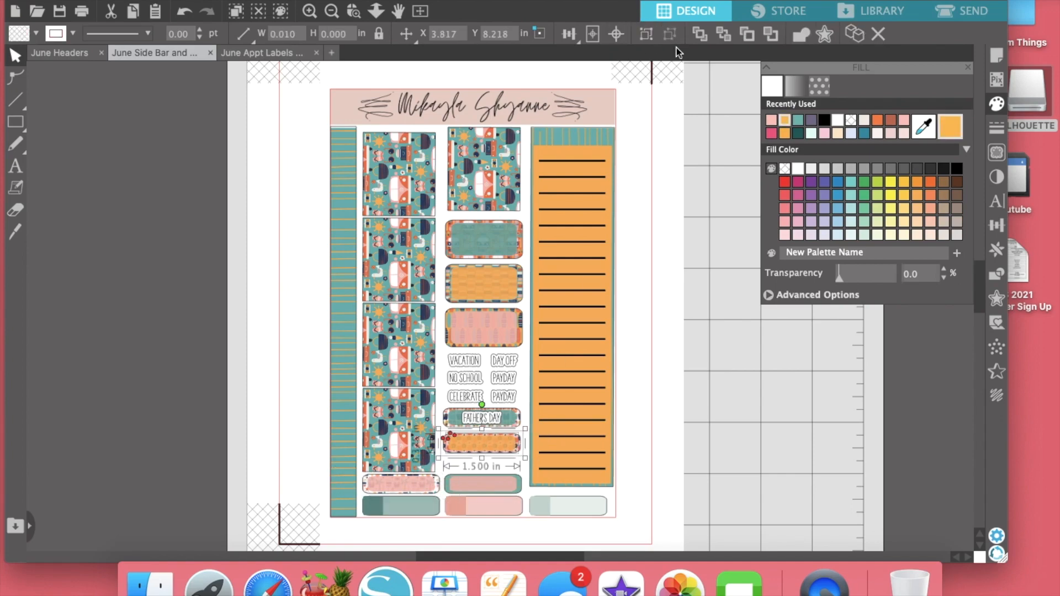
pyautogui.click(493, 417)
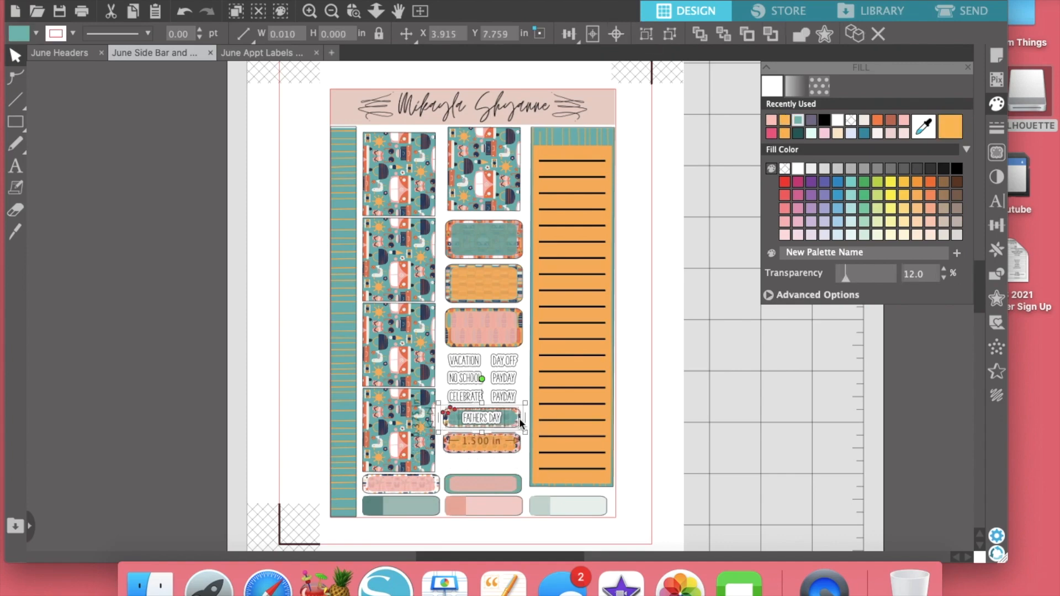
pyautogui.click(647, 35)
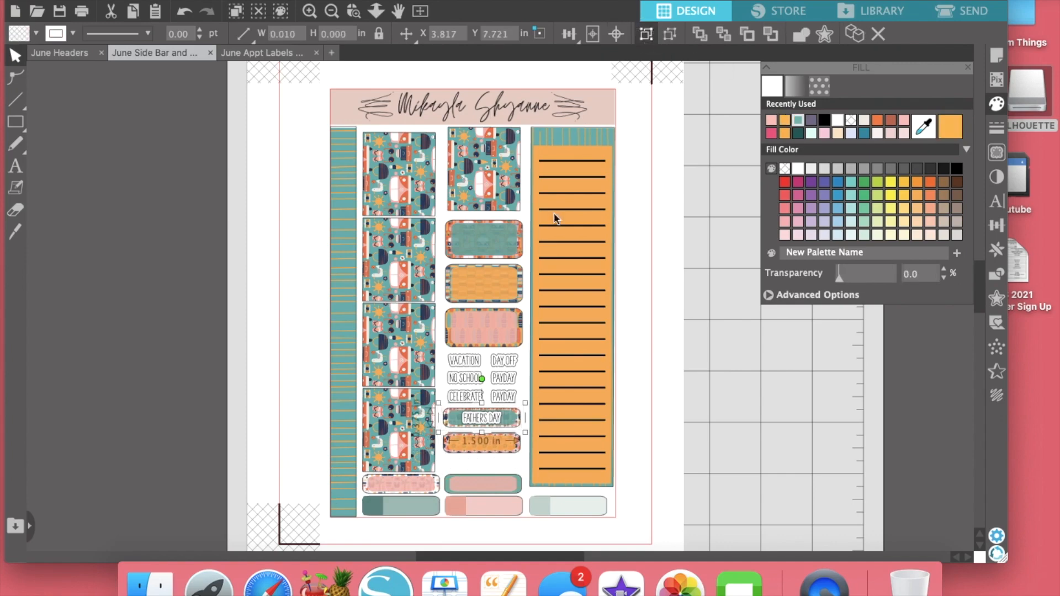
# Group the pink, orange and teal centres of the three rounded boxes with their patterned frames.
pyautogui.click(495, 336)
pyautogui.click(649, 34)
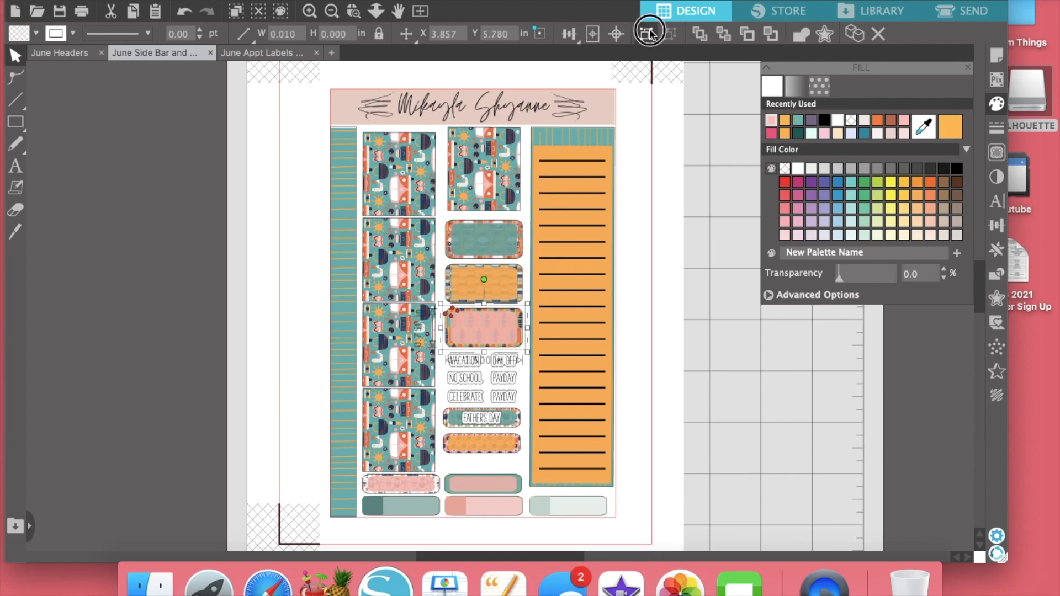
pyautogui.click(521, 292)
pyautogui.keyDown('shift'); pyautogui.click(504, 289); pyautogui.keyUp('shift')
pyautogui.click(648, 34)
pyautogui.click(521, 231)
pyautogui.keyDown('shift'); pyautogui.click(500, 240); pyautogui.keyUp('shift')
pyautogui.click(647, 35)
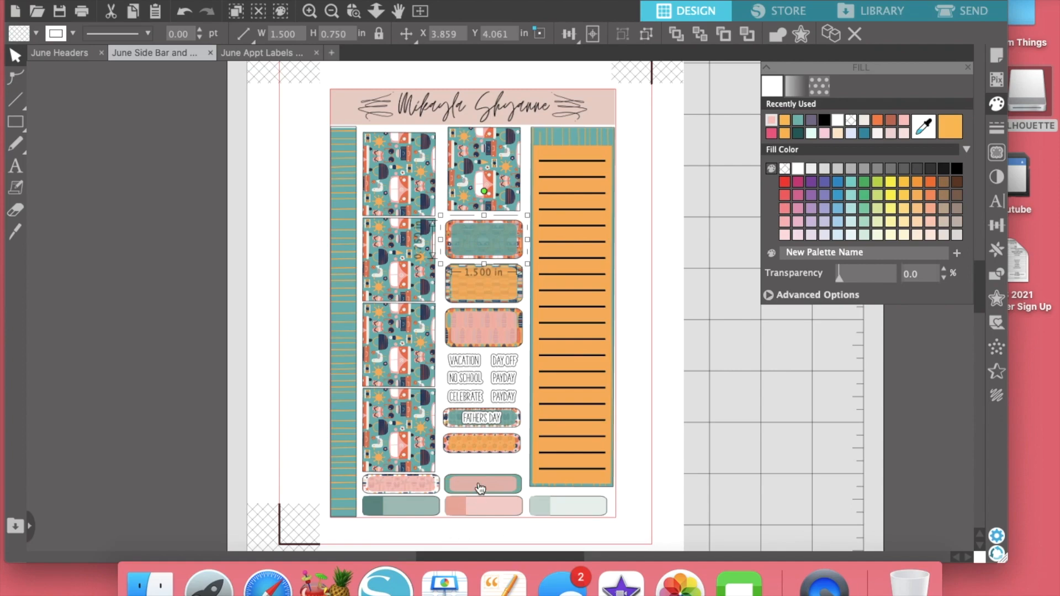
pyautogui.click(482, 441)
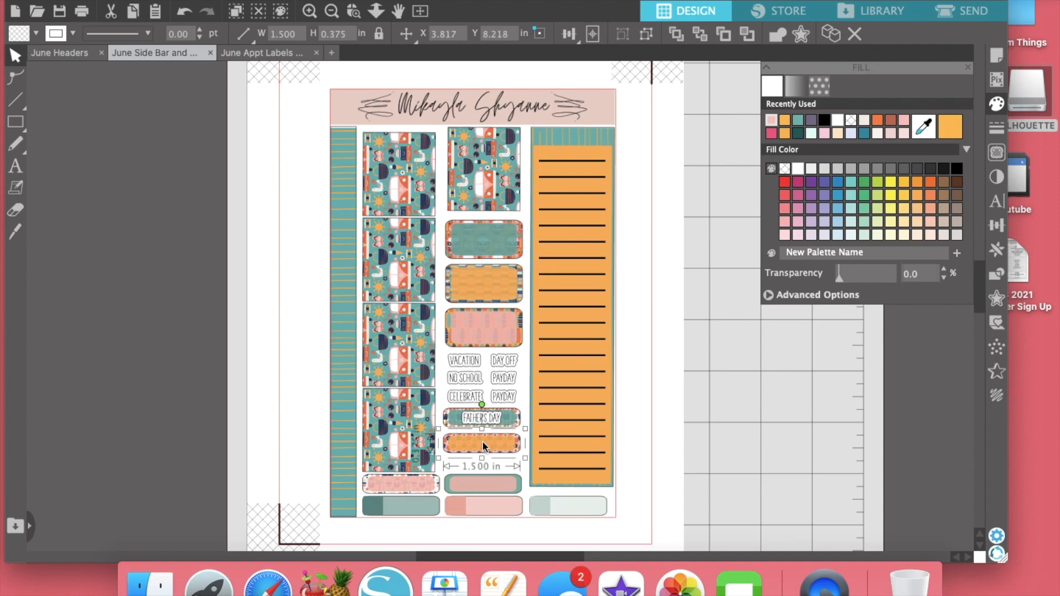
# Shift the upper three vacation-patterned boxes in the first column slightly upward to leave even gaps between them.
pyautogui.click(413, 163)
pyautogui.press('Up')
pyautogui.press('Up')
pyautogui.press('Up')
pyautogui.click(403, 170)
pyautogui.moveTo(403, 169); pyautogui.dragTo(393, 327)
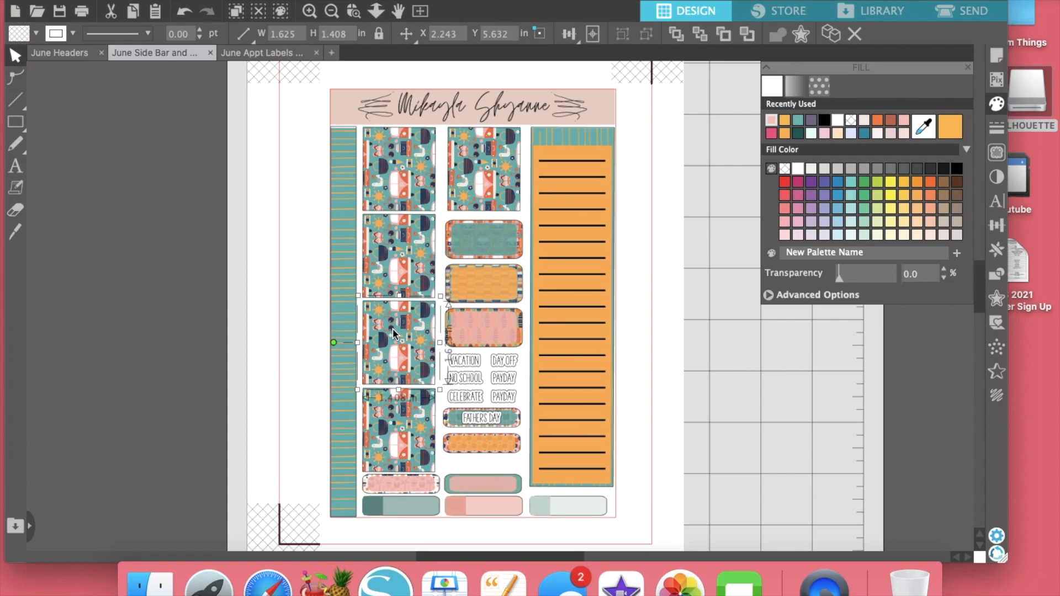
pyautogui.click(753, 405)
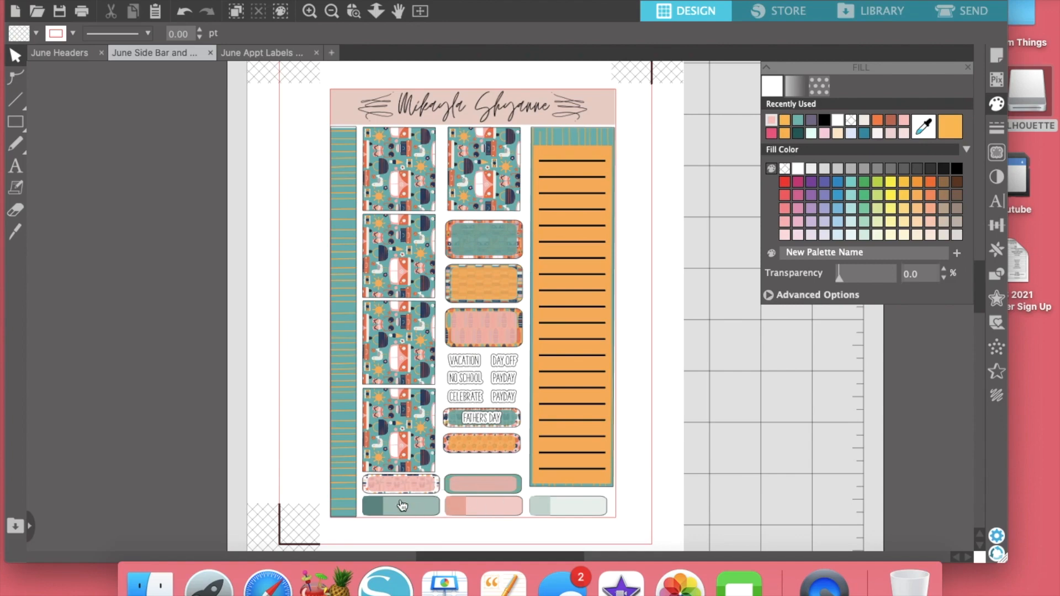
# Nudge the teal-framed pink label upward, away from the two-tone label beneath it.
pyautogui.click(470, 491)
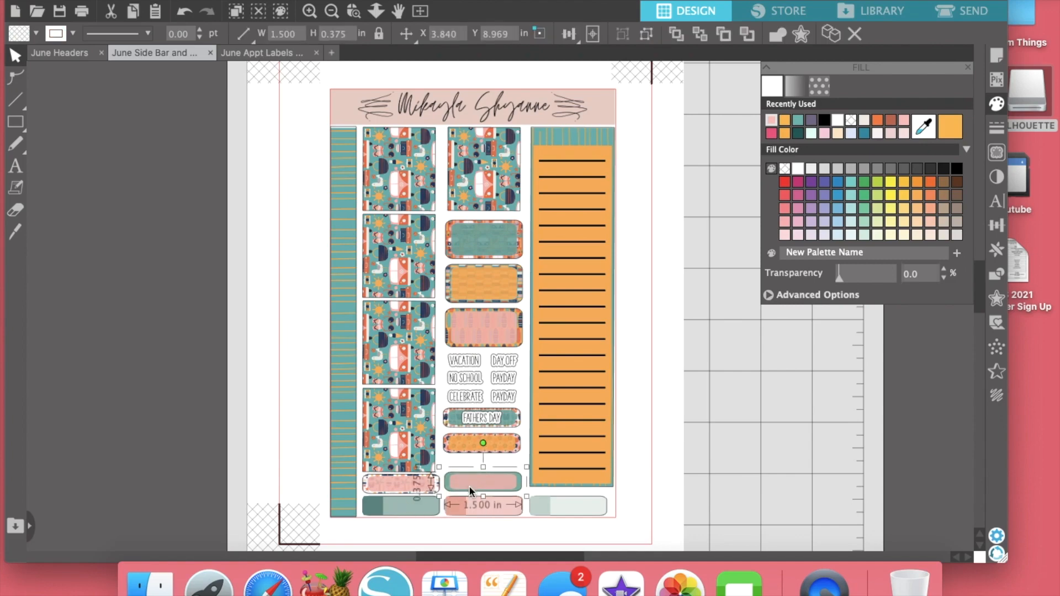
pyautogui.press('Up')
pyautogui.press('Up')
pyautogui.press('Up')
pyautogui.press('Up')
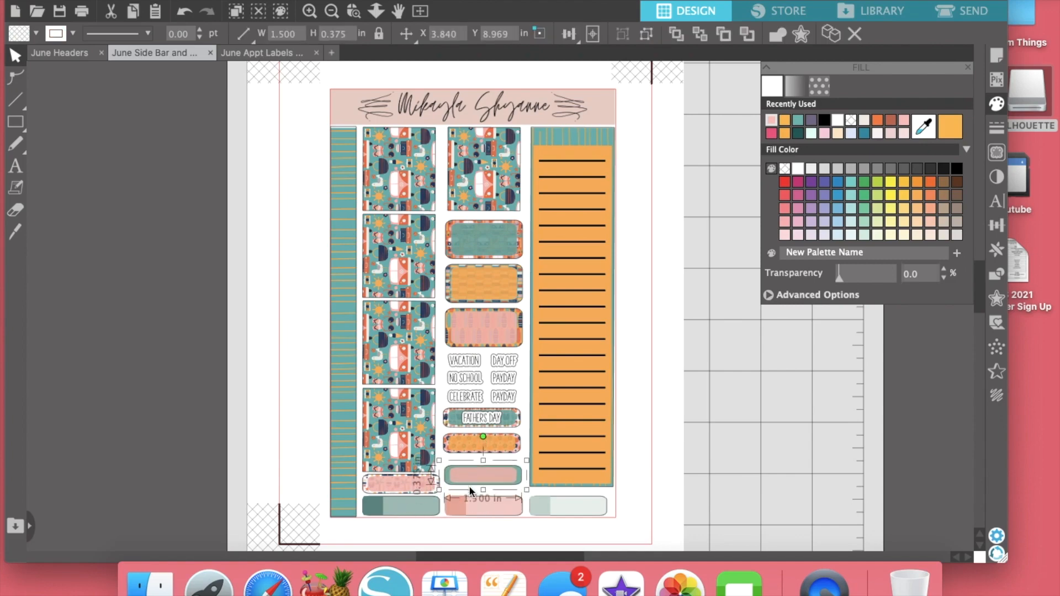
pyautogui.press('Up')
pyautogui.press('Up')
pyautogui.press('Up')
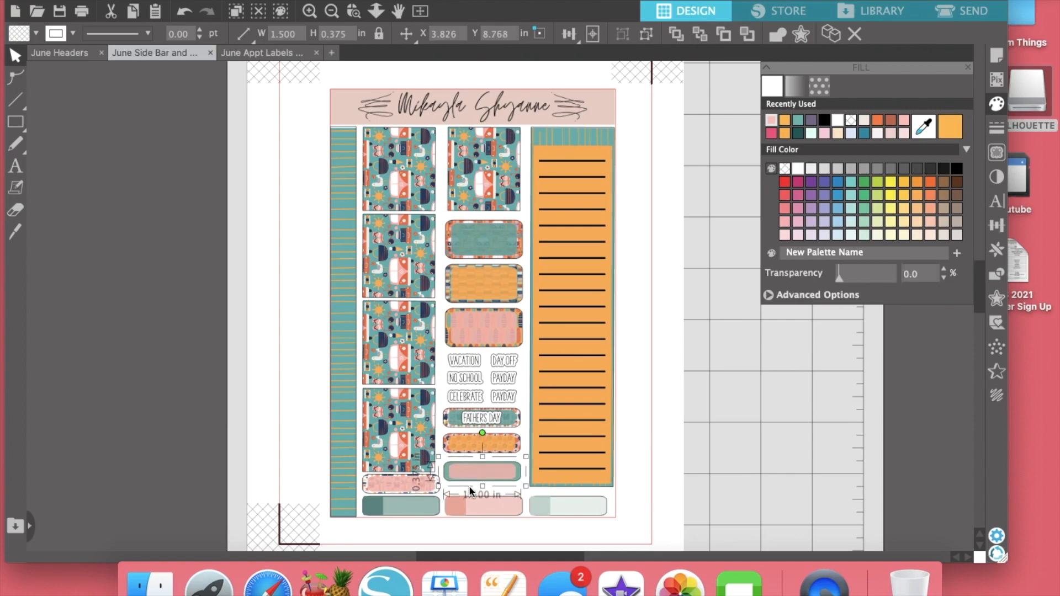
pyautogui.click(722, 506)
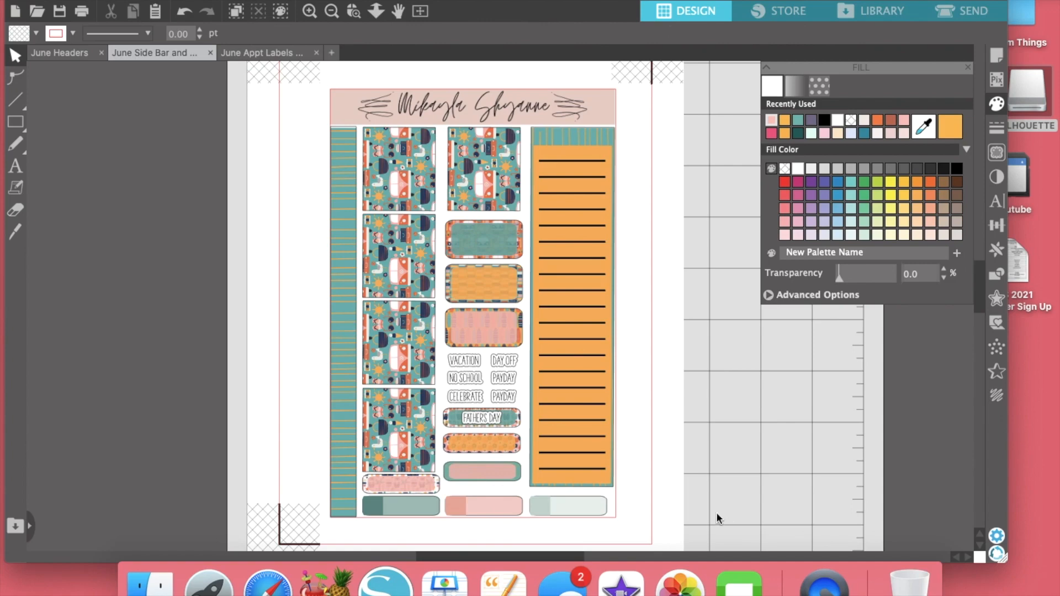
# Ungroup the three two-tone labels and fill their short end sections with pink, orange and teal, in that order.
pyautogui.click(372, 508)
pyautogui.keyDown('shift'); pyautogui.click(558, 508); pyautogui.keyUp('shift')
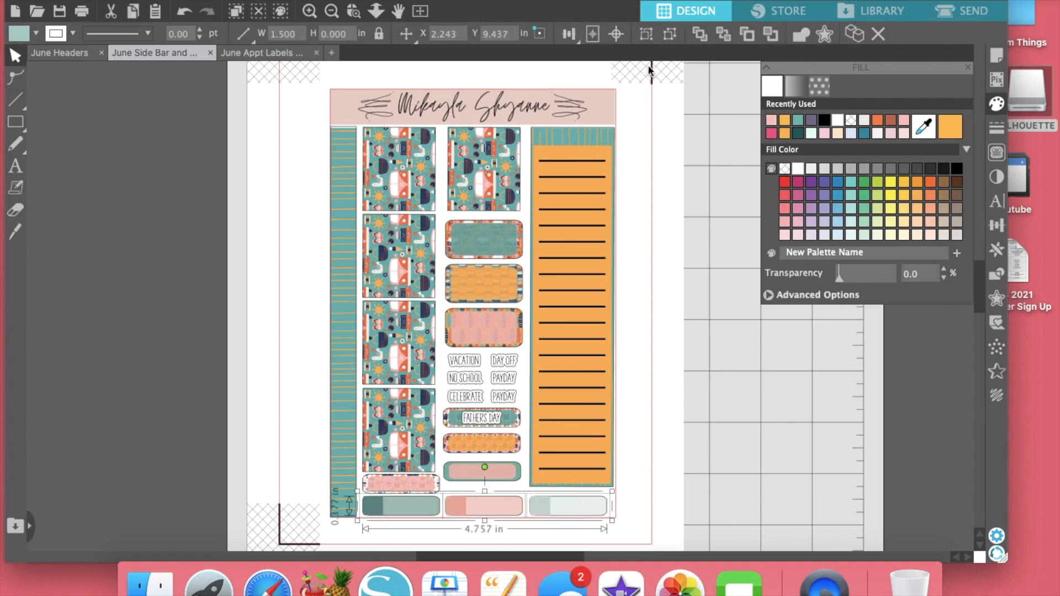
pyautogui.click(679, 384)
pyautogui.click(373, 502)
pyautogui.click(771, 120)
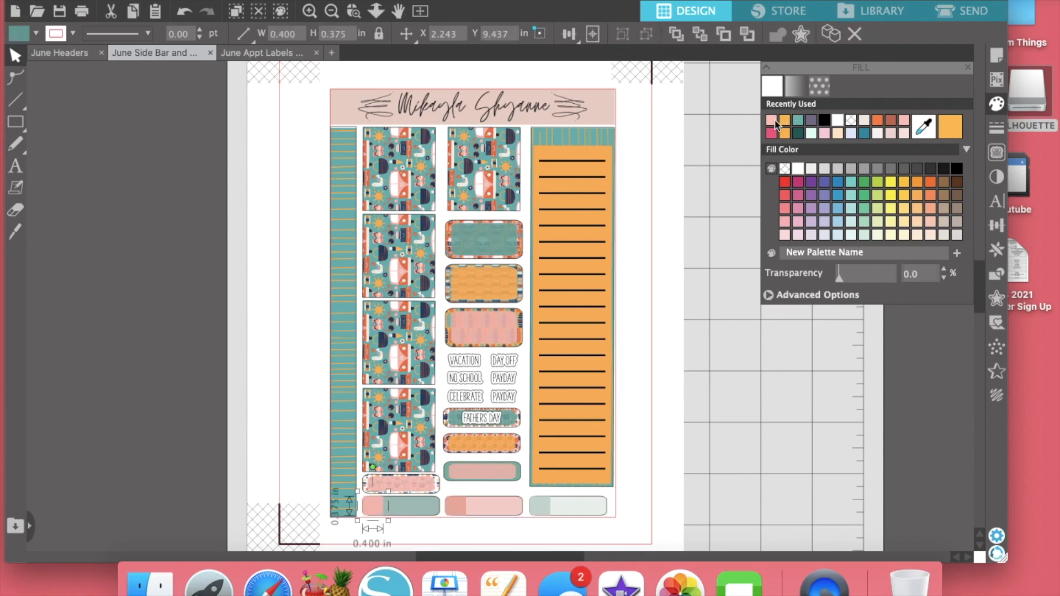
pyautogui.click(452, 507)
pyautogui.click(785, 119)
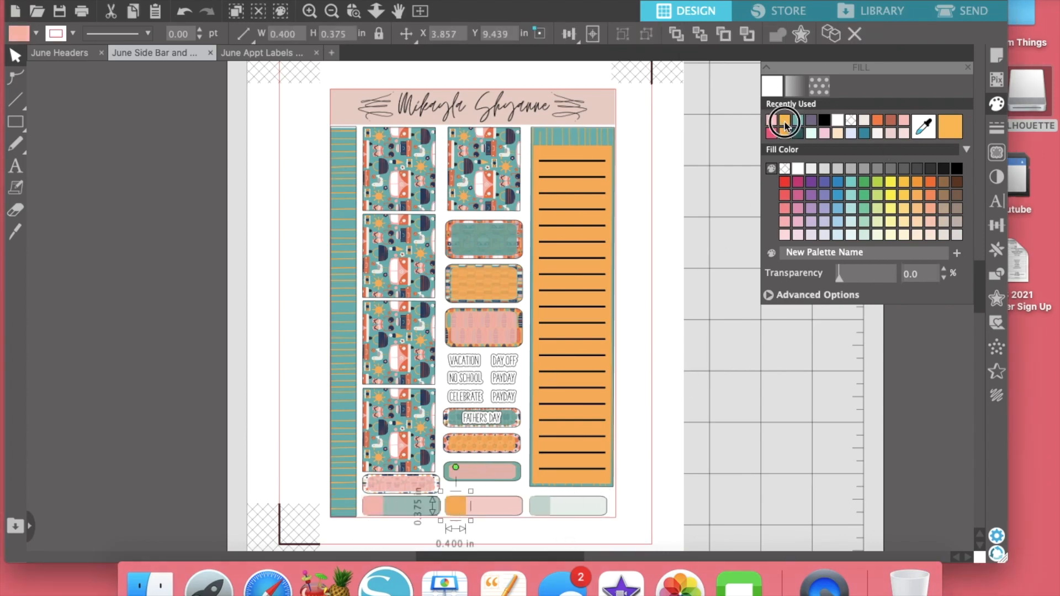
pyautogui.click(543, 513)
pyautogui.click(798, 119)
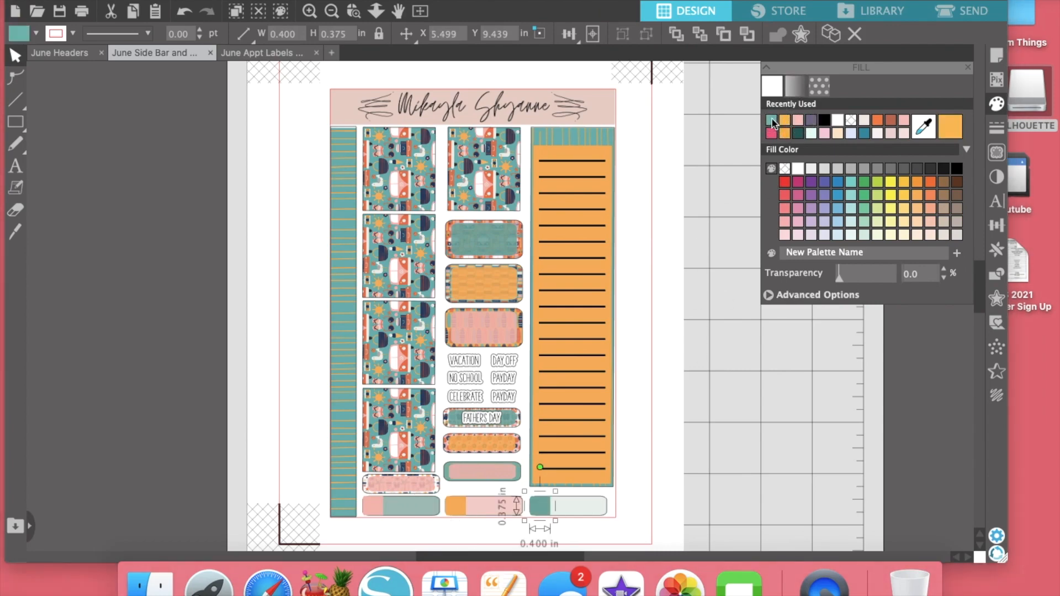
# Fill the long section of the pink-tipped label with pale pink FCD7D2 and regroup its two parts.
pyautogui.click(420, 510)
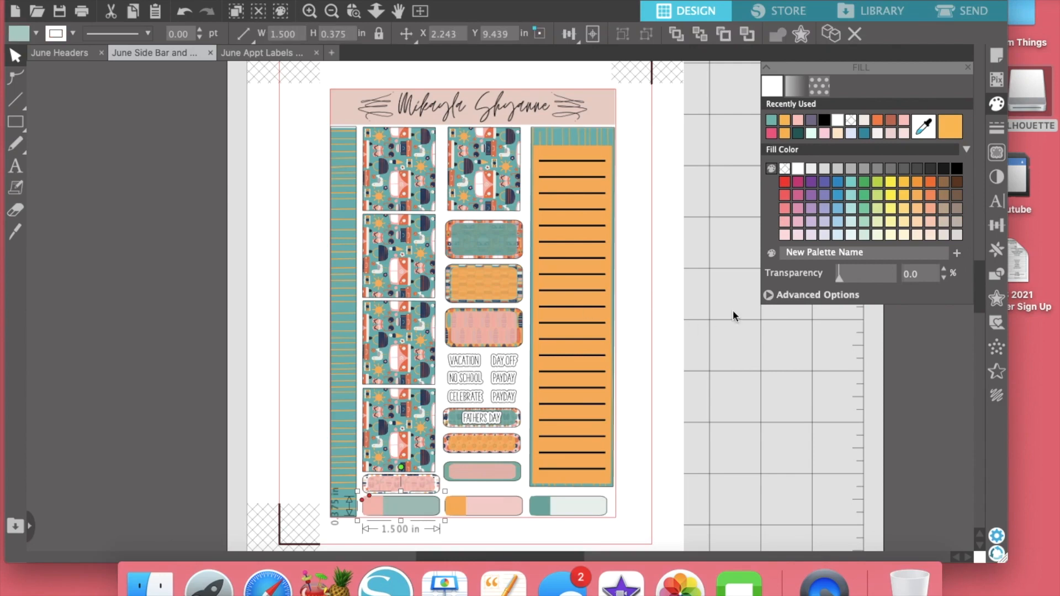
pyautogui.click(769, 295)
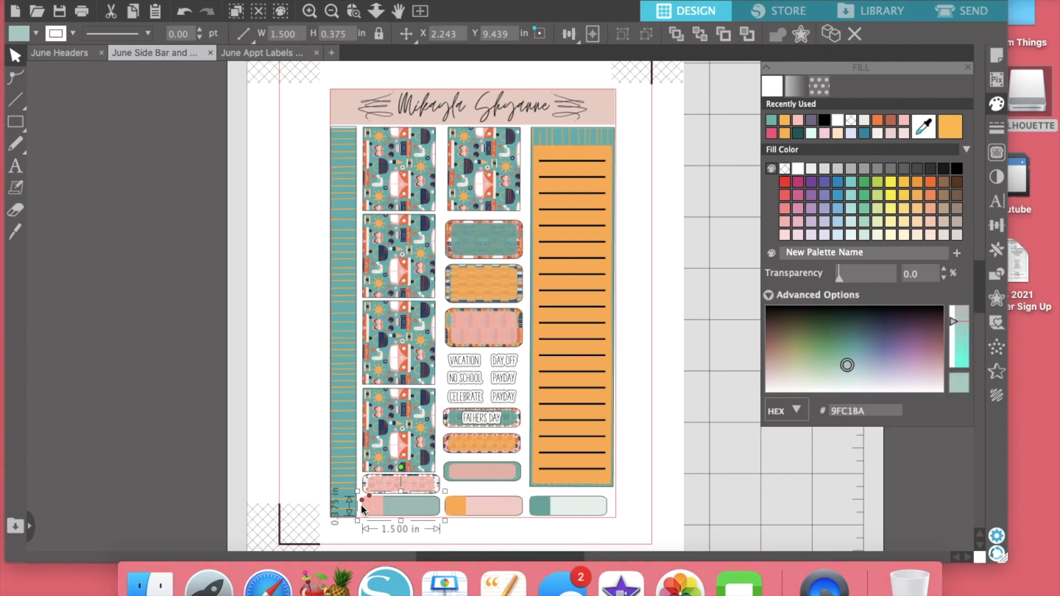
pyautogui.click(799, 123)
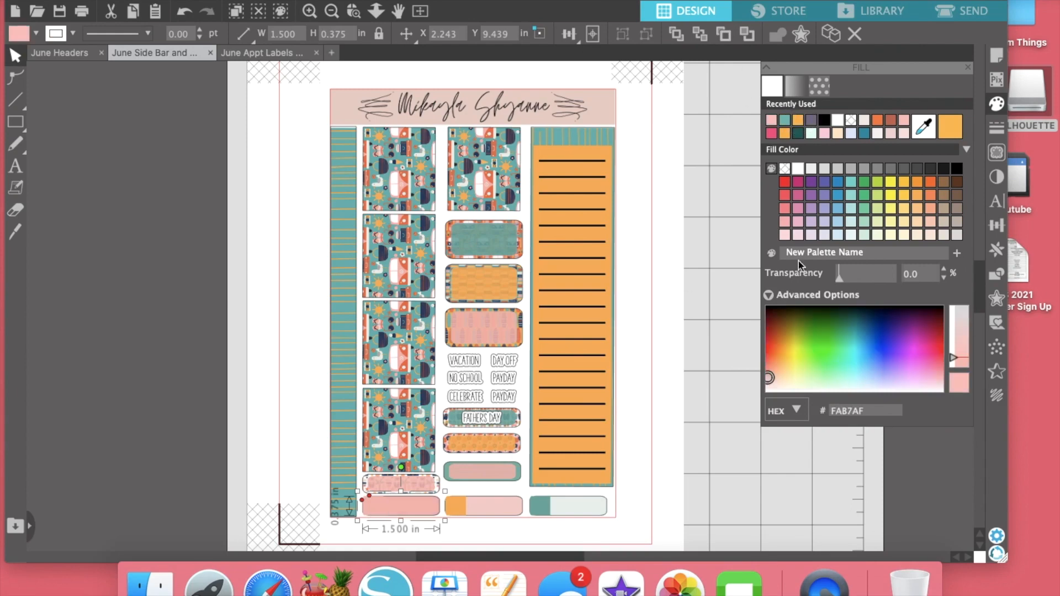
pyautogui.moveTo(768, 376); pyautogui.dragTo(768, 386)
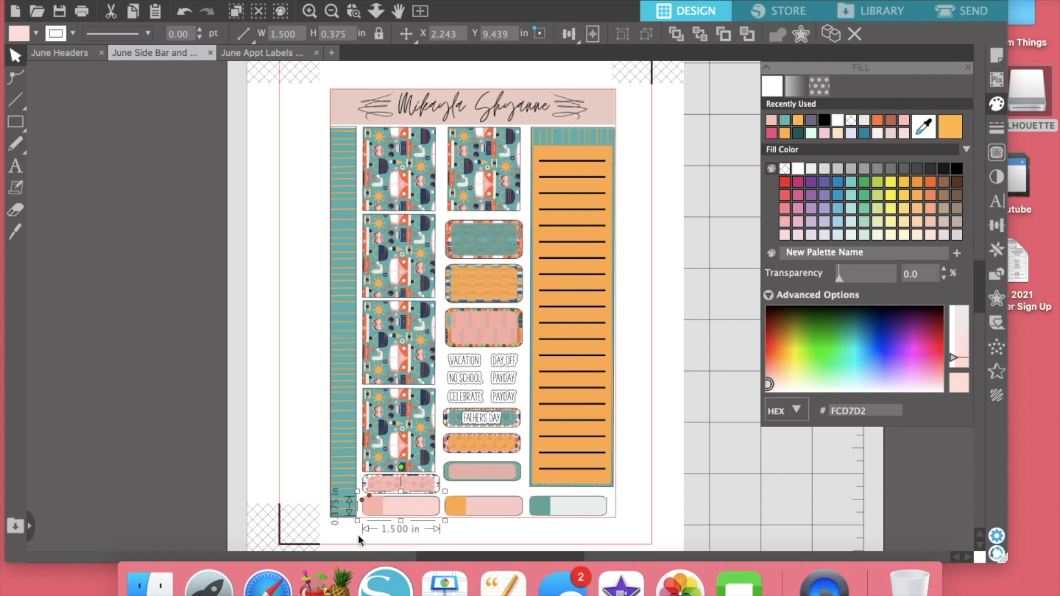
pyautogui.click(466, 525)
pyautogui.click(409, 511)
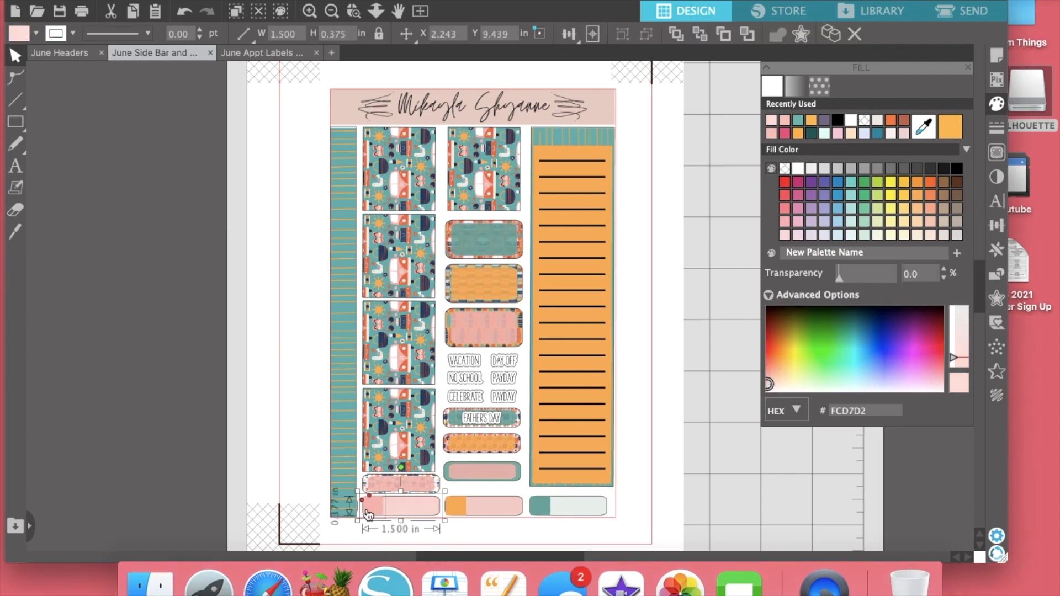
# Fill the long section of the orange-tipped label with pale orange FEE4B6 and regroup its two parts.
pyautogui.click(488, 508)
pyautogui.click(816, 119)
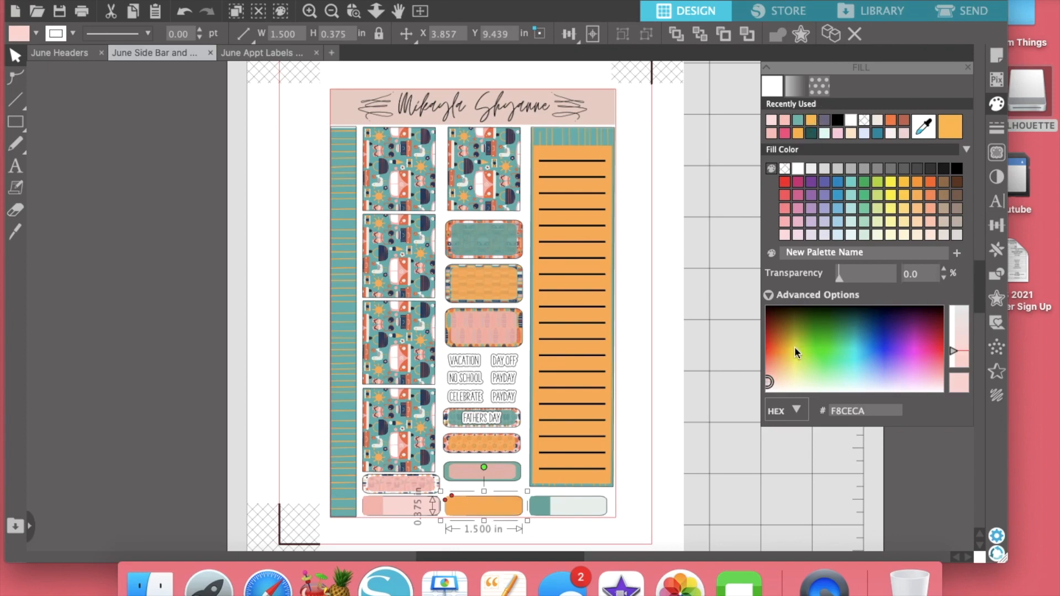
pyautogui.moveTo(786, 363); pyautogui.dragTo(783, 380)
pyautogui.click(448, 498)
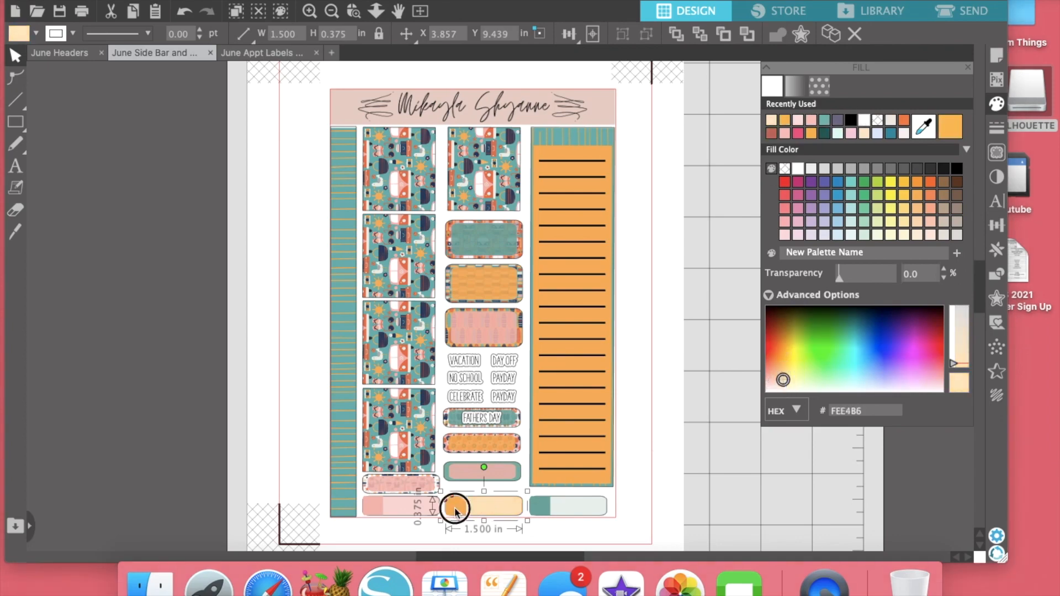
# Fill the long section of the teal-tipped label with pale teal CDE4E0, group it with its tip and save the sheet.
pyautogui.click(570, 511)
pyautogui.click(827, 120)
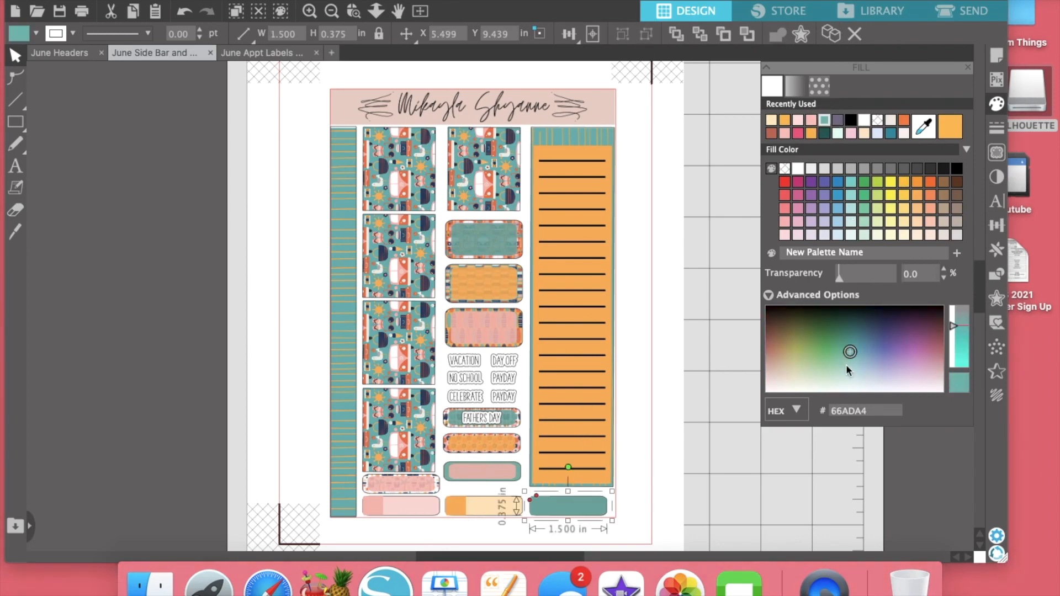
pyautogui.moveTo(851, 369); pyautogui.dragTo(850, 382)
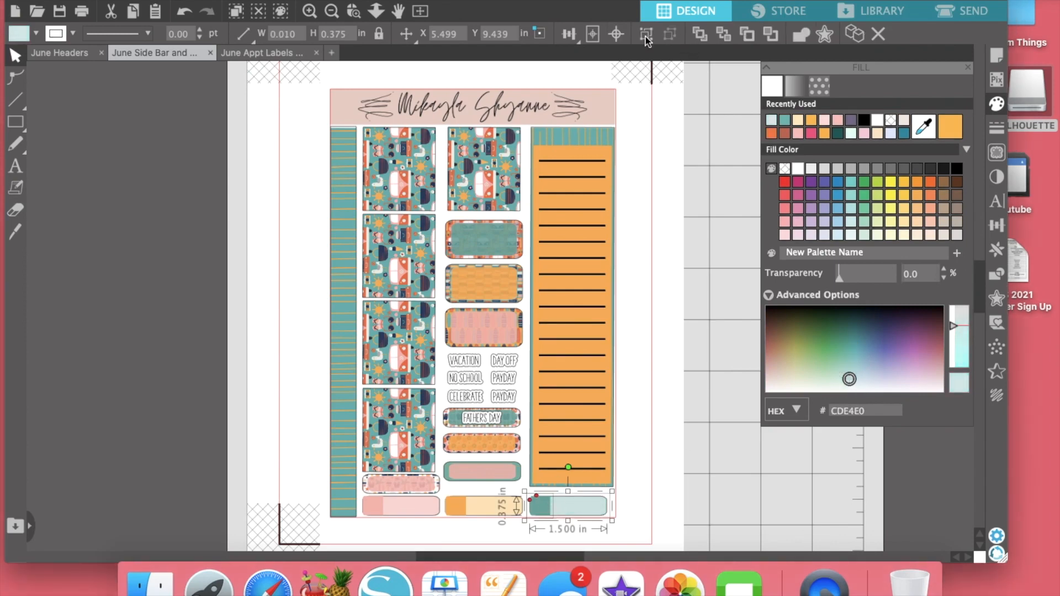
pyautogui.click(714, 414)
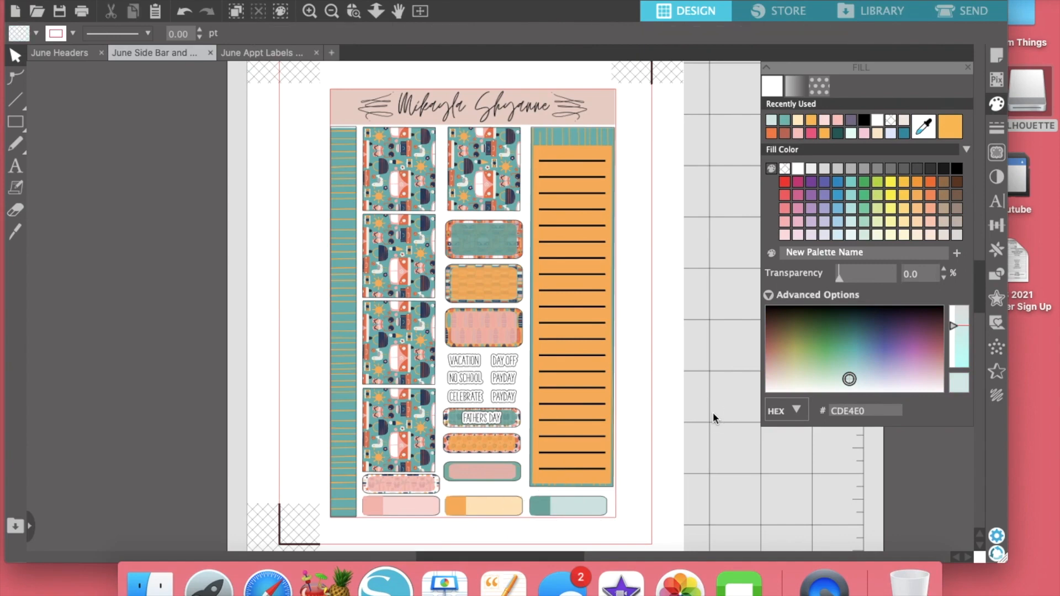
pyautogui.click(61, 11)
# Check the dimensions of a patterned box, the striped side bar, the lined list and the two-tone labels.
pyautogui.click(410, 162)
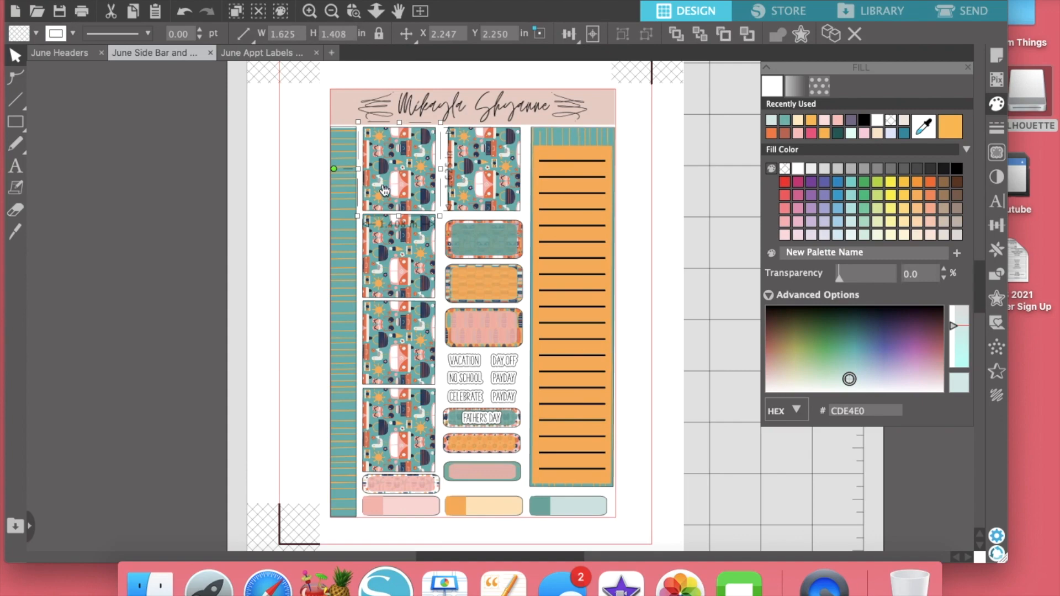
pyautogui.click(346, 227)
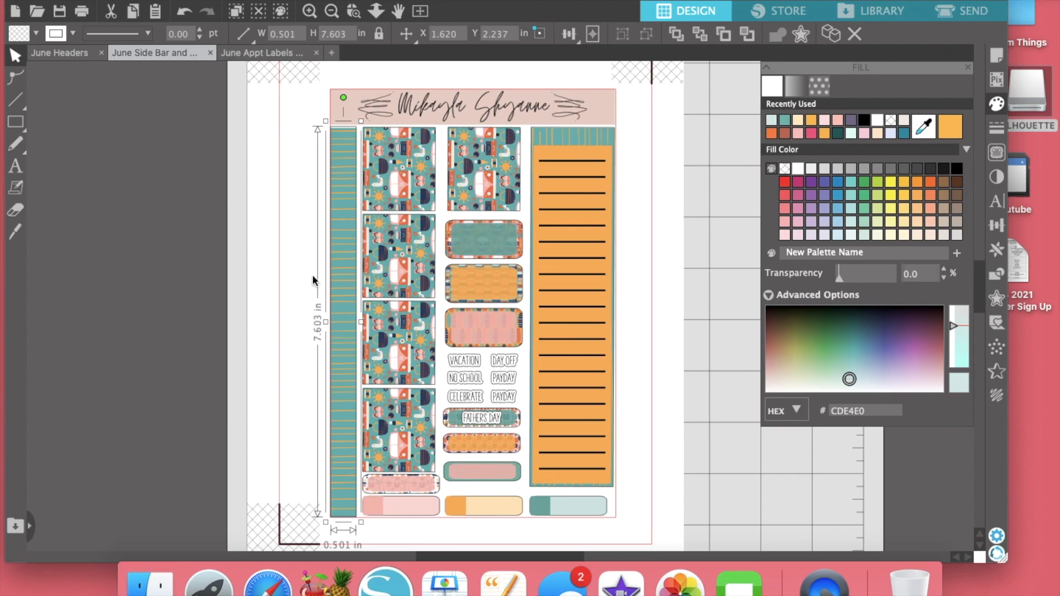
pyautogui.click(573, 139)
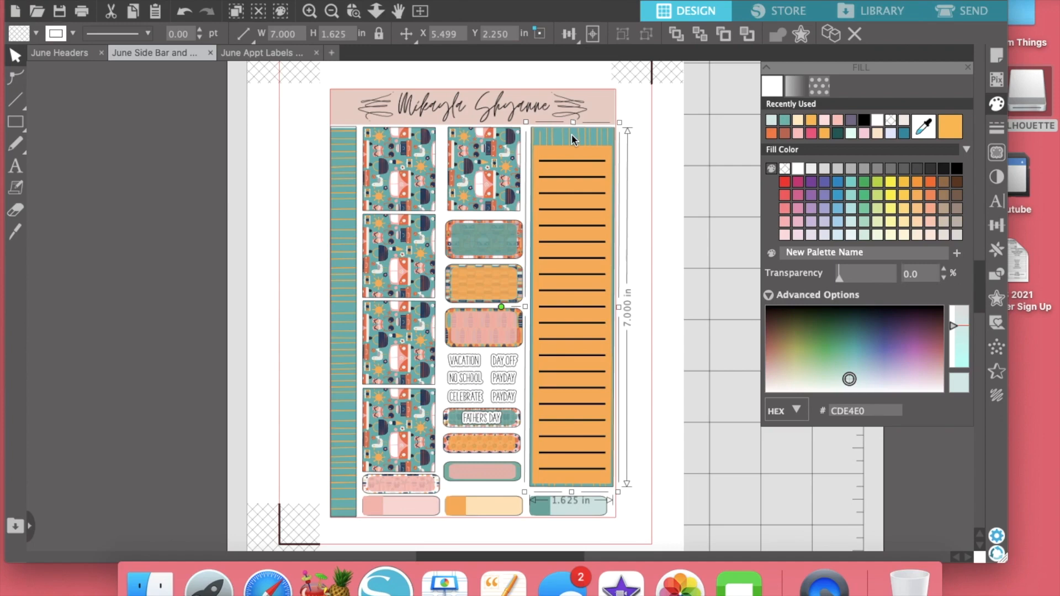
pyautogui.click(430, 504)
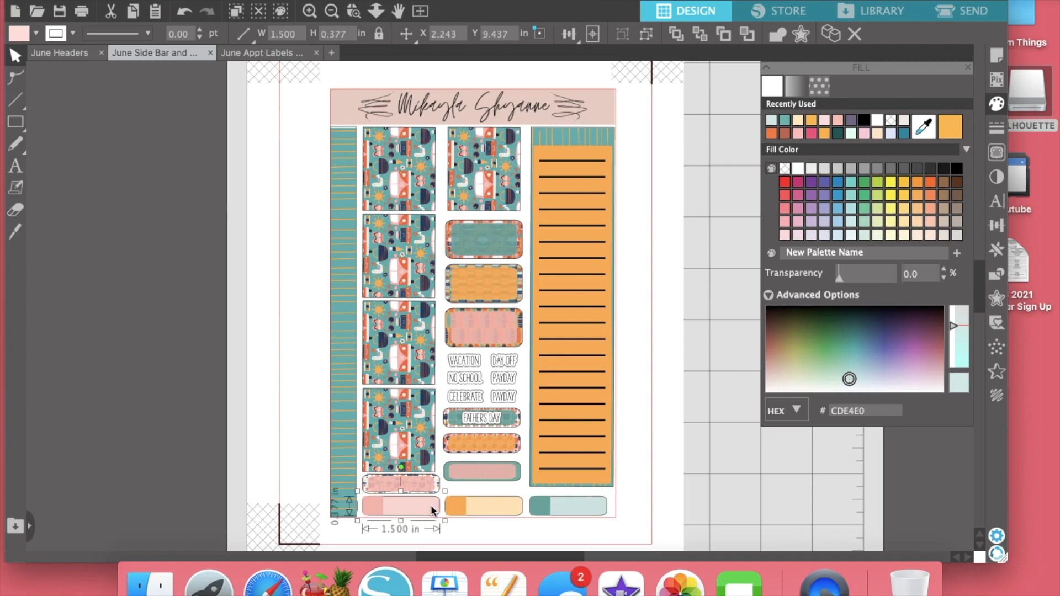
pyautogui.click(472, 475)
pyautogui.click(418, 511)
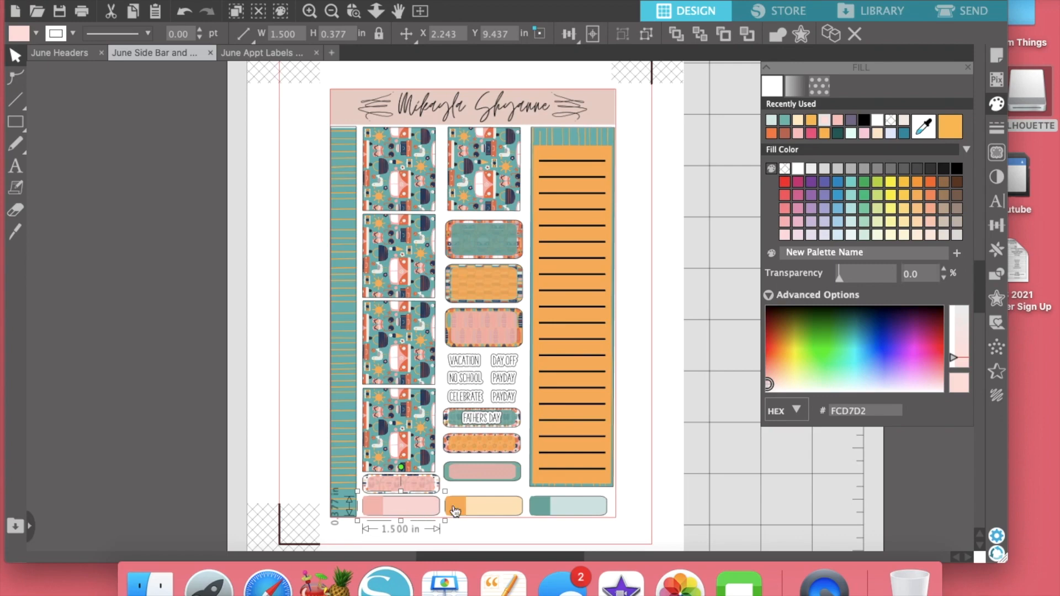
pyautogui.click(466, 512)
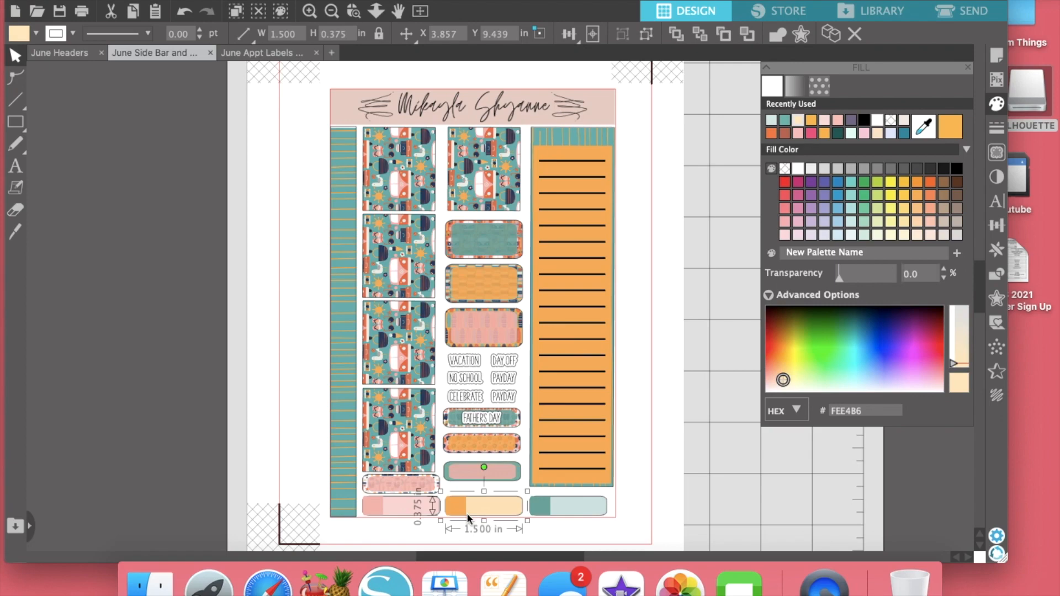
pyautogui.click(538, 511)
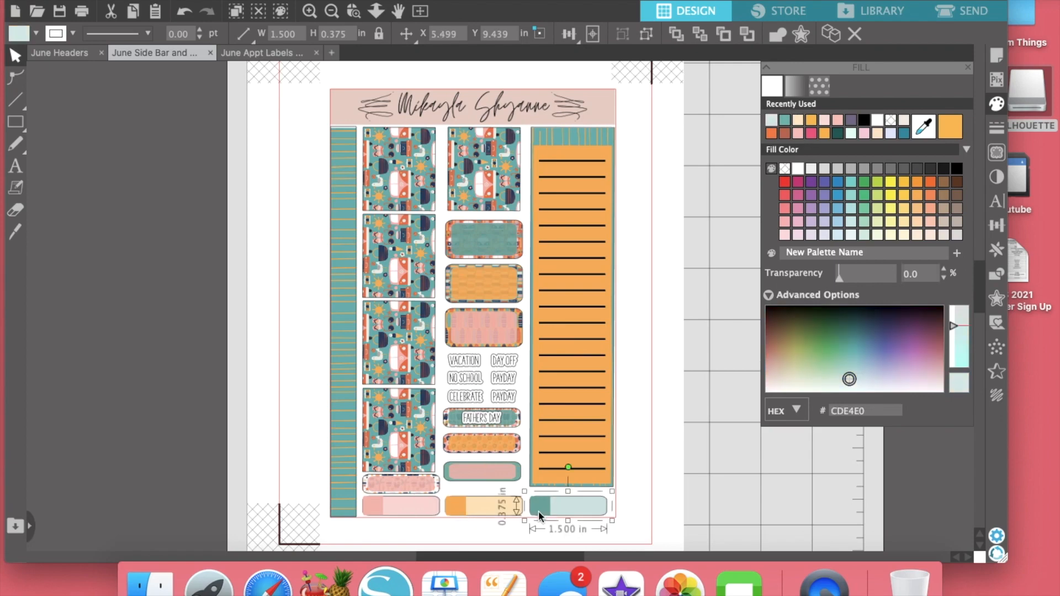
pyautogui.click(429, 504)
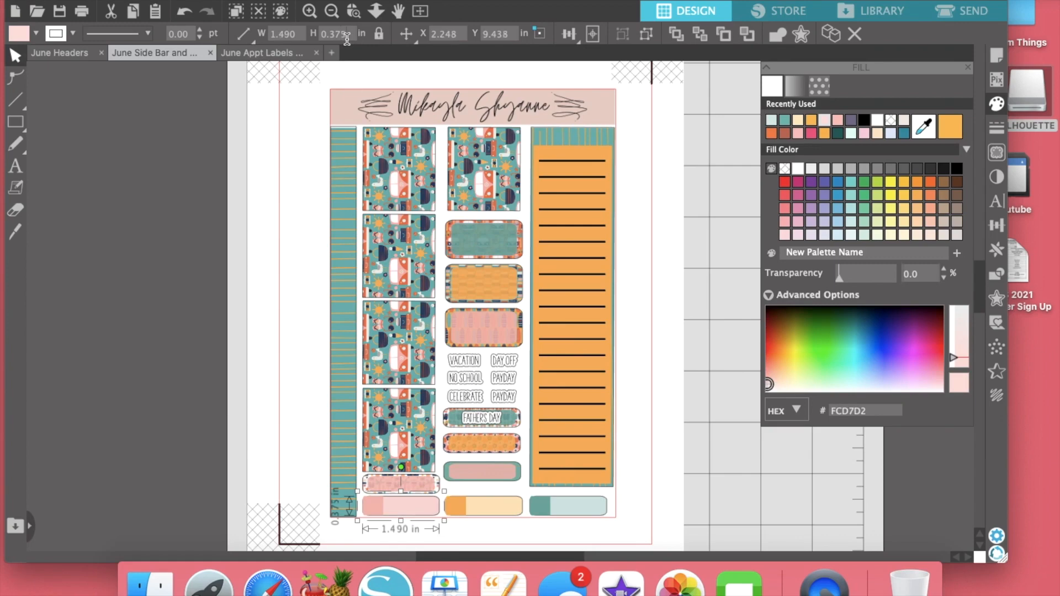
# Set the pink-tipped label's width to 1.500 in, deselect it and save the side bar sheet.
pyautogui.click(458, 517)
pyautogui.press('Return')
pyautogui.click(378, 33)
pyautogui.click(676, 498)
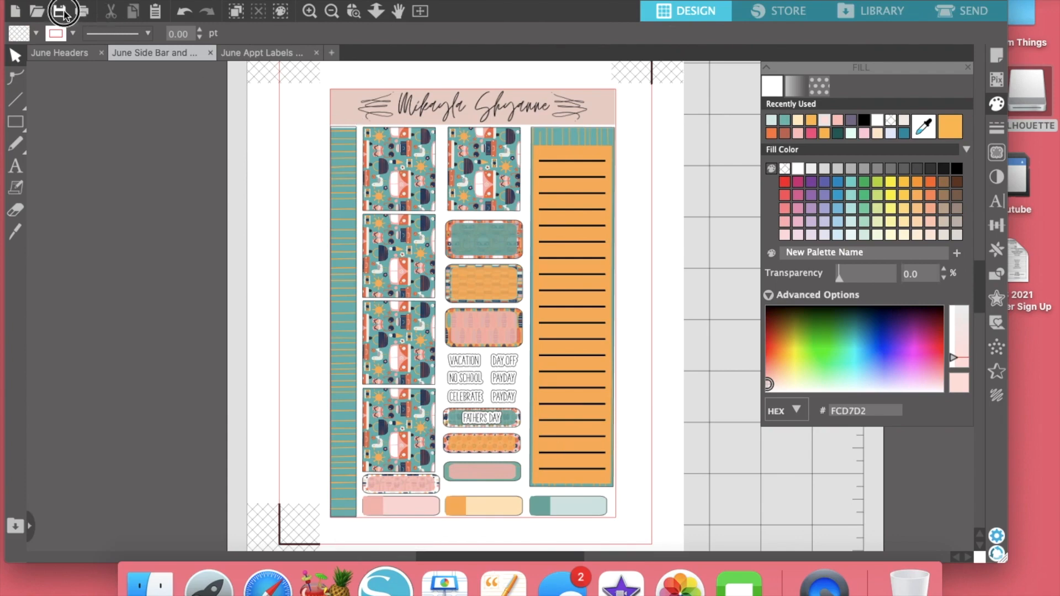
# On the June Headers sheet, fill the upper plaid strip with vacation paper-09 2 and rotate the pattern to -90 degrees.
pyautogui.click(74, 60)
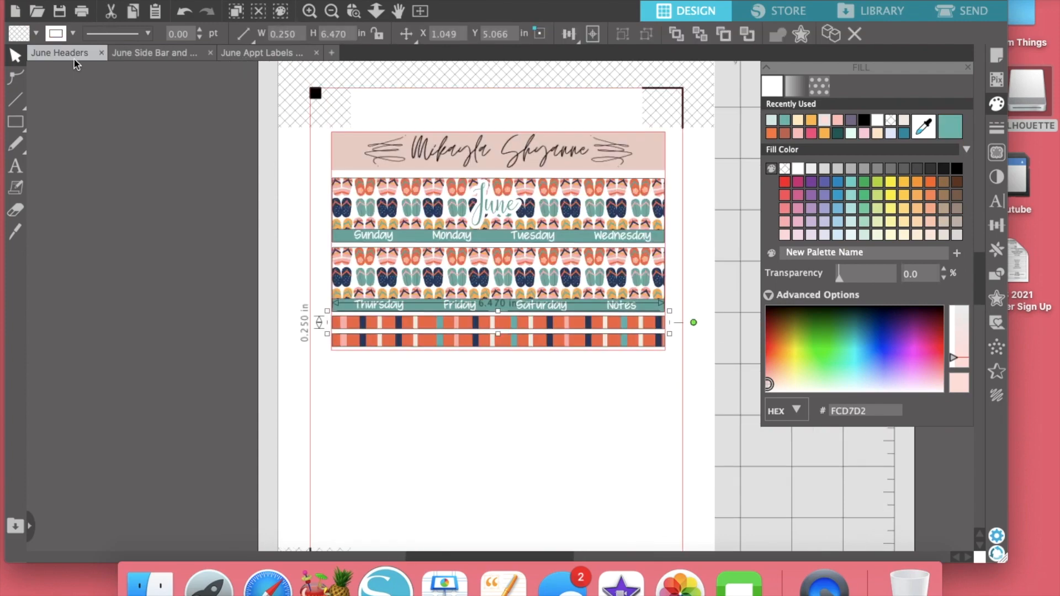
pyautogui.click(130, 60)
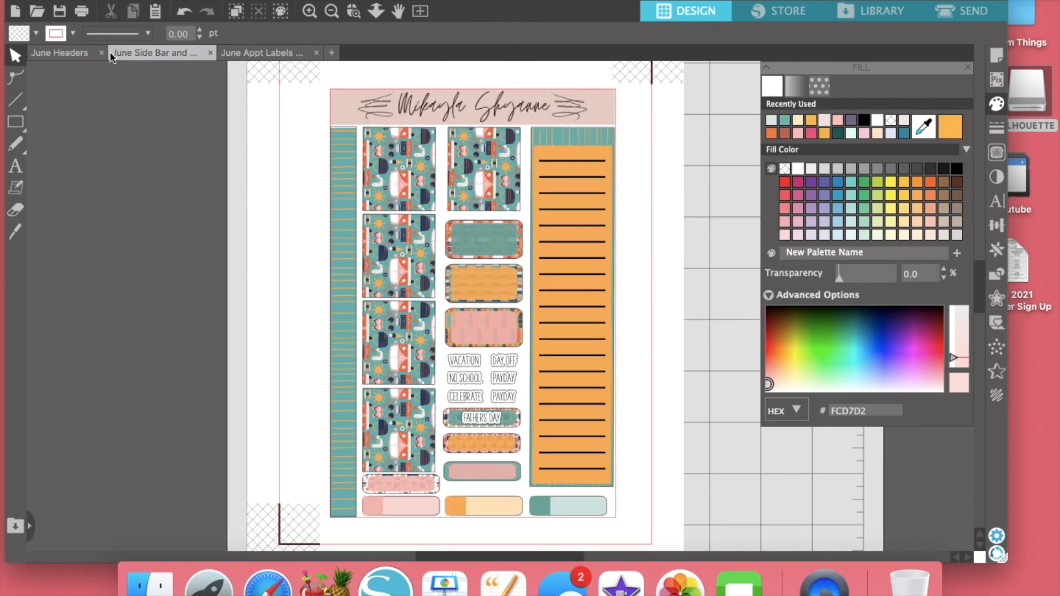
pyautogui.click(246, 55)
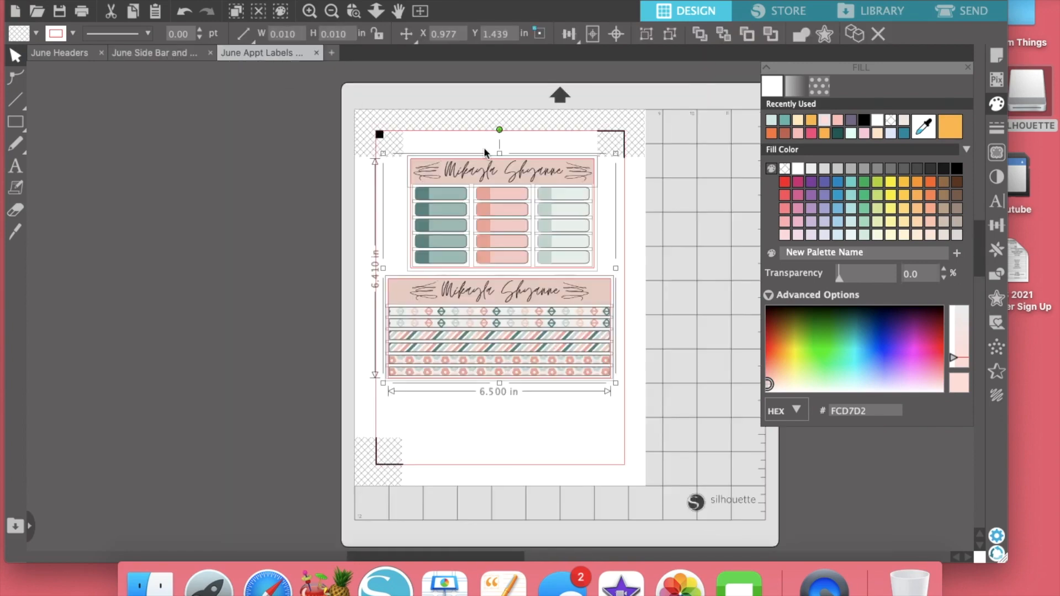
pyautogui.click(83, 54)
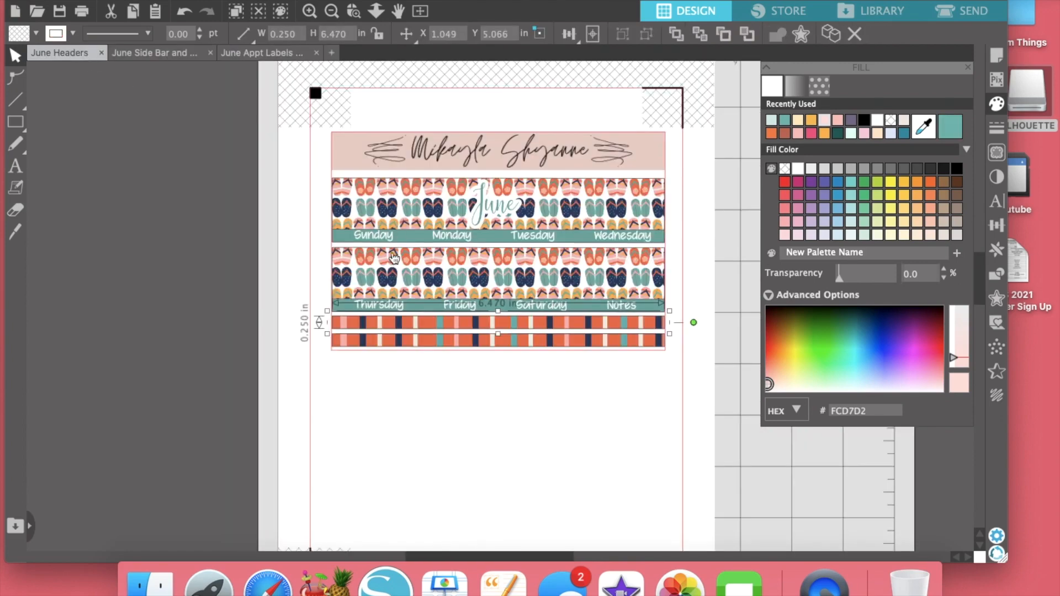
pyautogui.click(819, 86)
pyautogui.scroll(-5, 819, 212)
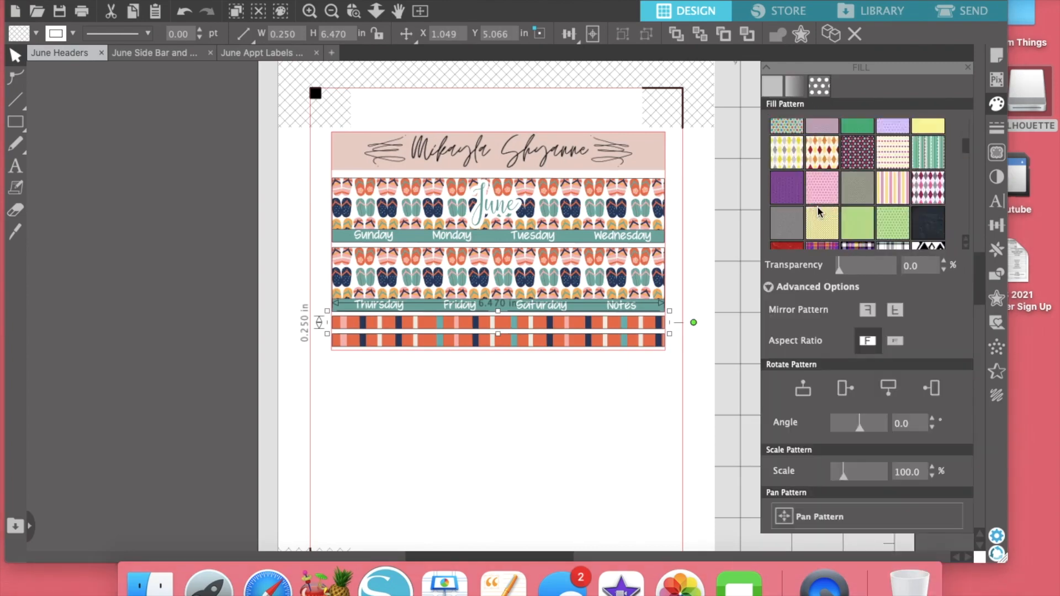
pyautogui.scroll(-5, 820, 212)
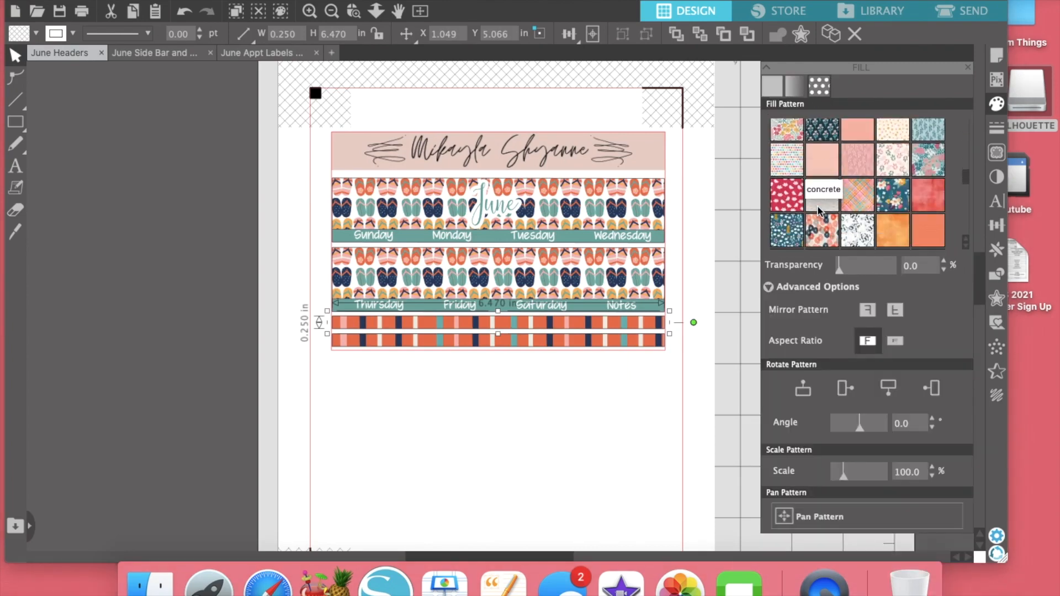
pyautogui.scroll(2, 819, 212)
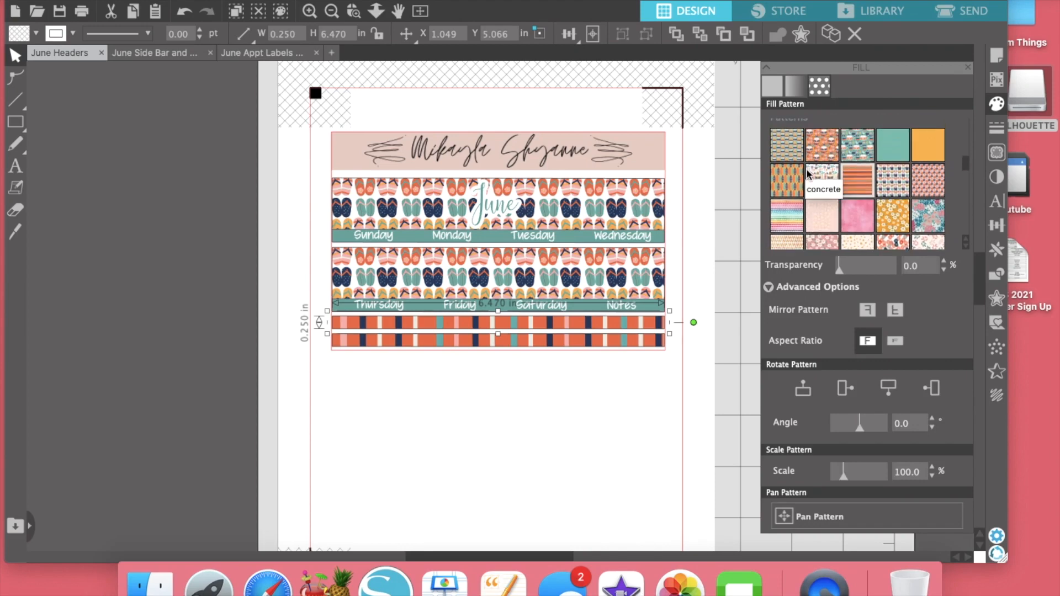
pyautogui.click(816, 187)
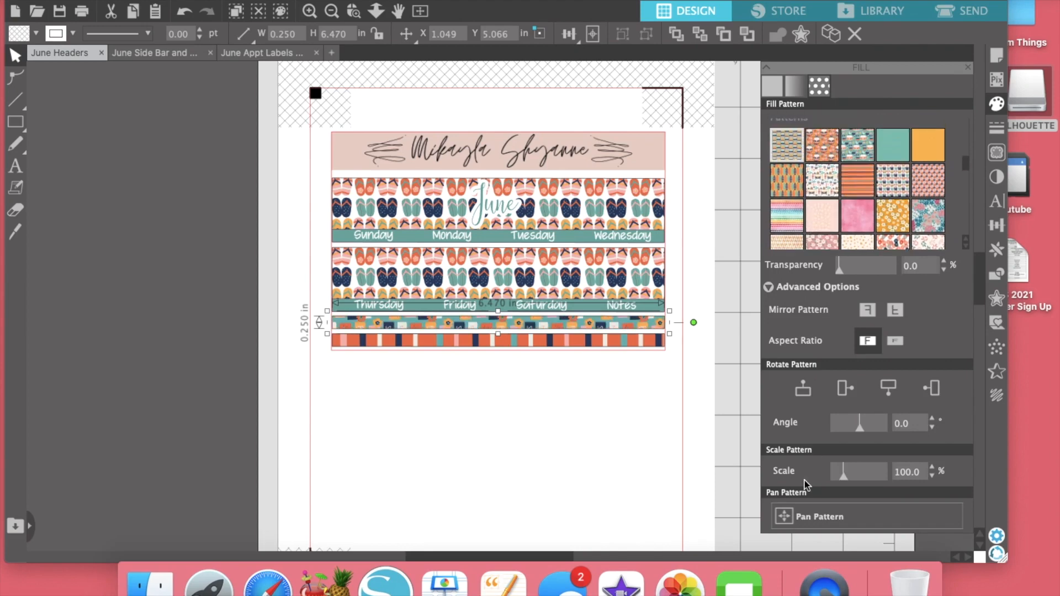
pyautogui.click(932, 388)
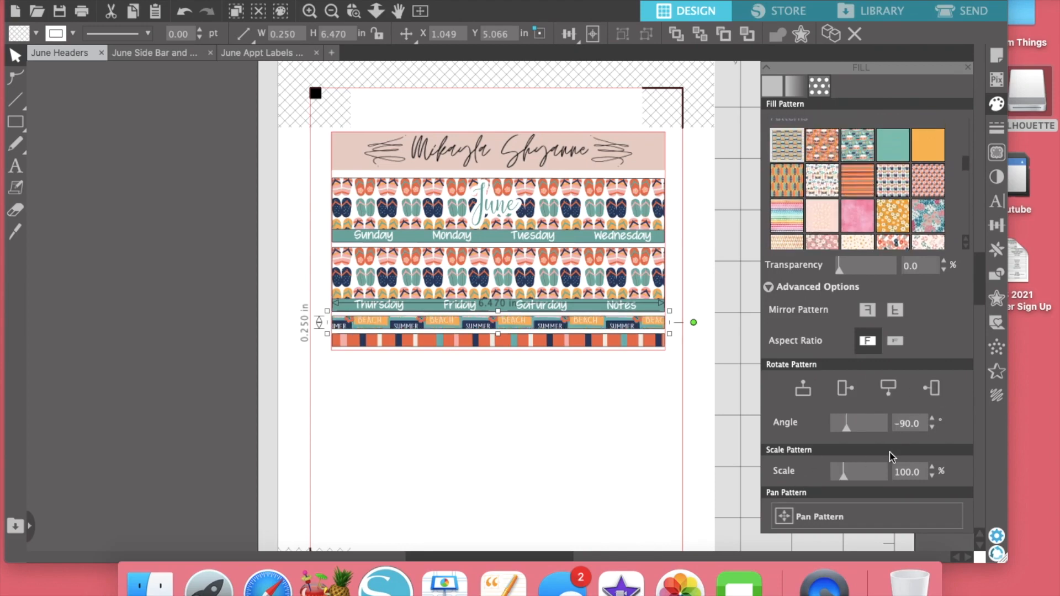
# Reduce the upper strip's pattern scale to 83%.
pyautogui.click(932, 476)
pyautogui.click(931, 476)
pyautogui.click(931, 476)
pyautogui.click(932, 476)
pyautogui.click(931, 476)
pyautogui.click(932, 476)
pyautogui.click(932, 476)
pyautogui.click(931, 476)
pyautogui.click(932, 476)
pyautogui.click(931, 476)
pyautogui.click(931, 476)
pyautogui.click(932, 476)
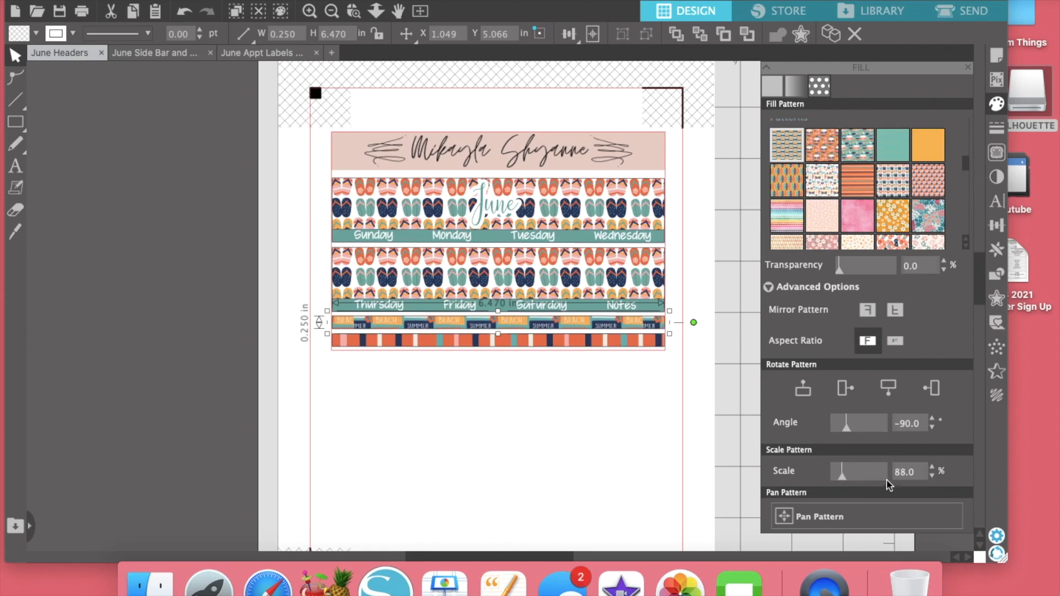
pyautogui.moveTo(842, 480); pyautogui.dragTo(842, 478)
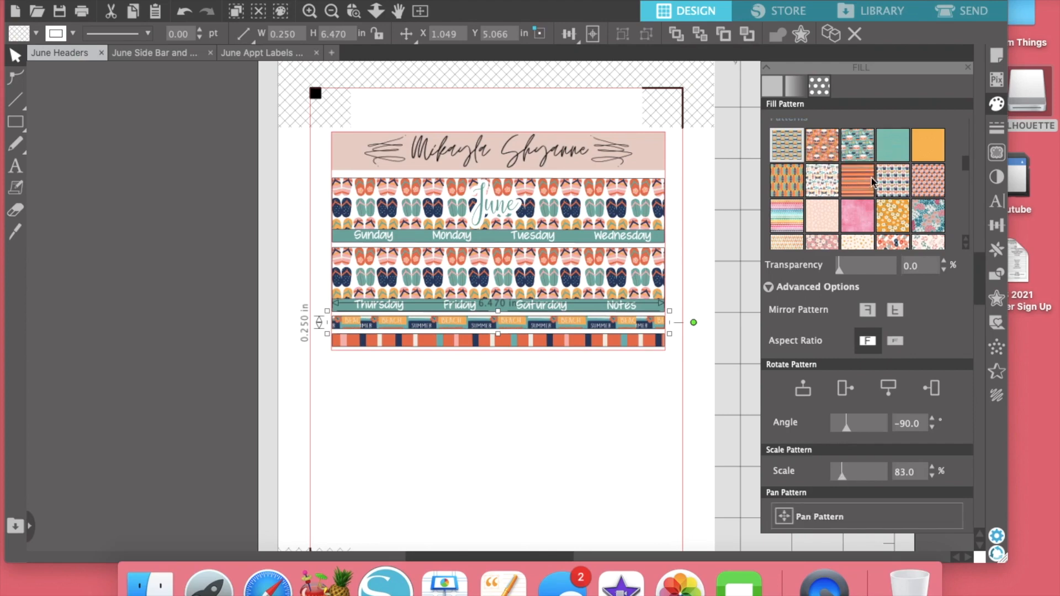
# Try other vacation papers on the upper strip, ending with vacation paper-09 2.
pyautogui.click(928, 181)
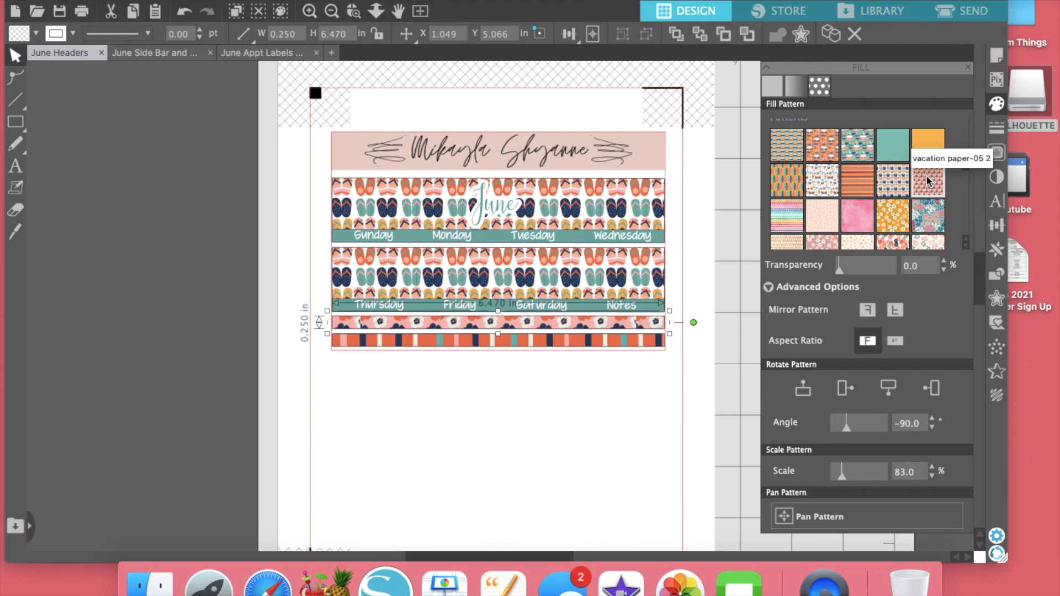
pyautogui.click(881, 175)
pyautogui.click(859, 185)
pyautogui.click(828, 187)
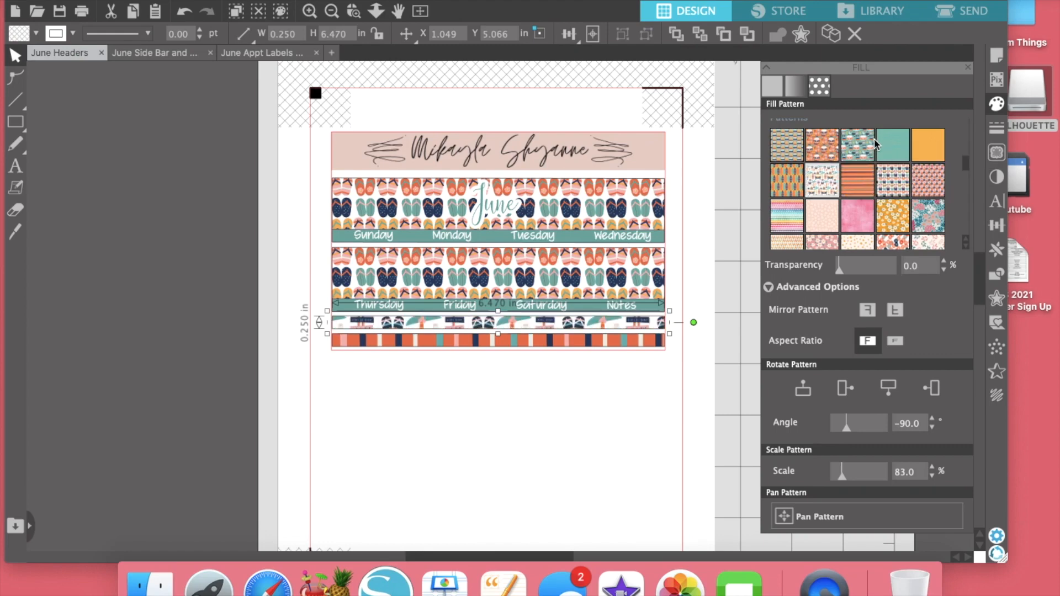
pyautogui.click(893, 146)
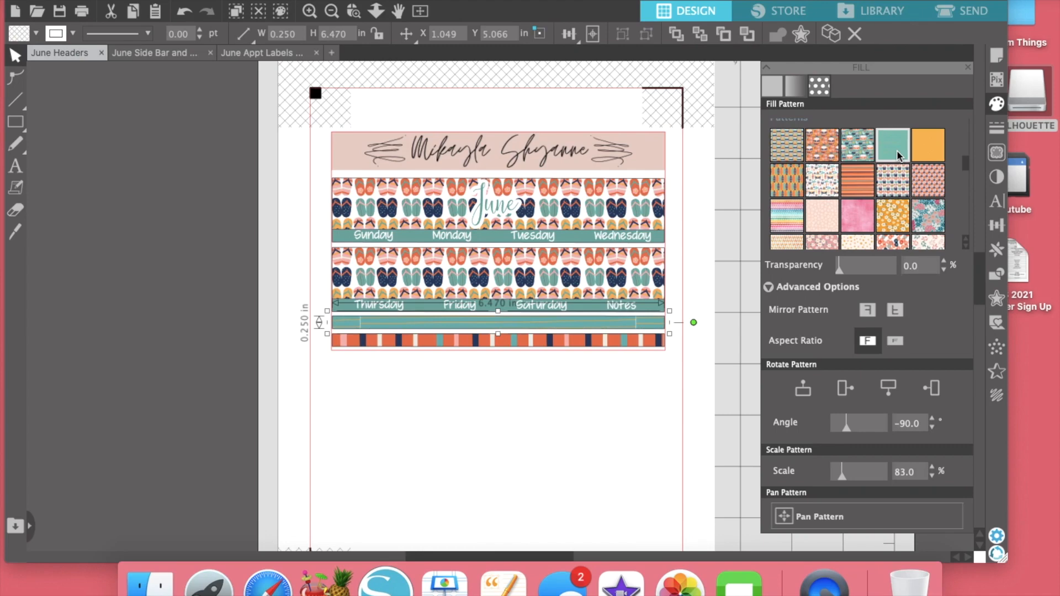
pyautogui.click(934, 149)
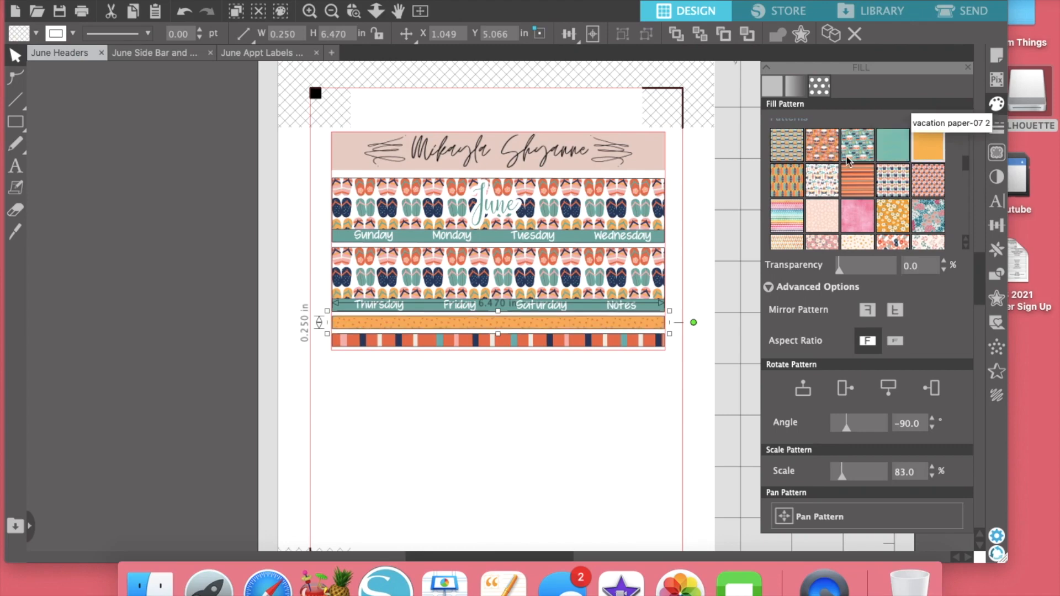
pyautogui.click(797, 153)
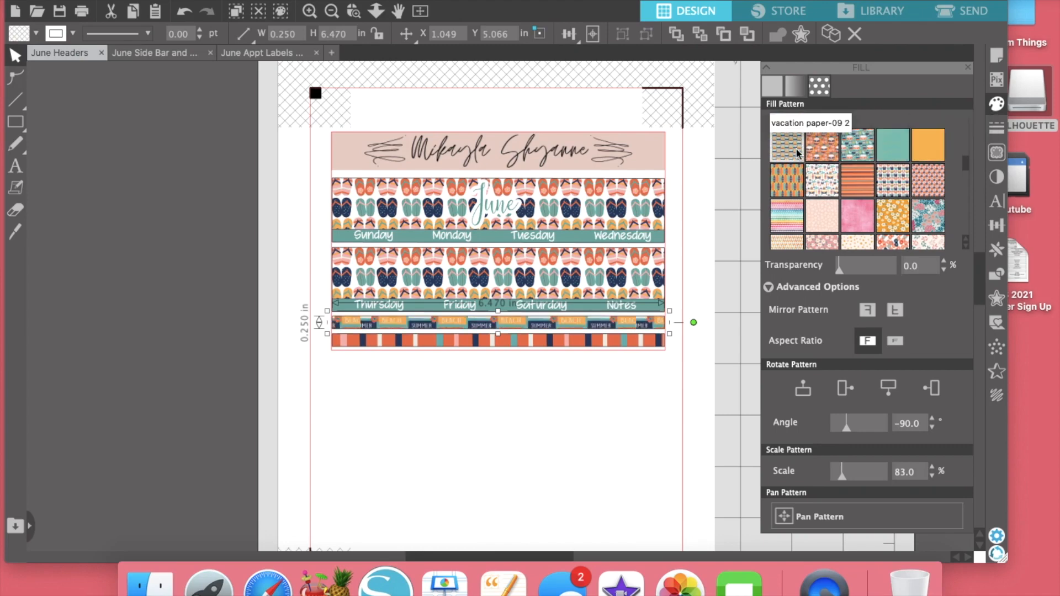
# Try another vacation paper and a 13% scale on the upper strip, ending with vacation paper-09 2 at 100%.
pyautogui.click(779, 210)
pyautogui.click(783, 189)
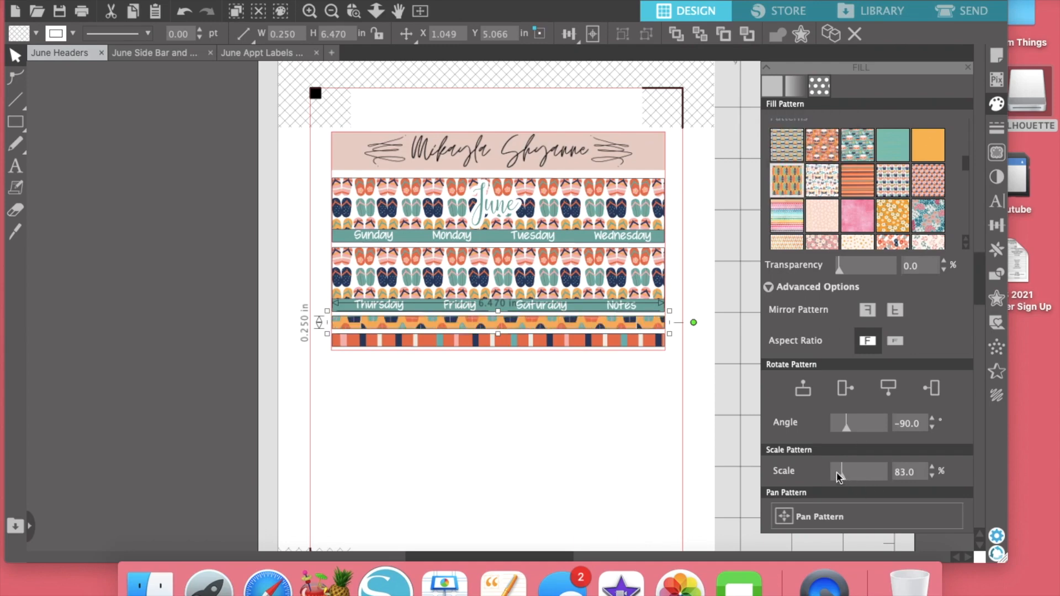
pyautogui.moveTo(841, 478); pyautogui.dragTo(833, 476)
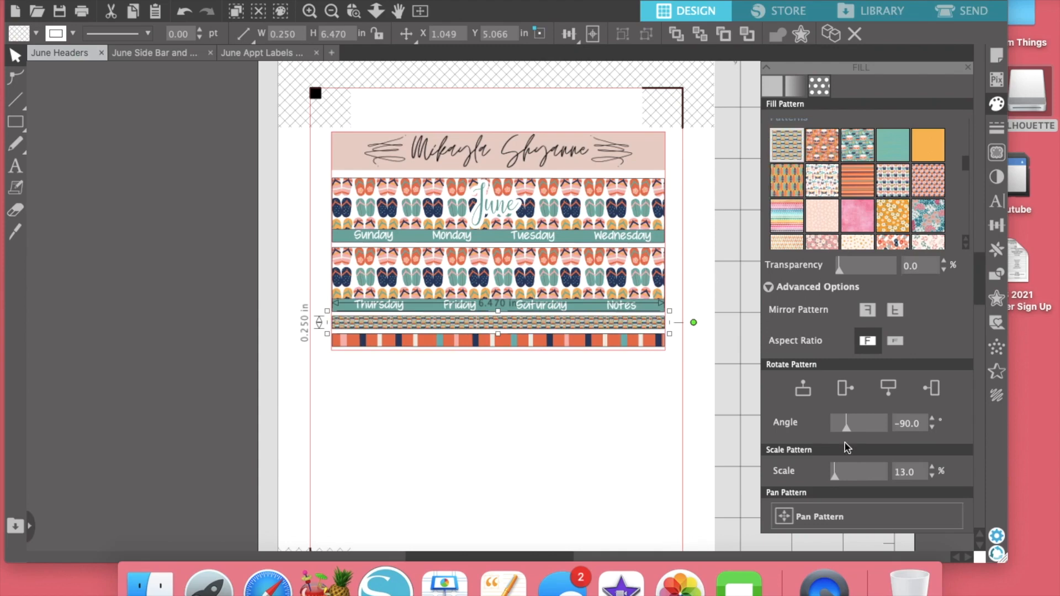
pyautogui.click(848, 480)
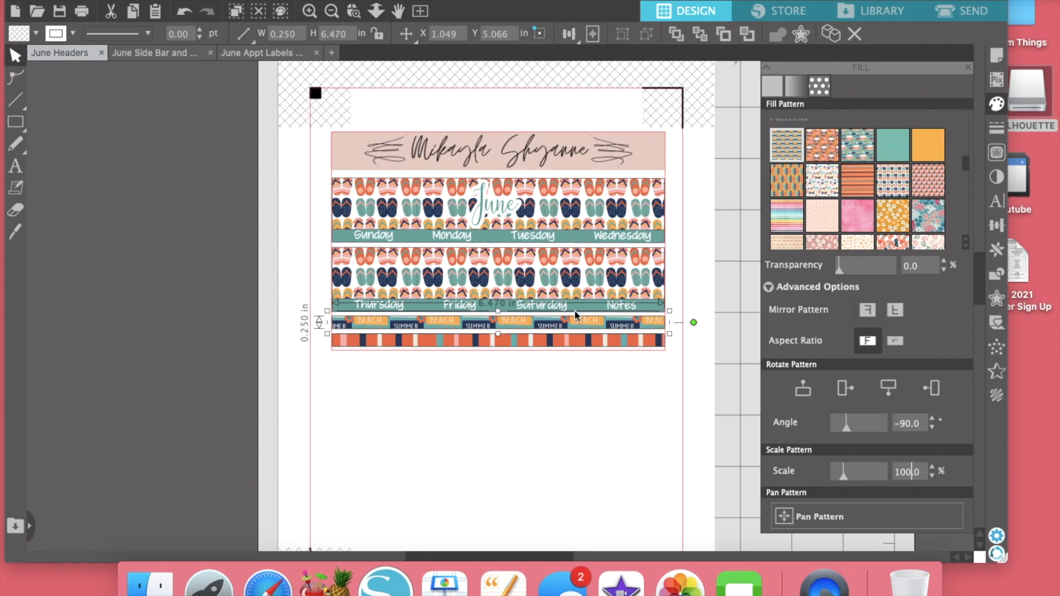
# Fill the lower plaid strip with vacation paper-09 2 and rotate its pattern to -90 degrees.
pyautogui.click(555, 343)
pyautogui.click(788, 145)
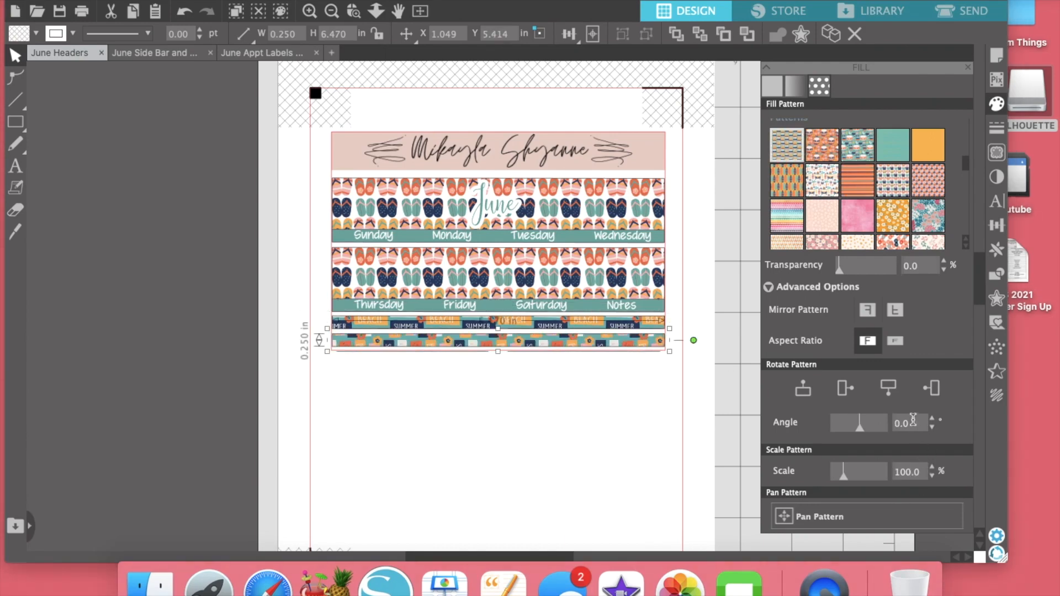
pyautogui.click(932, 388)
pyautogui.click(623, 454)
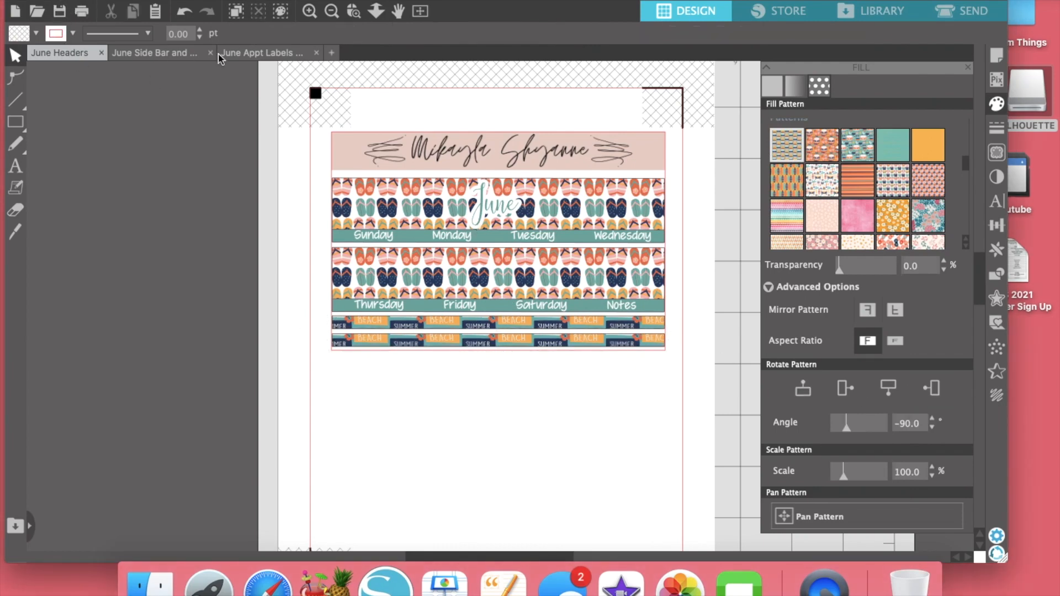
# On the June Appt Labels sheet, delete all the old two-tone labels under the upper header.
pyautogui.click(246, 55)
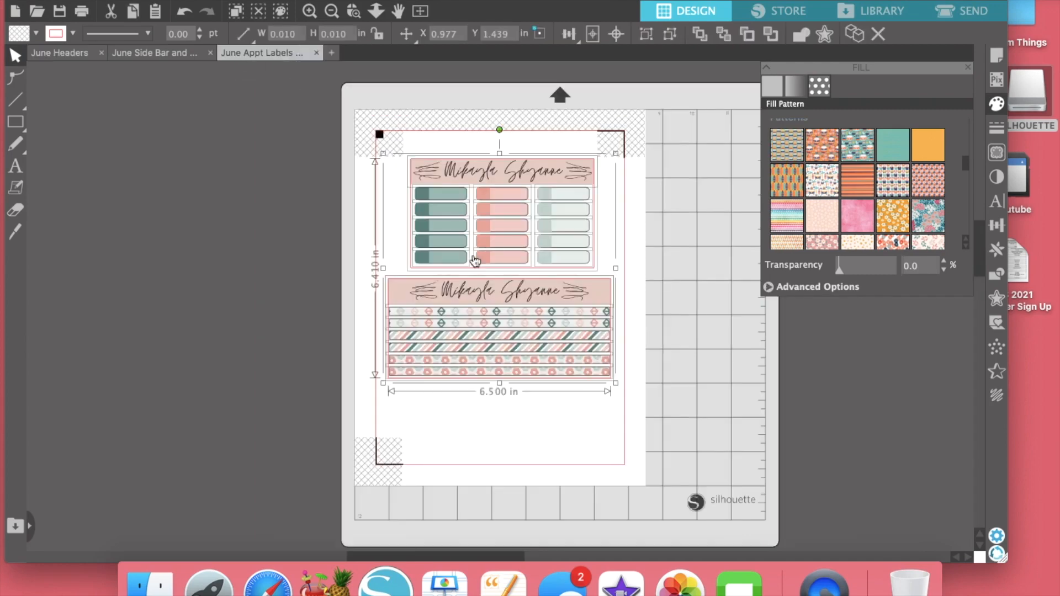
pyautogui.click(633, 213)
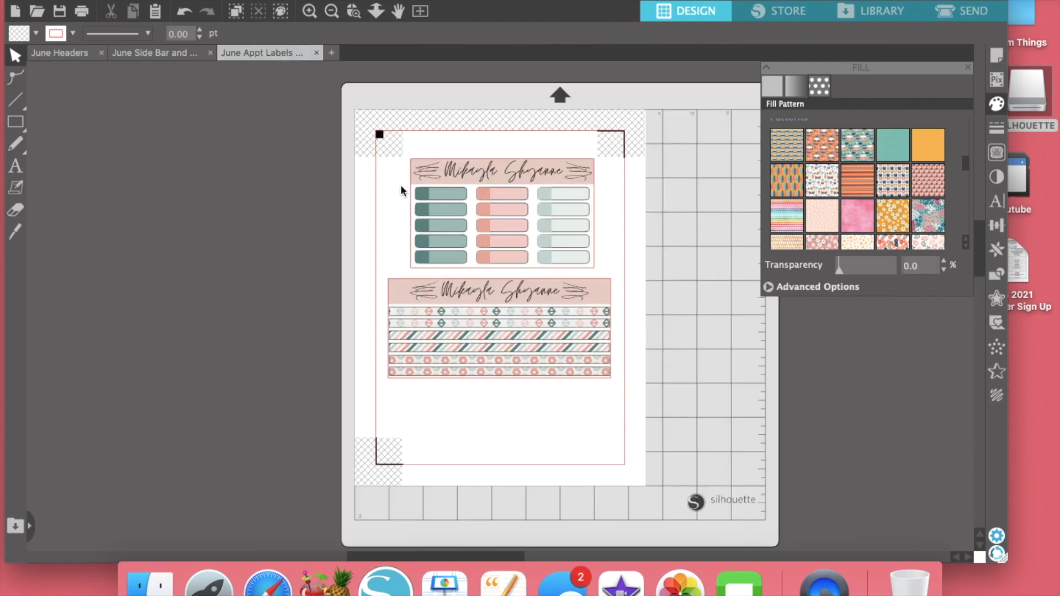
pyautogui.click(443, 199)
pyautogui.keyDown('shift'); pyautogui.click(516, 199); pyautogui.keyUp('shift')
pyautogui.keyDown('shift'); pyautogui.click(550, 197); pyautogui.keyUp('shift')
pyautogui.press('Delete')
pyautogui.moveTo(450, 192); pyautogui.dragTo(556, 253)
pyautogui.press('Delete')
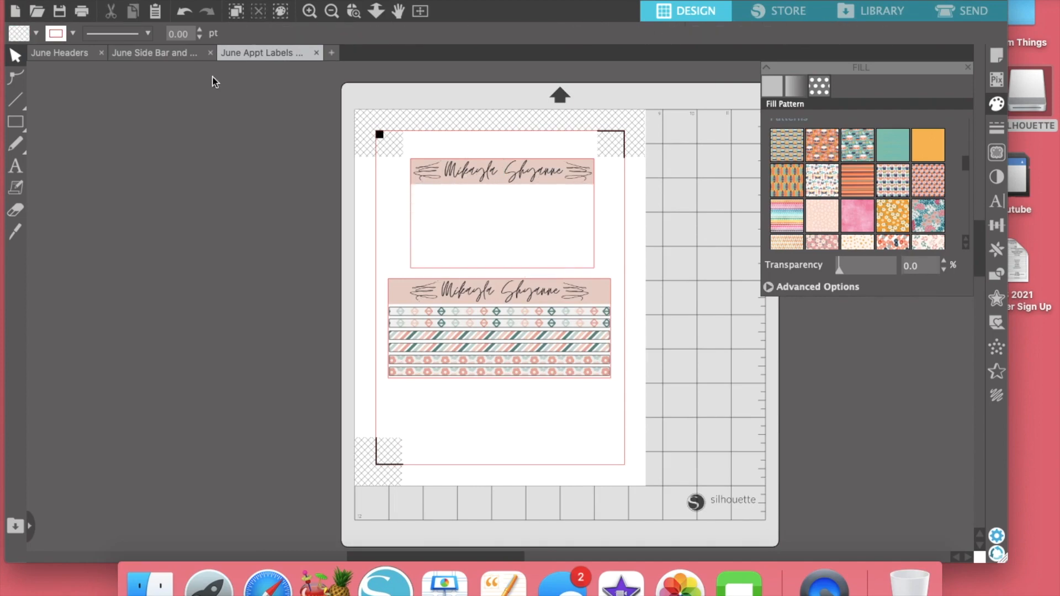
# Copy the pink, orange and teal two-tone labels from the side bar sheet into the appointment sheet, directly beneath the upper header.
pyautogui.click(157, 53)
pyautogui.click(408, 507)
pyautogui.keyDown('shift'); pyautogui.click(483, 506); pyautogui.keyUp('shift')
pyautogui.keyDown('shift'); pyautogui.click(570, 511); pyautogui.keyUp('shift')
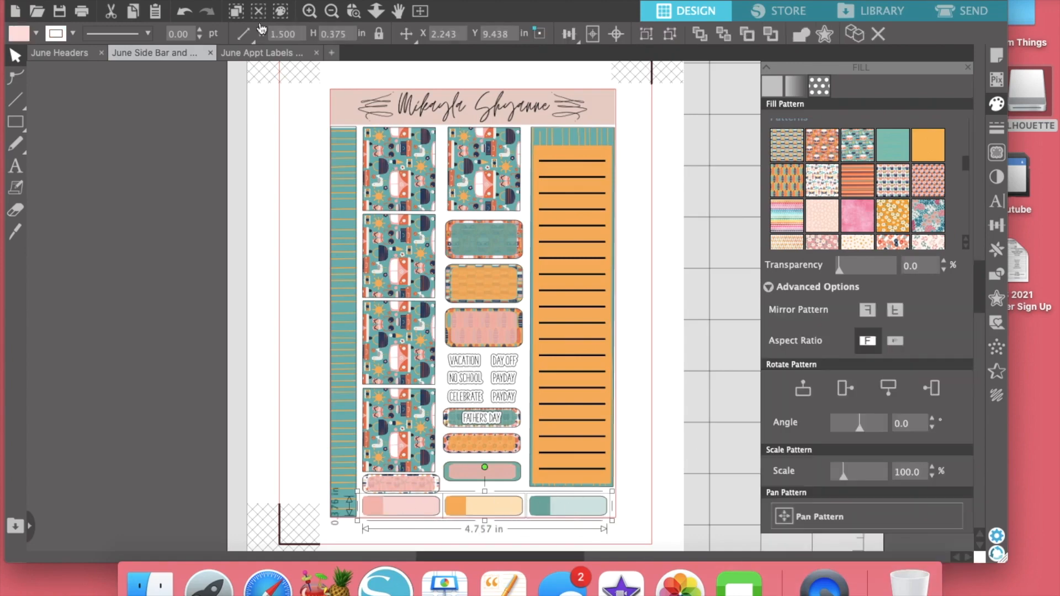
pyautogui.click(252, 57)
pyautogui.press('super+v')
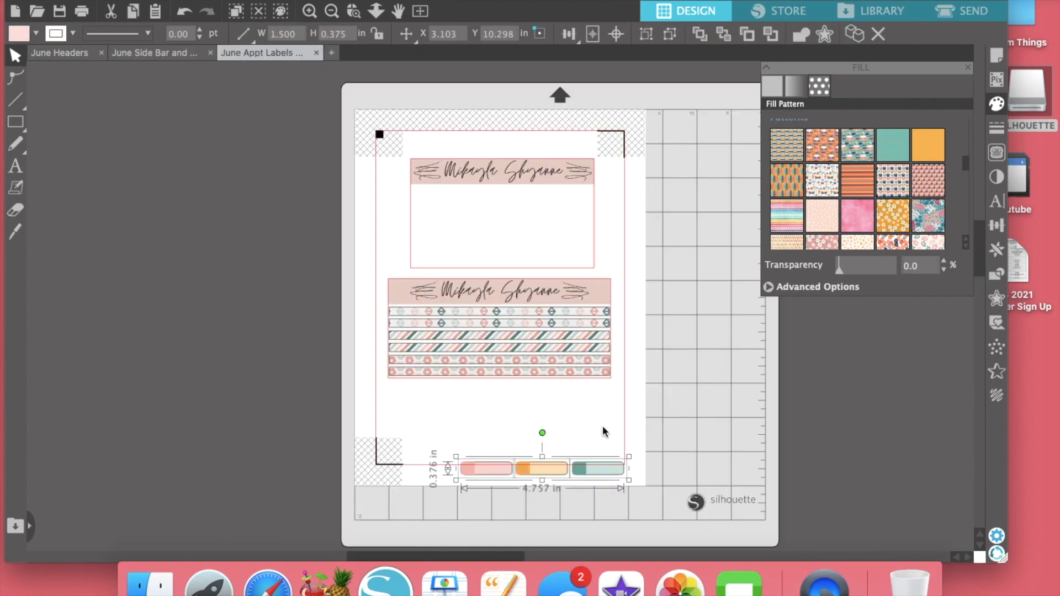
pyautogui.click(620, 480)
pyautogui.moveTo(478, 476); pyautogui.dragTo(433, 199)
pyautogui.click(695, 242)
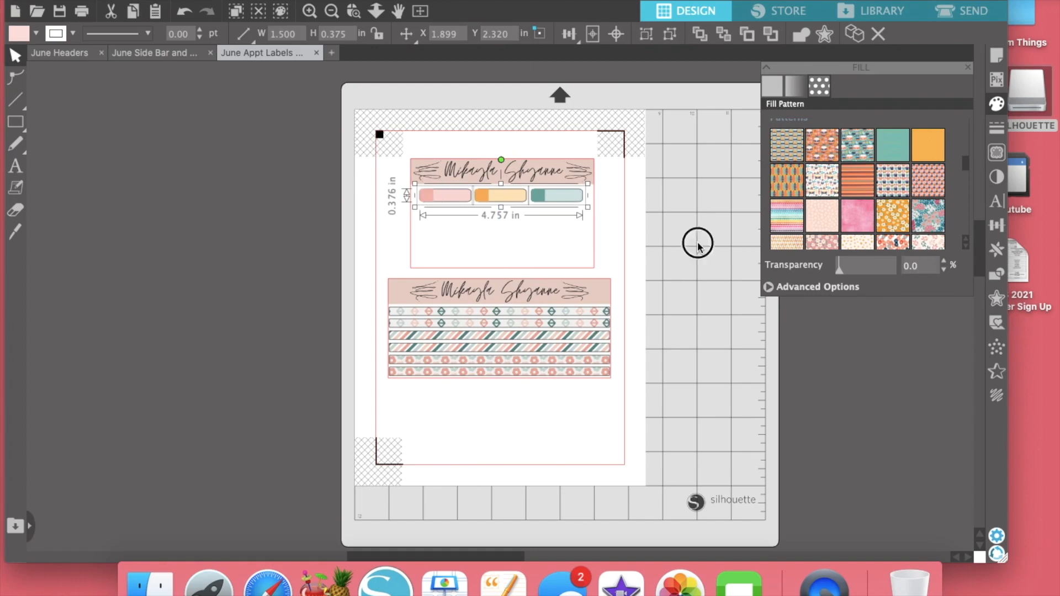
# Replicate the row of three two-tone labels as a column of four.
pyautogui.click(443, 196)
pyautogui.click(997, 253)
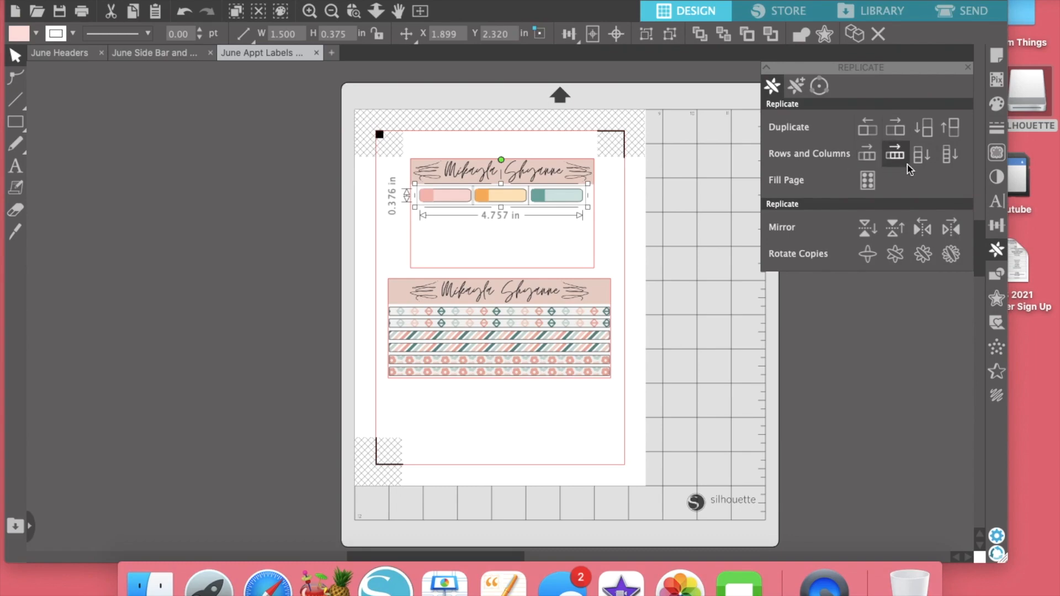
pyautogui.click(949, 161)
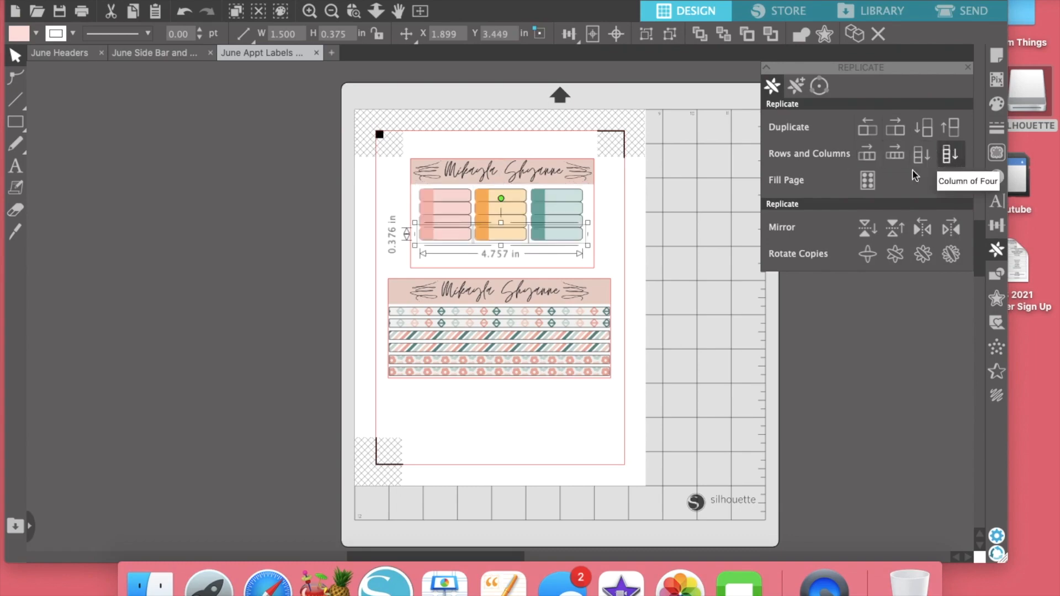
# Nudge the lower three rows of labels down to leave a small gap beneath the first row.
pyautogui.click(515, 263)
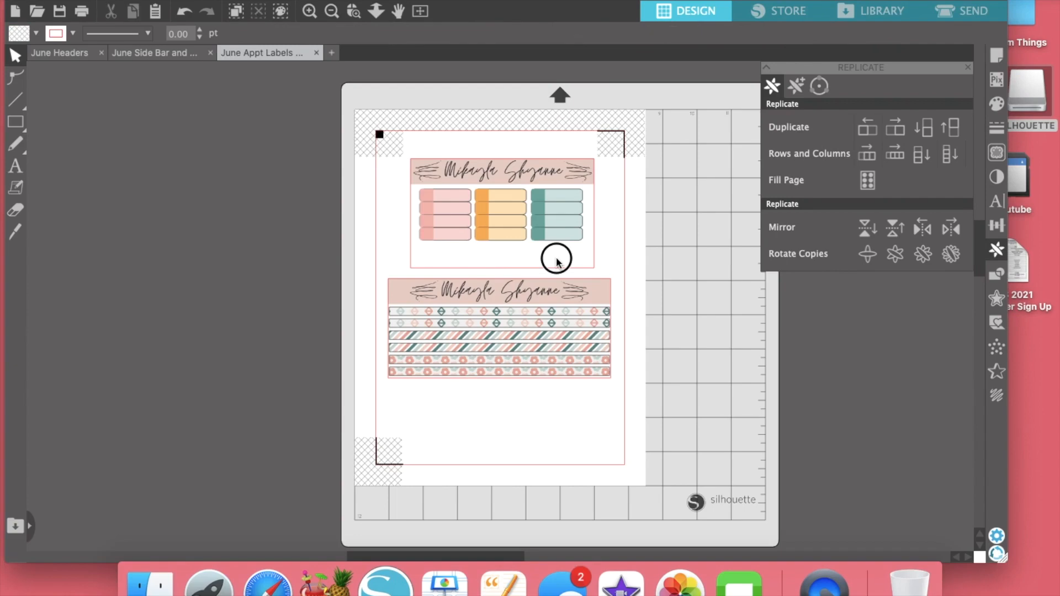
pyautogui.click(452, 214)
pyautogui.press('Down')
pyautogui.press('Down')
pyautogui.press('Down')
pyautogui.press('Down')
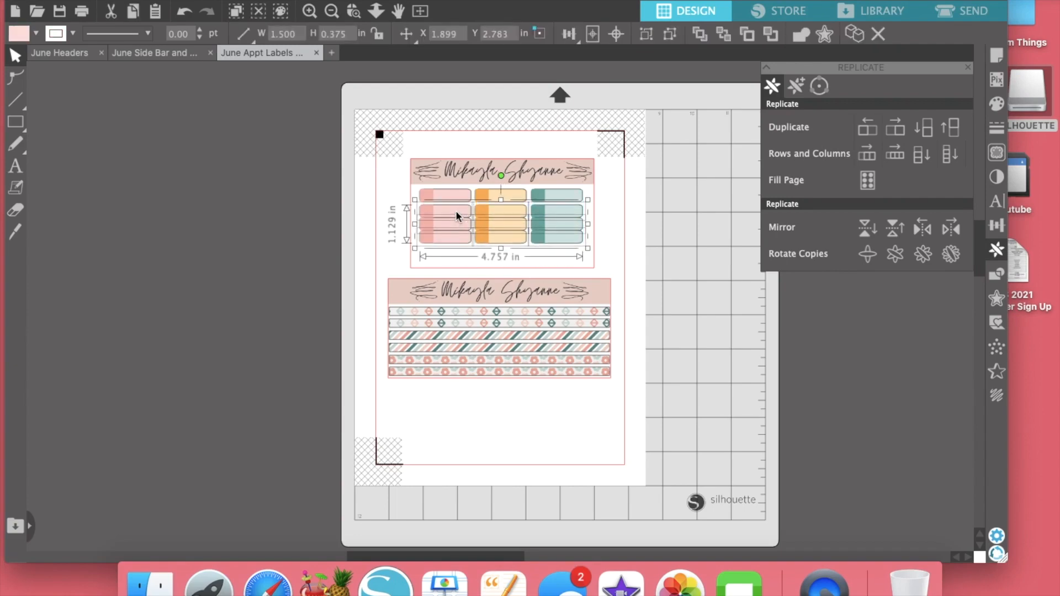
# Nudge the bottom two rows of labels down to leave a matching gap beneath the second row.
pyautogui.click(561, 258)
pyautogui.moveTo(561, 259); pyautogui.dragTo(440, 227)
pyautogui.press('Down')
pyautogui.press('Down')
pyautogui.press('Down')
pyautogui.press('Down')
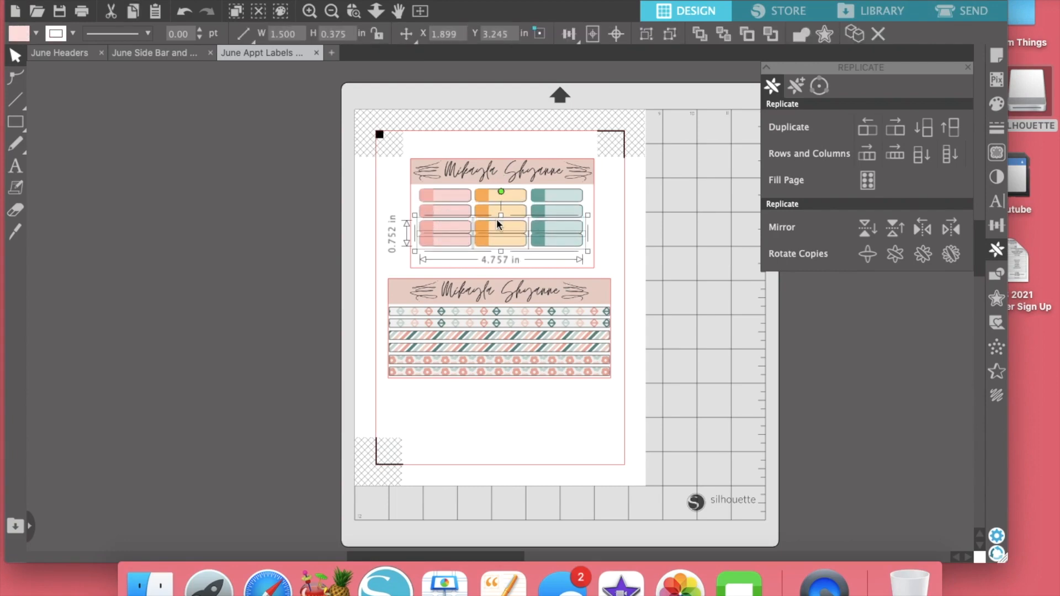
# Nudge the last row of labels down to leave a matching gap beneath the third row.
pyautogui.click(552, 260)
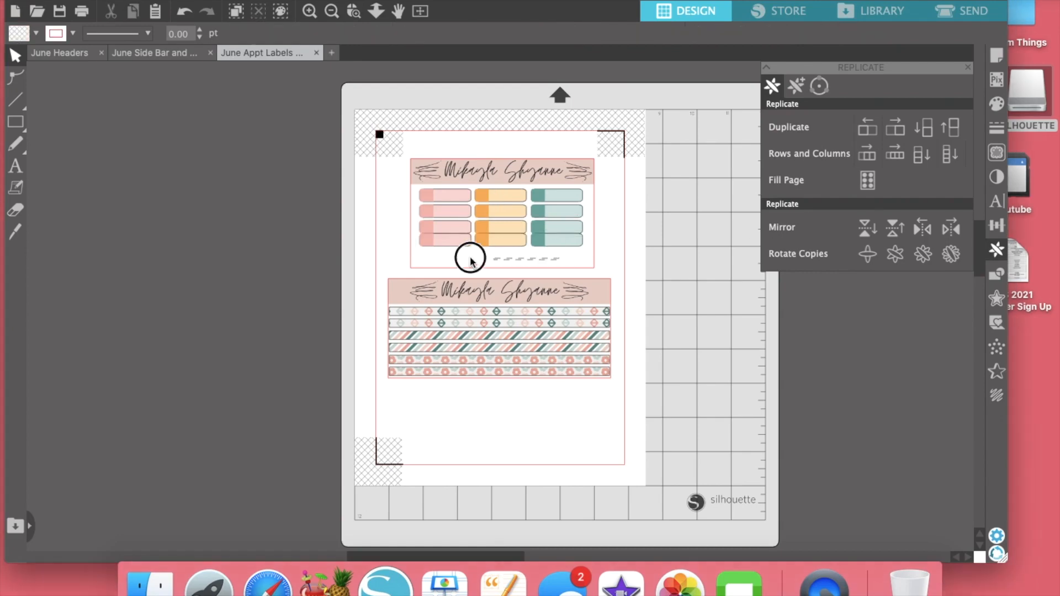
pyautogui.moveTo(471, 255); pyautogui.dragTo(454, 243)
pyautogui.press('Down')
pyautogui.press('Down')
pyautogui.press('Down')
pyautogui.press('Down')
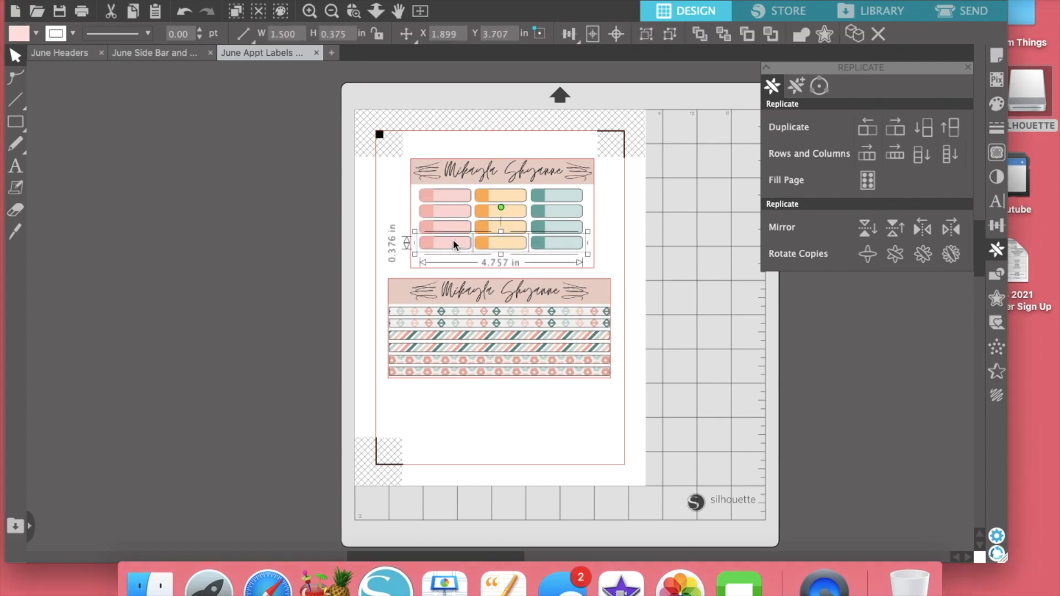
# Duplicate the bottom row of labels below as a fifth row and nudge it down to leave a matching gap.
pyautogui.click(923, 128)
pyautogui.press('Down')
pyautogui.press('Down')
pyautogui.press('Down')
pyautogui.press('Down')
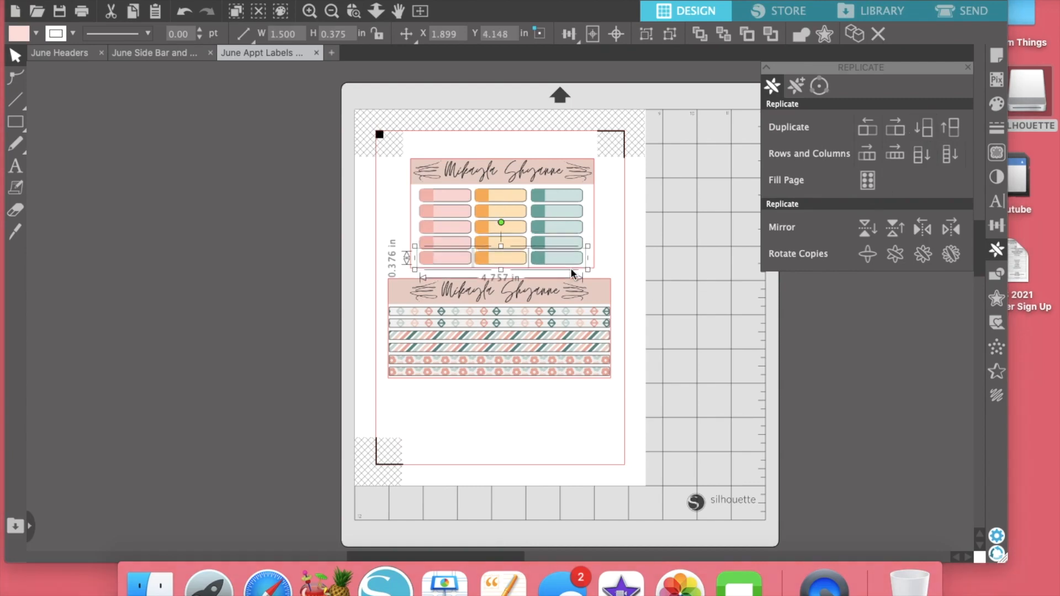
pyautogui.click(694, 272)
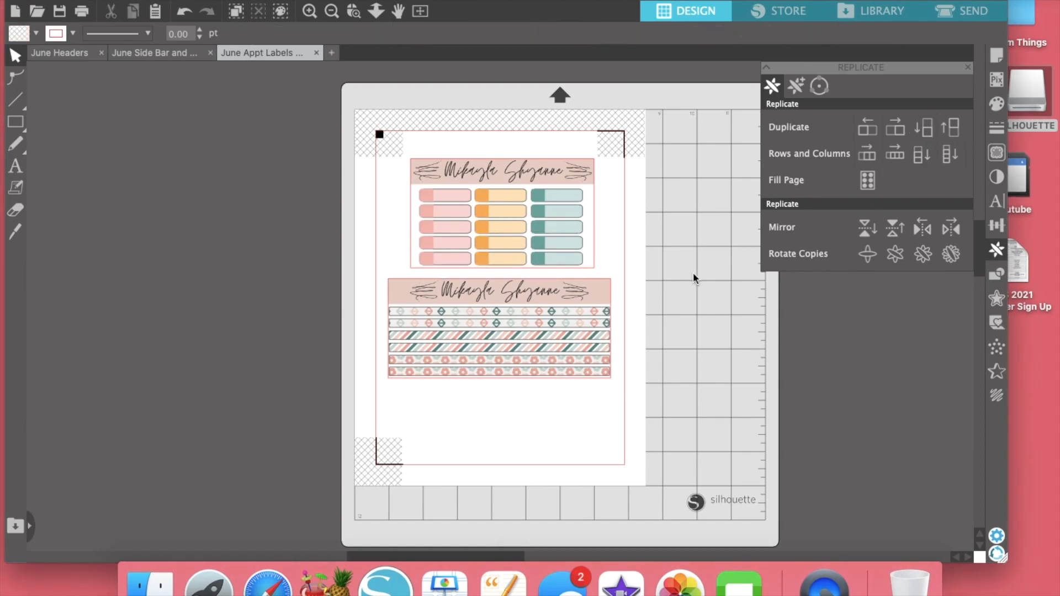
# Try the beach and surfboard patterns on the first washi strip, then settle on the orange stripes rotated 90° and scaled to 48%.
pyautogui.click(546, 313)
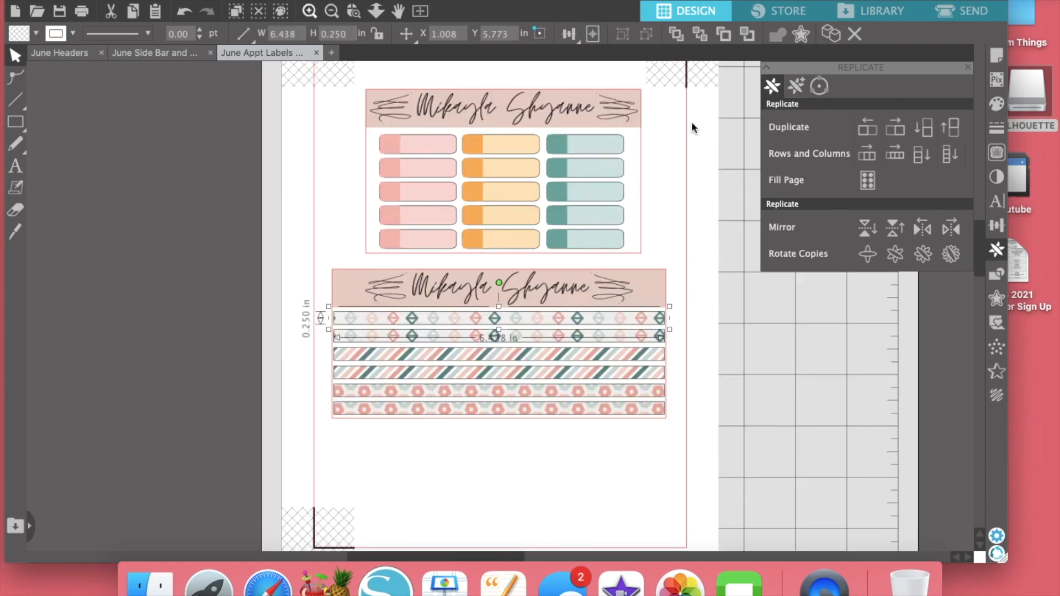
pyautogui.click(309, 11)
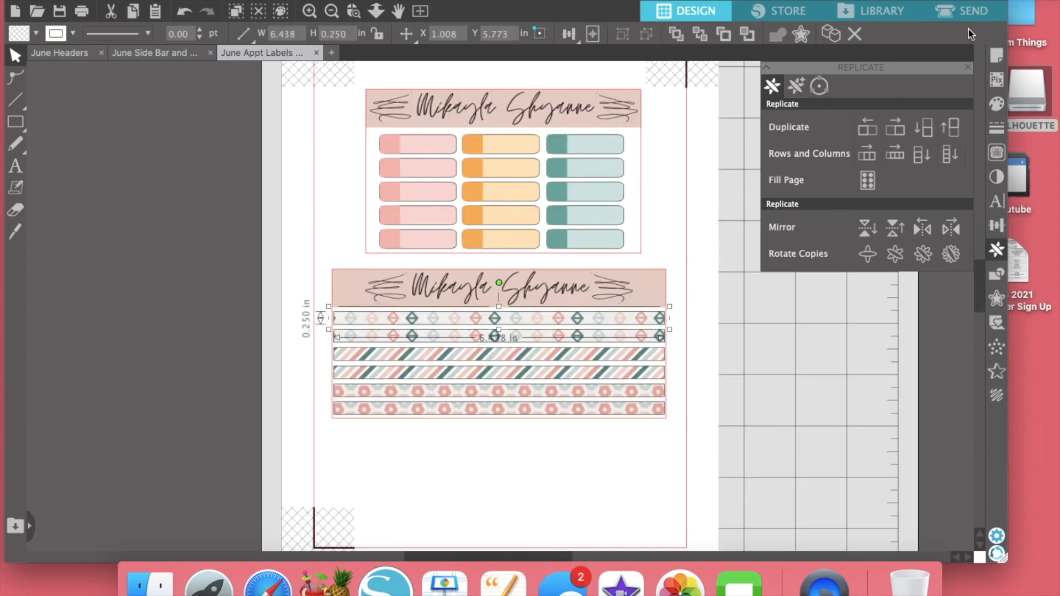
pyautogui.click(997, 105)
pyautogui.click(818, 83)
pyautogui.scroll(-10, 882, 191)
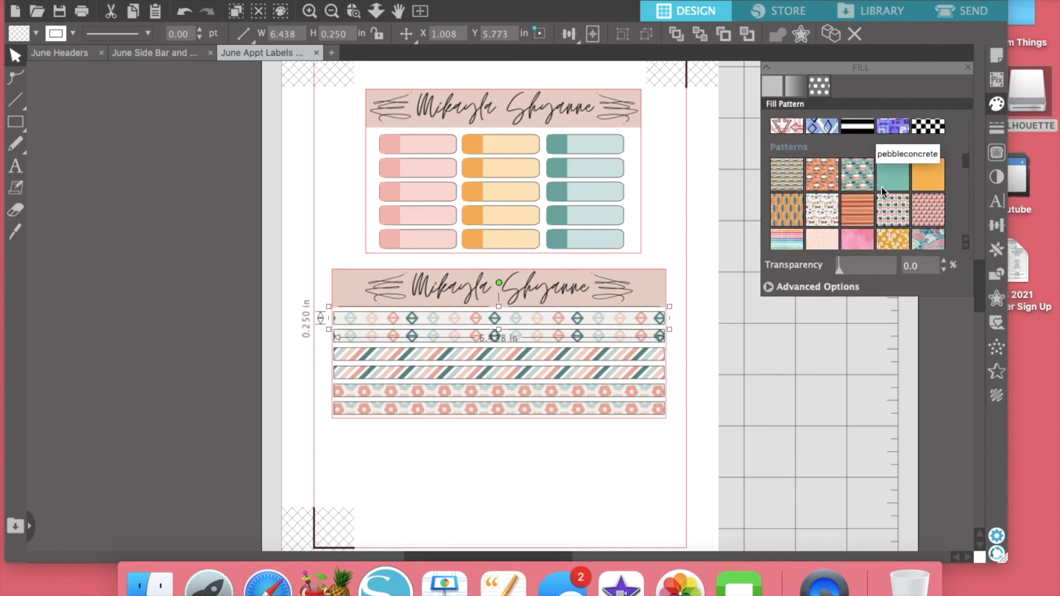
pyautogui.click(782, 185)
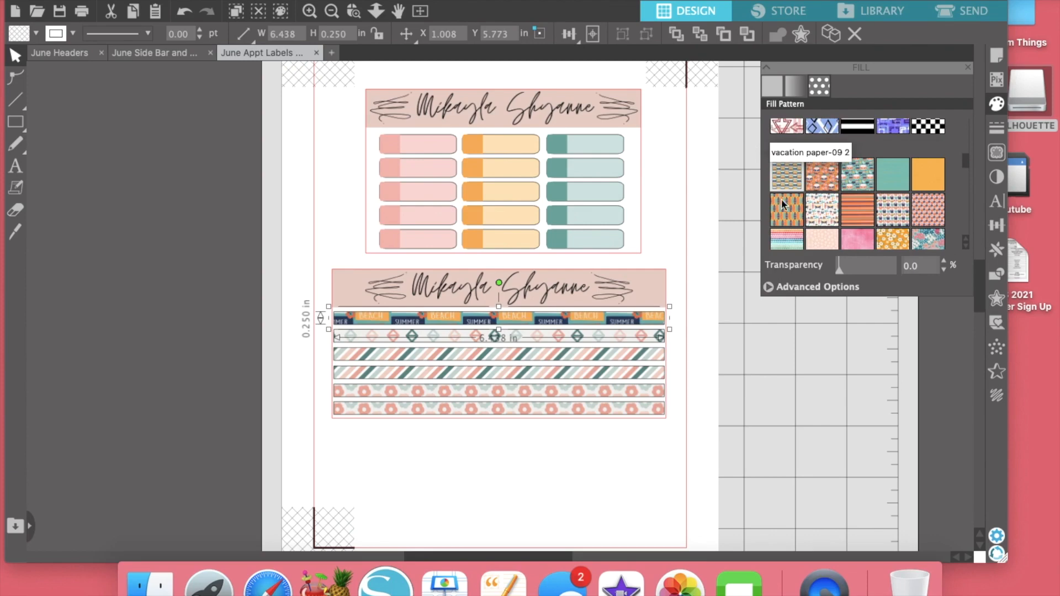
pyautogui.click(782, 202)
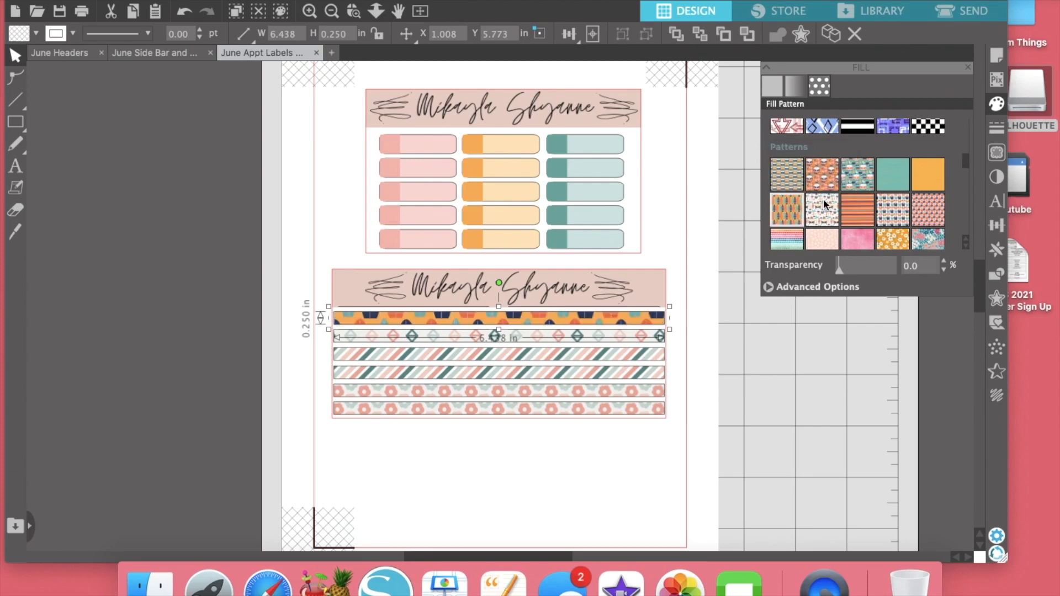
pyautogui.click(803, 287)
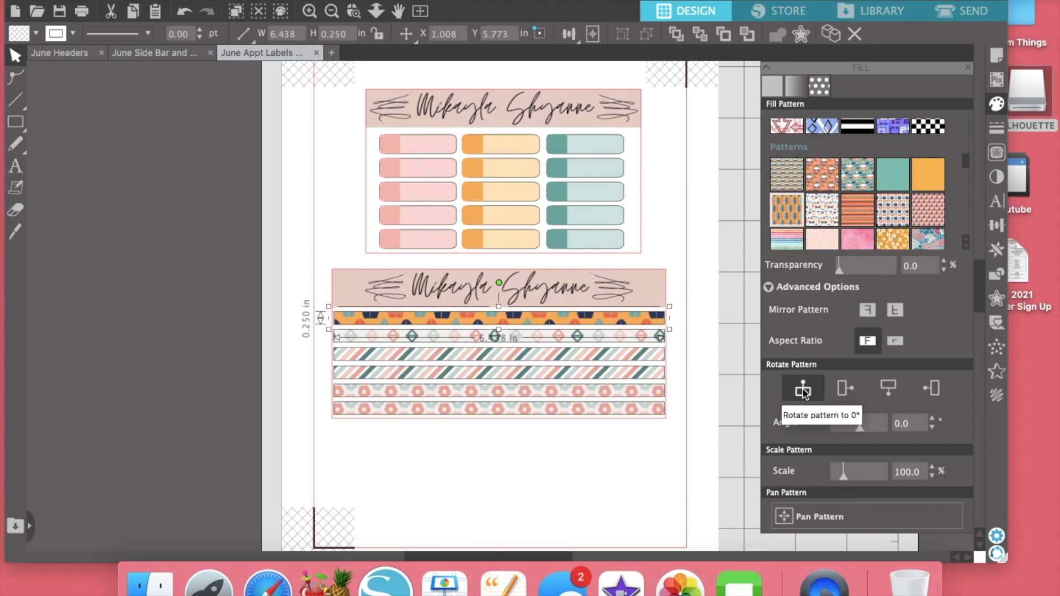
pyautogui.click(845, 389)
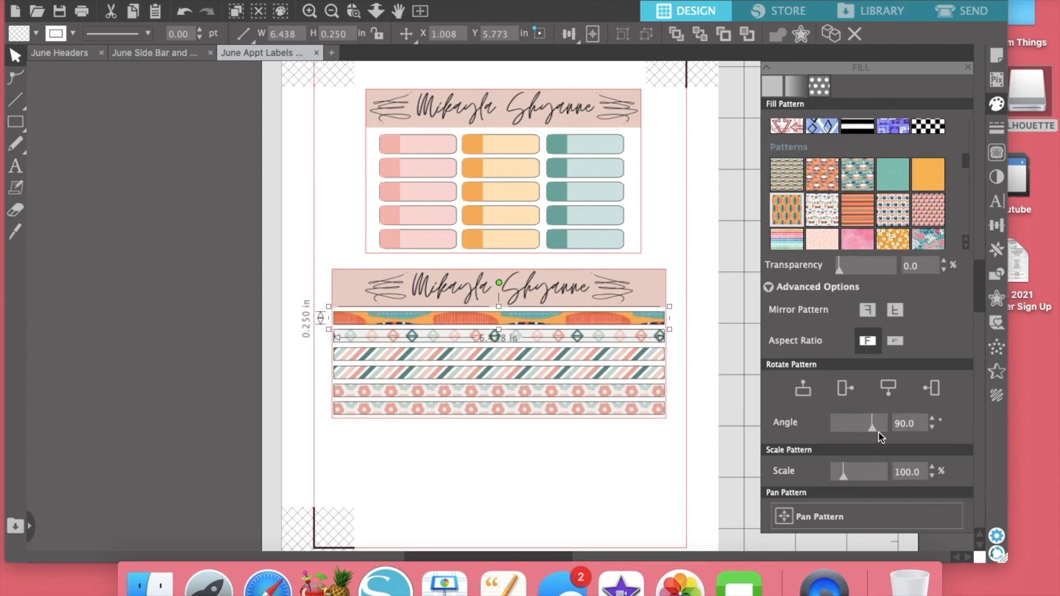
pyautogui.moveTo(843, 475); pyautogui.dragTo(840, 479)
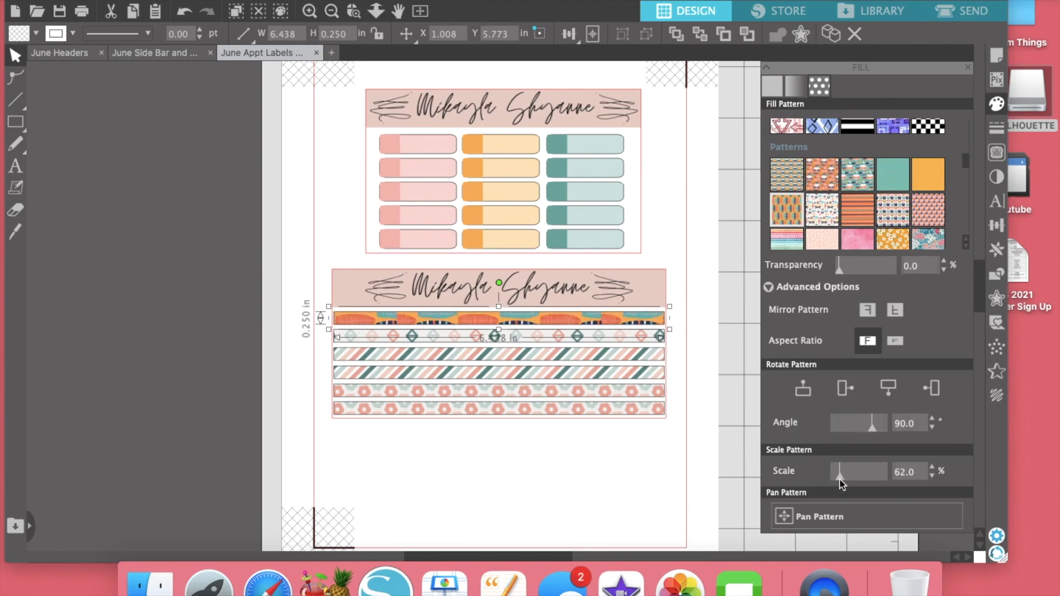
pyautogui.click(848, 217)
# Fill the second washi strip with the same orange striped pattern, rotated 90° and scaled to 48%.
pyautogui.click(497, 335)
pyautogui.click(858, 210)
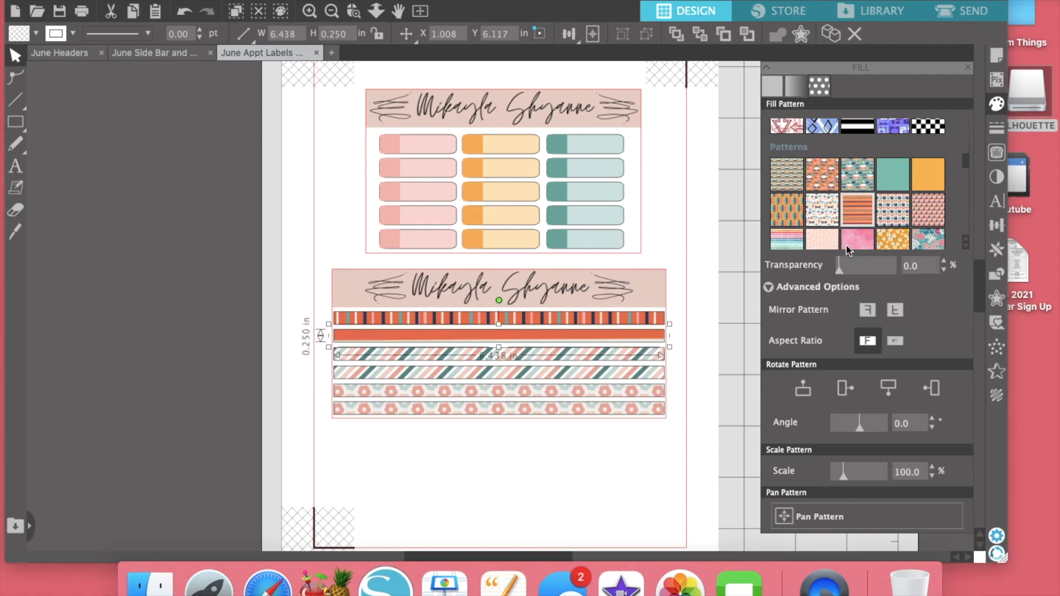
pyautogui.click(845, 389)
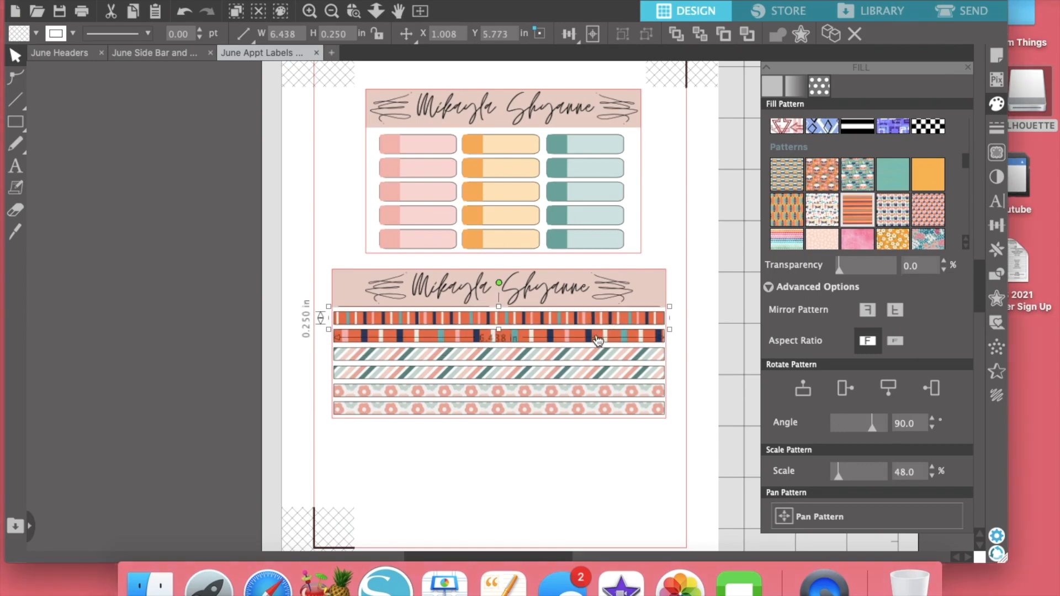
pyautogui.doubleClick(908, 472)
pyautogui.write('40')
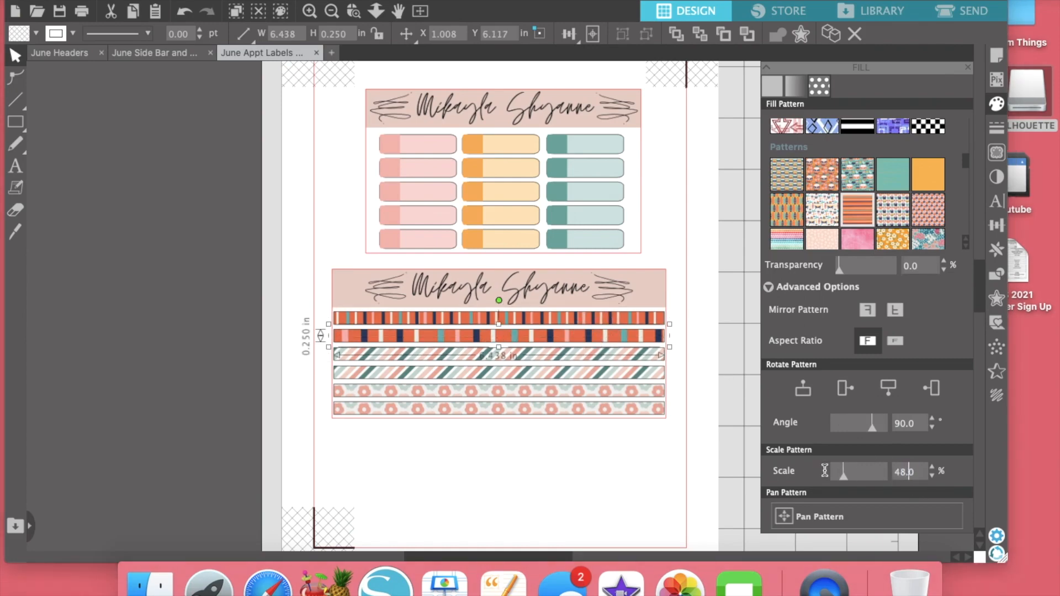
pyautogui.press('Return')
# Fill the third and fourth washi strips with the speckled orange pattern.
pyautogui.click(551, 356)
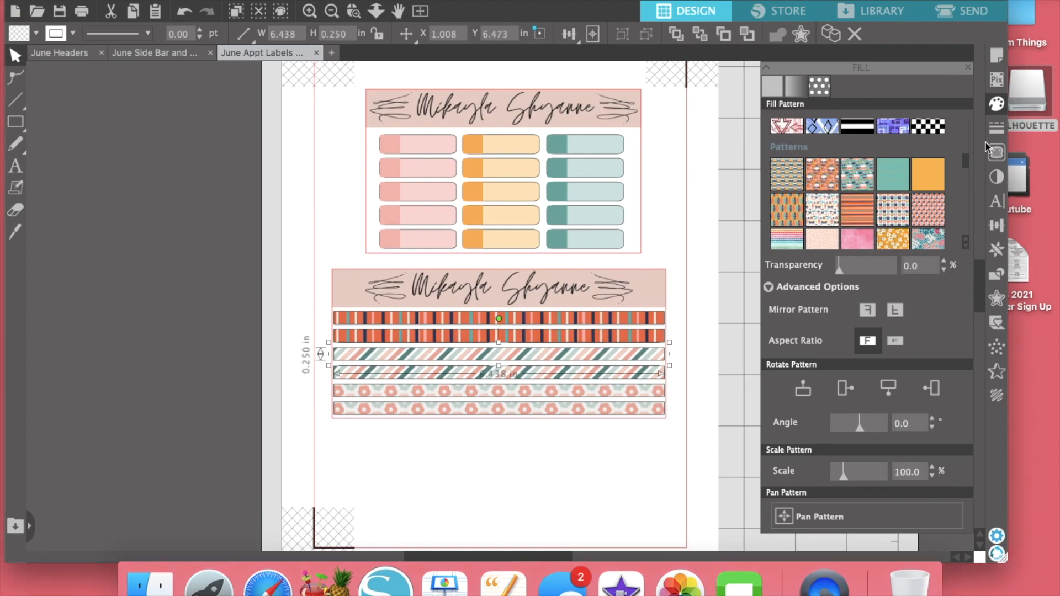
pyautogui.click(924, 171)
pyautogui.click(588, 373)
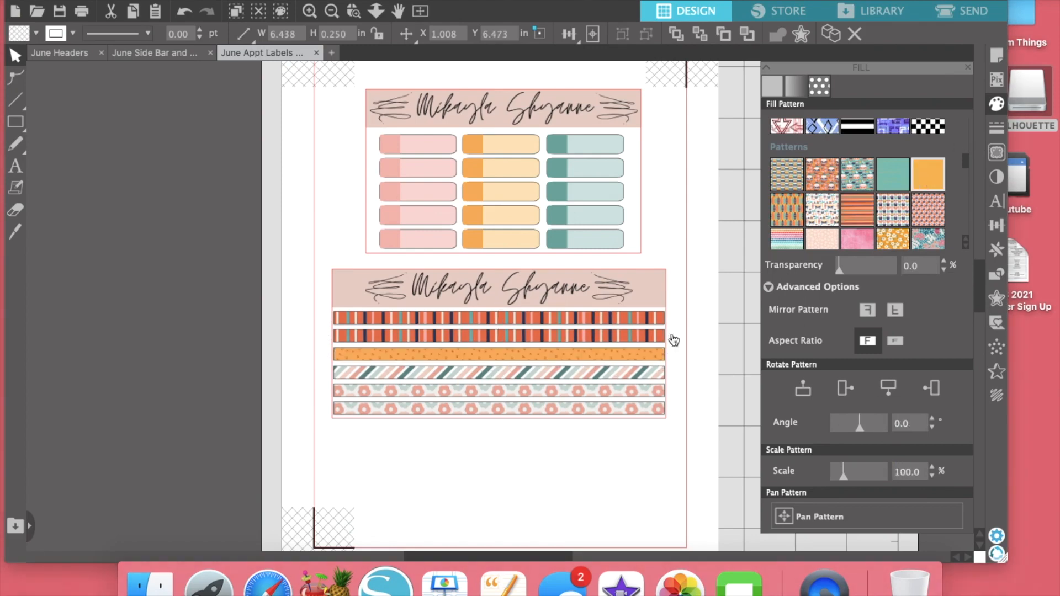
pyautogui.click(929, 176)
# Fill the last two washi strips with the pink floral pattern.
pyautogui.click(622, 392)
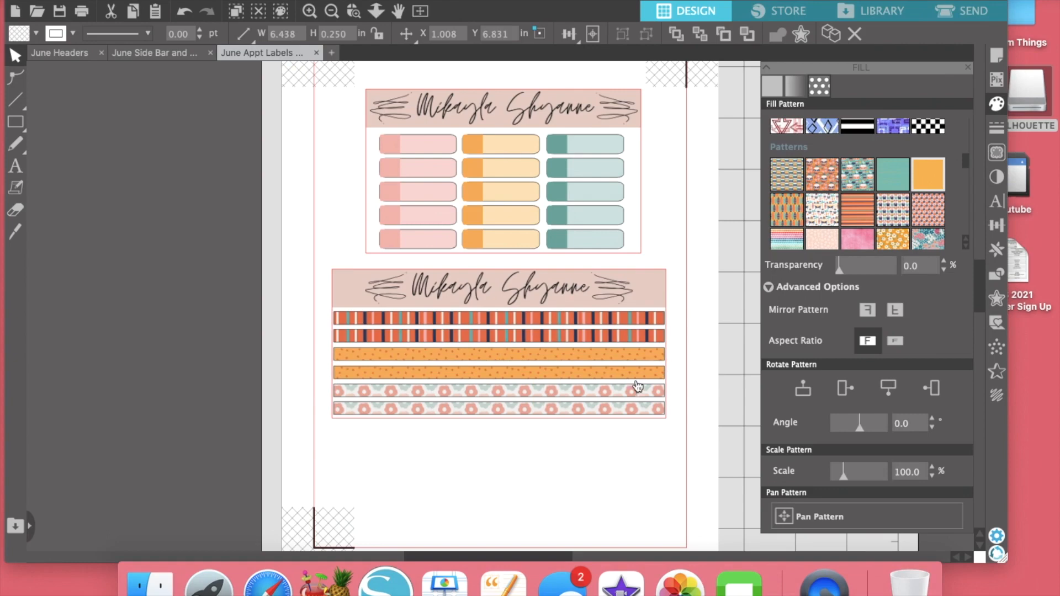
pyautogui.click(918, 217)
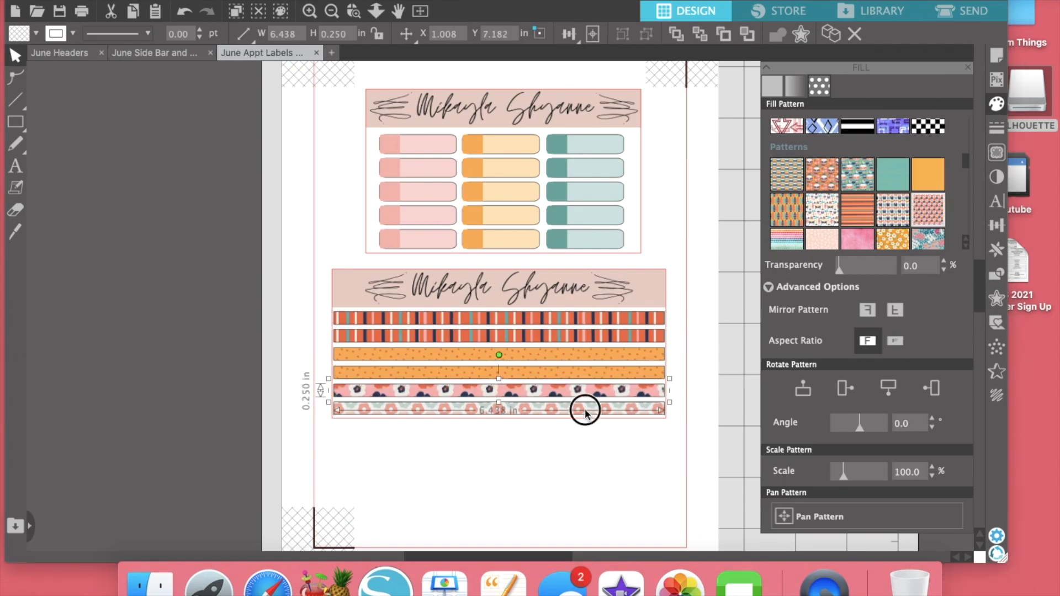
pyautogui.click(585, 411)
pyautogui.click(920, 215)
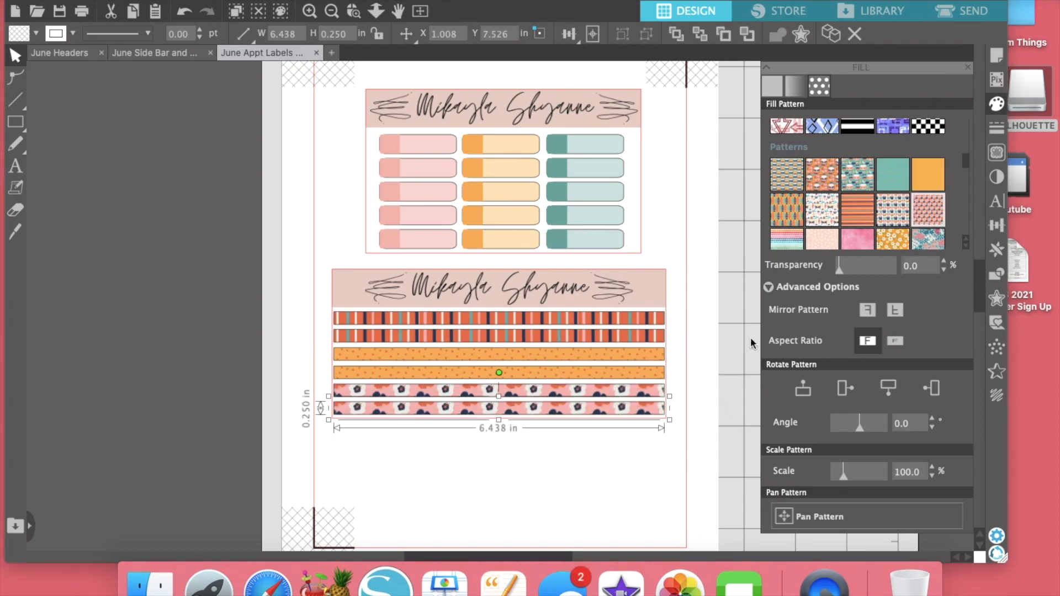
pyautogui.click(605, 440)
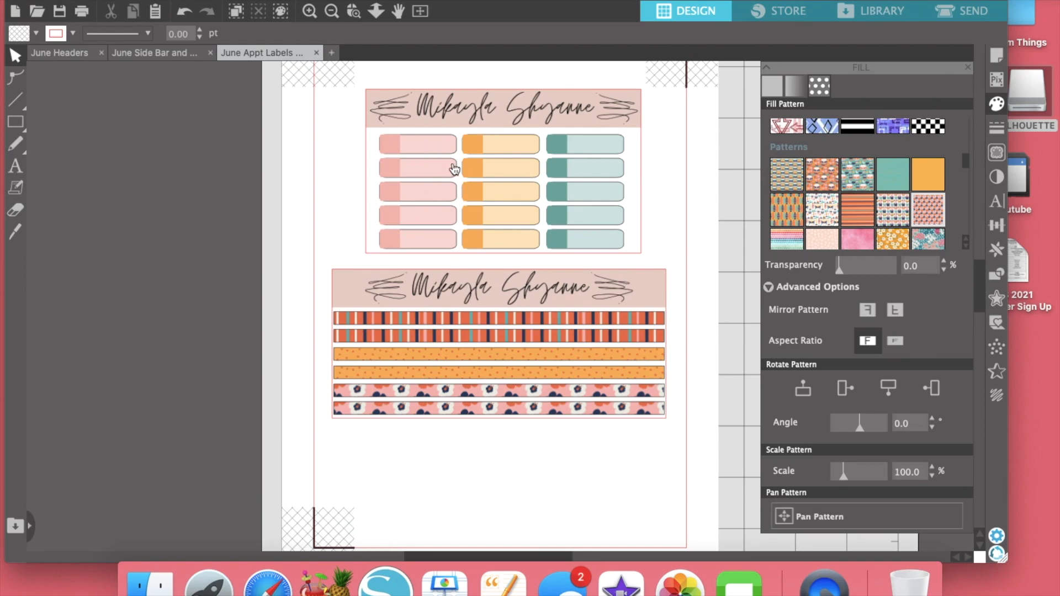
# Examine the sheet's cut lines by line colour in the send view, checking the red and black line settings.
pyautogui.click(434, 153)
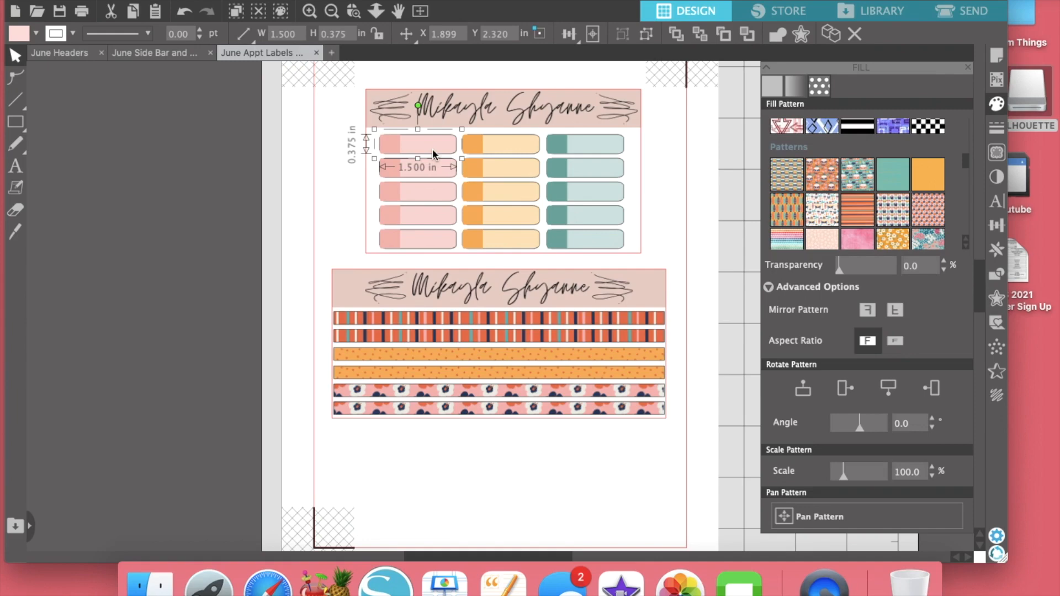
pyautogui.click(409, 324)
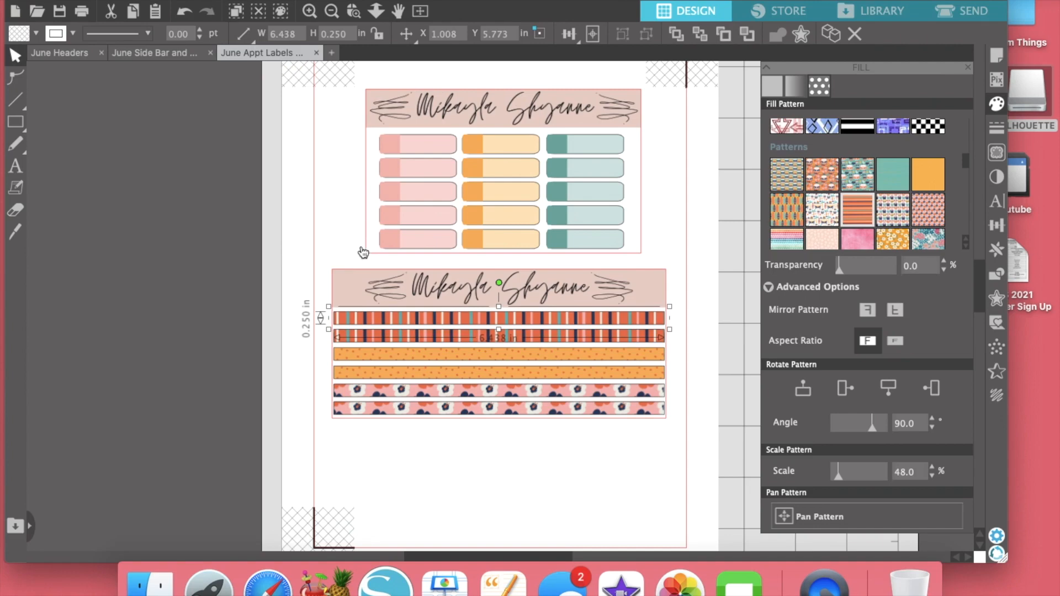
pyautogui.click(955, 20)
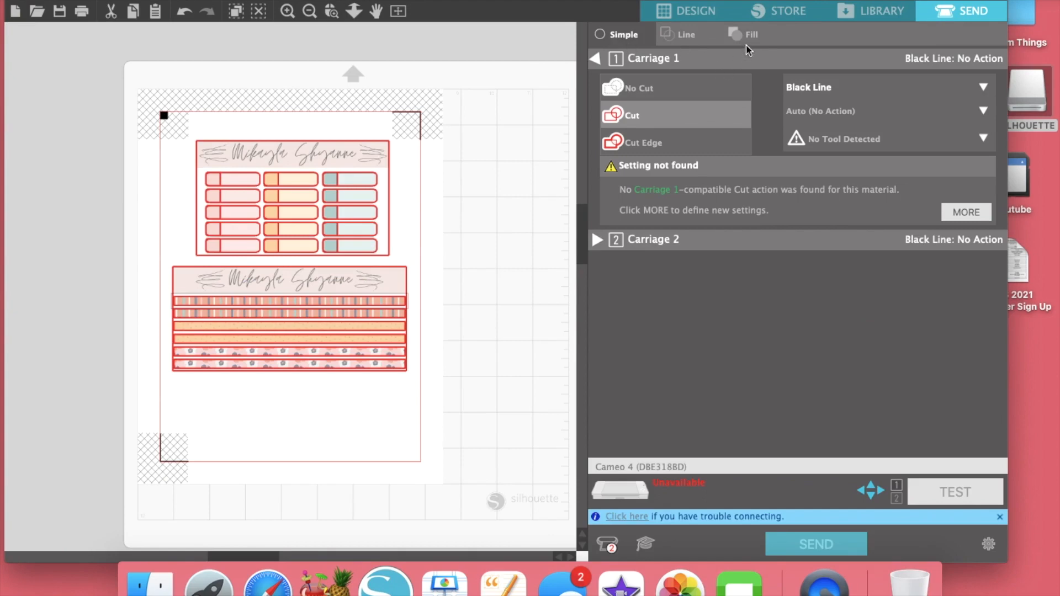
pyautogui.click(668, 41)
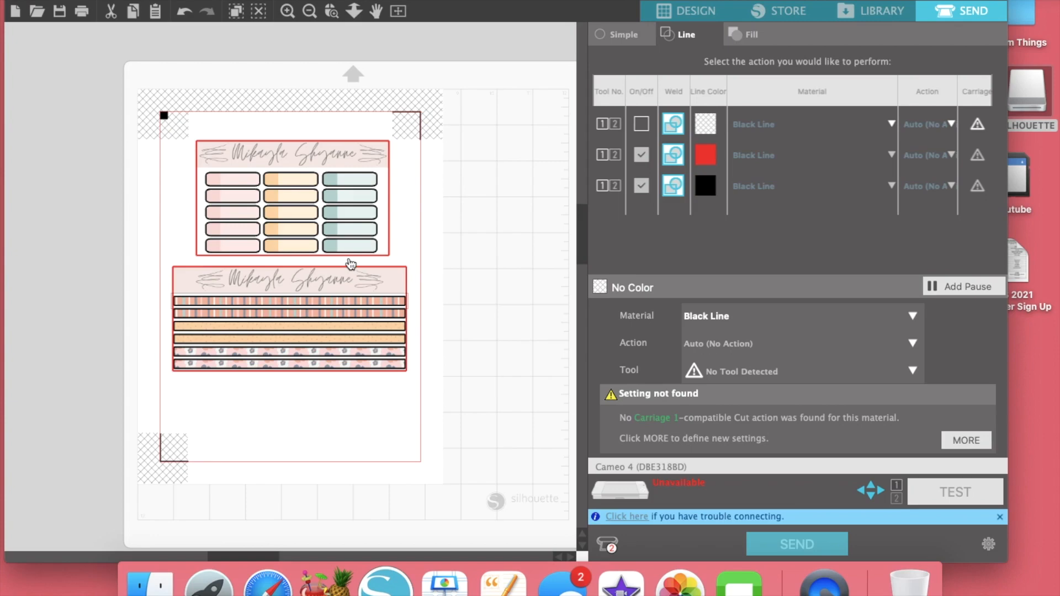
pyautogui.click(705, 155)
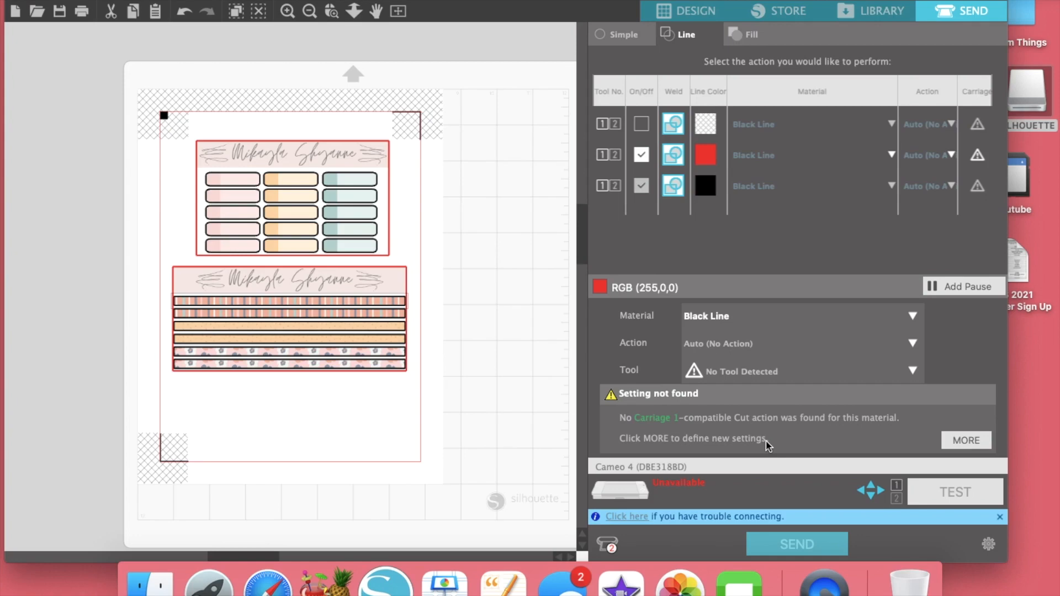
pyautogui.click(701, 190)
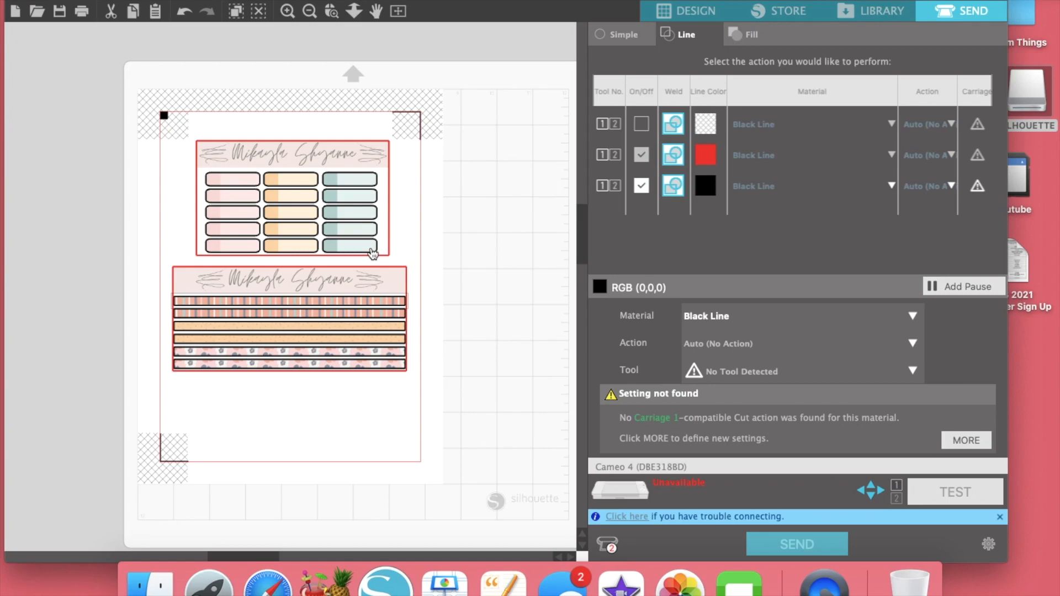
pyautogui.click(657, 15)
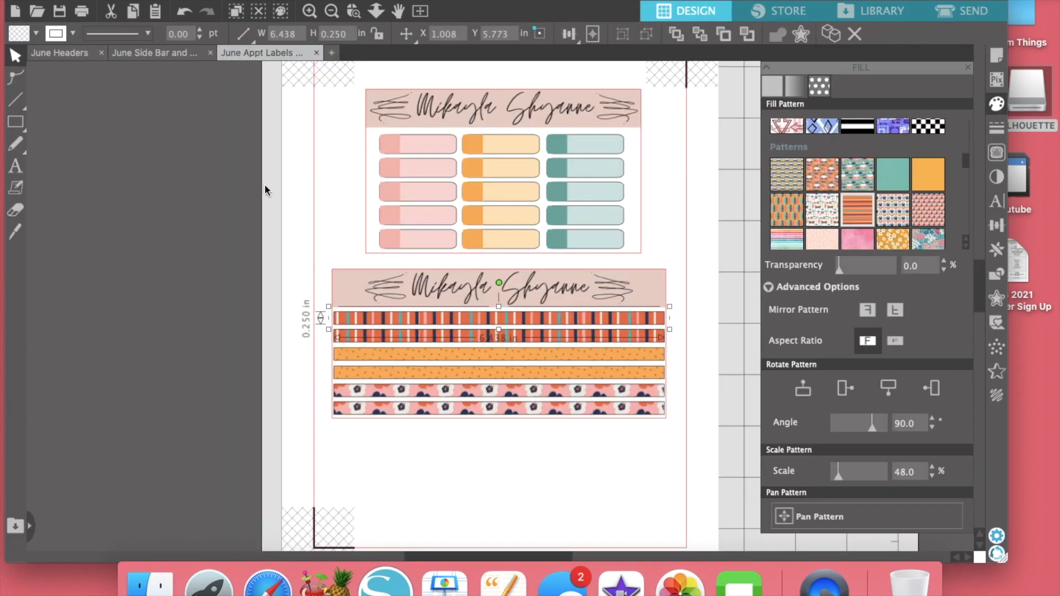
# Enable print bleed on the June Headers sheet with a bleed radius of 0.025 in.
pyautogui.click(60, 53)
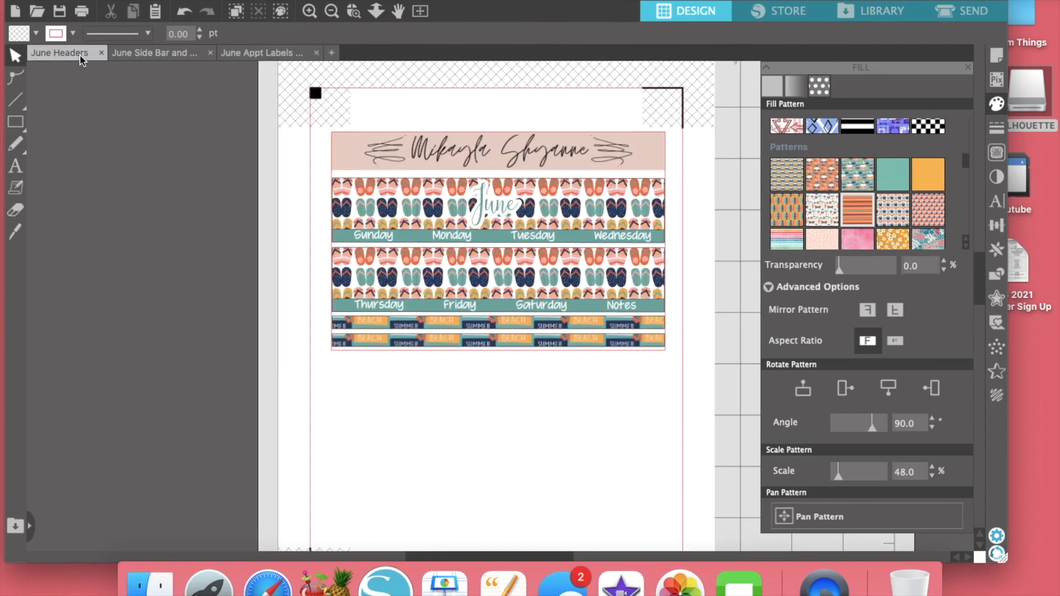
pyautogui.click(967, 68)
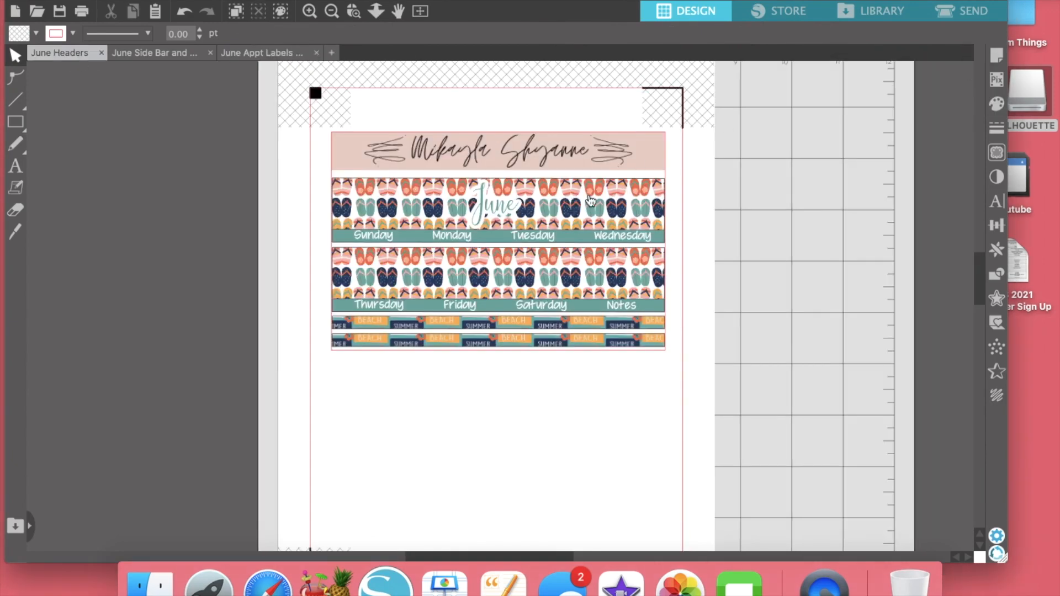
pyautogui.click(997, 55)
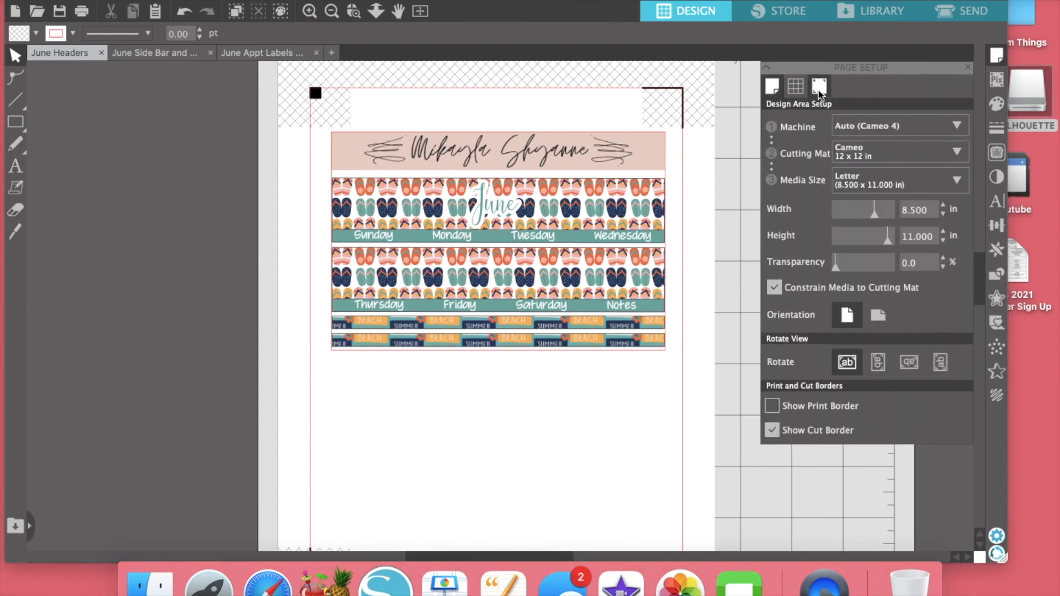
pyautogui.click(820, 90)
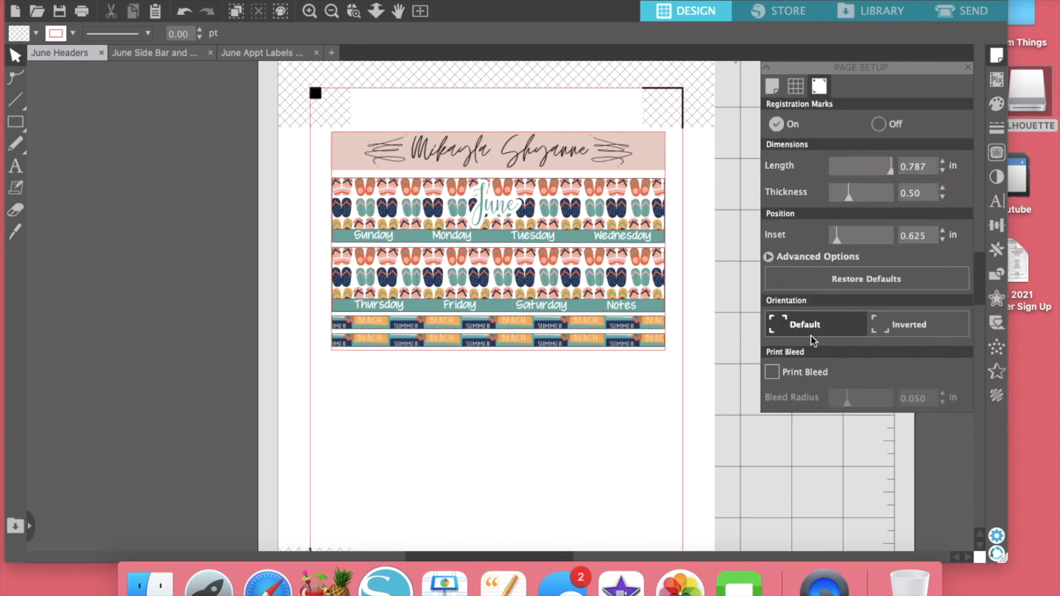
pyautogui.click(772, 373)
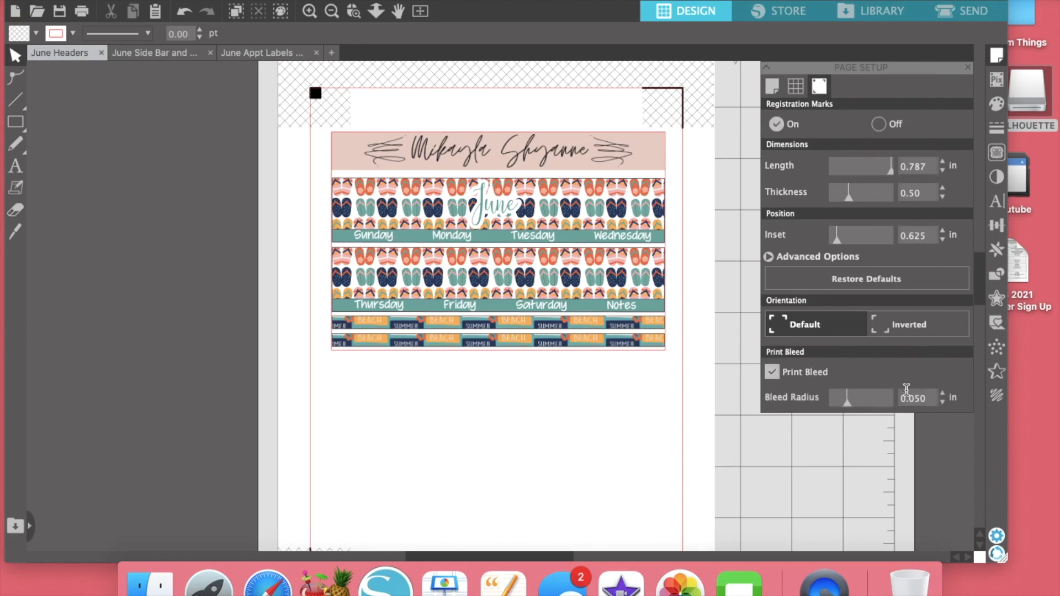
pyautogui.press('BackSpace')
pyautogui.press('BackSpace')
pyautogui.write('25')
pyautogui.press('Return')
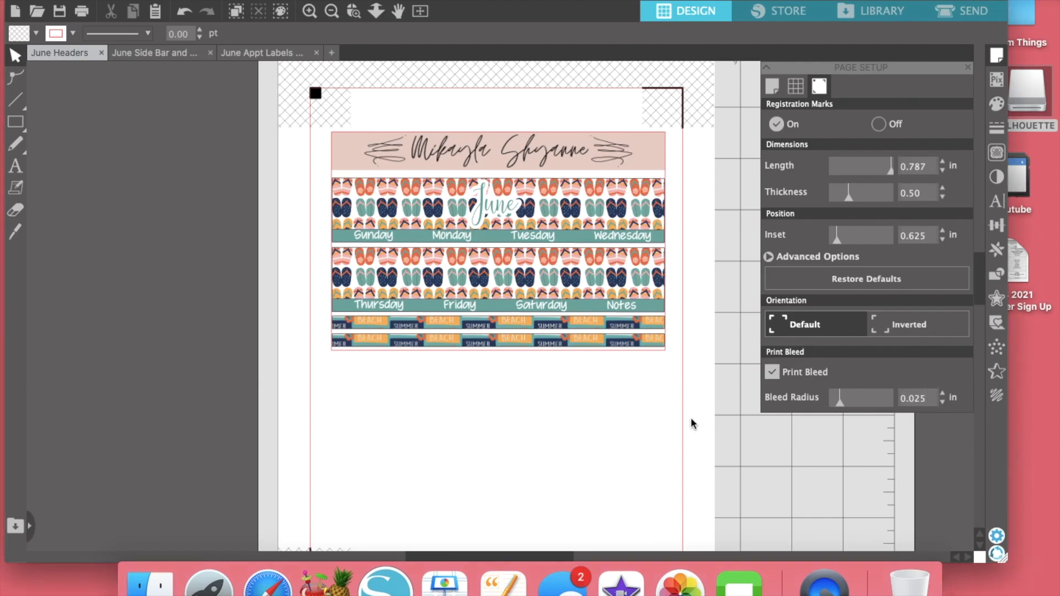
# Apply print bleed to the June Side Bar sheet with a bleed radius of 0.025 in.
pyautogui.click(149, 52)
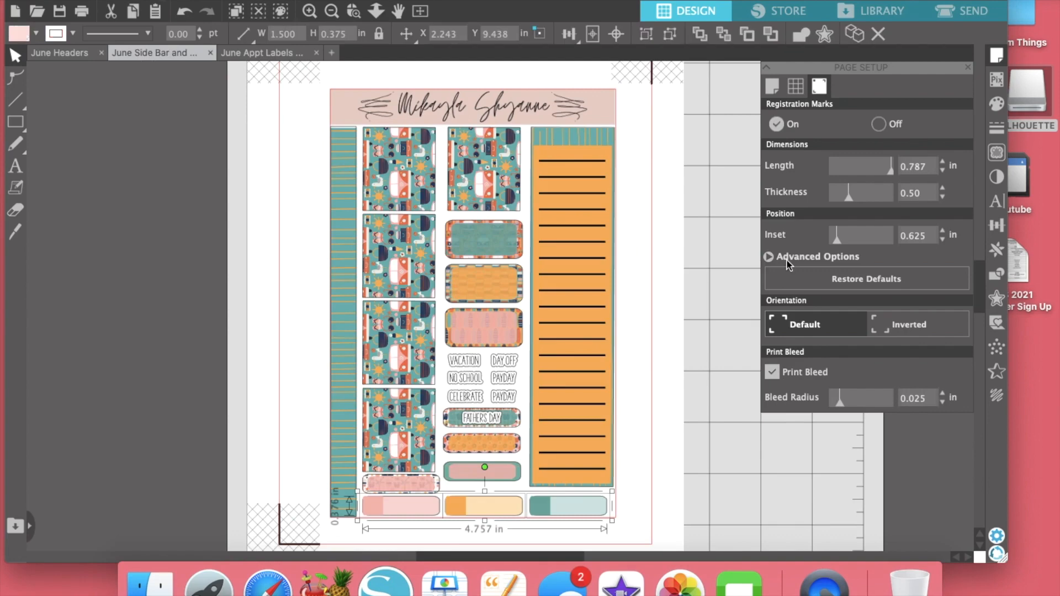
pyautogui.click(772, 372)
pyautogui.click(787, 372)
pyautogui.click(930, 398)
pyautogui.press('BackSpace')
pyautogui.press('BackSpace')
pyautogui.write('25')
pyautogui.press('Return')
# Apply print bleed to the June Appt Labels sheet with a bleed radius of 0.025 in.
pyautogui.click(282, 53)
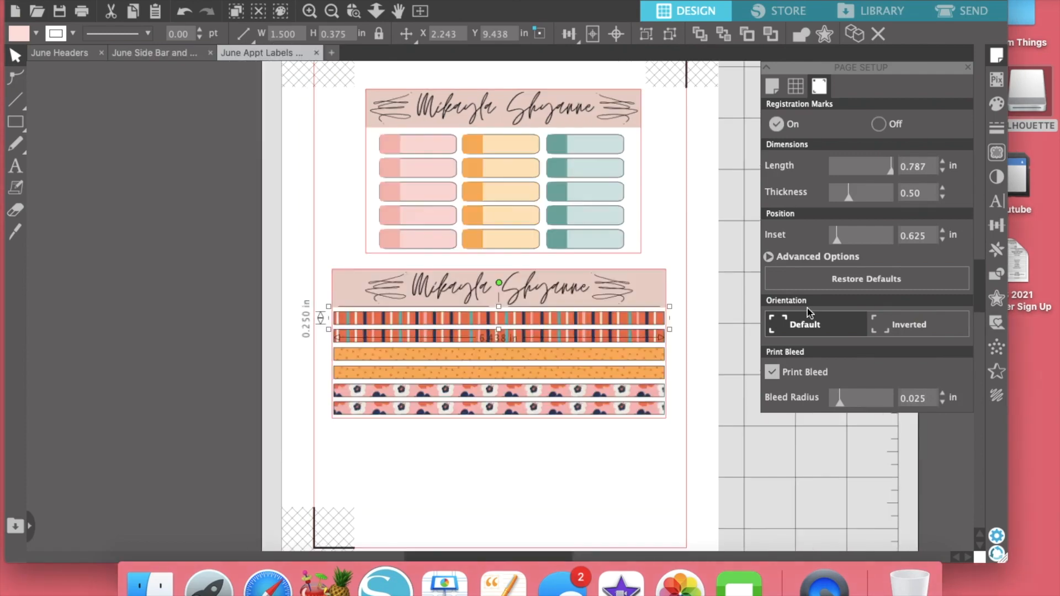
pyautogui.click(783, 372)
pyautogui.click(784, 371)
pyautogui.click(927, 399)
pyautogui.press('BackSpace')
pyautogui.press('BackSpace')
pyautogui.write('25')
pyautogui.press('Return')
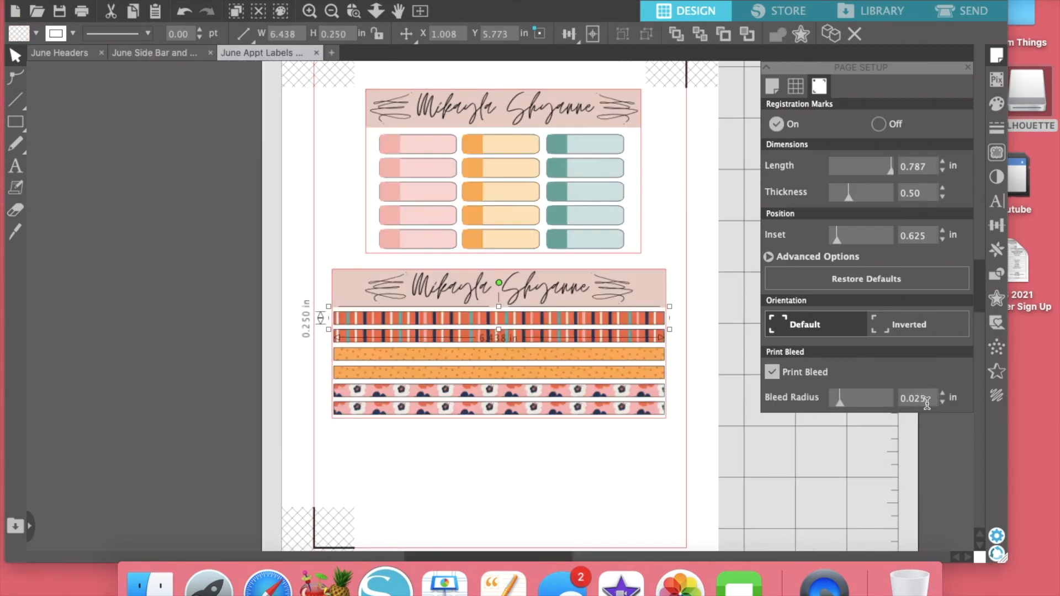
# Review the finished June sheets, checking the teal and pink label boxes on the Side Bar sheet and the Appt Labels sheet.
pyautogui.click(58, 53)
pyautogui.click(125, 53)
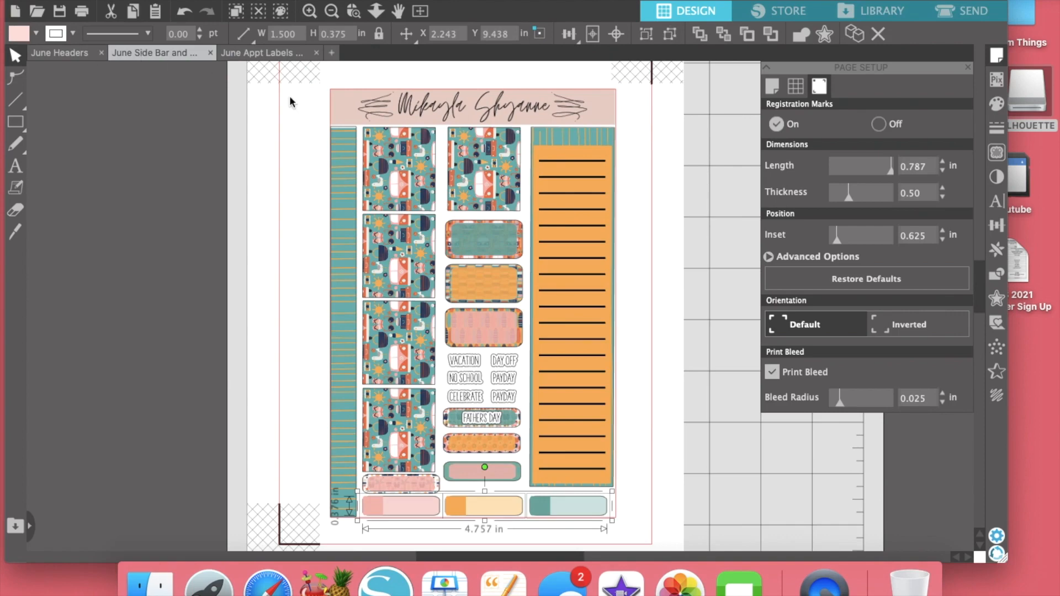
pyautogui.click(470, 241)
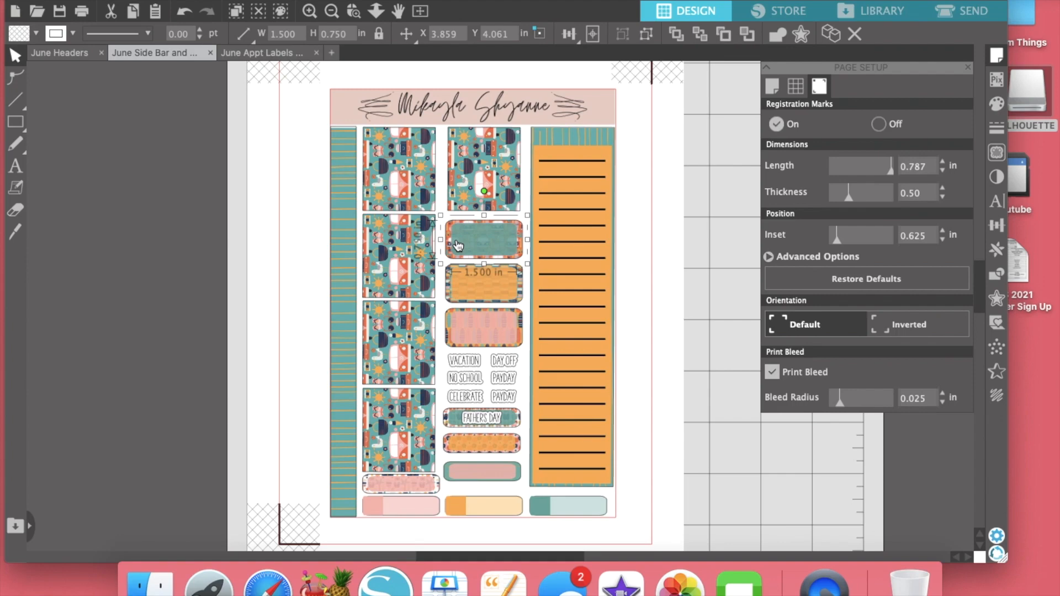
pyautogui.click(462, 472)
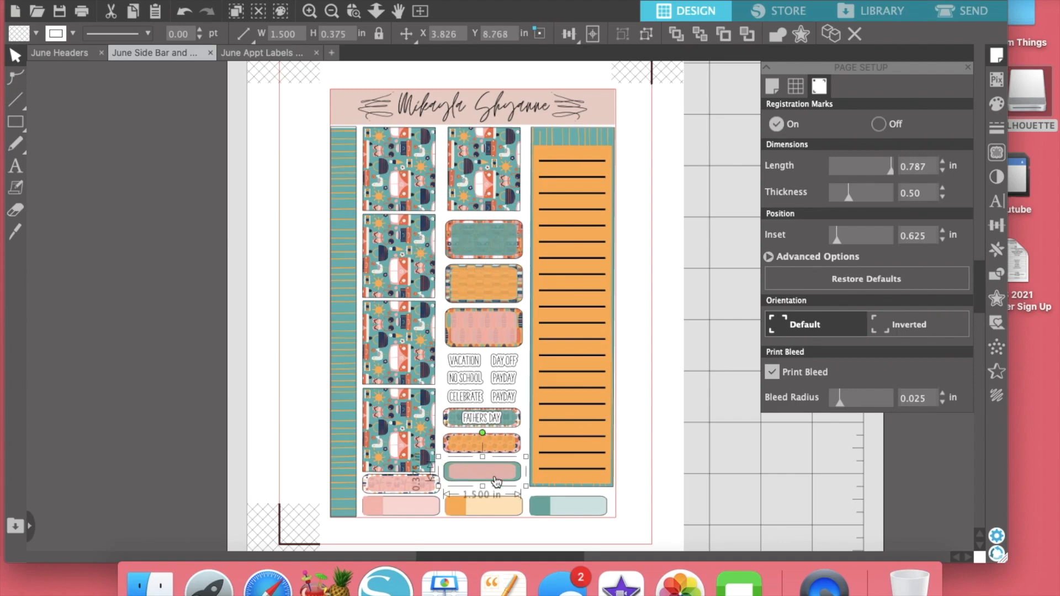
pyautogui.click(473, 240)
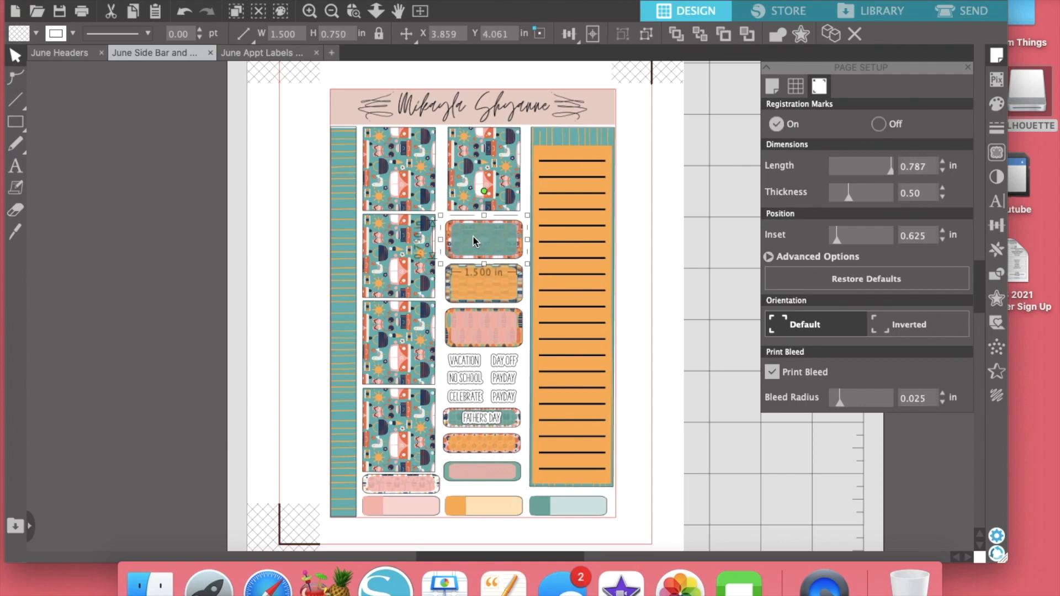
pyautogui.click(254, 54)
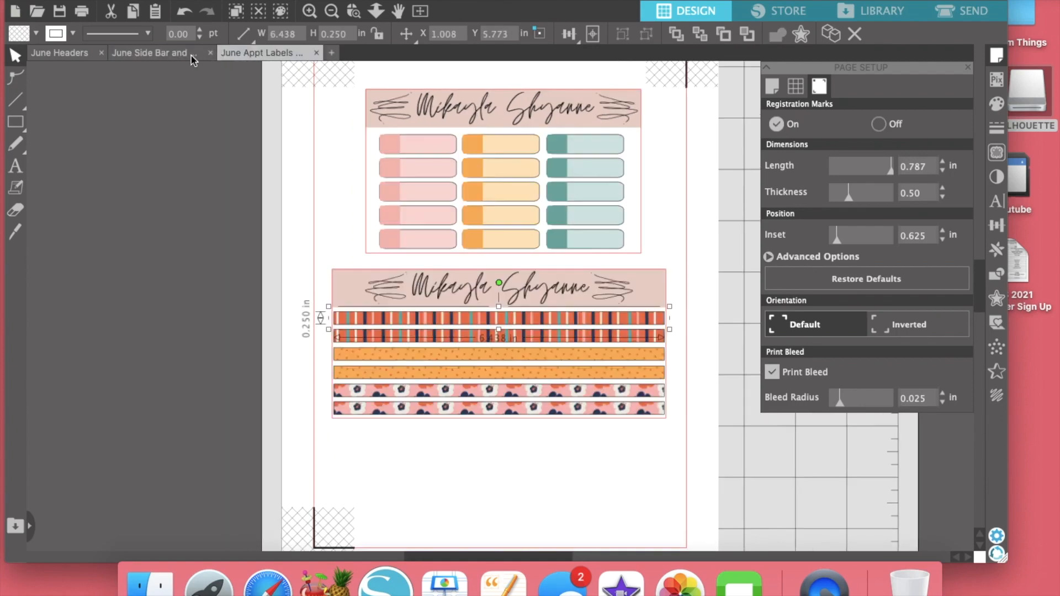
pyautogui.click(165, 60)
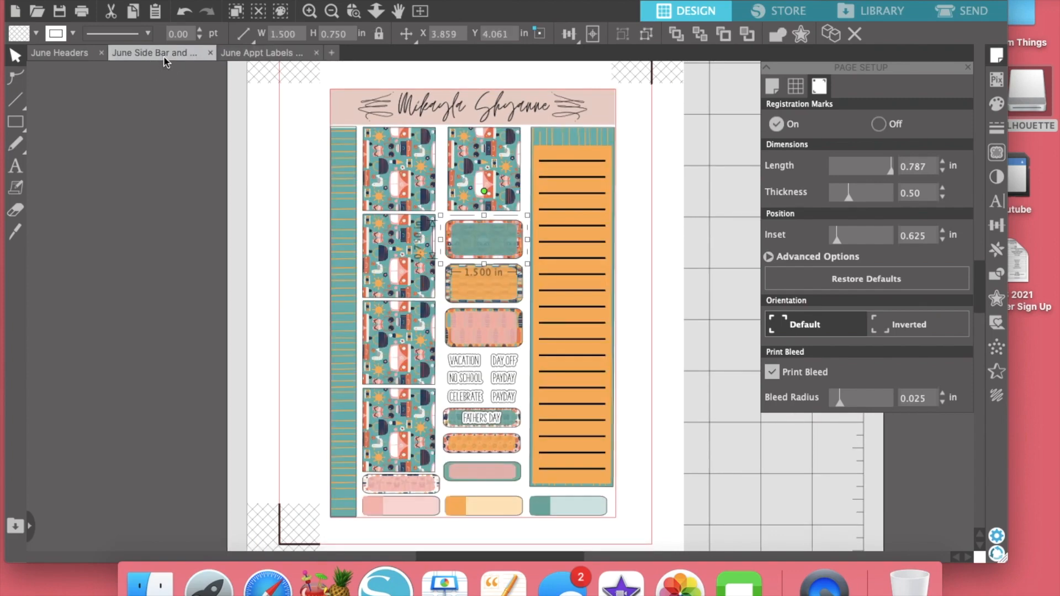